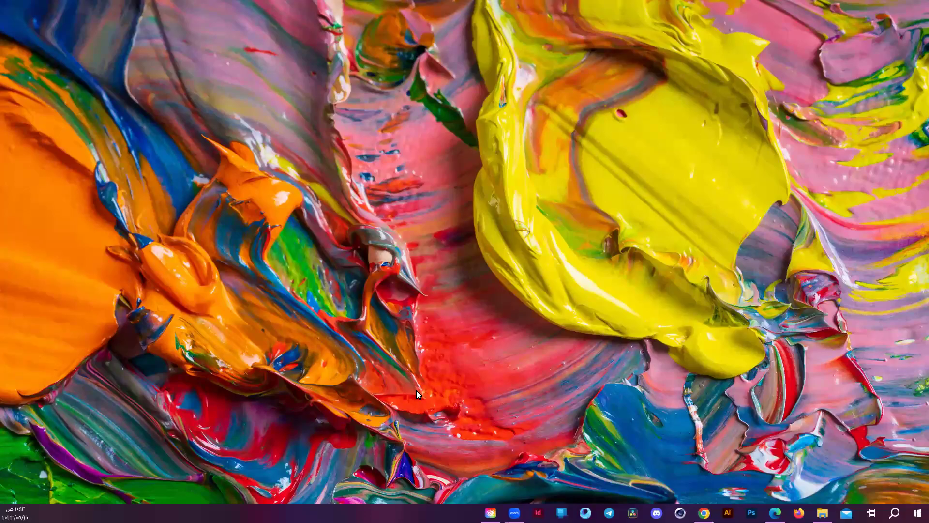
# - Open Creative Cloud Desktop from the taskbar to list the installed Adobe apps
pyautogui.moveTo(705, 513)
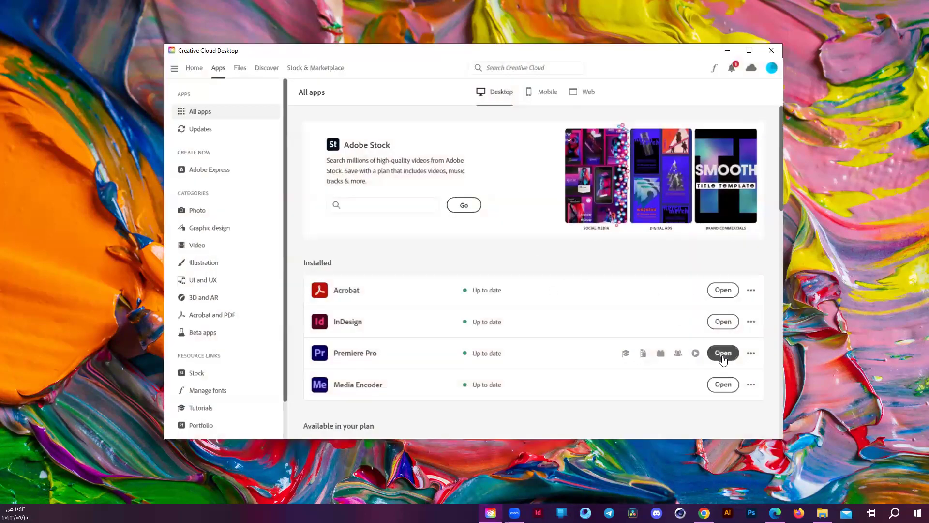
# - Launch Premiere Pro from Creative Cloud, minimize Creative Cloud, and start a New Project
pyautogui.moveTo(357, 361)
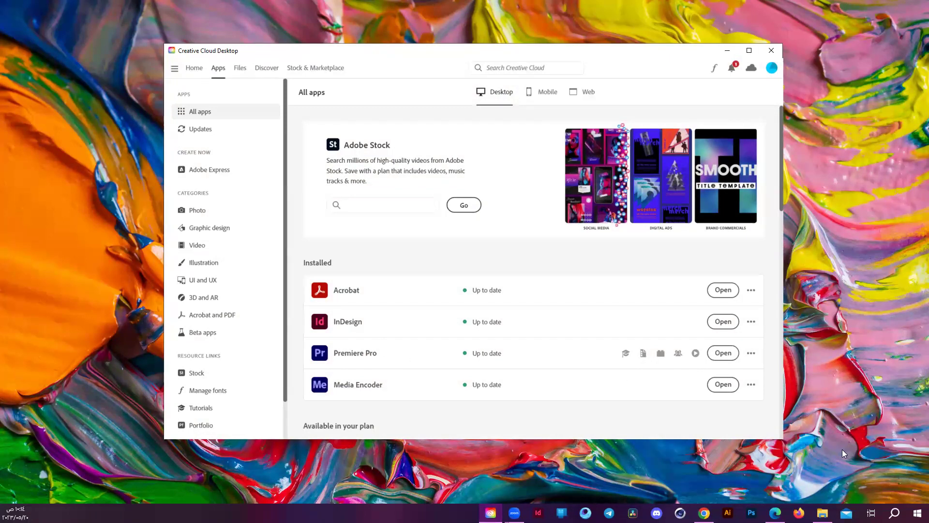
pyautogui.click(895, 512)
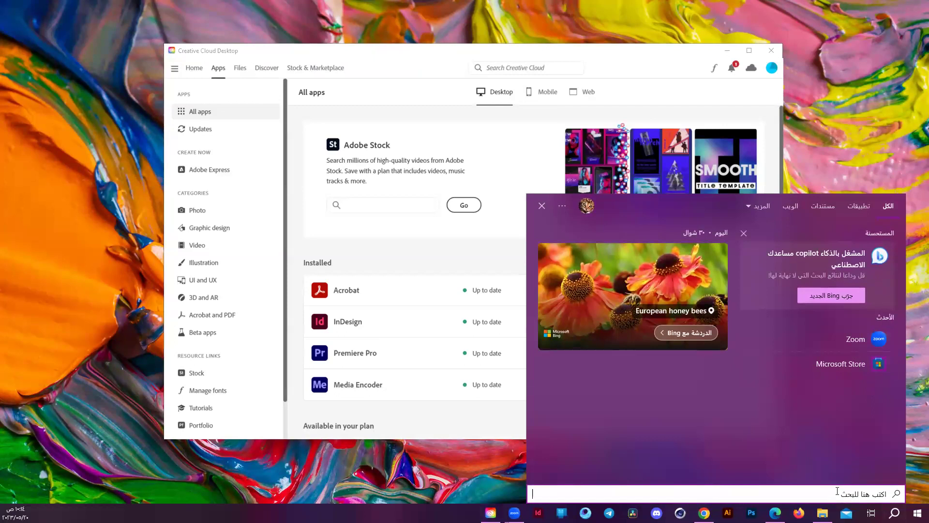
pyautogui.click(399, 415)
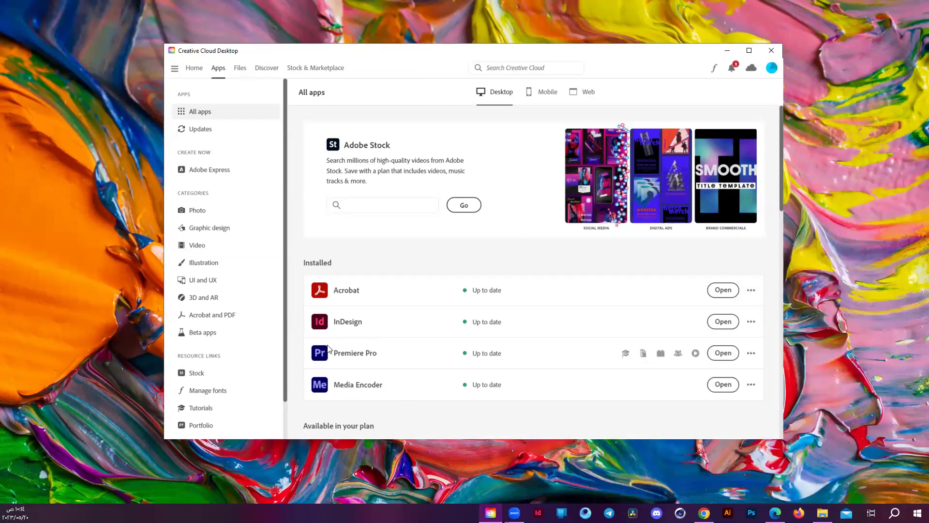
pyautogui.click(719, 357)
pyautogui.click(724, 51)
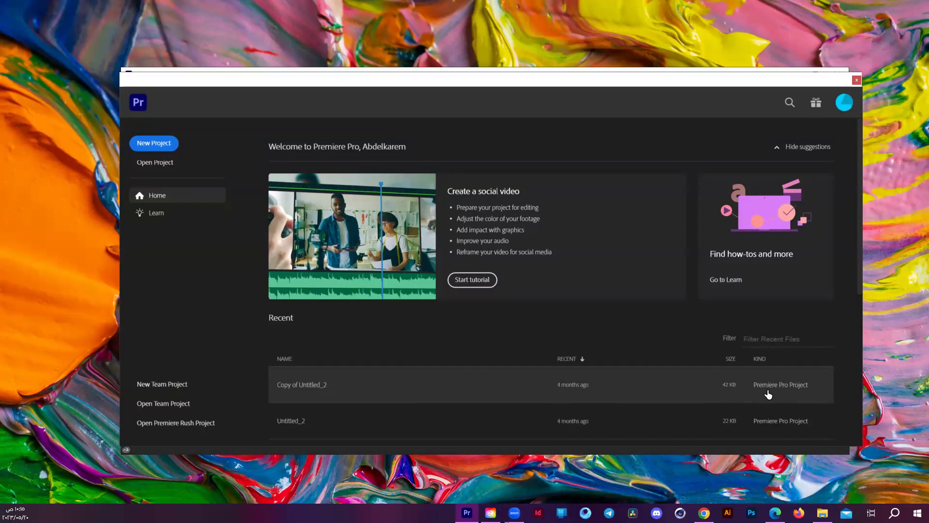
pyautogui.click(148, 145)
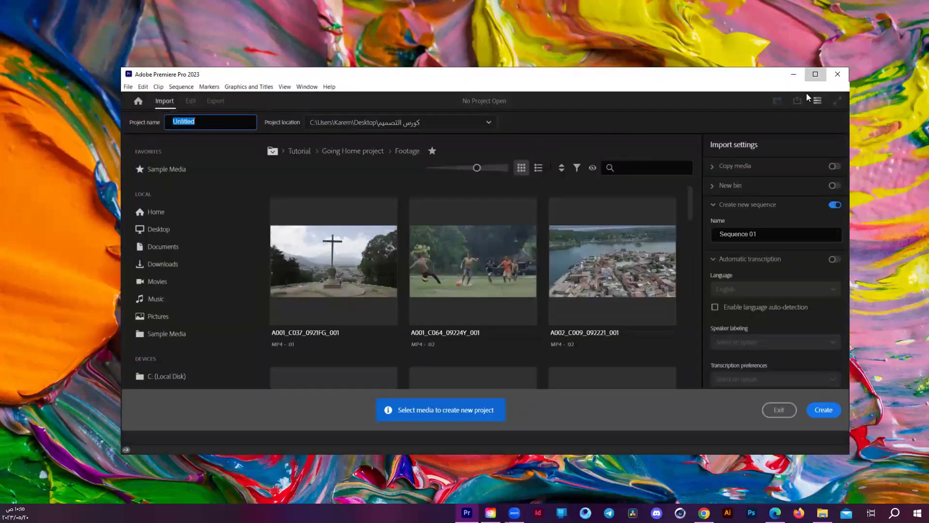
# - Maximize the Premiere window and replace 'Untitled' with the project name تدريب رقم 1
pyautogui.click(815, 74)
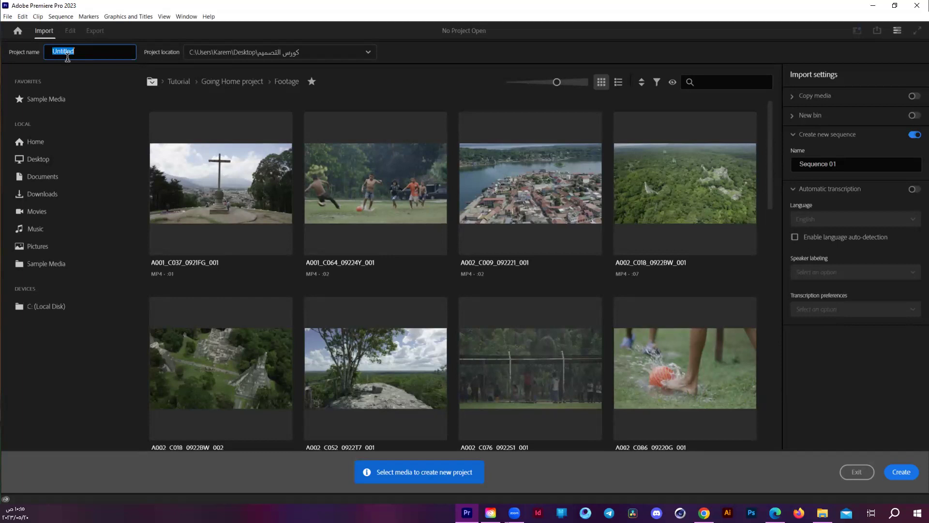
pyautogui.press('BackSpace')
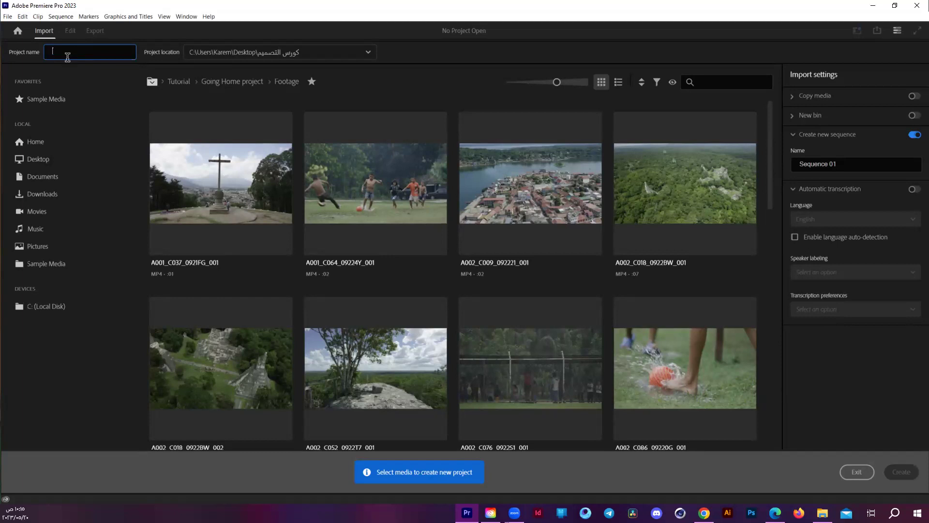
pyautogui.write('أ')
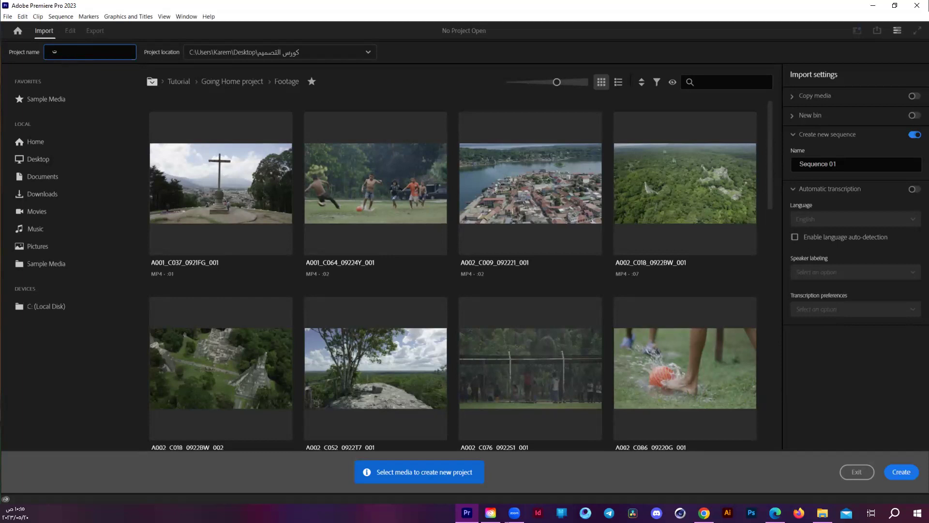
pyautogui.write('تدريب رقم')
pyautogui.write('1')
# - Choose a custom project location and browse to the كورس التصميم folder
pyautogui.click(303, 57)
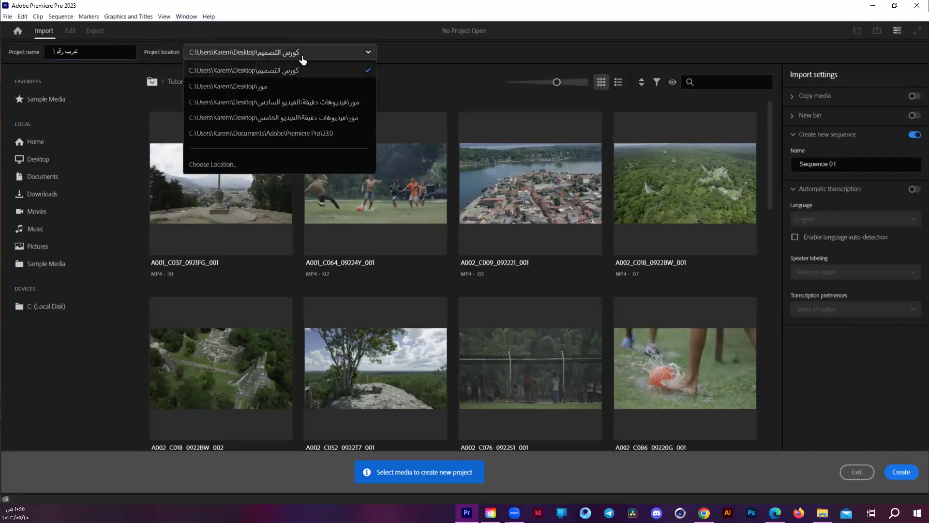
pyautogui.click(242, 164)
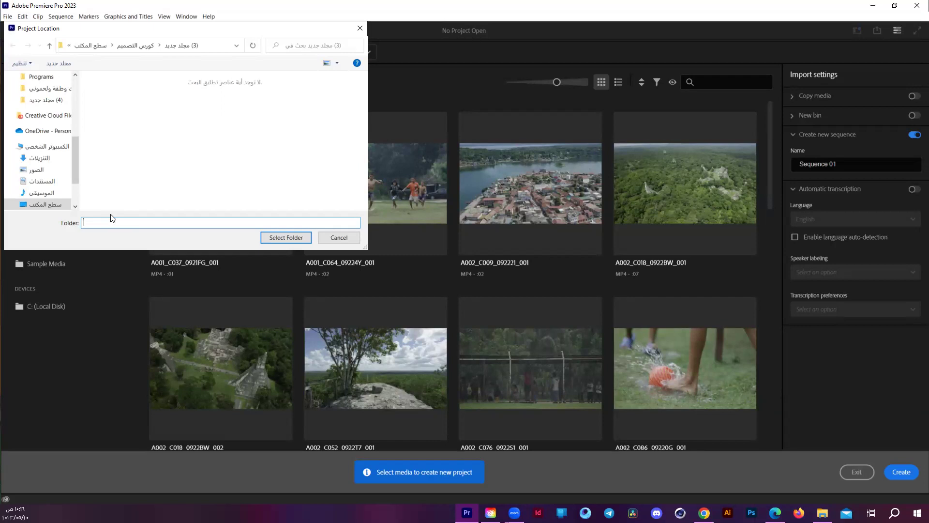
pyautogui.scroll(3, 59, 188)
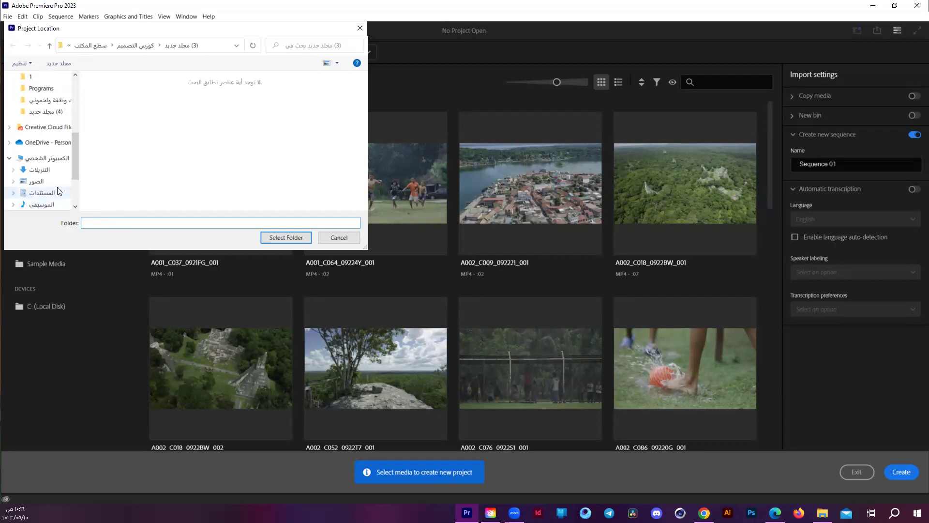
pyautogui.scroll(3, 49, 145)
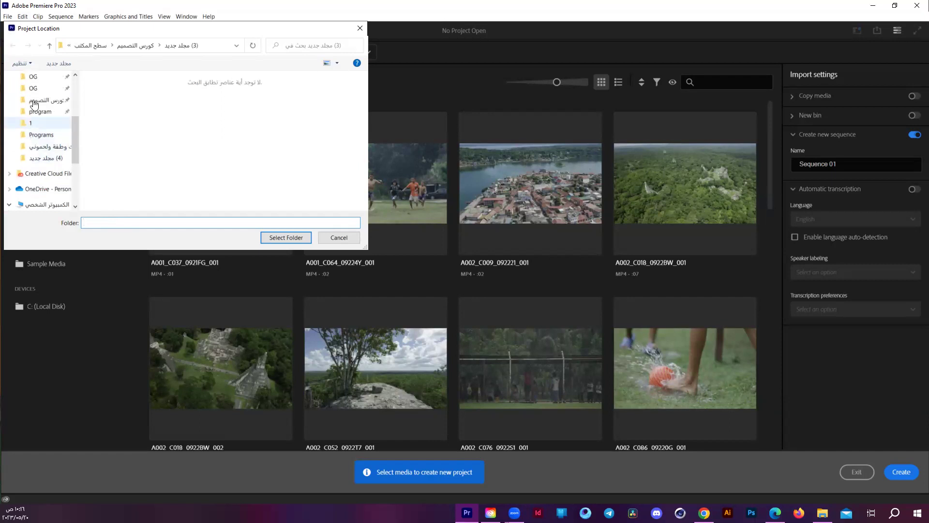
pyautogui.click(46, 112)
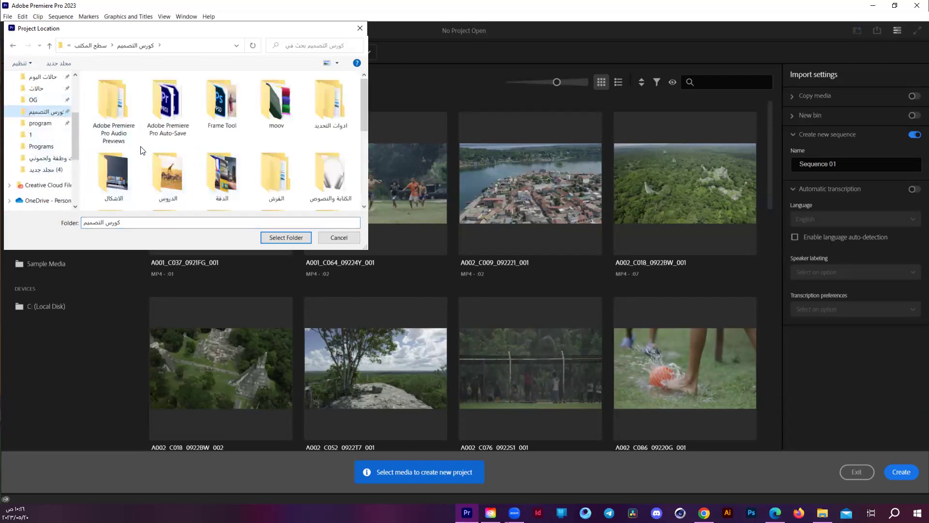
pyautogui.scroll(-2, 142, 150)
pyautogui.scroll(-2, 146, 155)
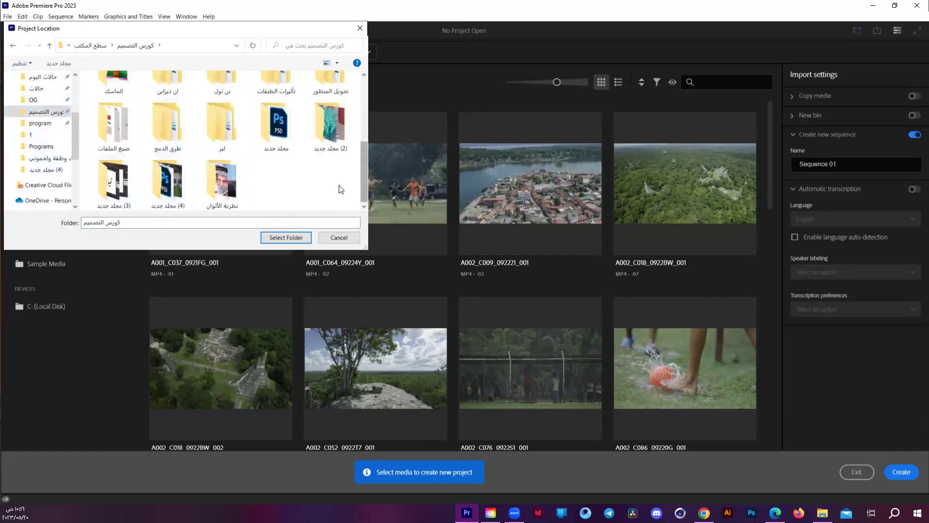
# - Create a new folder 'تدريبات بريمير برو' there and select it as the project location
pyautogui.rightClick(289, 184)
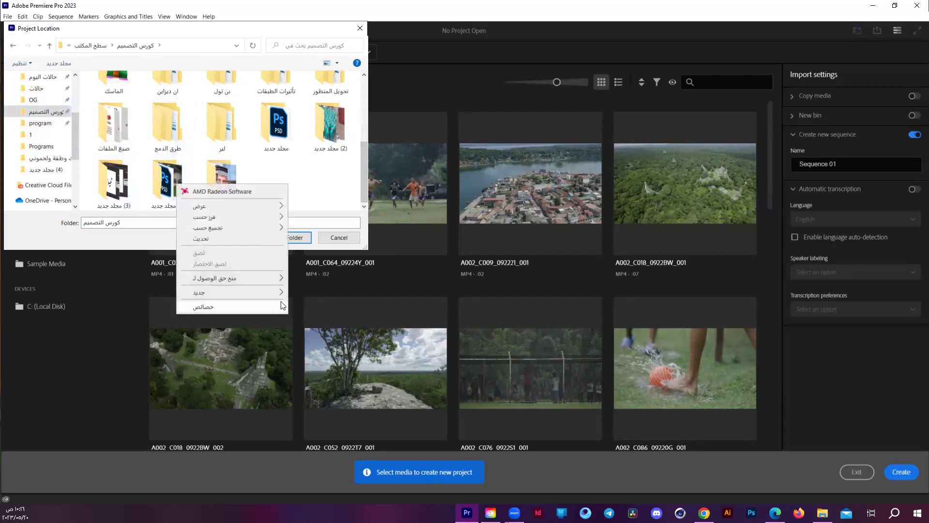
pyautogui.moveTo(283, 292)
pyautogui.click(96, 294)
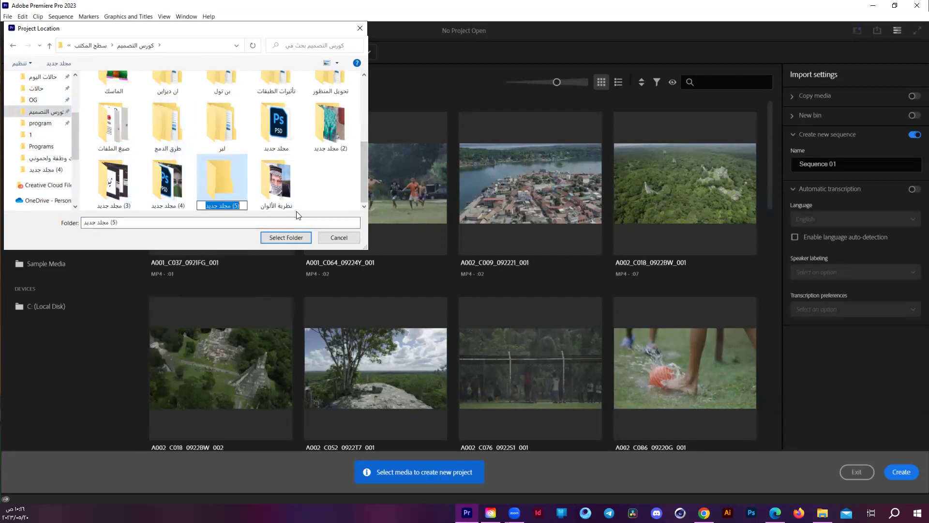
pyautogui.write('تدري')
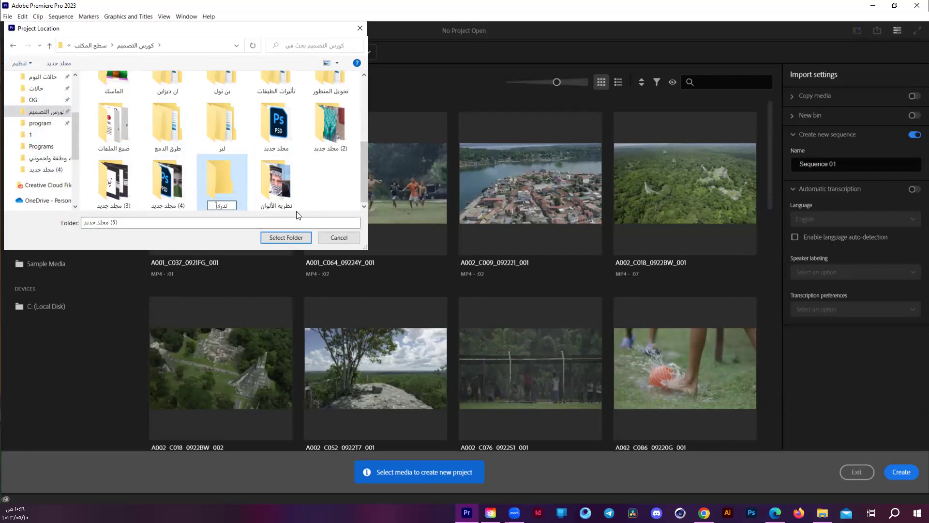
pyautogui.write('بات بريمير برو')
pyautogui.press('Return')
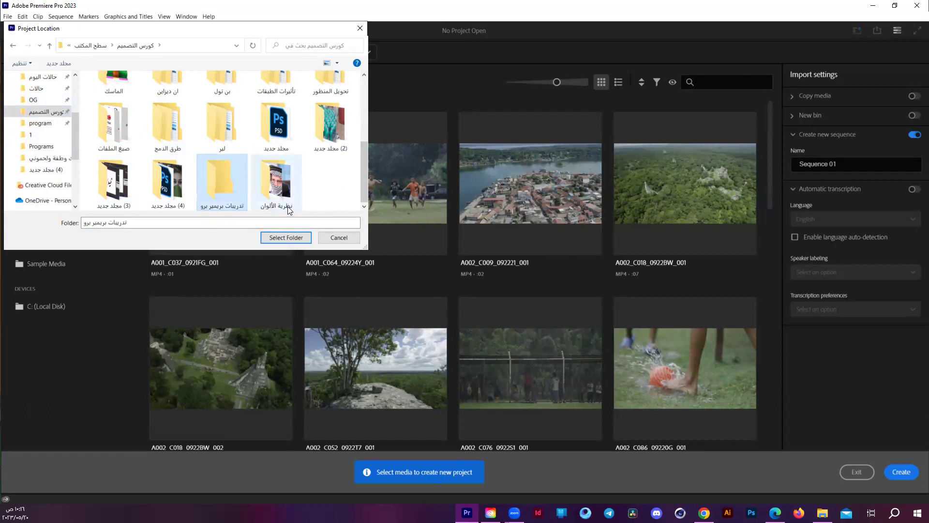
pyautogui.doubleClick(209, 173)
pyautogui.click(286, 237)
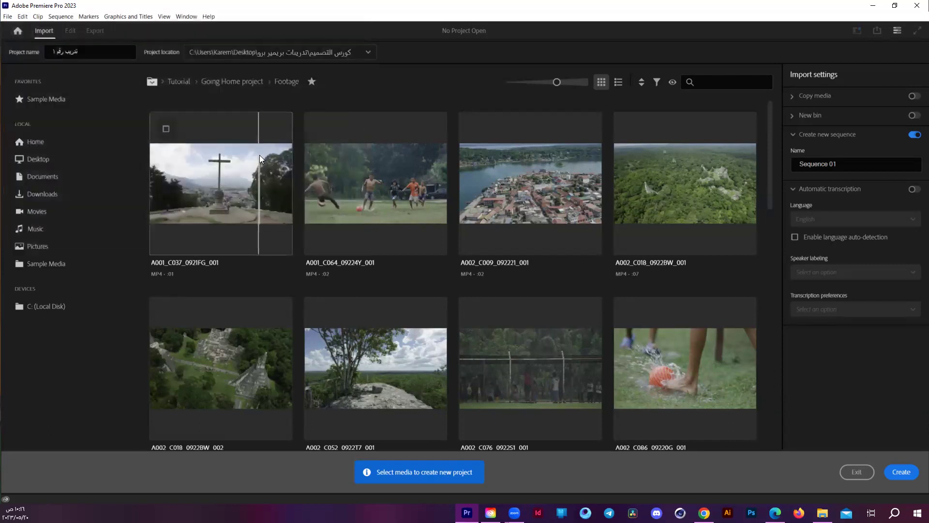
# - Browse again for a location and open the تدريبات بريمير برو folder
pyautogui.click(349, 55)
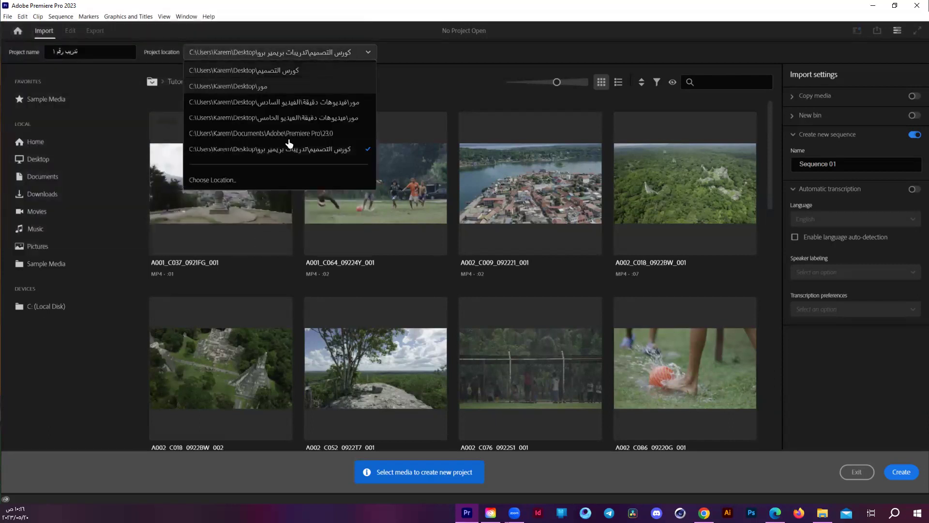
pyautogui.click(248, 178)
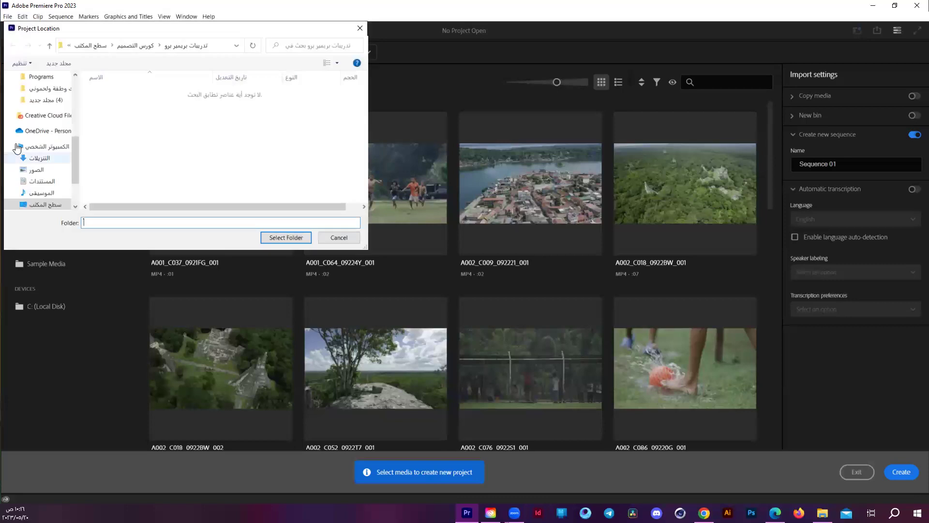
pyautogui.click(44, 89)
pyautogui.scroll(-3, 237, 165)
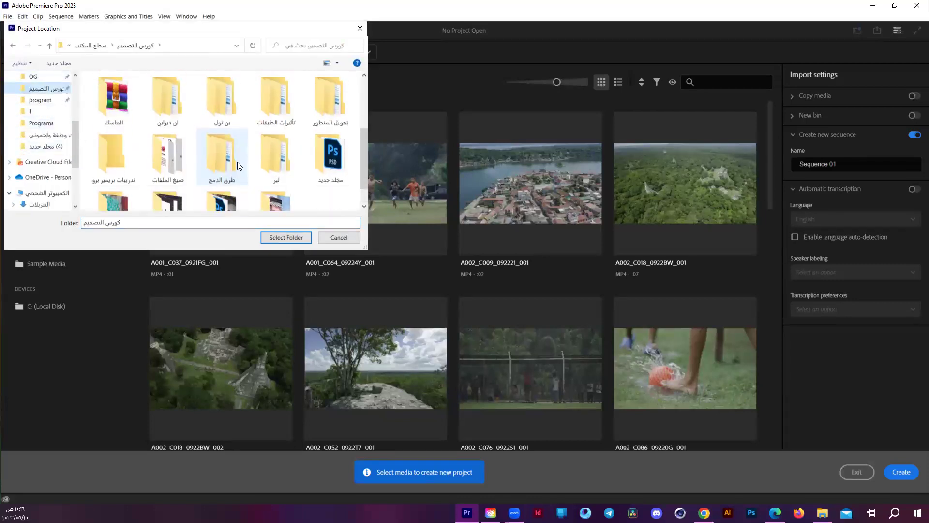
pyautogui.scroll(-2, 238, 163)
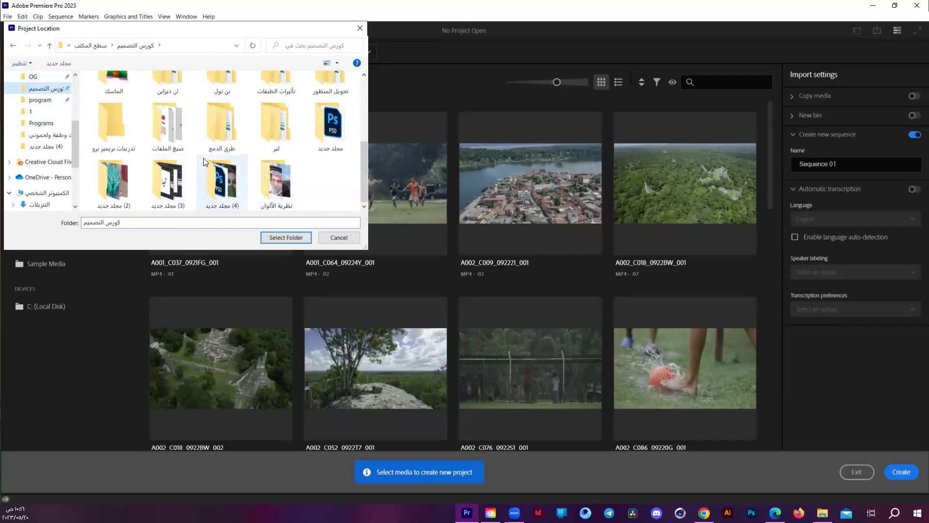
pyautogui.doubleClick(130, 136)
# - Create a subfolder 'تدريب رقم ١', select it as the project location, and check the path
pyautogui.rightClick(226, 128)
pyautogui.moveTo(111, 249)
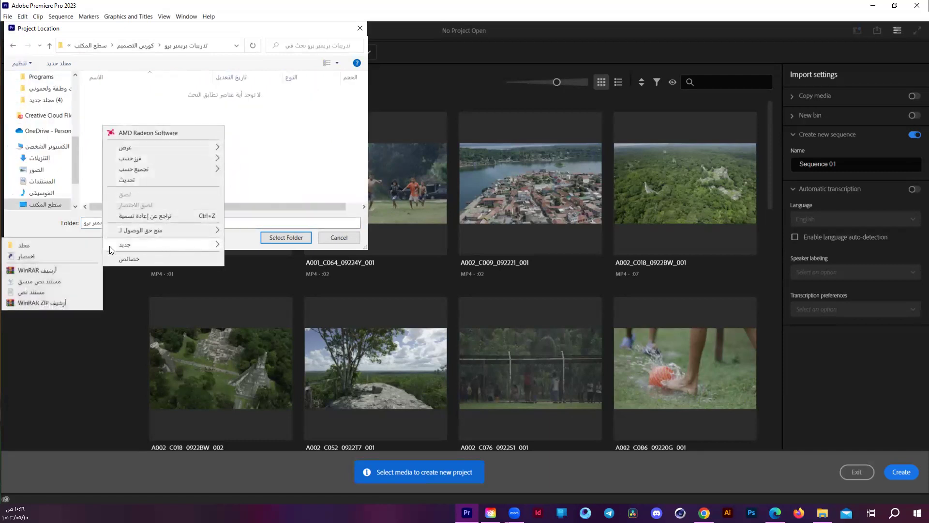
pyautogui.click(84, 245)
pyautogui.write('تدريب رقم ١')
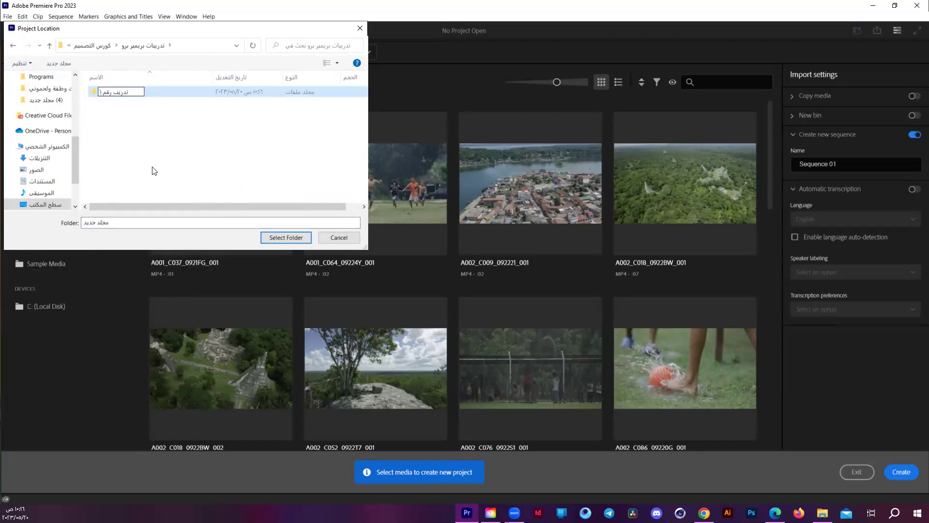
pyautogui.press('Return')
pyautogui.click(272, 236)
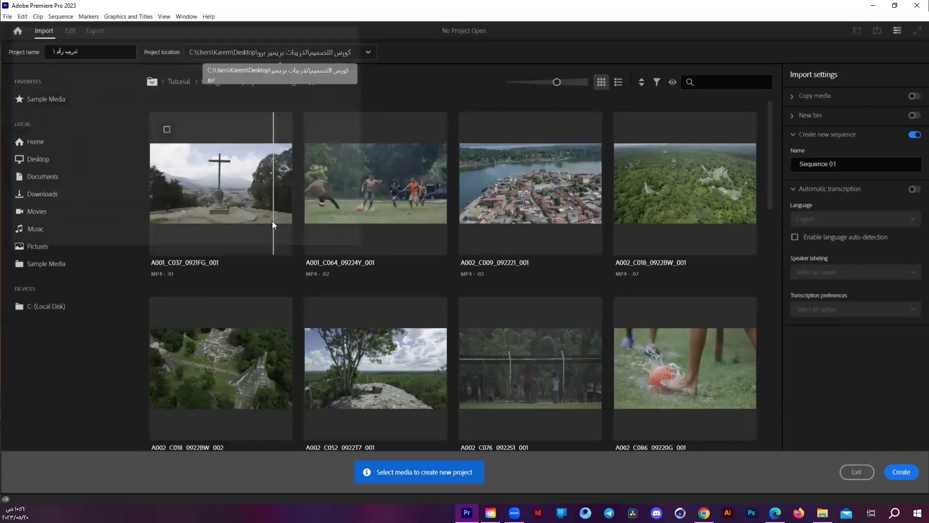
pyautogui.click(200, 53)
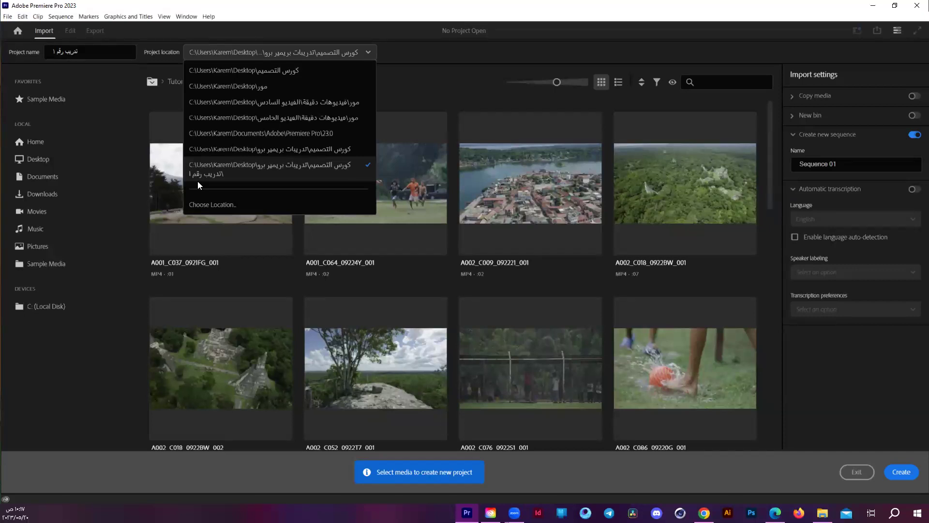
# - Turn off 'Create new sequence' and create the تدريب رقم ١ project
pyautogui.click(209, 149)
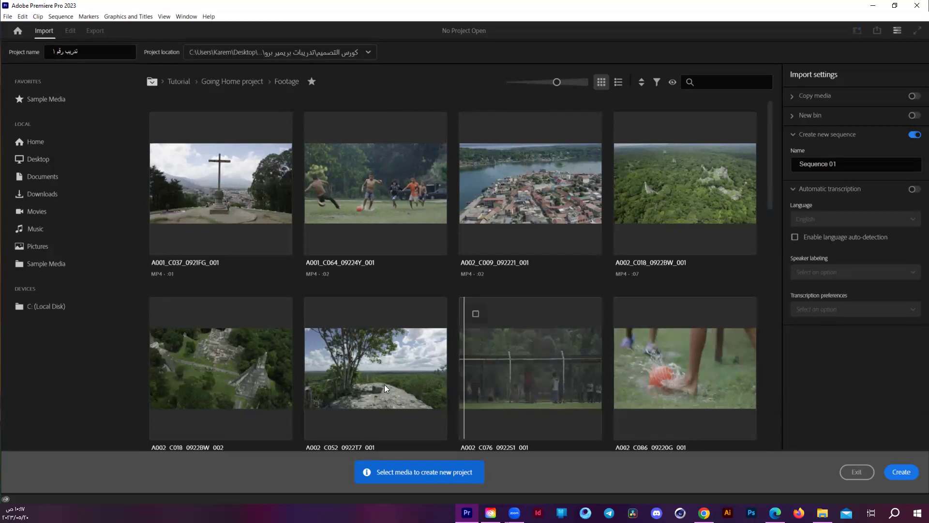
pyautogui.scroll(-2, 385, 384)
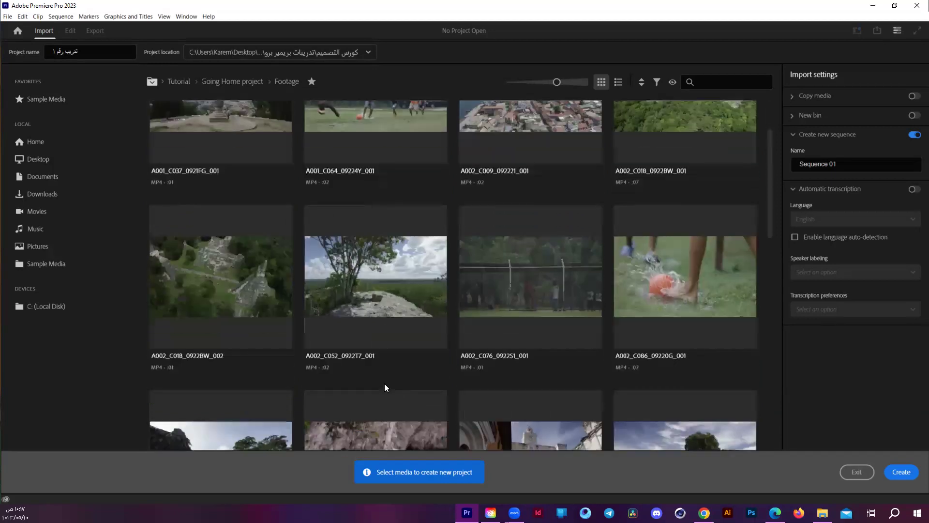
pyautogui.scroll(-4, 385, 384)
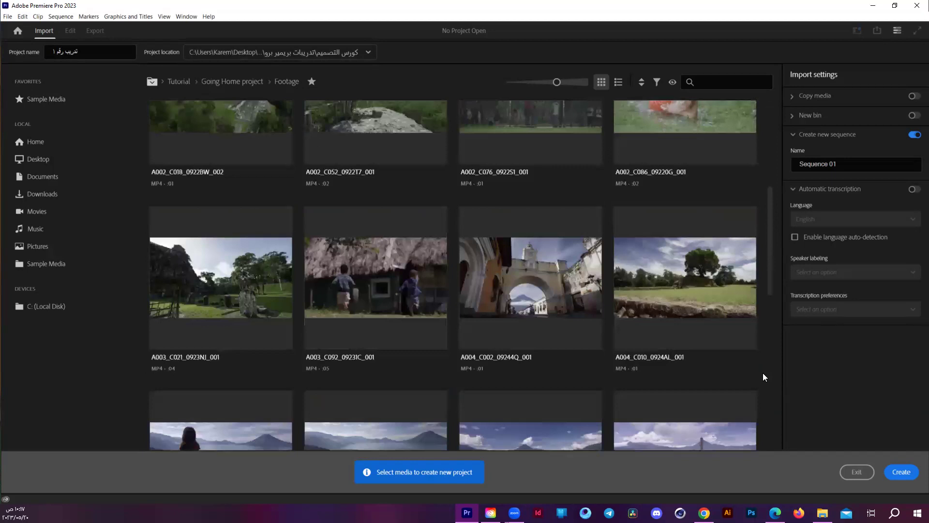
pyautogui.moveTo(771, 291); pyautogui.dragTo(771, 455)
pyautogui.moveTo(776, 250); pyautogui.dragTo(781, 138)
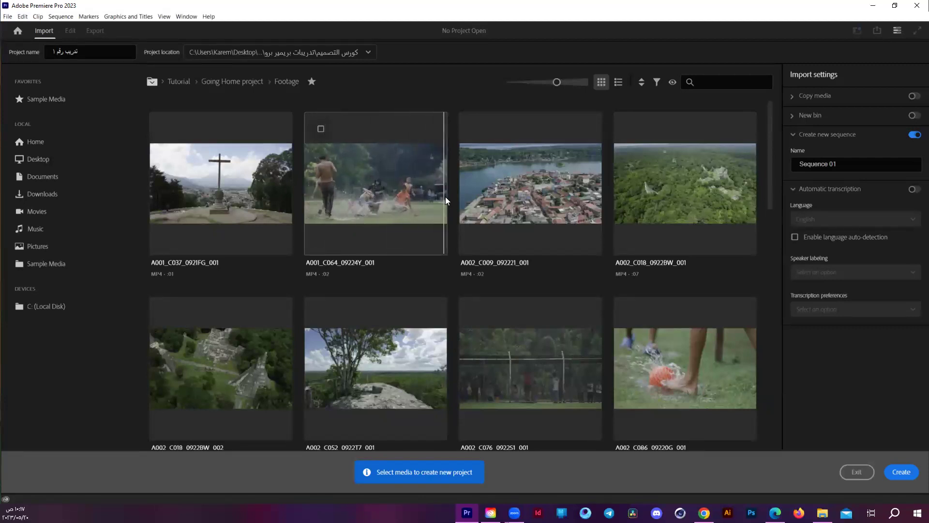
pyautogui.click(914, 135)
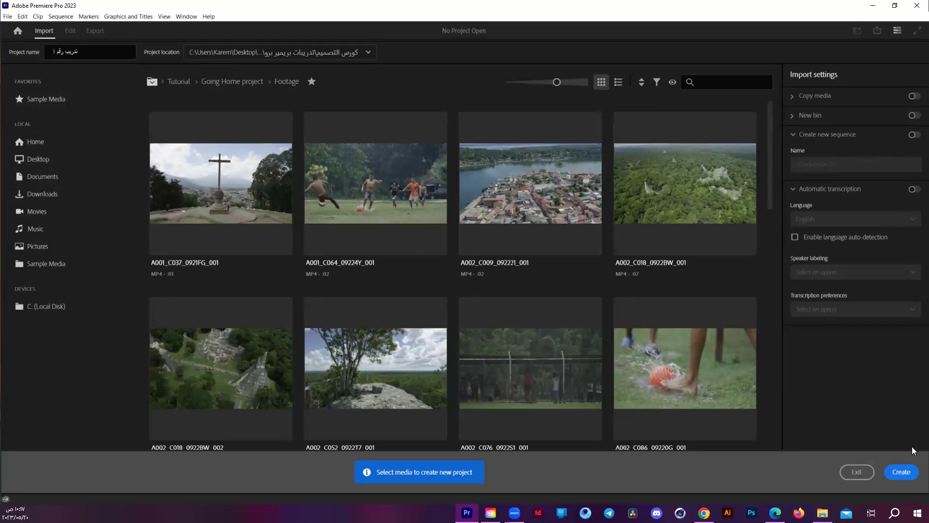
pyautogui.click(900, 476)
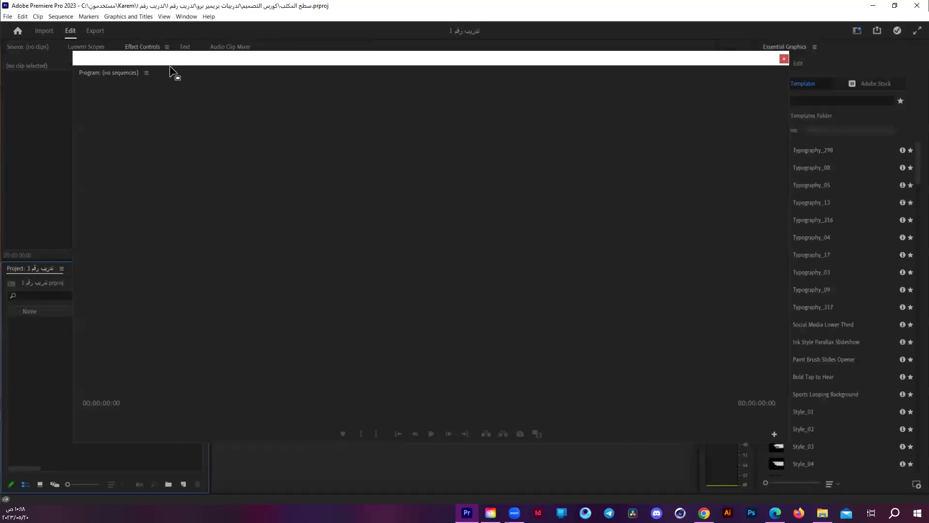
# - Redock the Program monitor as a tab beside the Source panel in the top group
pyautogui.moveTo(104, 74)
pyautogui.mouseDown()
pyautogui.moveTo(412, 202)
pyautogui.moveTo(456, 100)
pyautogui.mouseUp()
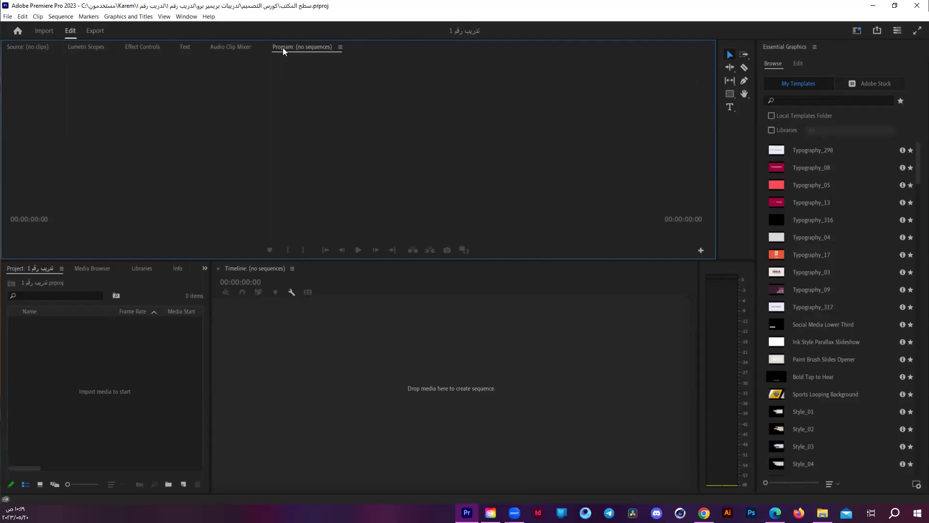
pyautogui.moveTo(284, 49); pyautogui.dragTo(359, 50)
pyautogui.moveTo(291, 48)
pyautogui.mouseDown()
pyautogui.moveTo(559, 45)
pyautogui.moveTo(306, 33)
pyautogui.mouseUp()
# - Try the Essentials and Color workspaces, then switch to Editing and reset it to saved layout
pyautogui.click(857, 36)
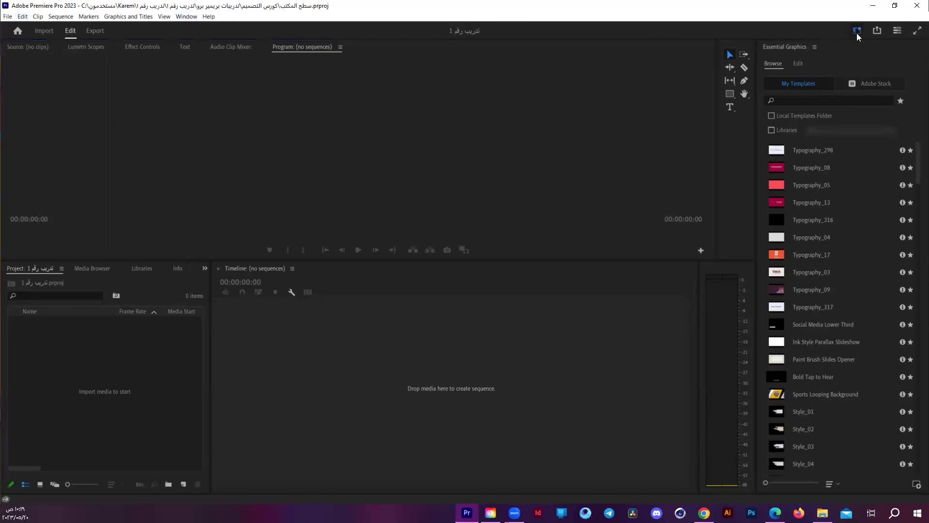
pyautogui.click(857, 33)
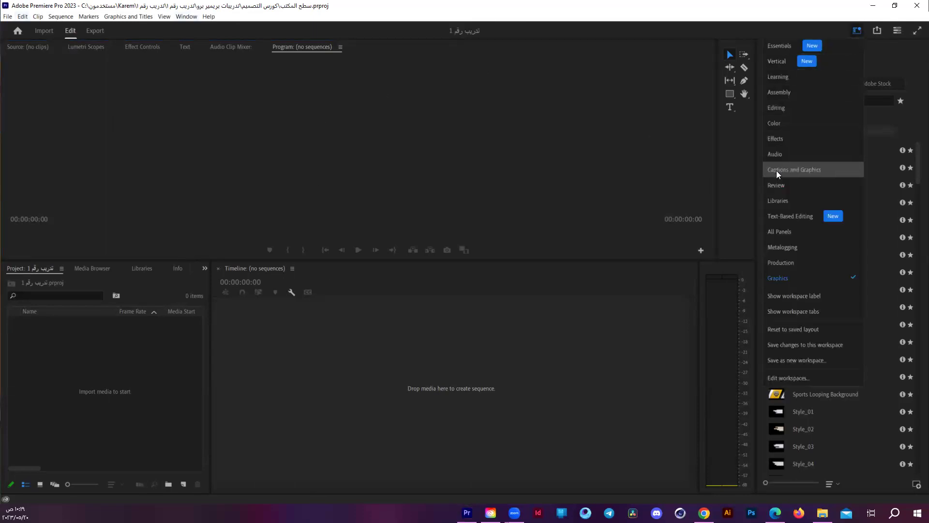
pyautogui.click(792, 45)
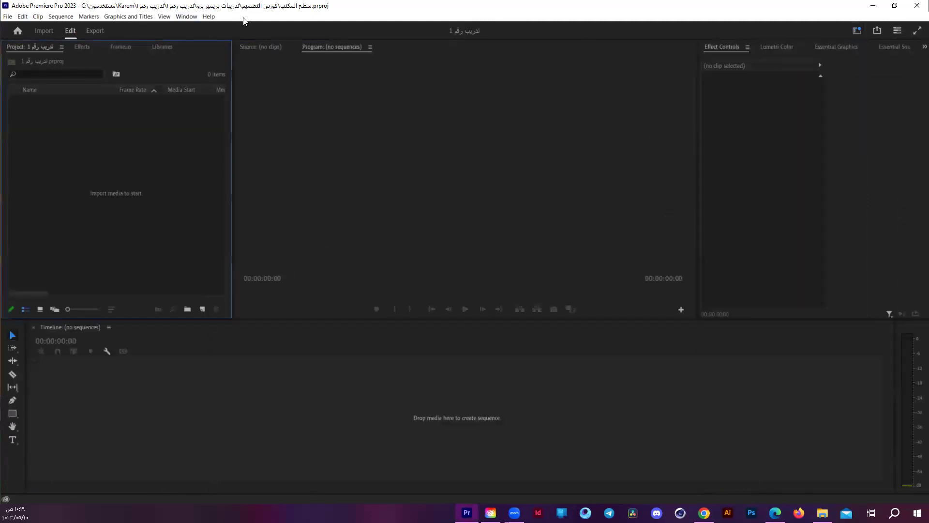
pyautogui.click(855, 24)
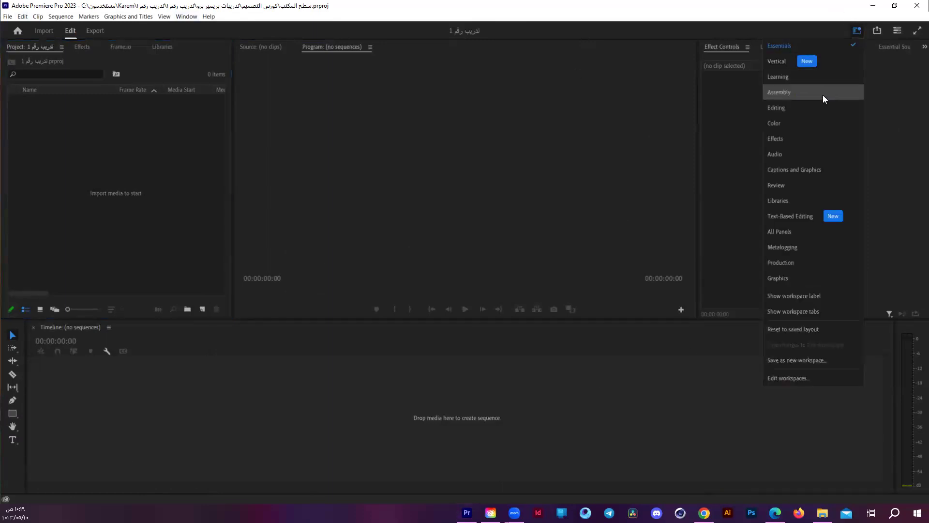
pyautogui.click(819, 122)
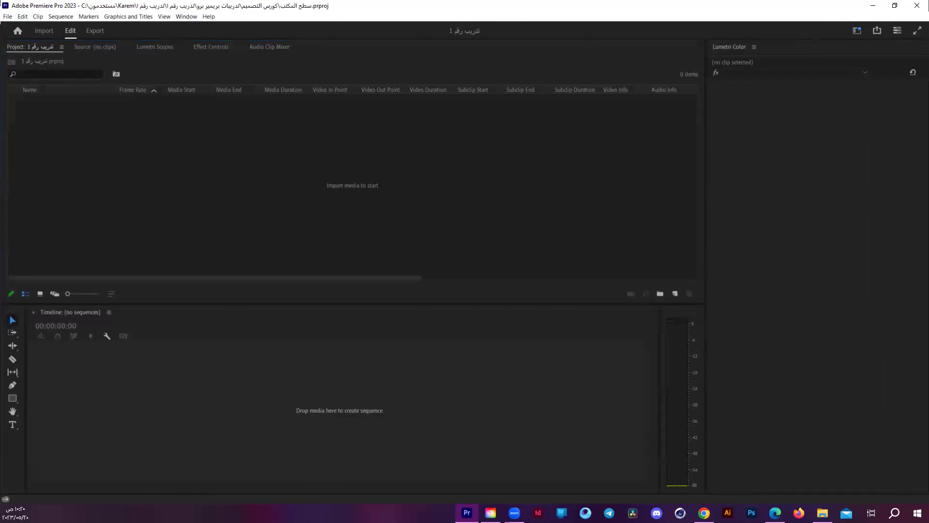
pyautogui.click(856, 32)
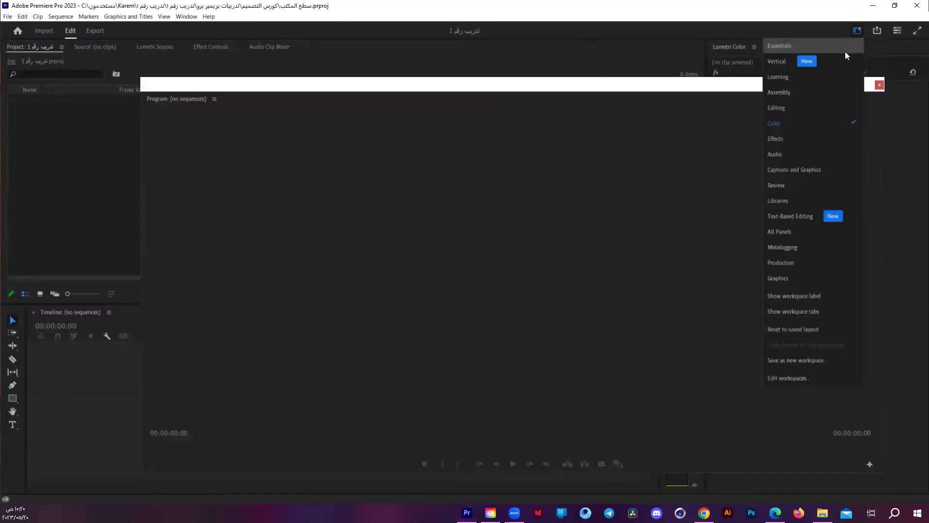
pyautogui.click(802, 110)
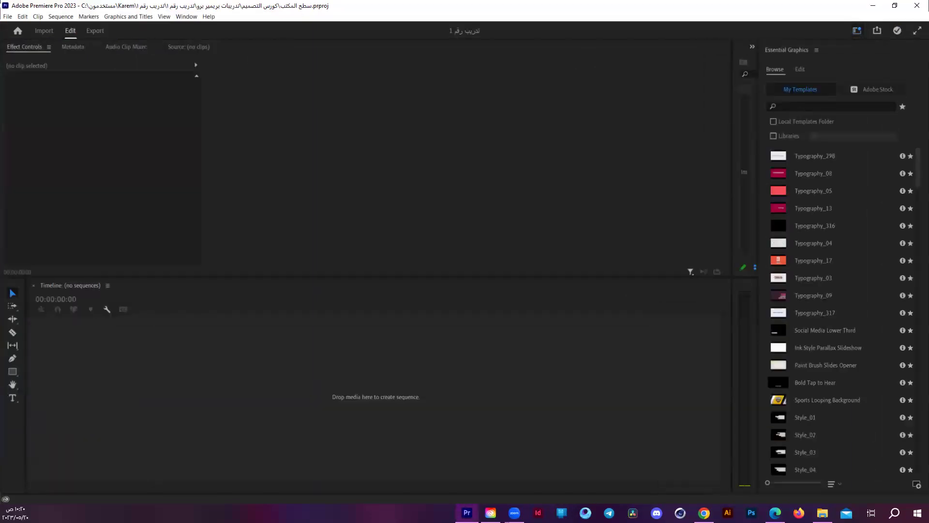
pyautogui.click(852, 32)
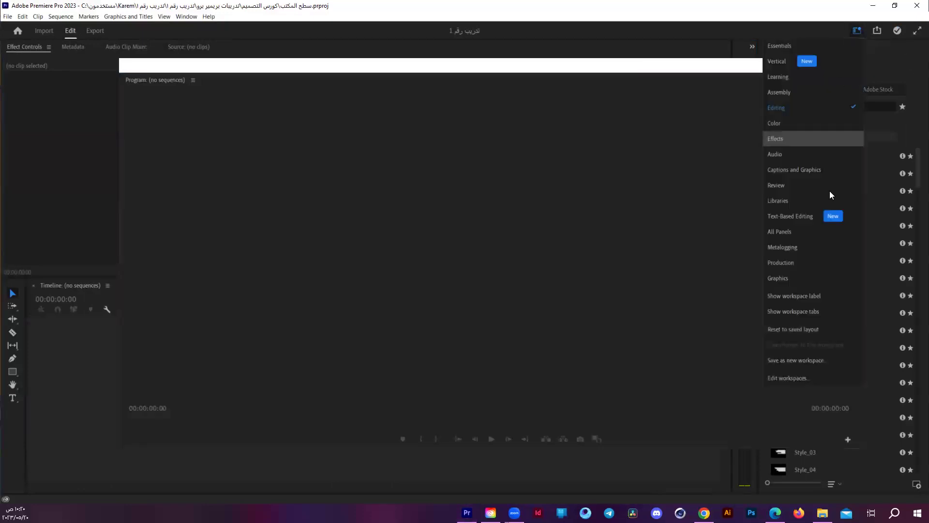
pyautogui.click(827, 332)
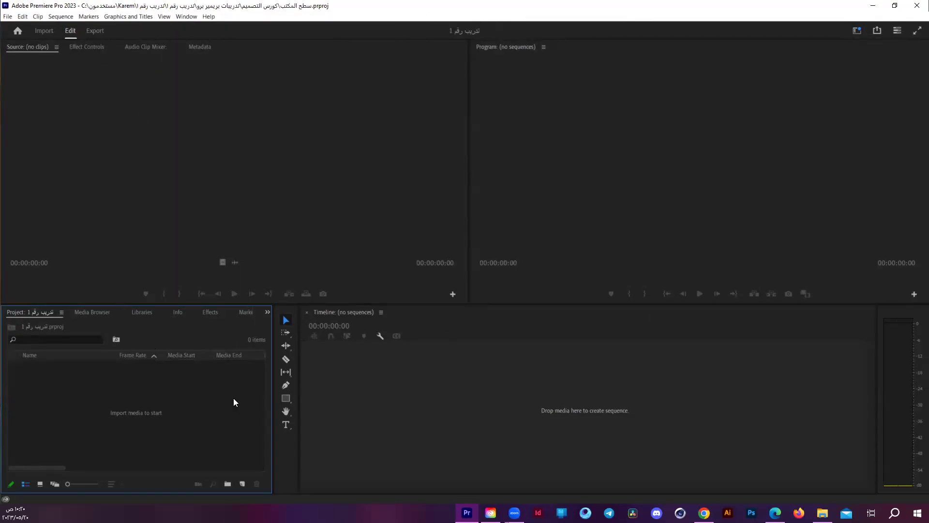
# - Show Effect Controls, then narrow the Project and Effect Controls panels to widen Timeline and Program monitor
pyautogui.click(85, 46)
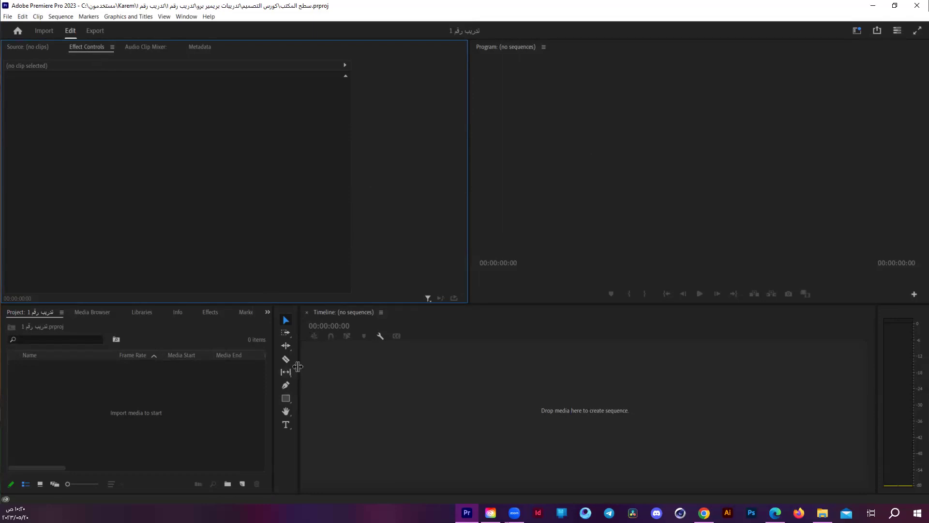
pyautogui.moveTo(298, 367); pyautogui.dragTo(148, 378)
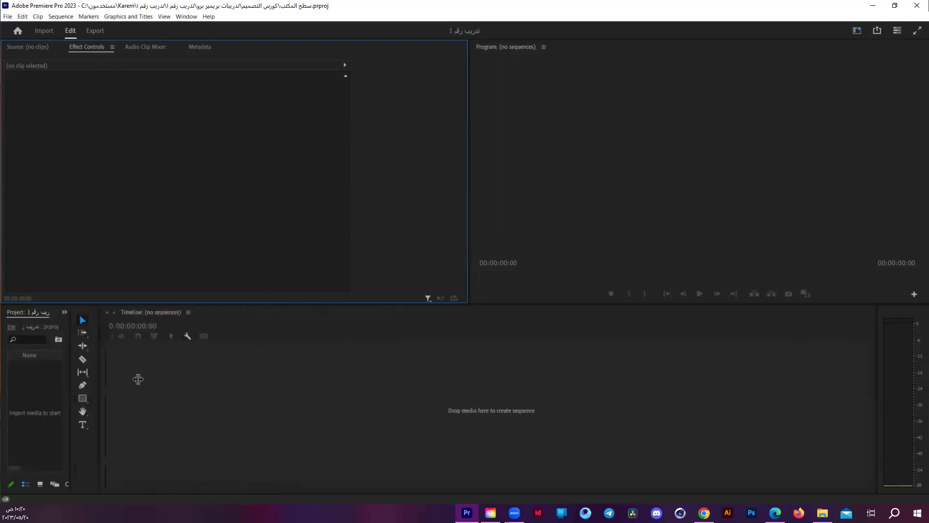
pyautogui.moveTo(70, 374); pyautogui.dragTo(125, 370)
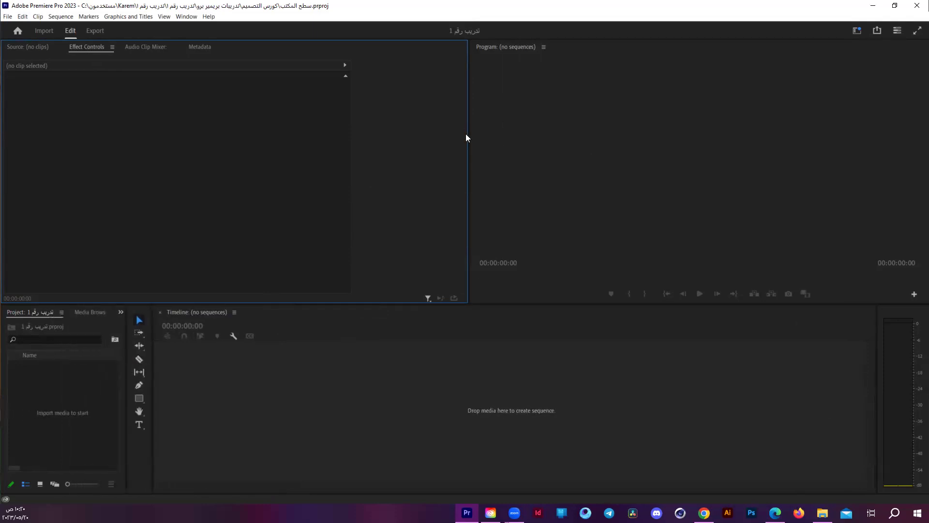
pyautogui.moveTo(468, 134); pyautogui.dragTo(412, 137)
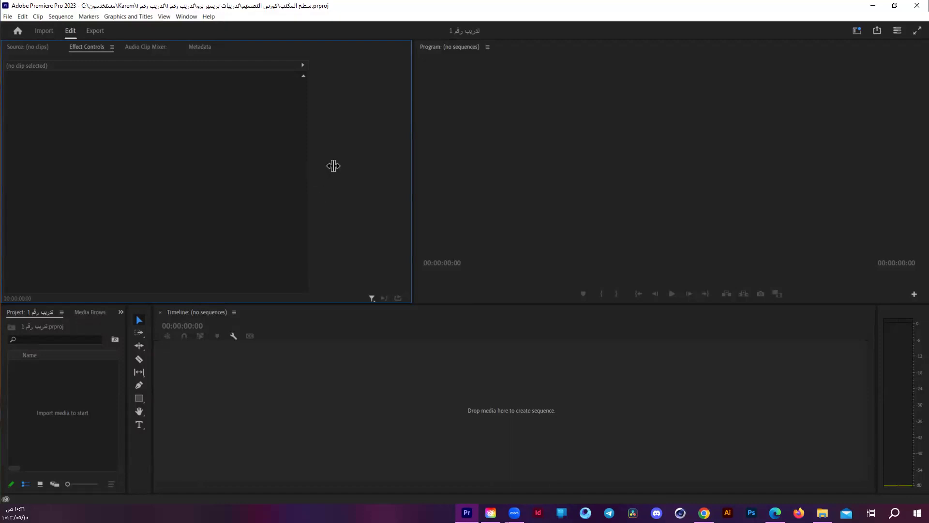
# - Switch to the Essentials workspace and bring up the Lumetri Color panel's options
pyautogui.click(857, 30)
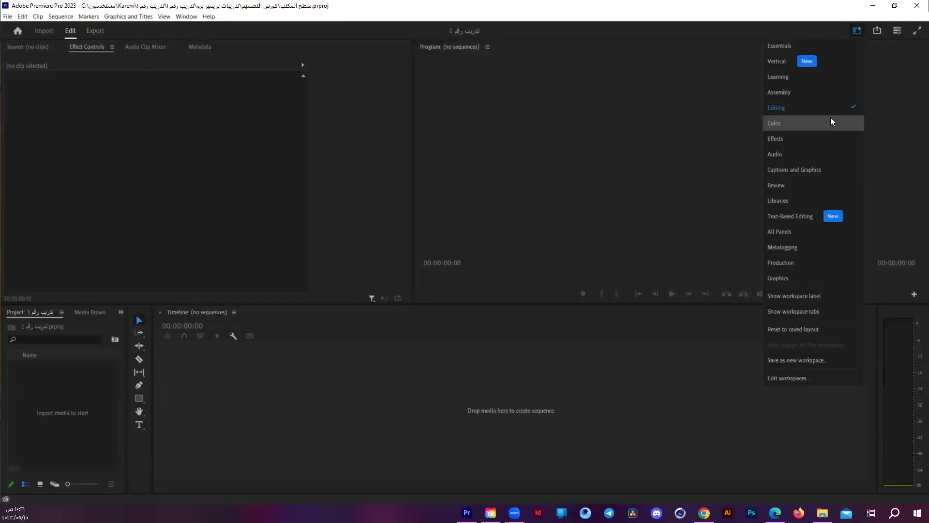
pyautogui.click(812, 46)
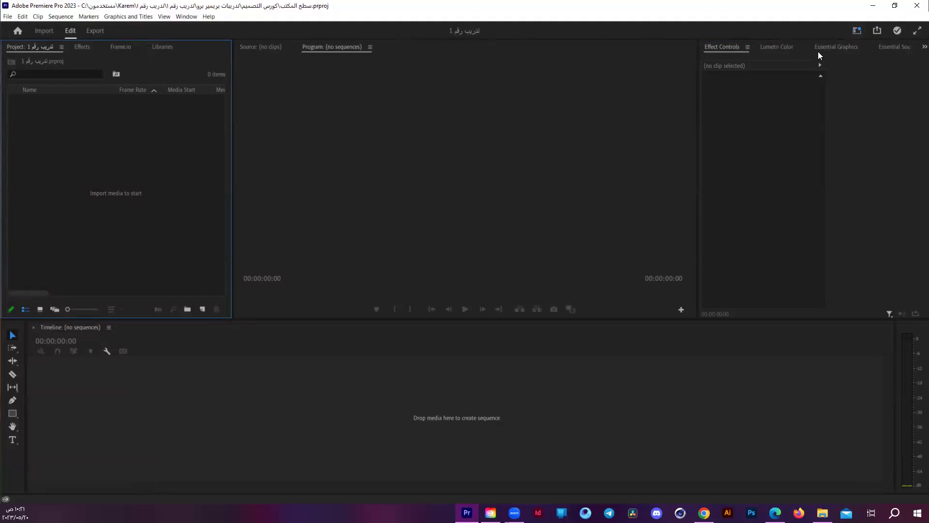
pyautogui.click(779, 47)
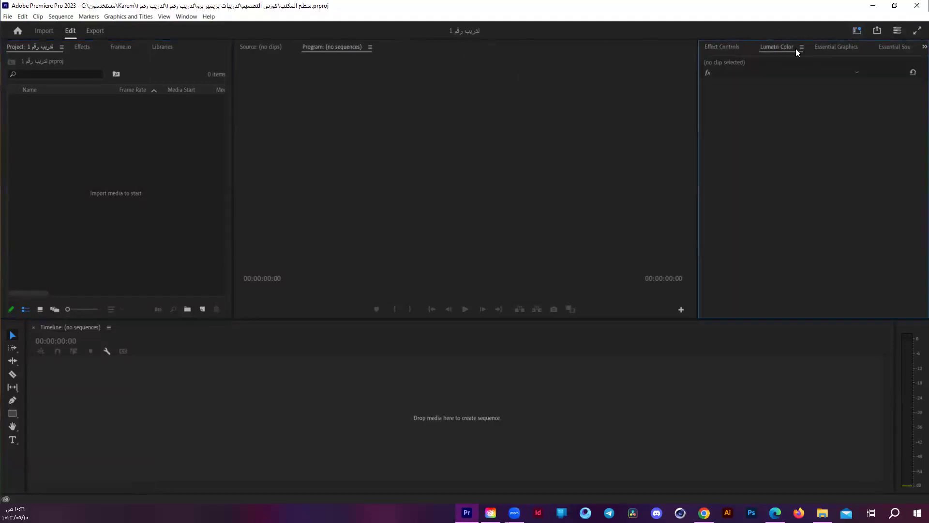
pyautogui.click(802, 48)
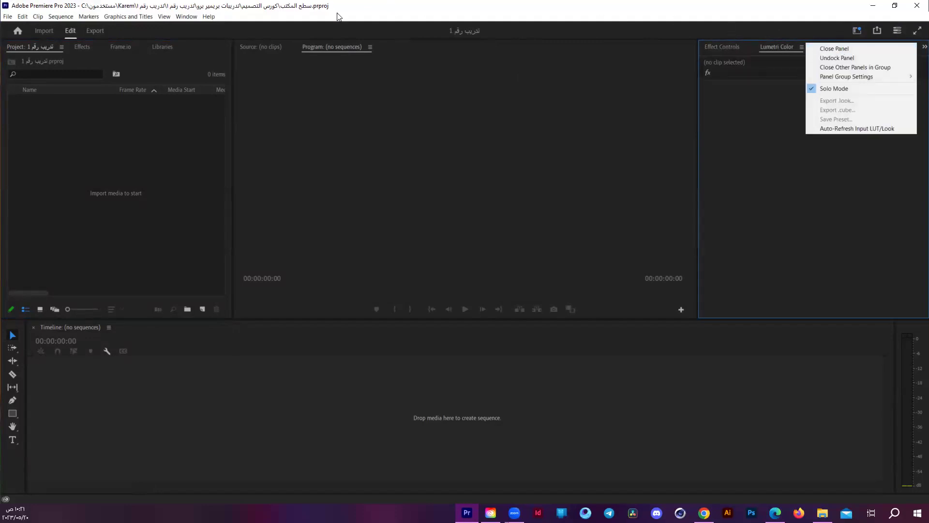
# - Dock the Effect Controls panel into the Project panel group on the left
pyautogui.click(186, 17)
pyautogui.click(186, 17)
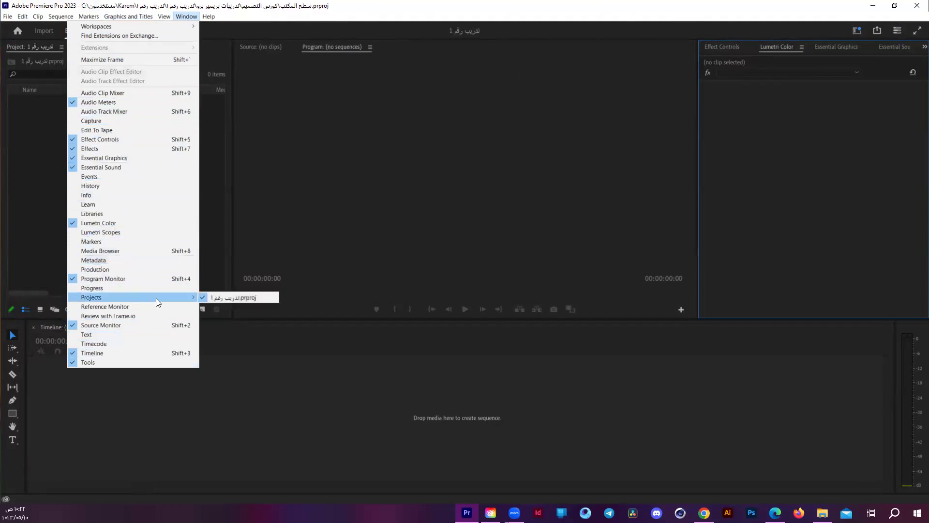
pyautogui.click(837, 20)
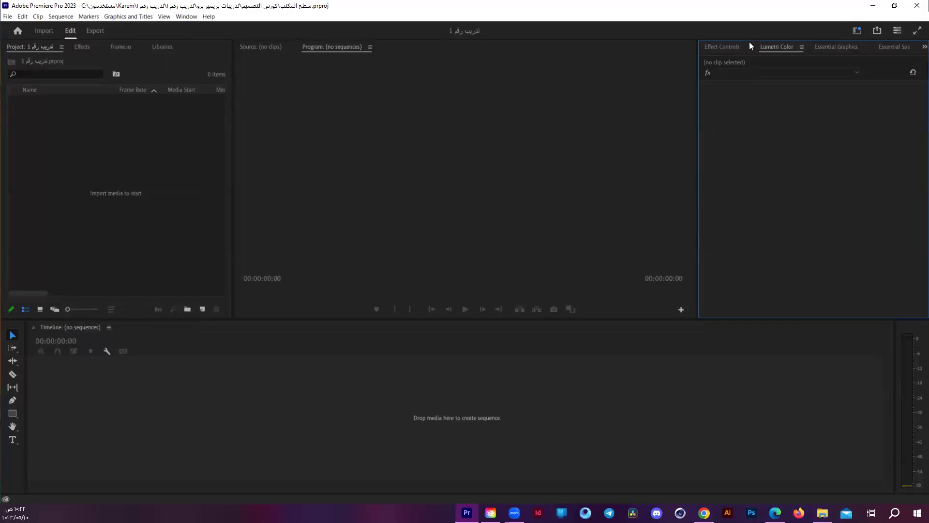
pyautogui.click(714, 48)
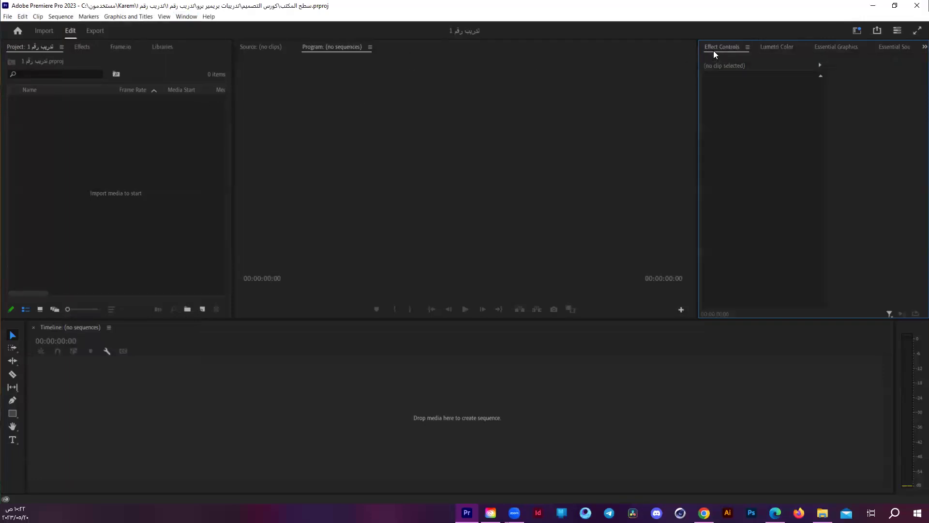
pyautogui.moveTo(715, 46); pyautogui.dragTo(198, 48)
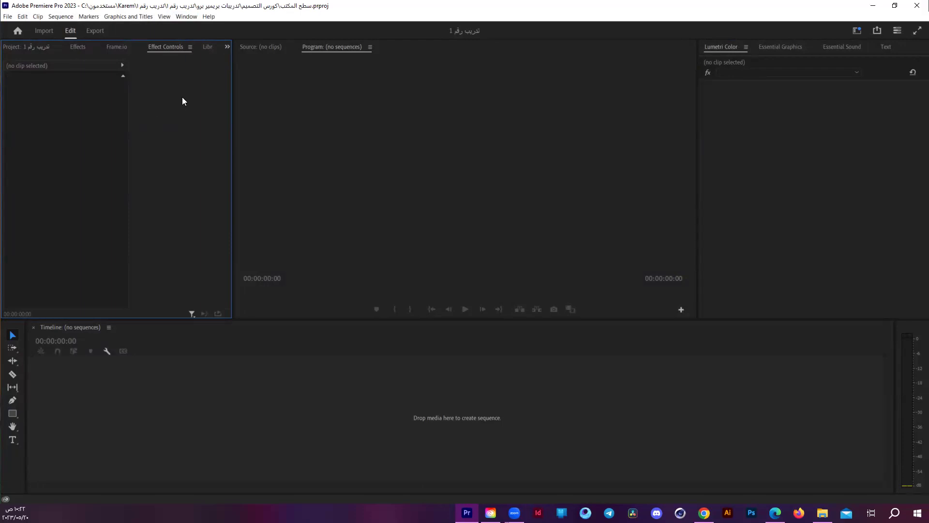
# - Reset the panels to the saved layout, then make Editing the active workspace
pyautogui.click(863, 30)
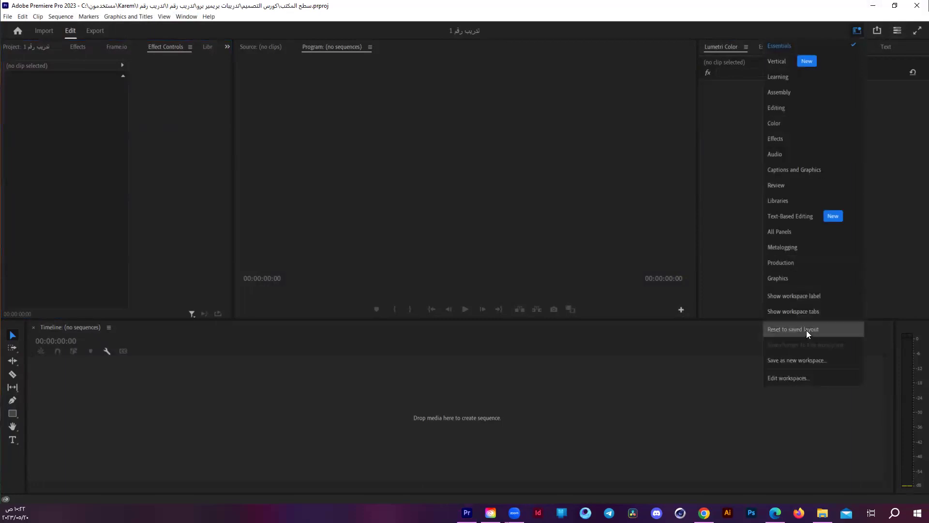
pyautogui.click(806, 330)
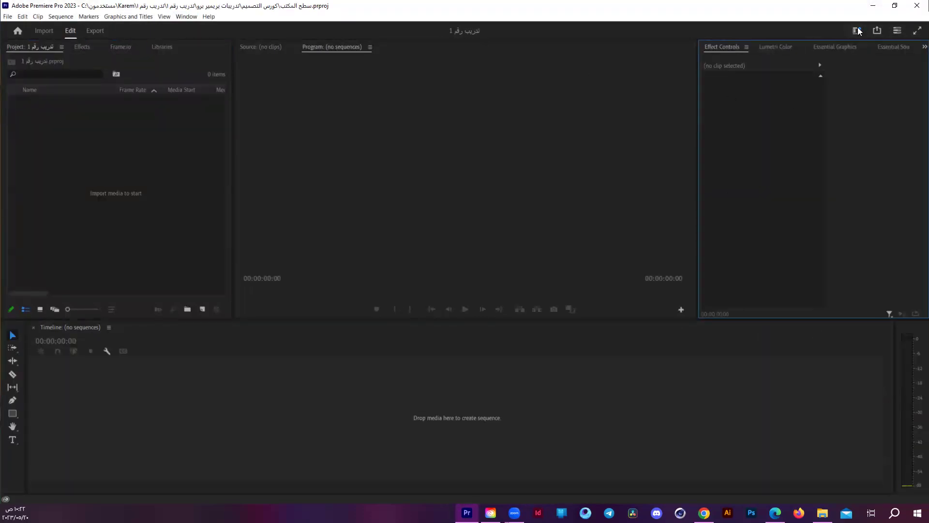
pyautogui.click(858, 31)
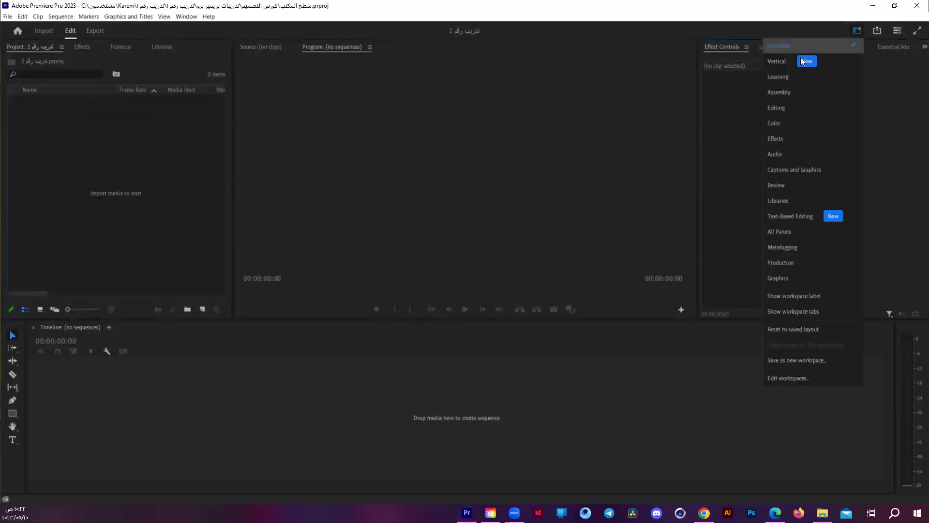
pyautogui.click(788, 113)
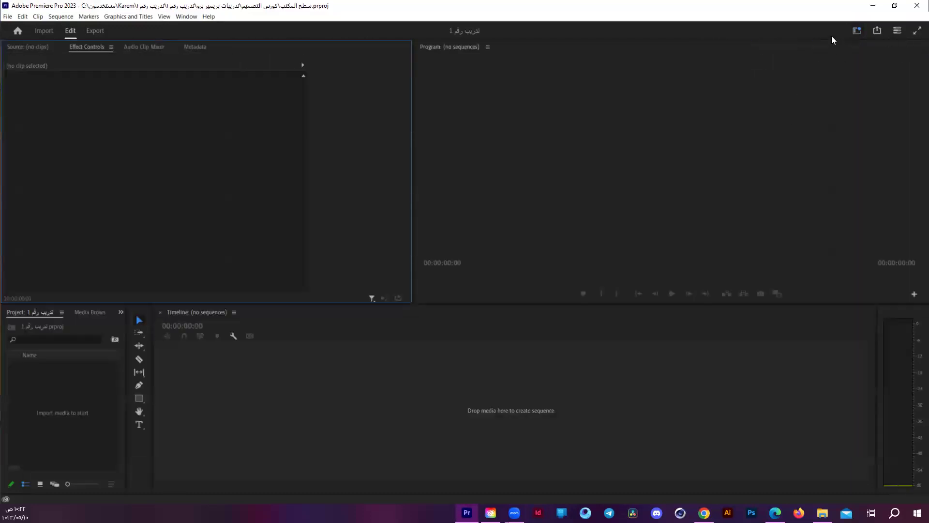
pyautogui.click(856, 31)
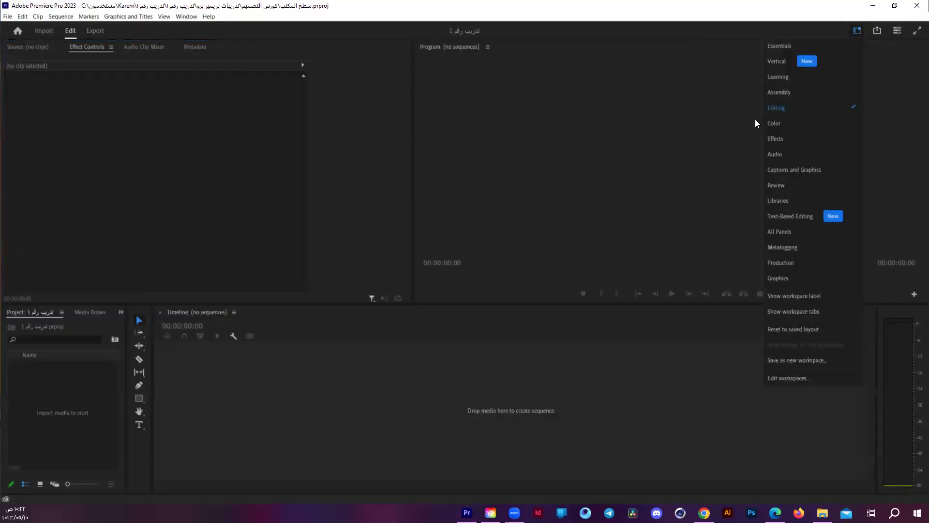
pyautogui.click(421, 398)
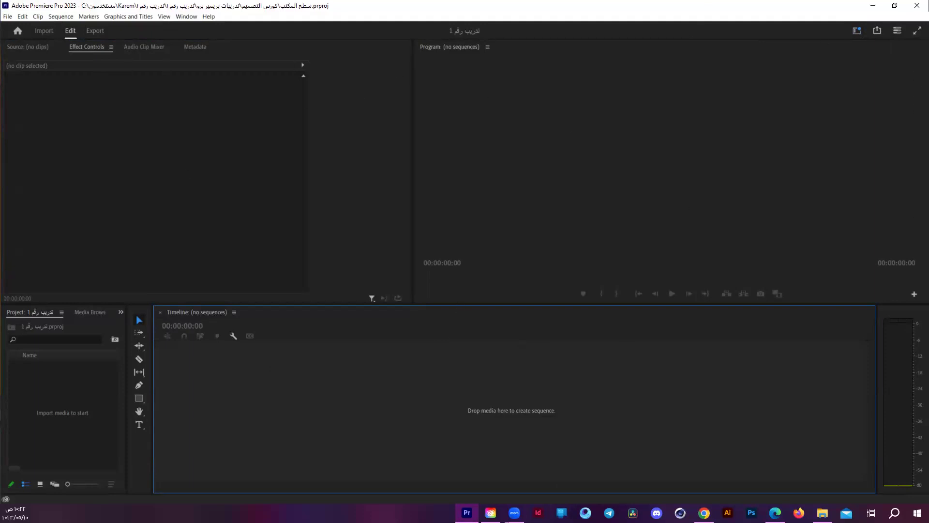
pyautogui.press('super+e')
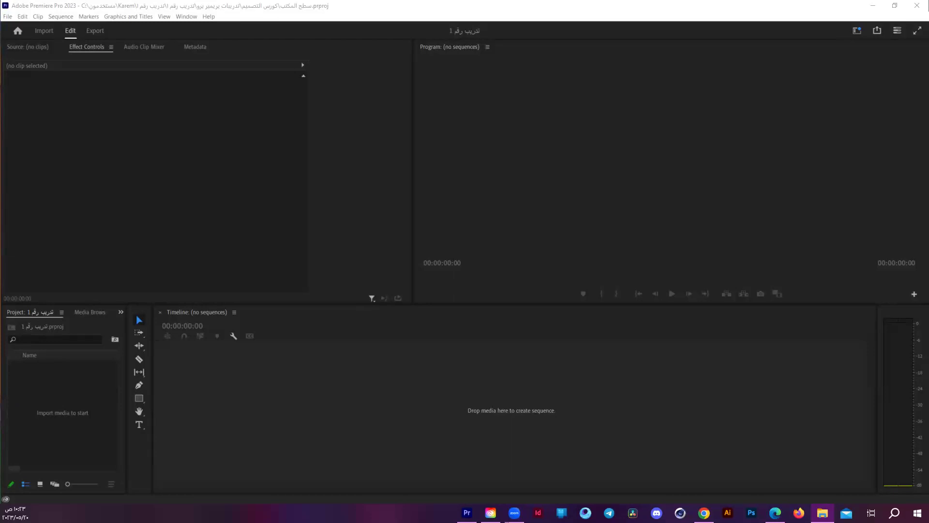
pyautogui.click(64, 401)
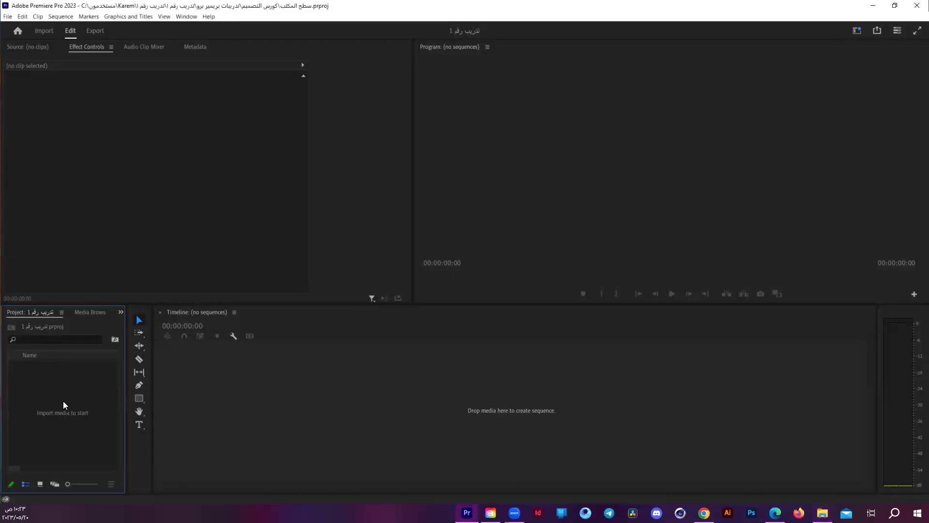
pyautogui.doubleClick(63, 401)
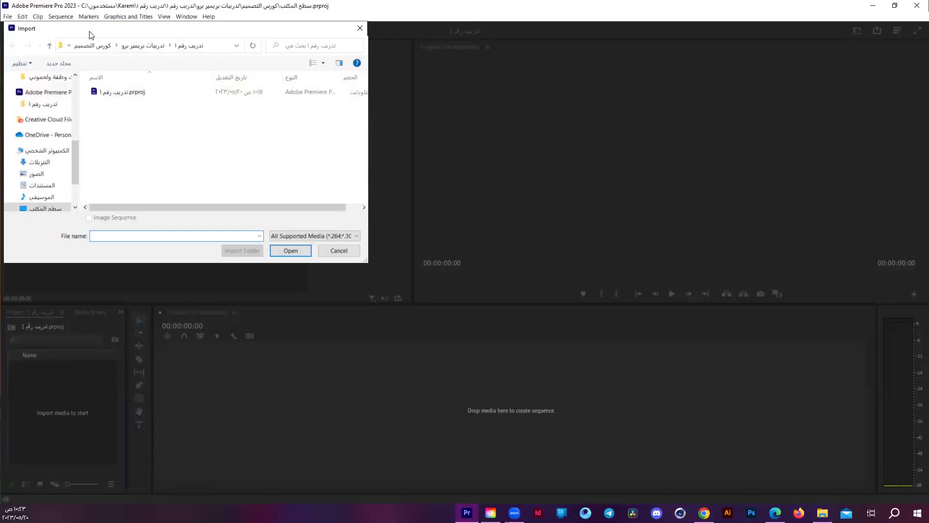
pyautogui.scroll(3, 258, 175)
pyautogui.scroll(-3, 287, 196)
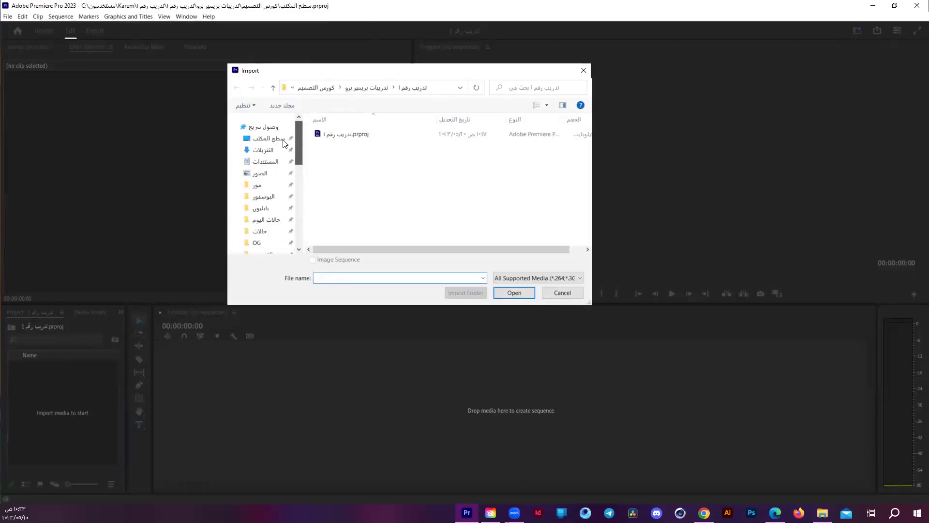
pyautogui.click(556, 289)
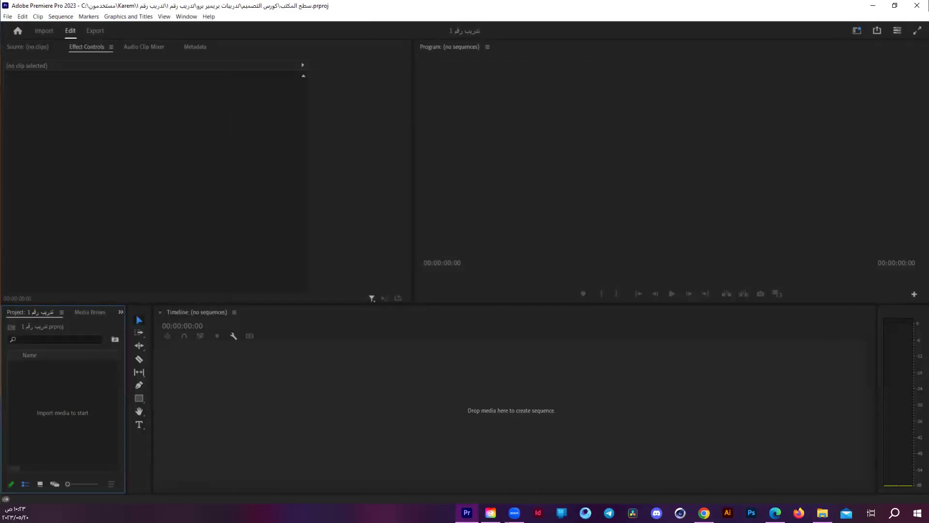
# - Open the تدريب رقم 1 exercise folder in File Explorer and paste pexels-ron-lach-7278989.mp4 there
pyautogui.press('super+e')
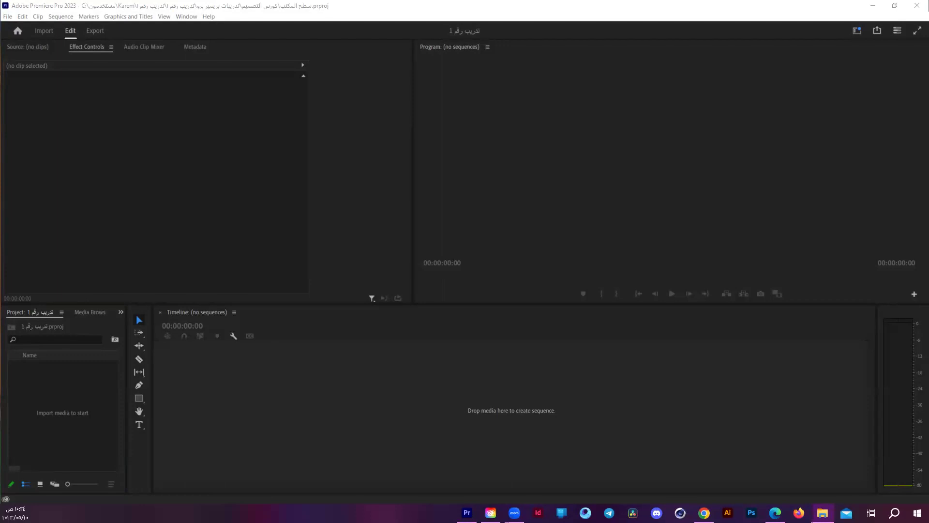
pyautogui.scroll(-5, 450, 242)
pyautogui.scroll(5, 450, 242)
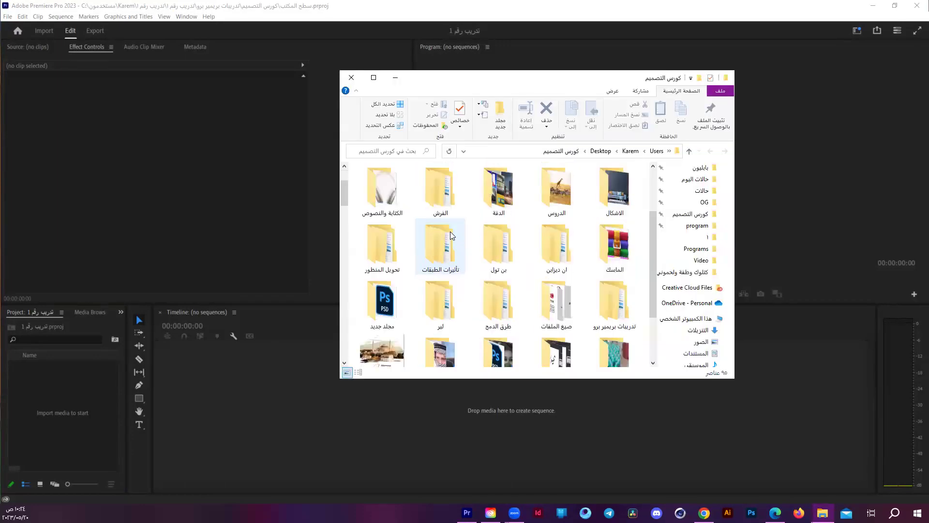
pyautogui.doubleClick(614, 296)
pyautogui.doubleClick(560, 181)
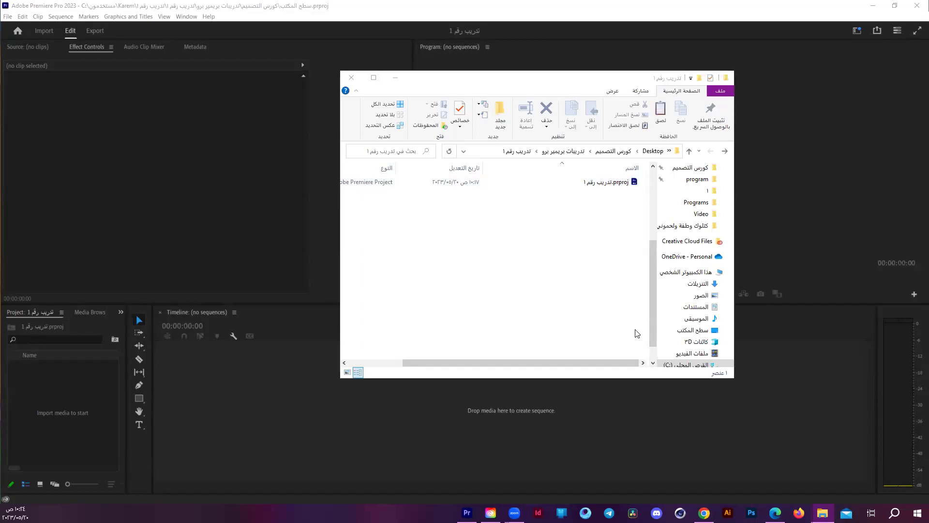
pyautogui.click(490, 266)
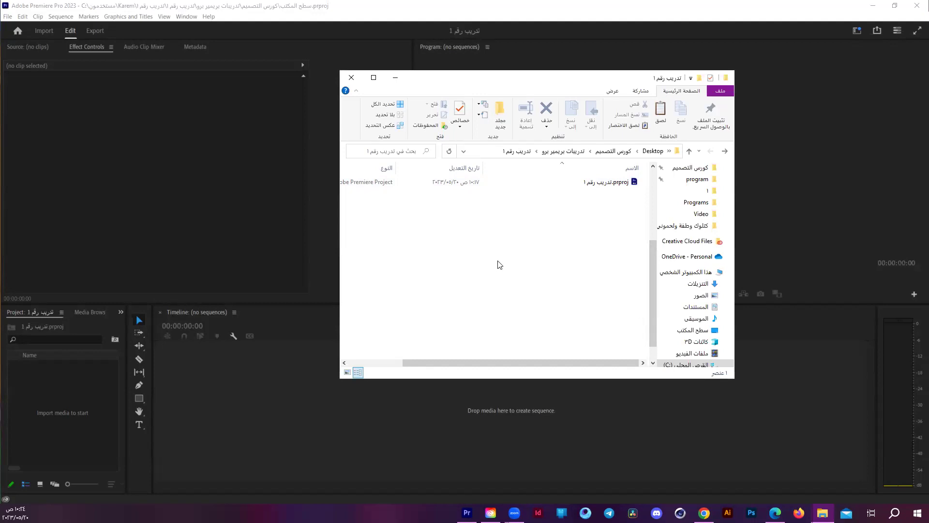
pyautogui.rightClick(510, 237)
pyautogui.click(554, 321)
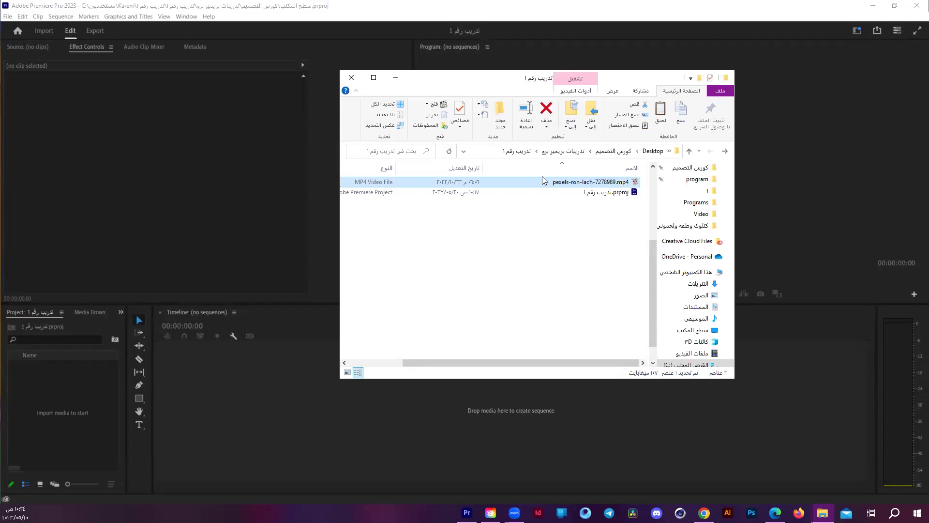
# - Bring pexels-ron-lach-7278989.mp4 into the Project panel through the Import dialog
pyautogui.click(531, 218)
pyautogui.click(574, 181)
pyautogui.moveTo(575, 181); pyautogui.dragTo(68, 410)
pyautogui.moveTo(68, 408); pyautogui.dragTo(518, 182)
pyautogui.doubleClick(64, 411)
pyautogui.click(336, 145)
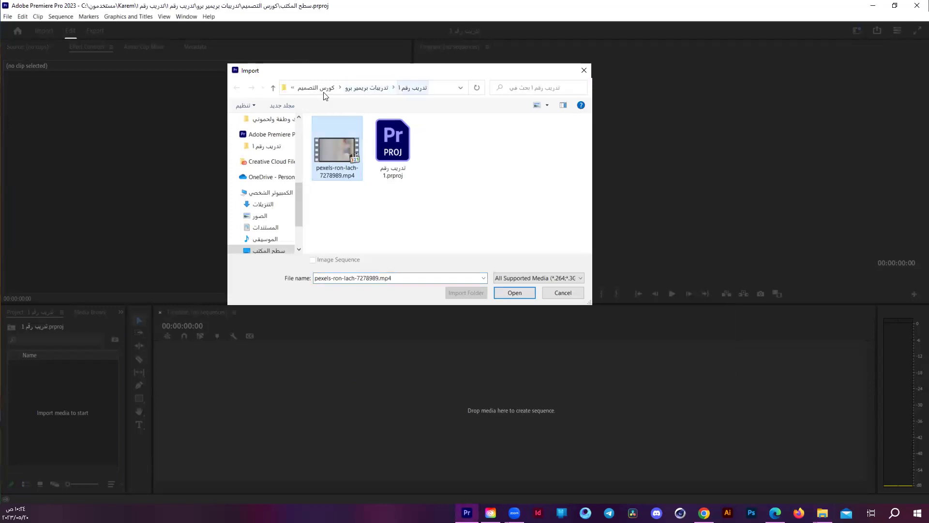
pyautogui.click(514, 293)
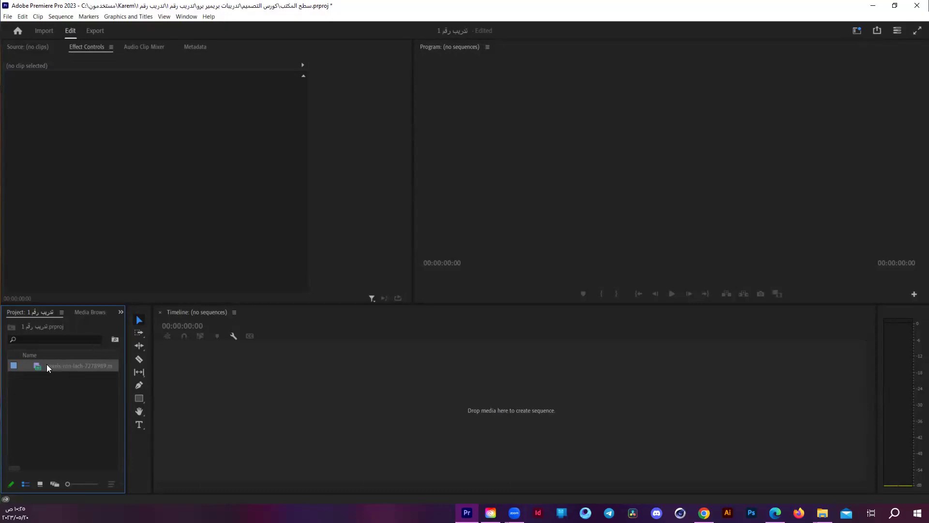
# - Discard a trial sequence, then drag pexels-ron-lach-7278989.mp4 to the Timeline to build a fresh sequence
pyautogui.moveTo(47, 367); pyautogui.dragTo(251, 376)
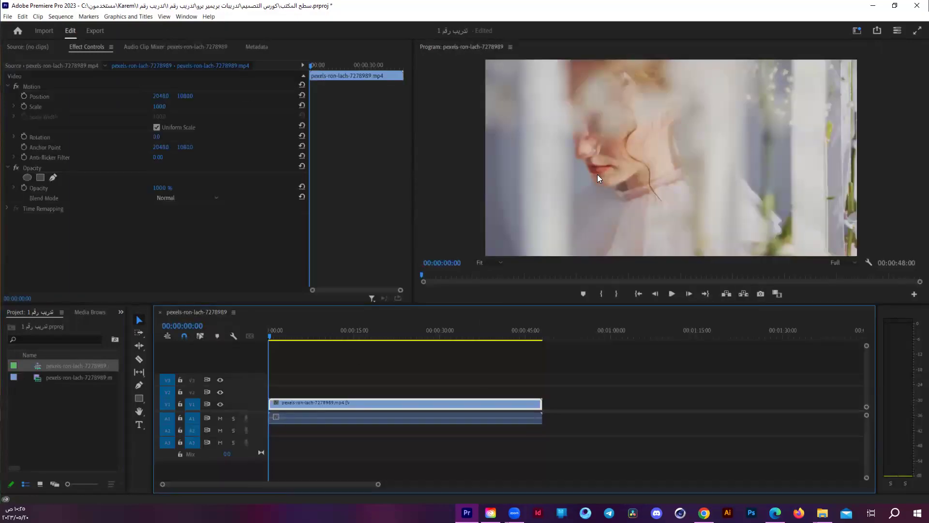
pyautogui.press('Delete')
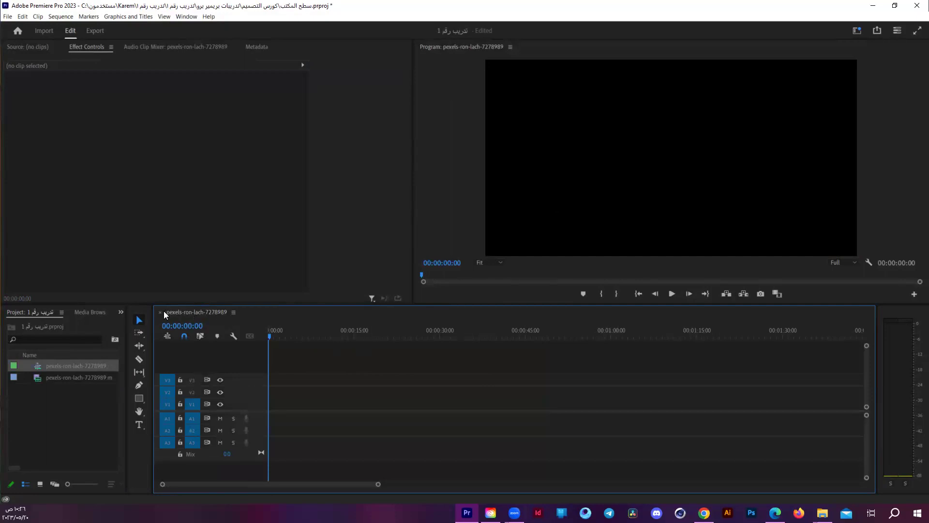
pyautogui.click(160, 312)
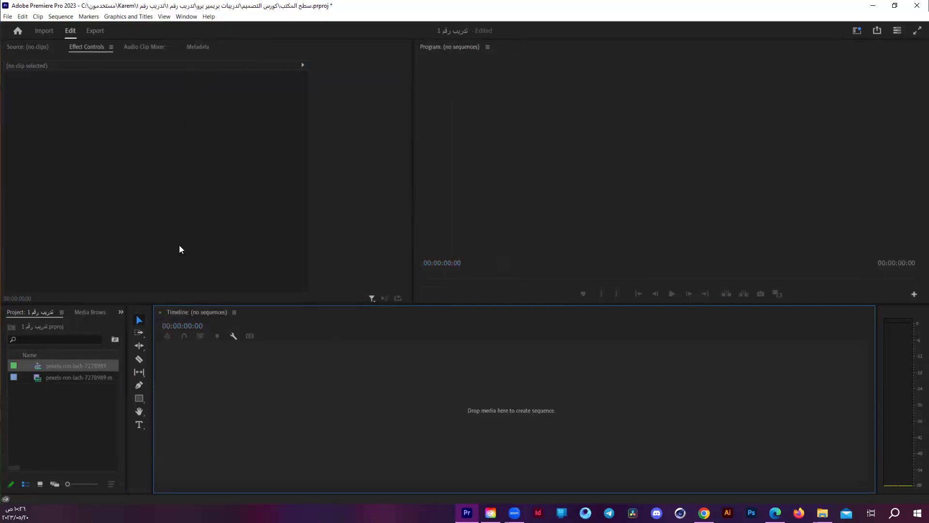
pyautogui.press('Delete')
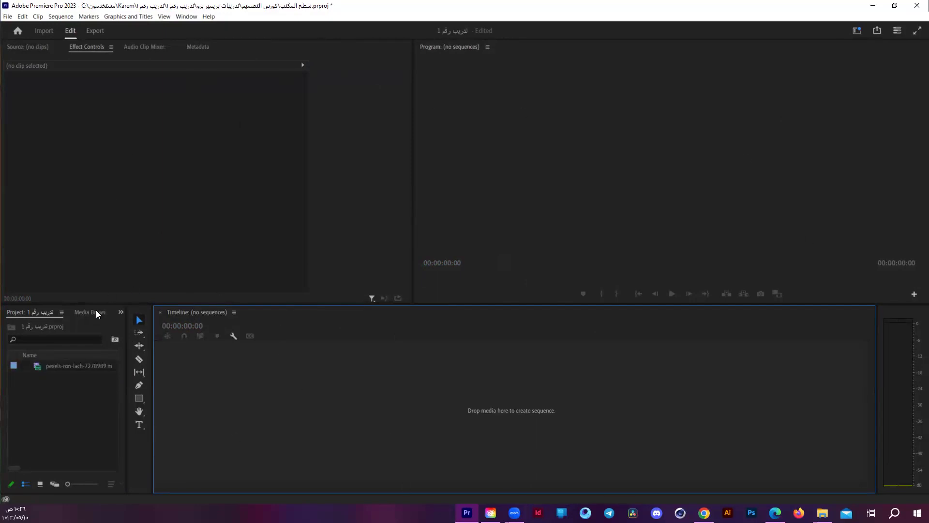
pyautogui.click(55, 366)
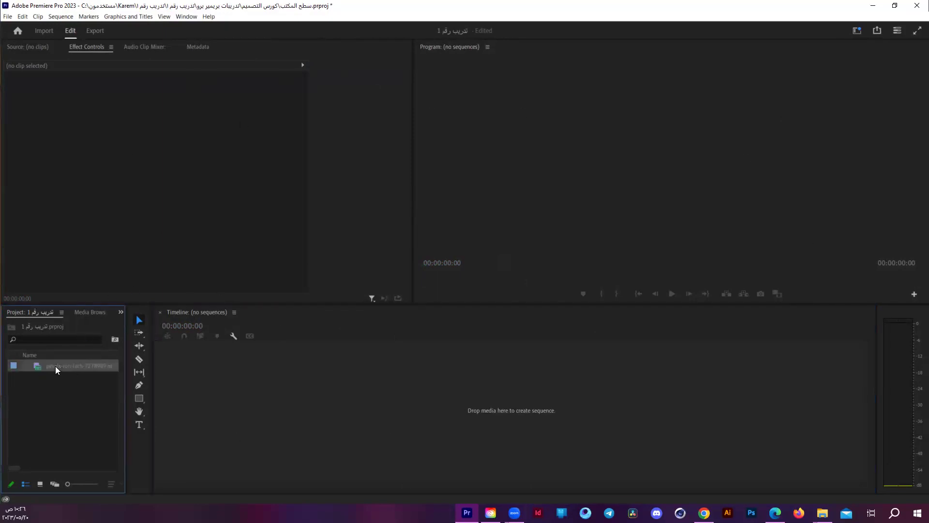
pyautogui.moveTo(55, 365); pyautogui.dragTo(366, 415)
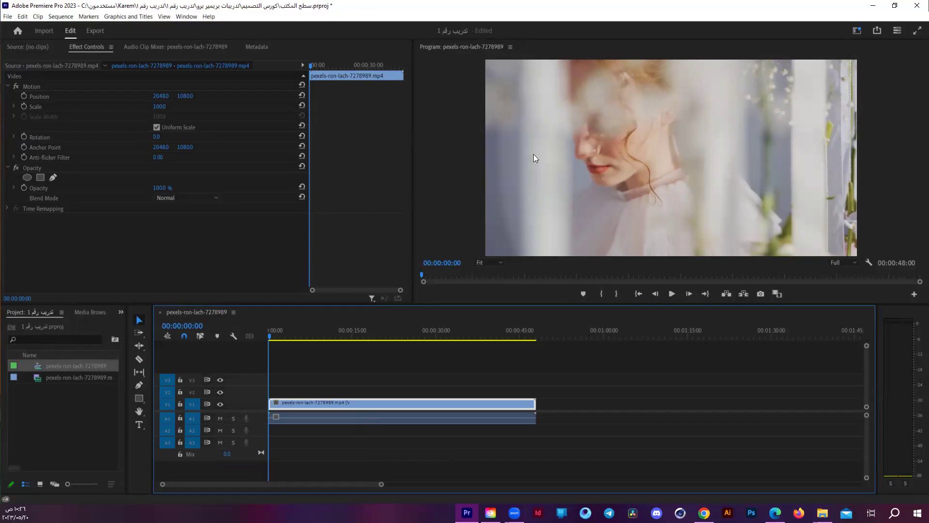
# - Scrub the clip to its end at 00:00:48:00, then return the playhead to 00:00:00:00
pyautogui.moveTo(421, 274); pyautogui.dragTo(915, 277)
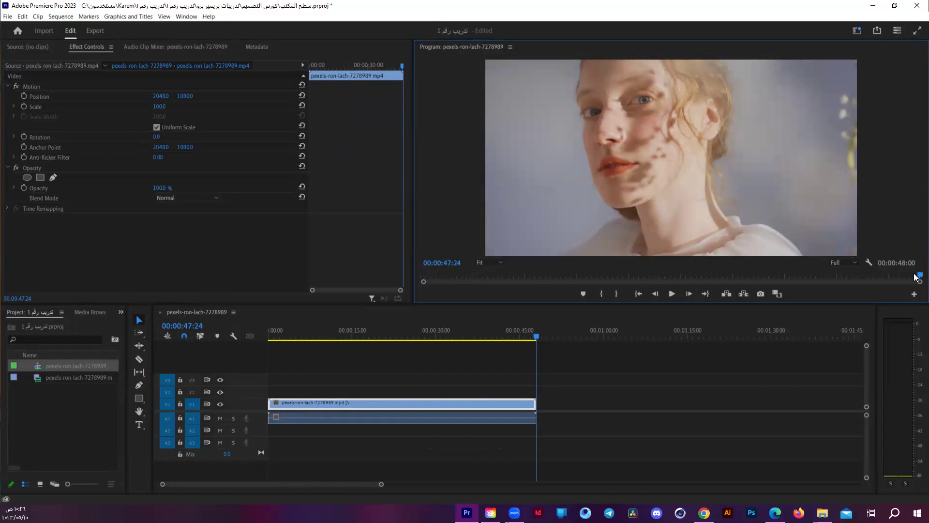
pyautogui.click(916, 277)
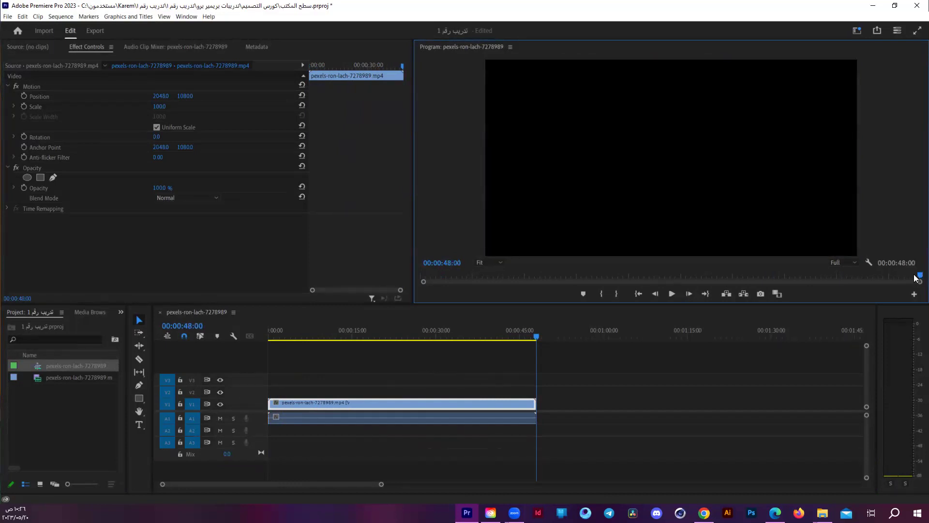
pyautogui.press('Home')
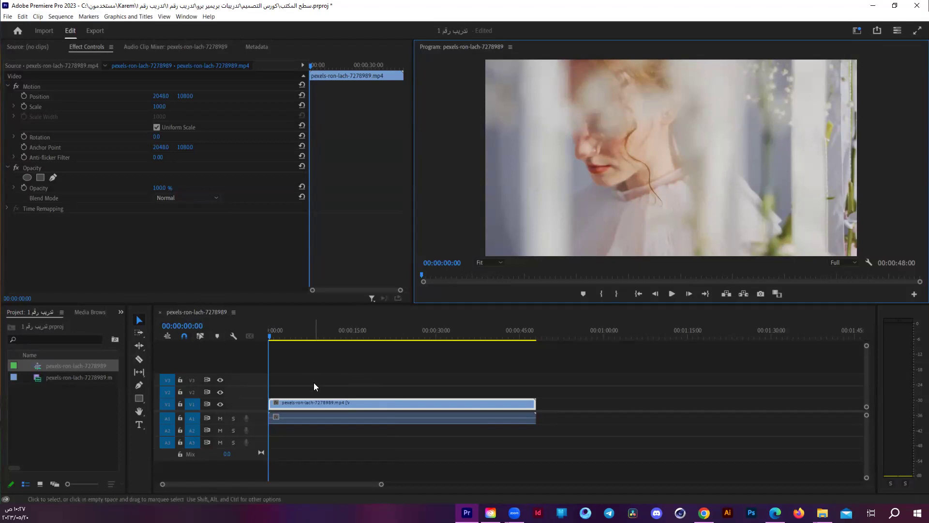
pyautogui.click(233, 312)
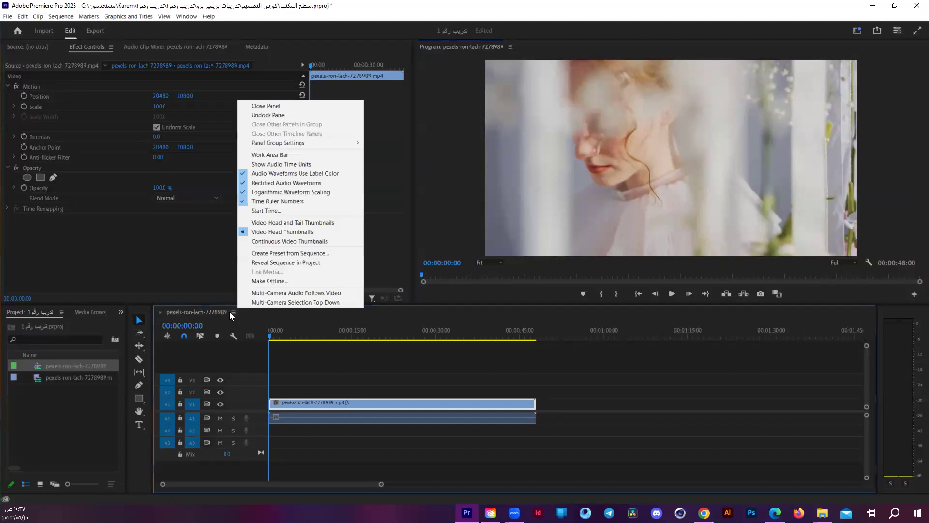
pyautogui.click(228, 190)
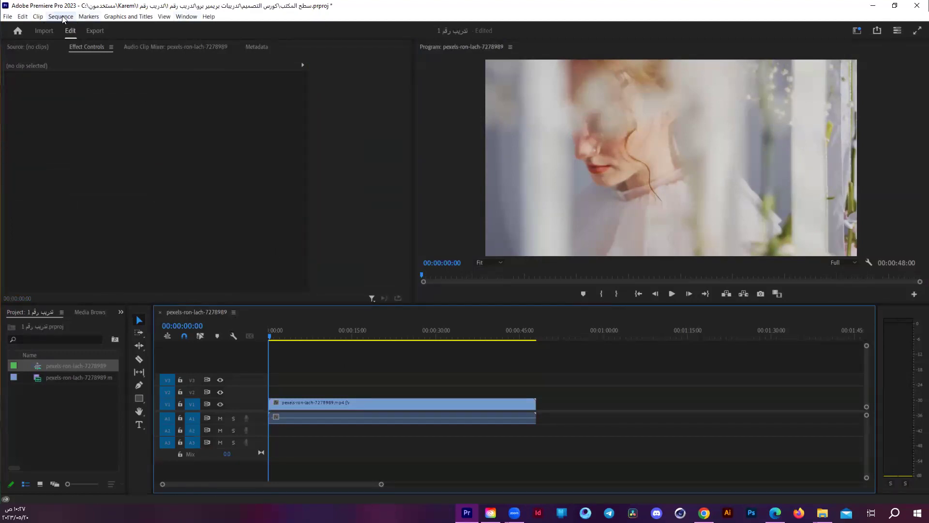
pyautogui.click(62, 19)
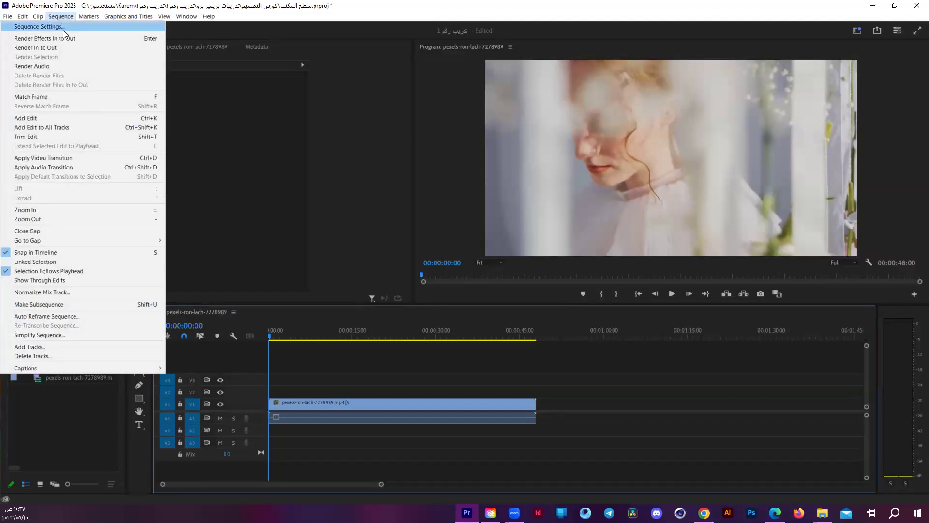
pyautogui.click(63, 28)
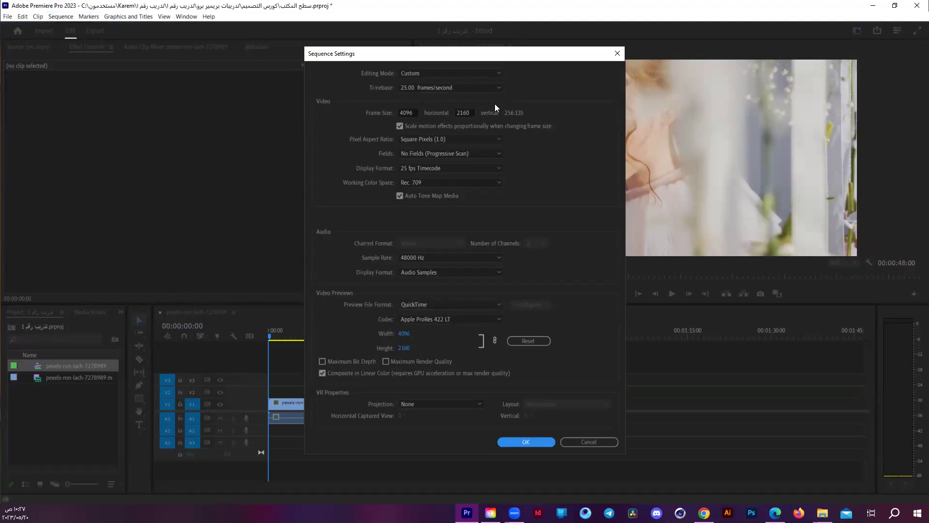
pyautogui.click(618, 53)
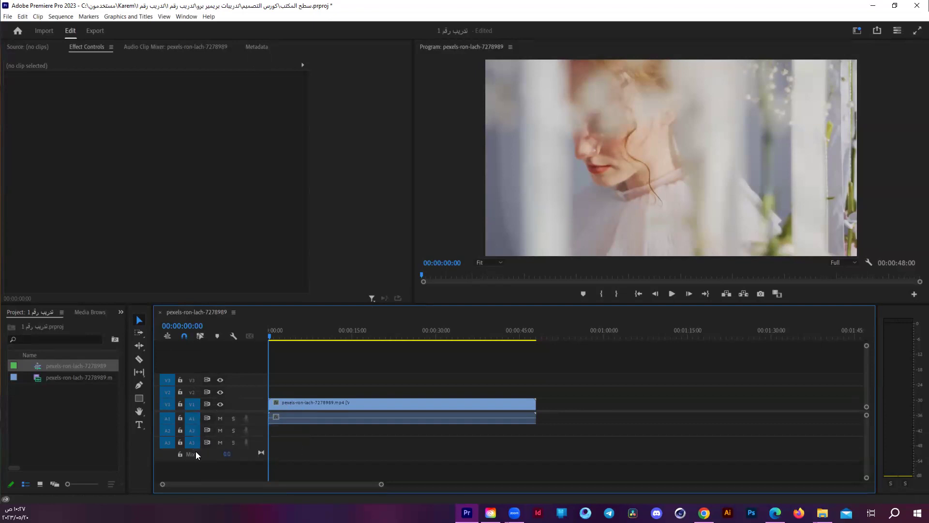
# - Target track V1 and switch to File Explorer showing the تدريب رقم 1 folder
pyautogui.click(193, 406)
pyautogui.hotkey('alt', 'Tab')
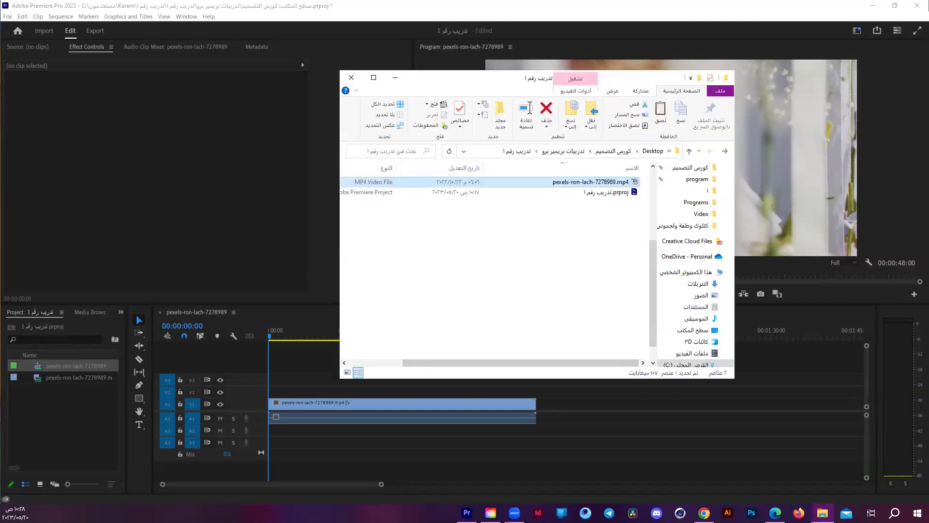
# - Paste a4hpr3.mp3 into the تدريب رقم 1 folder and drag it into Premiere's Project panel
pyautogui.click(566, 245)
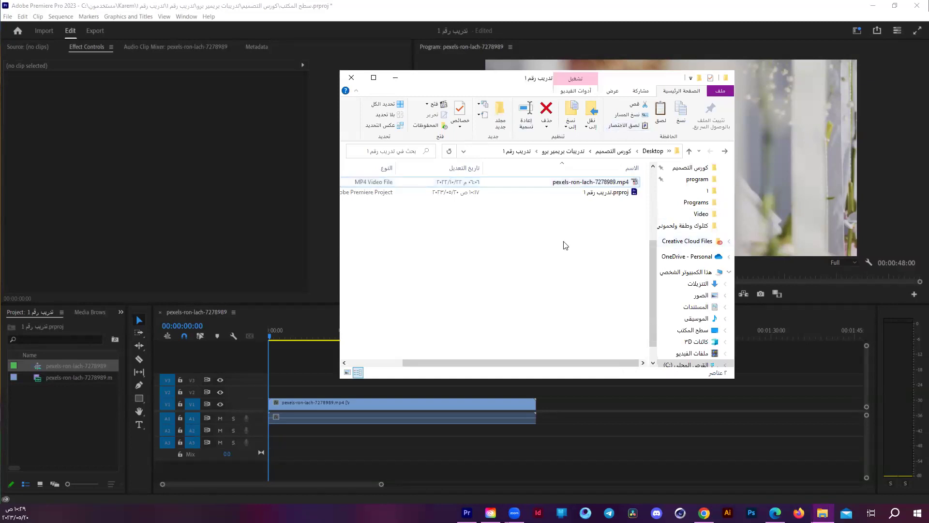
pyautogui.hotkey('ctrl', 'v')
pyautogui.click(545, 257)
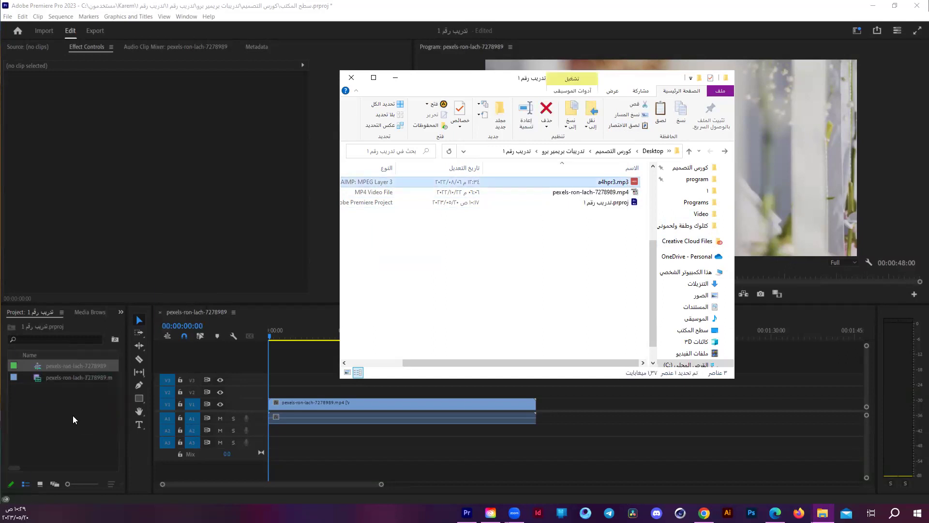
pyautogui.moveTo(621, 184); pyautogui.dragTo(73, 415)
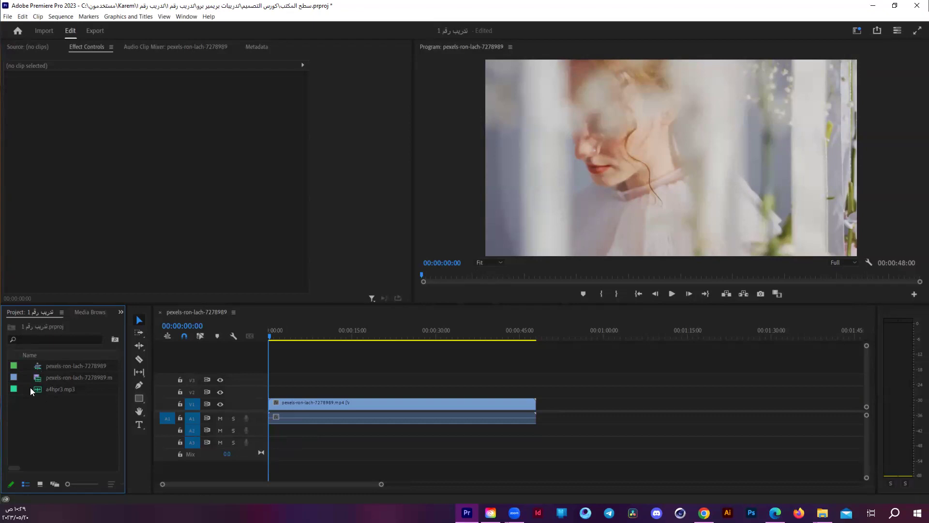
# - Place a4hpr3.mp3 on track A2 at the sequence start and play the sequence
pyautogui.moveTo(42, 389)
pyautogui.mouseDown()
pyautogui.moveTo(290, 386)
pyautogui.moveTo(290, 434)
pyautogui.moveTo(269, 435)
pyautogui.moveTo(263, 417)
pyautogui.moveTo(260, 455)
pyautogui.moveTo(271, 434)
pyautogui.mouseUp()
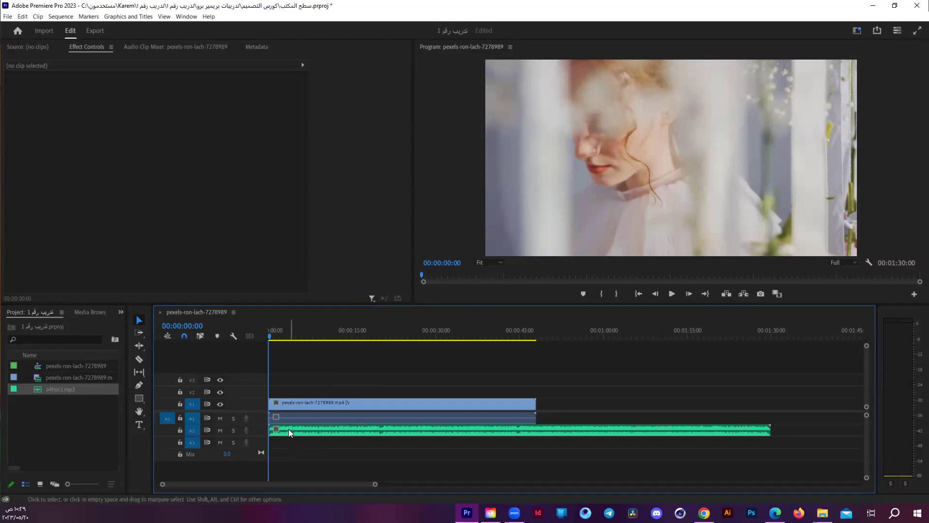
pyautogui.press('space')
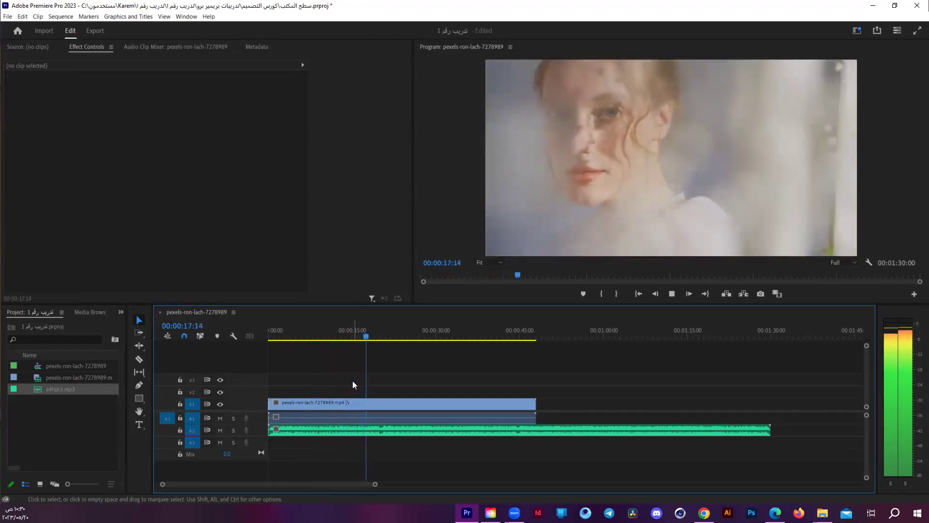
# - Stop playback with the playhead at 00:00:18:09
pyautogui.press('space')
pyautogui.press('d')
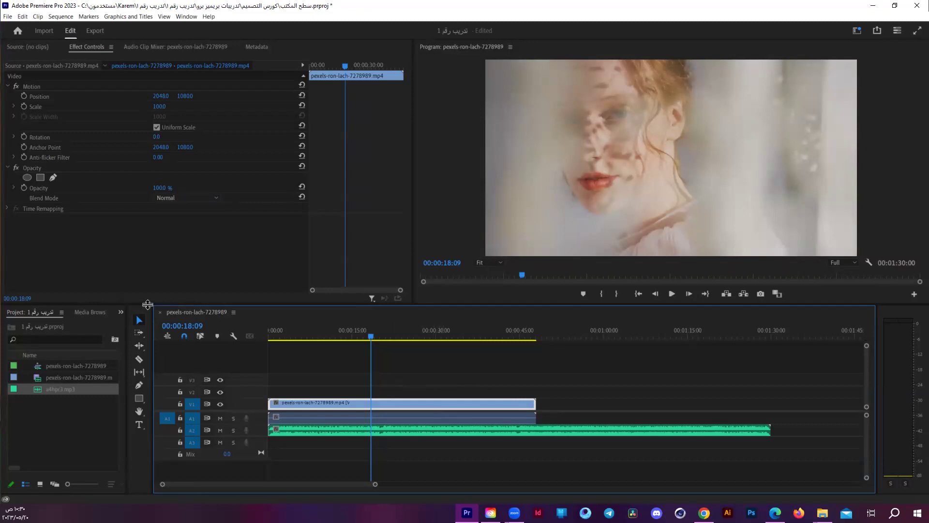
# - Move the playhead back to 00:00:00:00 with Home
pyautogui.press('Home')
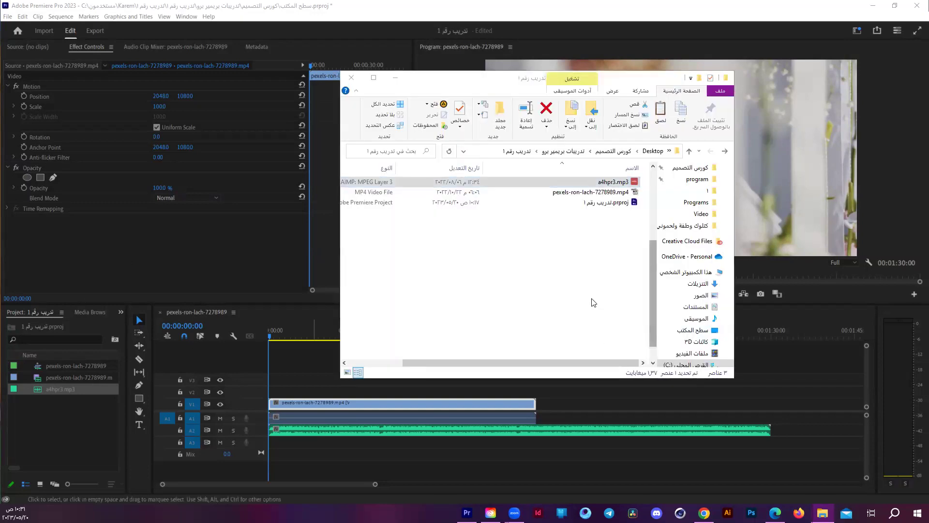
# - Drag pexels-koolshooters-8956152.mp4 from File Explorer into the Project panel, then drag it toward track V2
pyautogui.moveTo(535, 191)
pyautogui.mouseDown()
pyautogui.moveTo(56, 451)
pyautogui.moveTo(85, 430)
pyautogui.mouseUp()
pyautogui.click(83, 429)
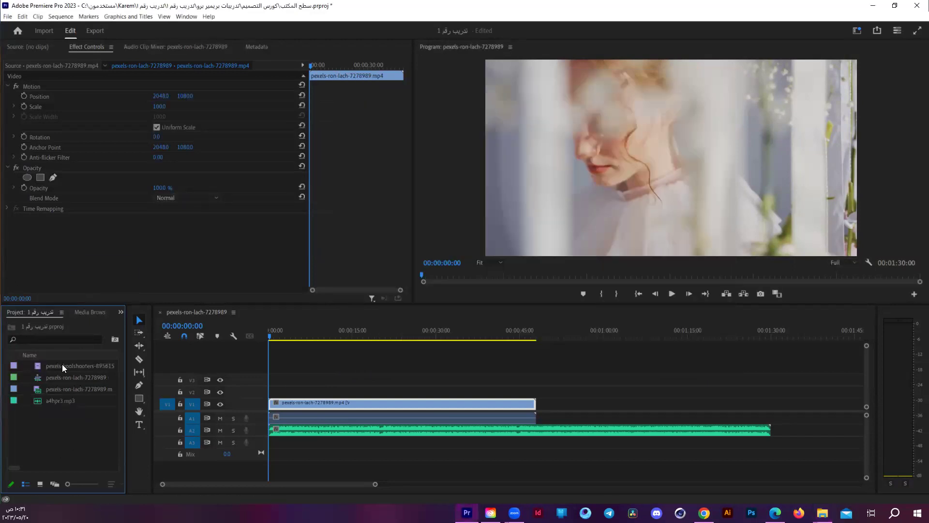
pyautogui.moveTo(54, 366); pyautogui.dragTo(249, 392)
# - Place the koolshooters clip on V2 at scale 1080, starting around 00:00:11, and preview playback
pyautogui.click(316, 390)
pyautogui.moveTo(161, 106); pyautogui.dragTo(168, 106)
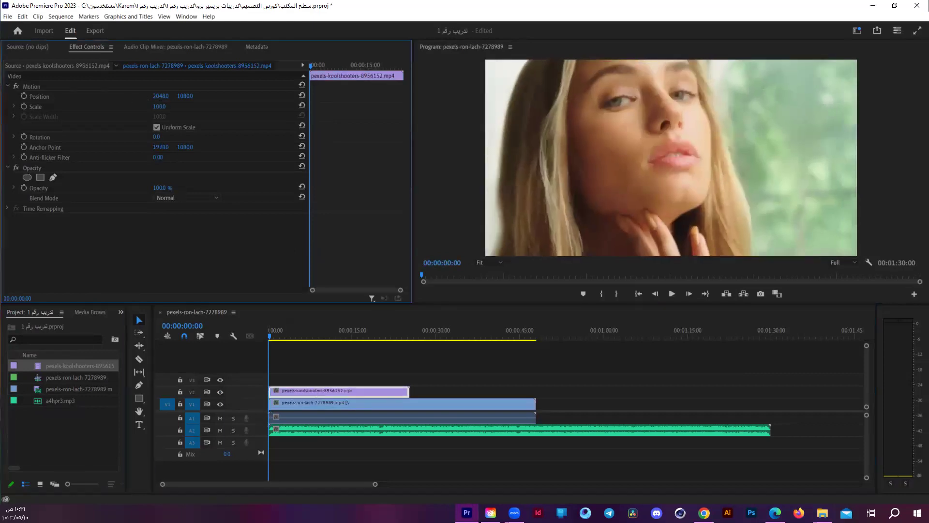
pyautogui.moveTo(317, 390); pyautogui.dragTo(399, 390)
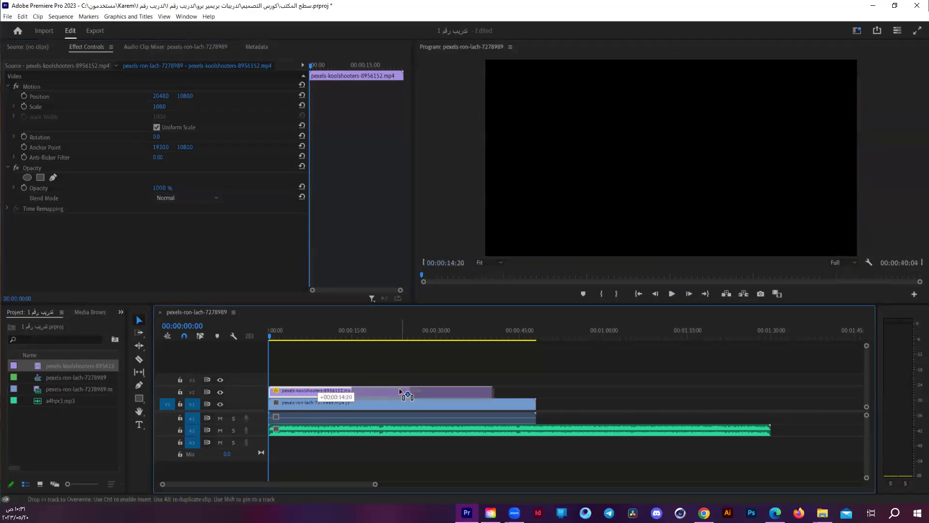
pyautogui.click(464, 343)
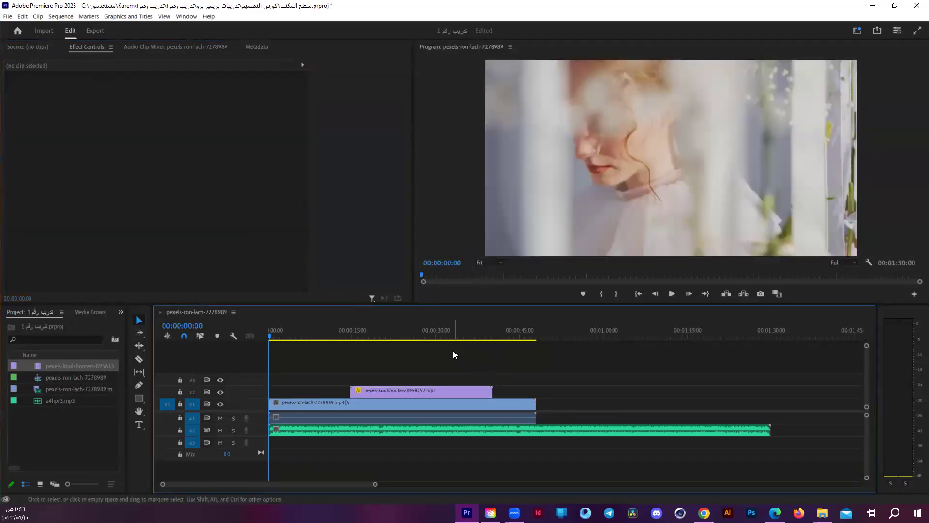
pyautogui.moveTo(387, 390); pyautogui.dragTo(370, 391)
pyautogui.click(396, 369)
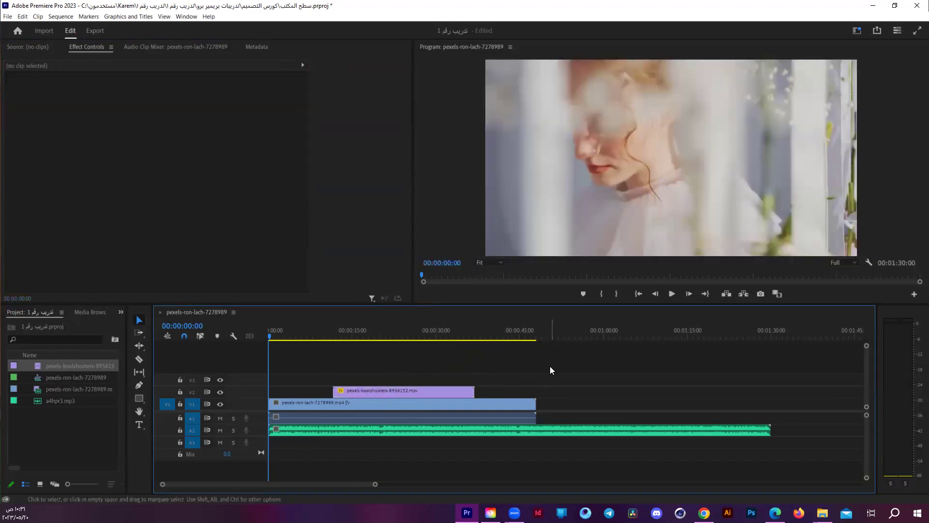
pyautogui.press('space')
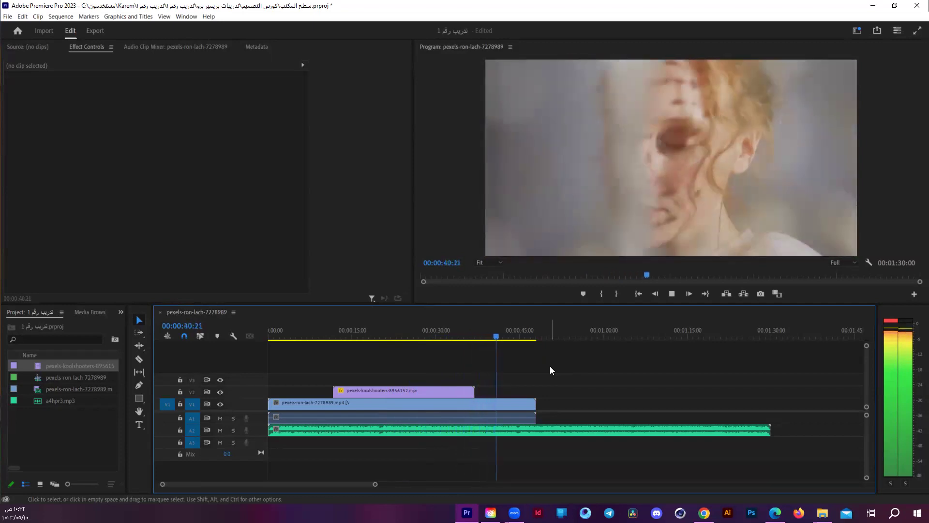
# - Stop playback at 00:00:41:04 and switch to the Rolling Edit tool with N
pyautogui.press('space')
pyautogui.press('d')
pyautogui.press('n')
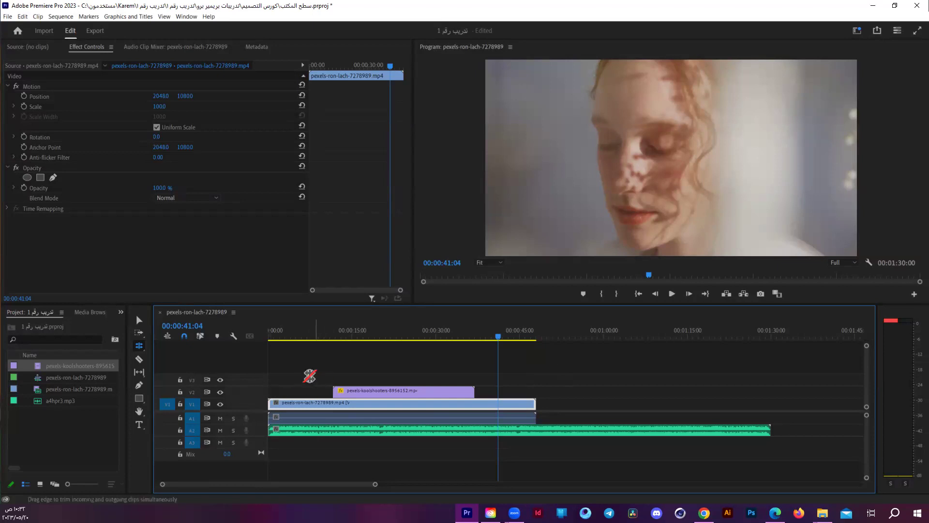
pyautogui.click(139, 320)
pyautogui.click(364, 367)
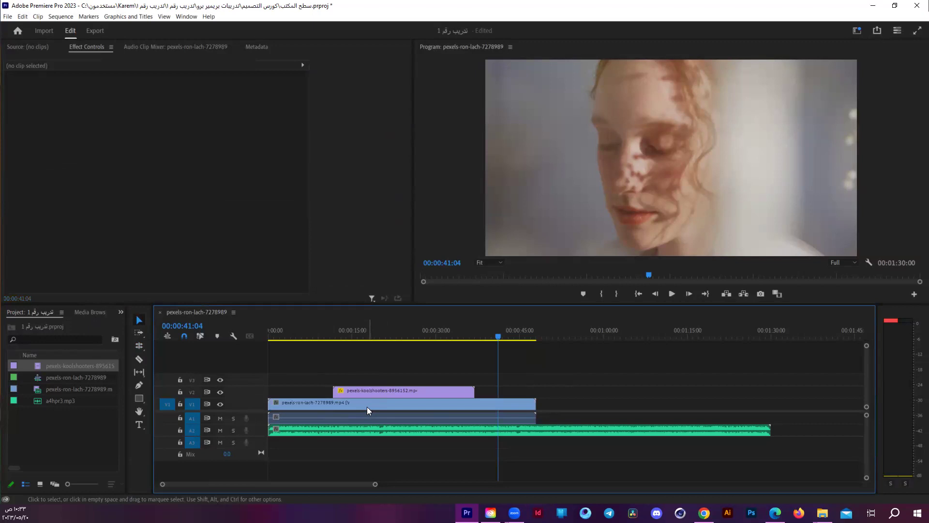
pyautogui.moveTo(342, 332); pyautogui.dragTo(383, 323)
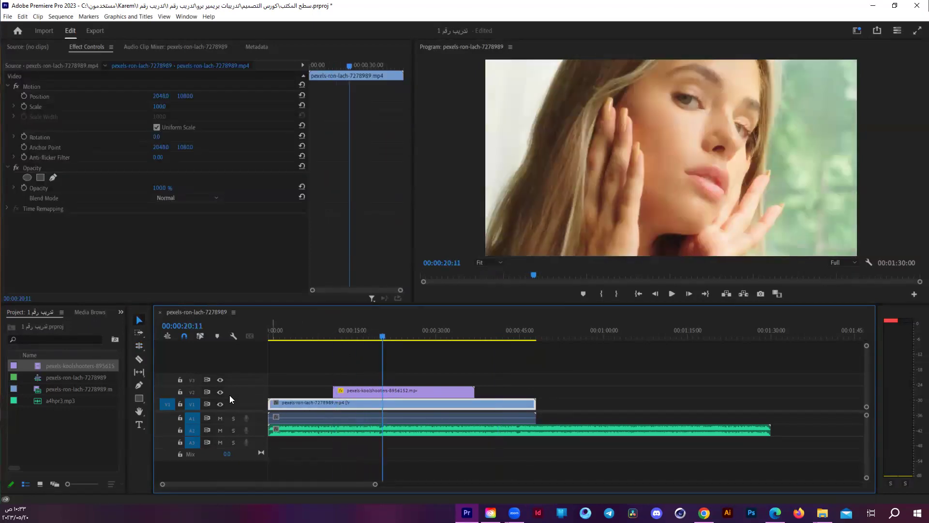
pyautogui.click(220, 391)
pyautogui.moveTo(384, 336)
pyautogui.mouseDown()
pyautogui.moveTo(408, 334)
pyautogui.moveTo(382, 336)
pyautogui.mouseUp()
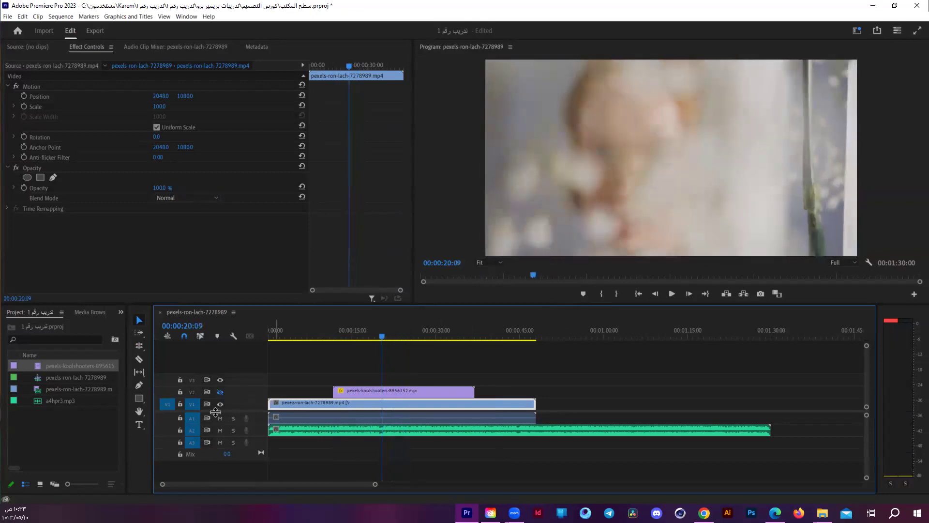
pyautogui.click(220, 392)
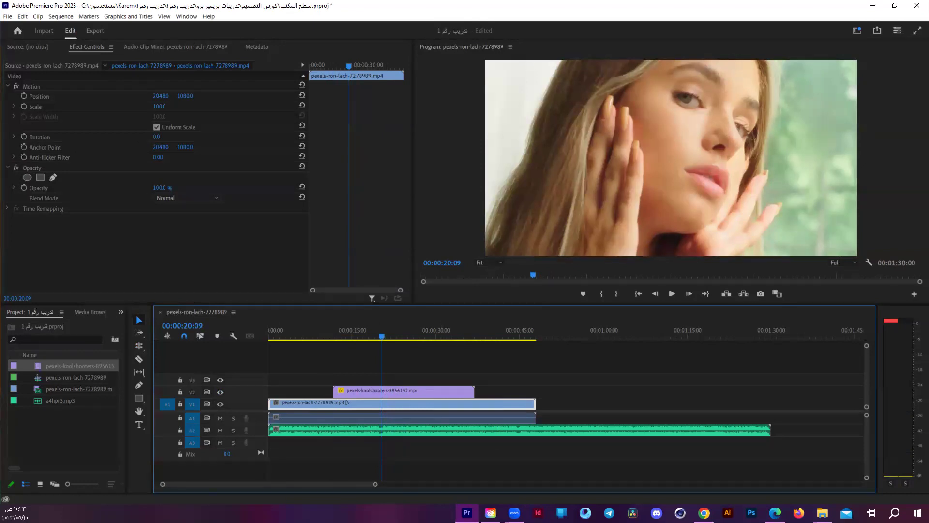
pyautogui.press('super+e')
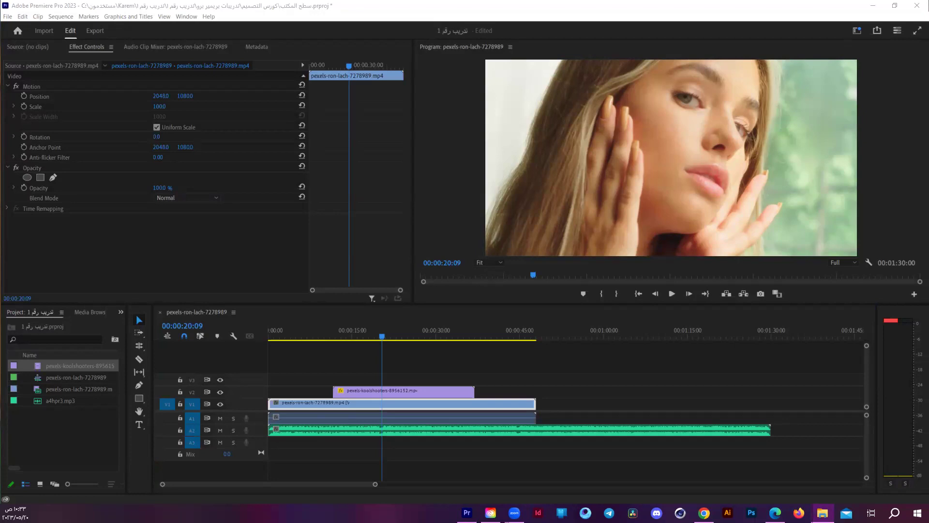
# - Put pexels-anna-nekrashevich on V3 at scale 200, adjust its Position Y, and nudge it earlier
pyautogui.moveTo(443, 513); pyautogui.dragTo(398, 372)
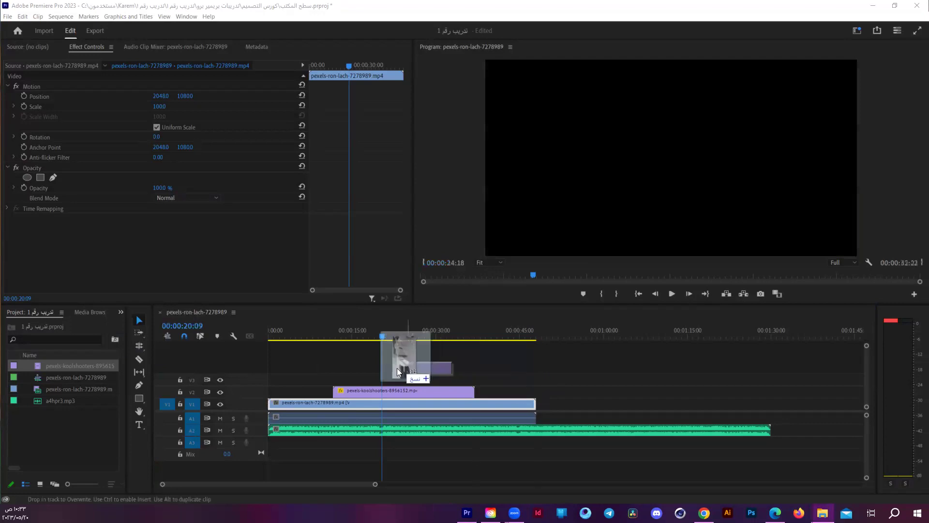
pyautogui.moveTo(398, 372); pyautogui.dragTo(360, 381)
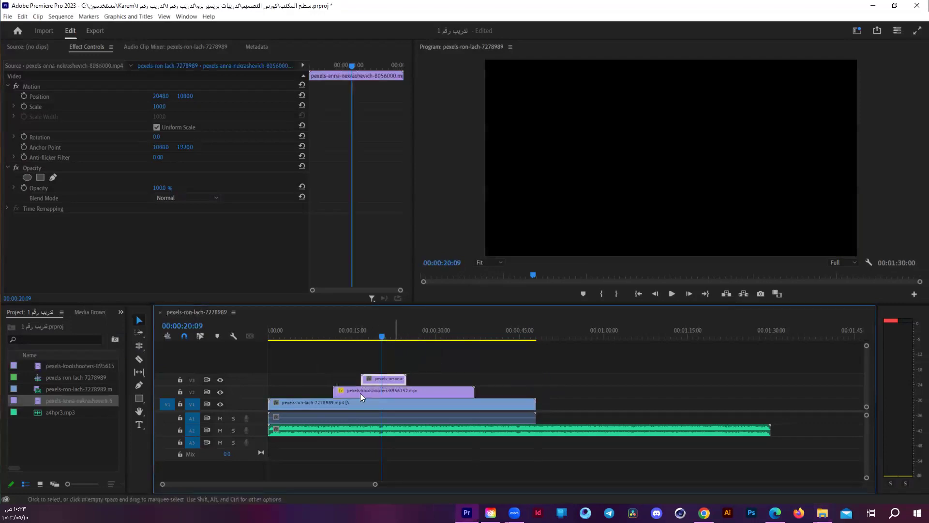
pyautogui.moveTo(159, 106); pyautogui.dragTo(302, 106)
pyautogui.moveTo(159, 106); pyautogui.dragTo(291, 96)
pyautogui.moveTo(185, 96)
pyautogui.mouseDown()
pyautogui.moveTo(193, 106)
pyautogui.moveTo(143, 107)
pyautogui.moveTo(236, 96)
pyautogui.mouseUp()
pyautogui.moveTo(159, 106)
pyautogui.mouseDown()
pyautogui.moveTo(167, 106)
pyautogui.moveTo(154, 106)
pyautogui.mouseUp()
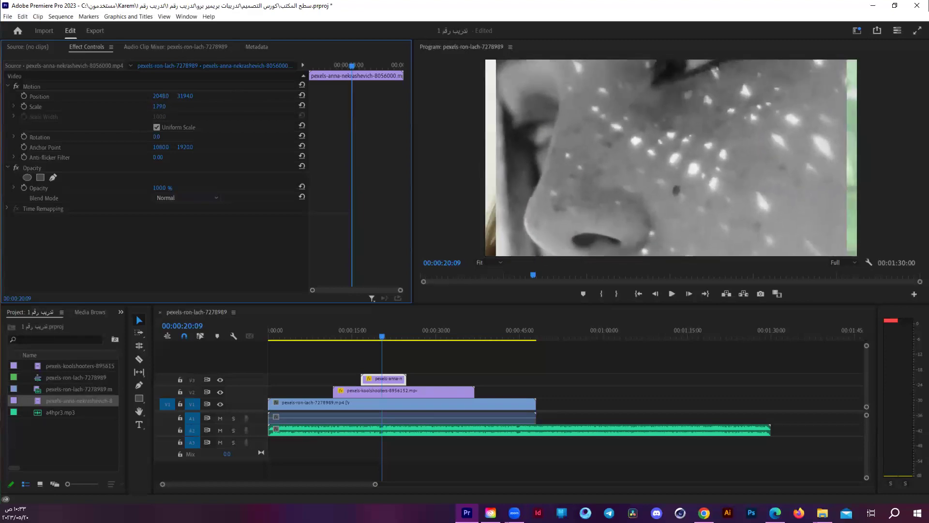
pyautogui.moveTo(387, 378); pyautogui.dragTo(374, 378)
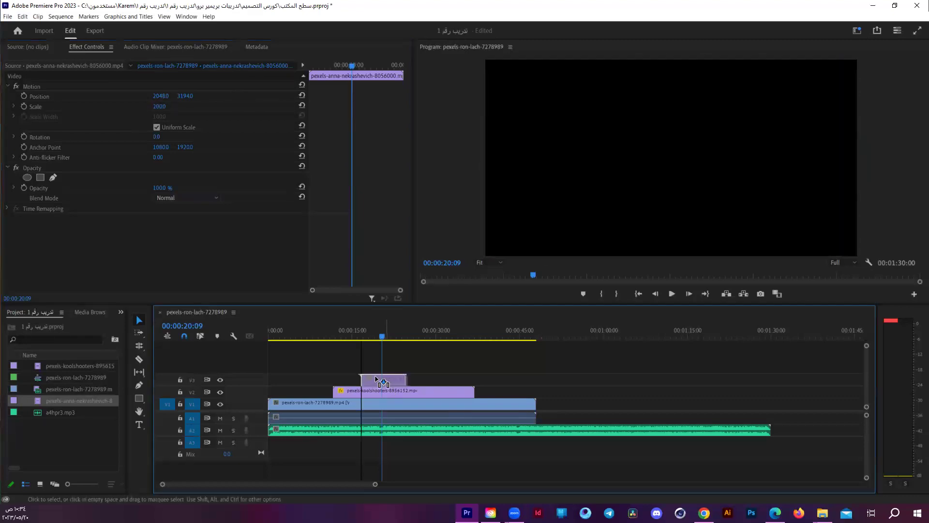
pyautogui.moveTo(321, 331); pyautogui.dragTo(315, 331)
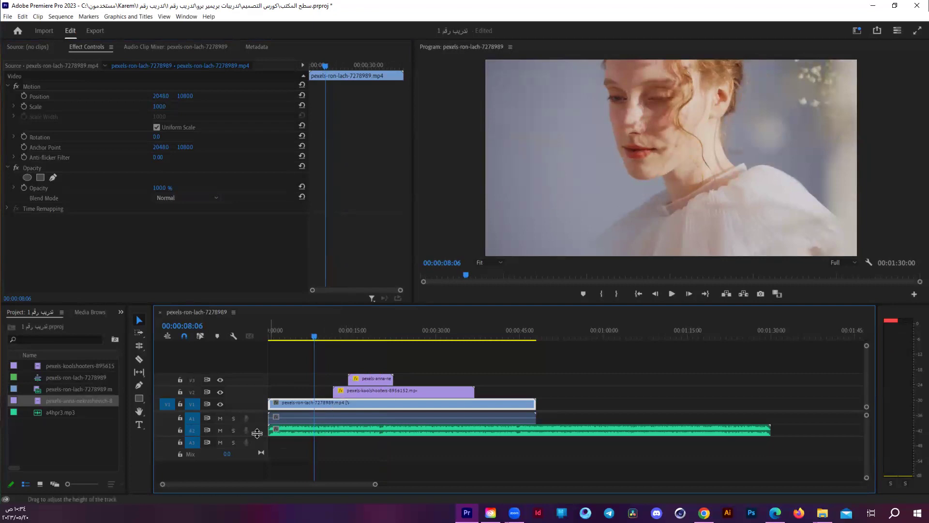
pyautogui.press('space')
pyautogui.click(520, 448)
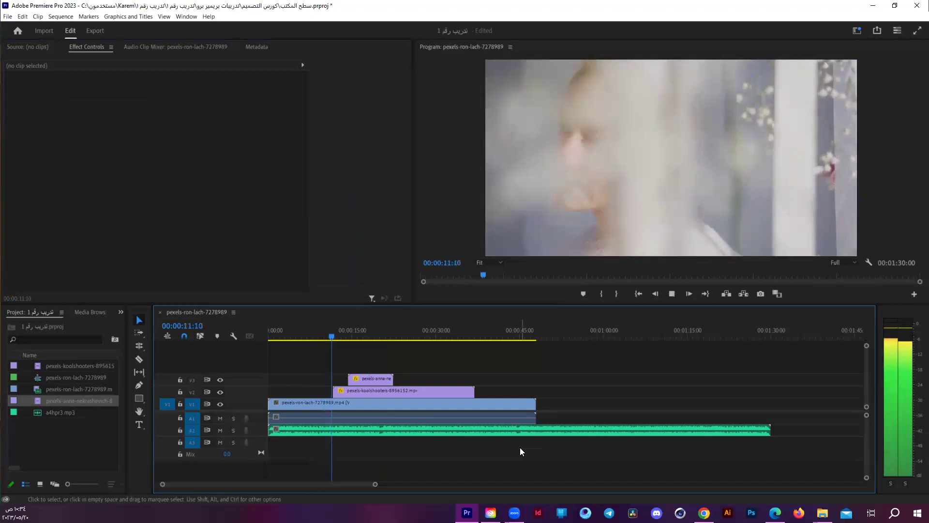
pyautogui.press('space')
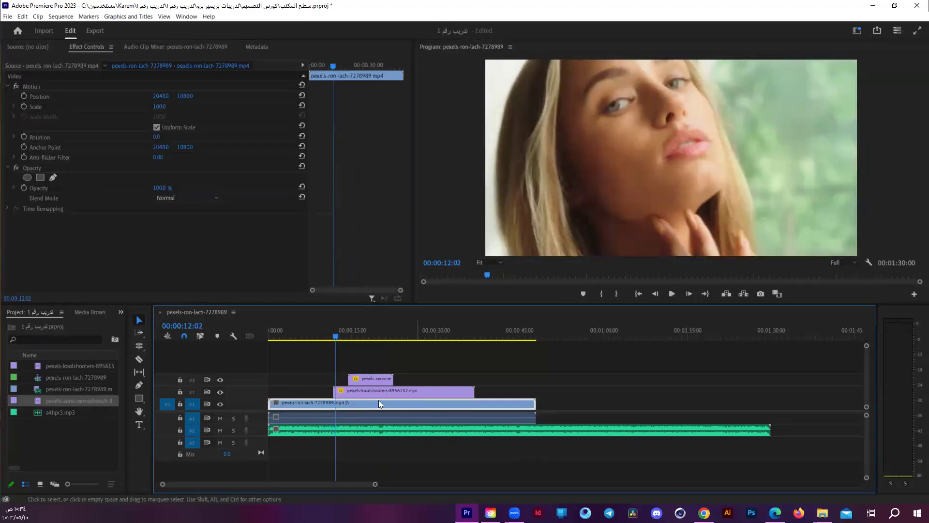
pyautogui.click(219, 392)
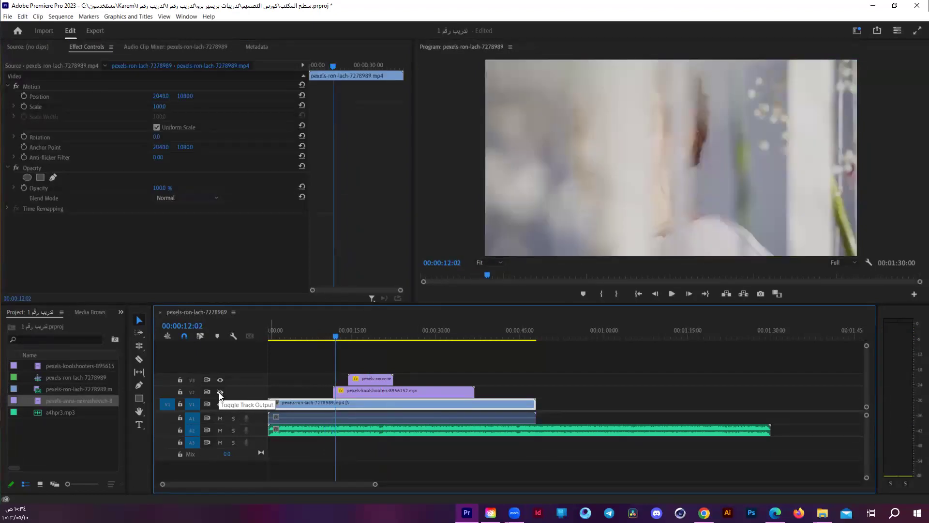
pyautogui.press('space')
pyautogui.press('space')
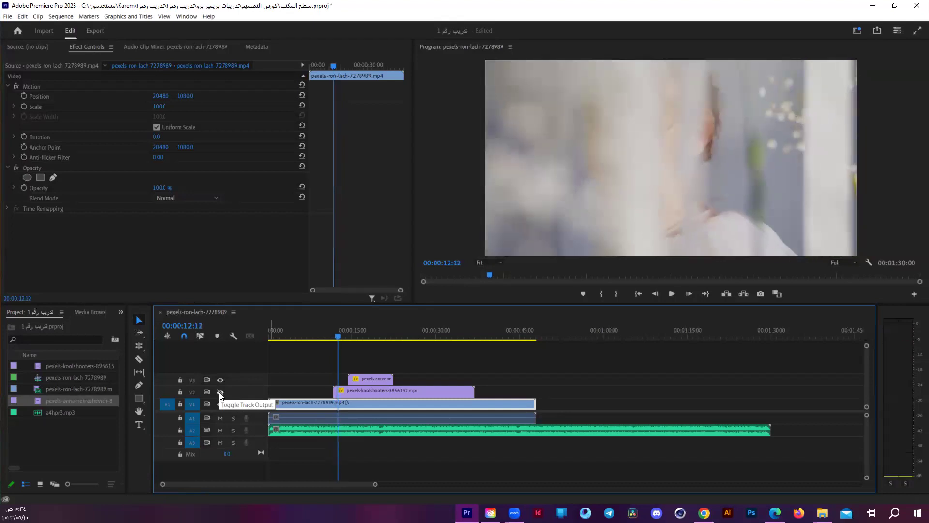
pyautogui.click(220, 392)
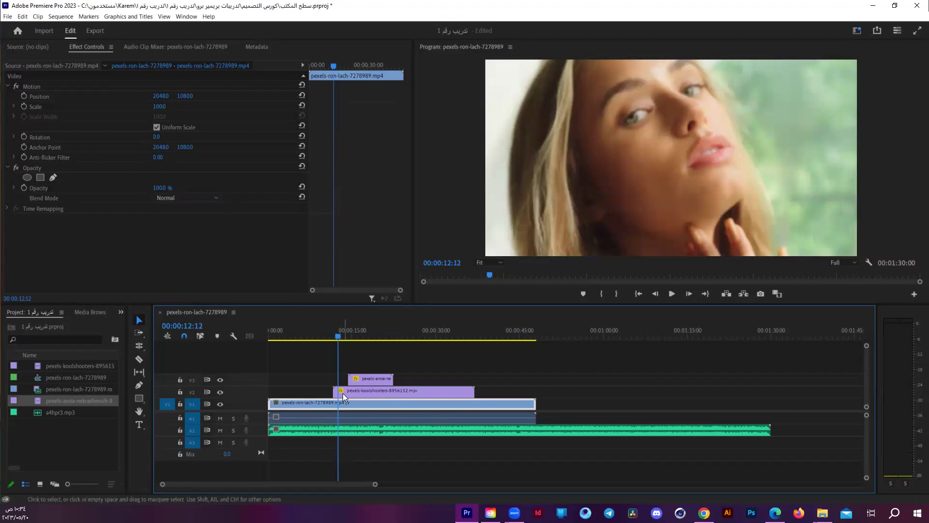
pyautogui.moveTo(343, 393)
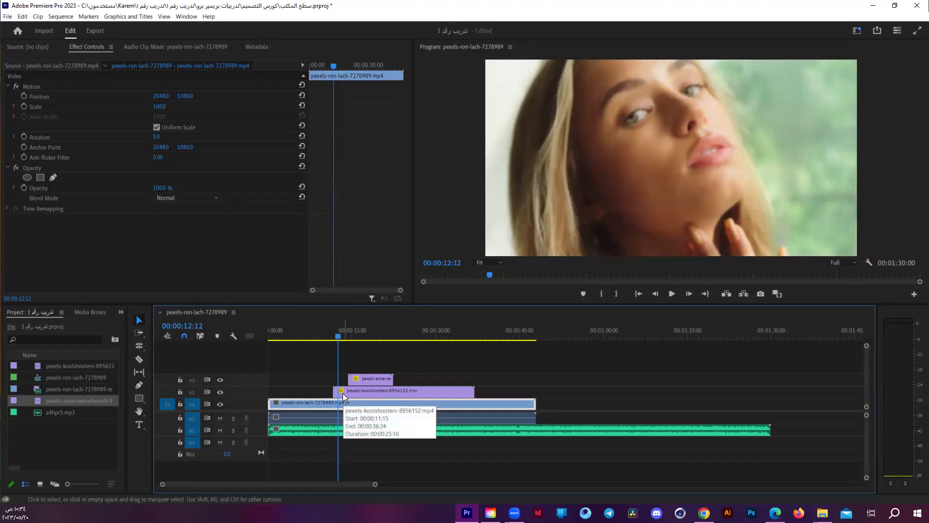
pyautogui.press('space')
pyautogui.click(620, 383)
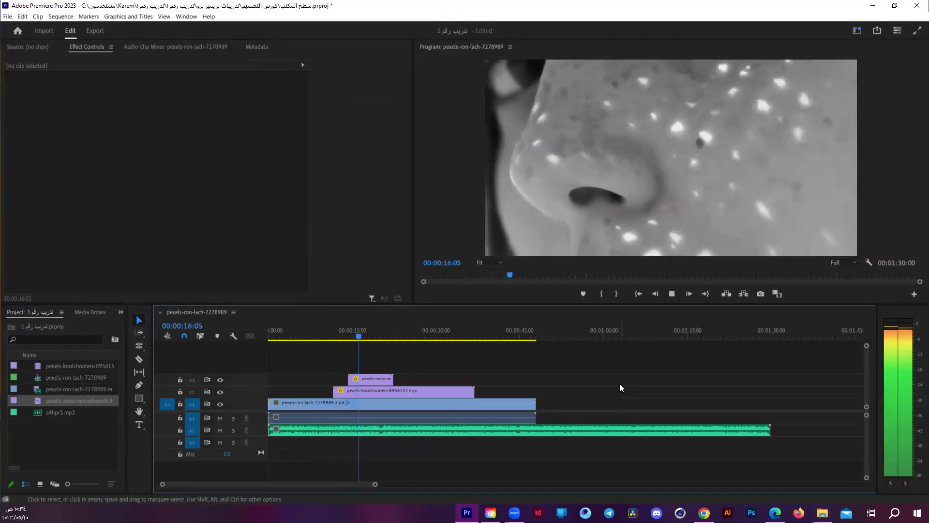
pyautogui.press('space')
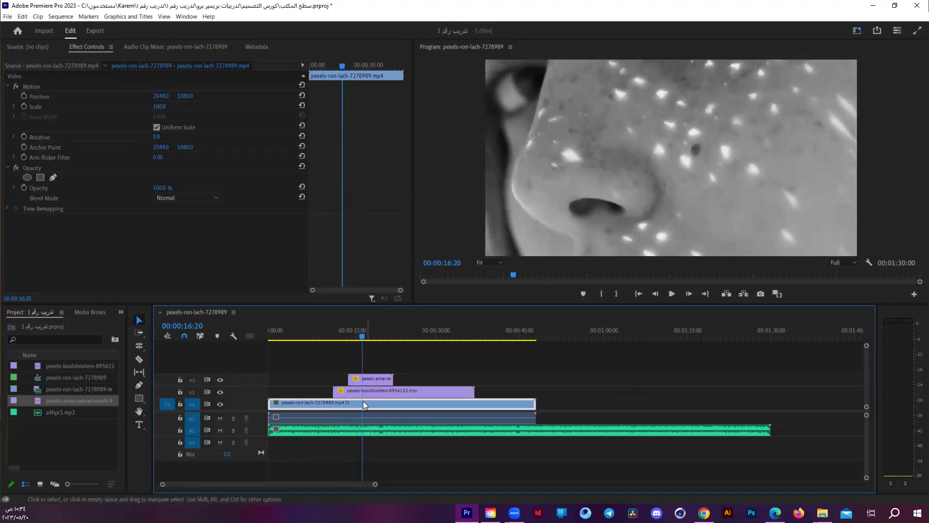
pyautogui.click(219, 381)
pyautogui.click(219, 391)
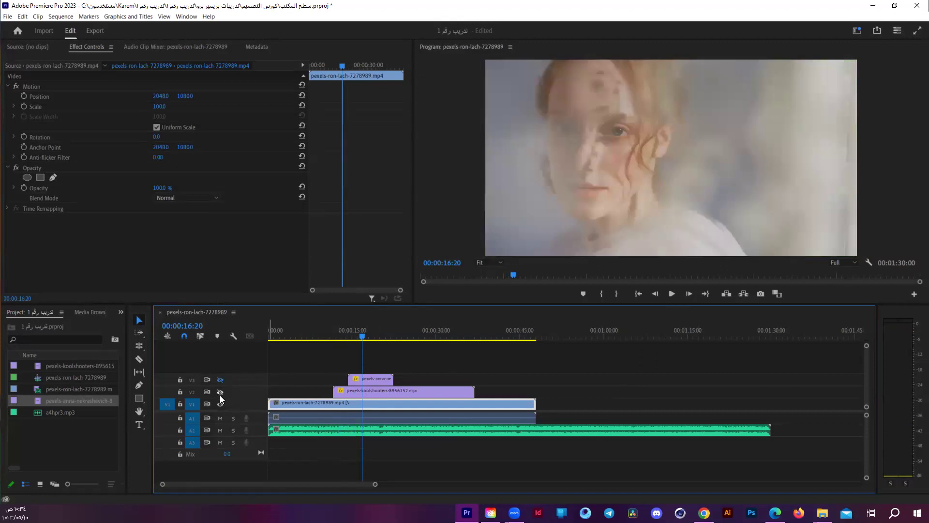
pyautogui.press('space')
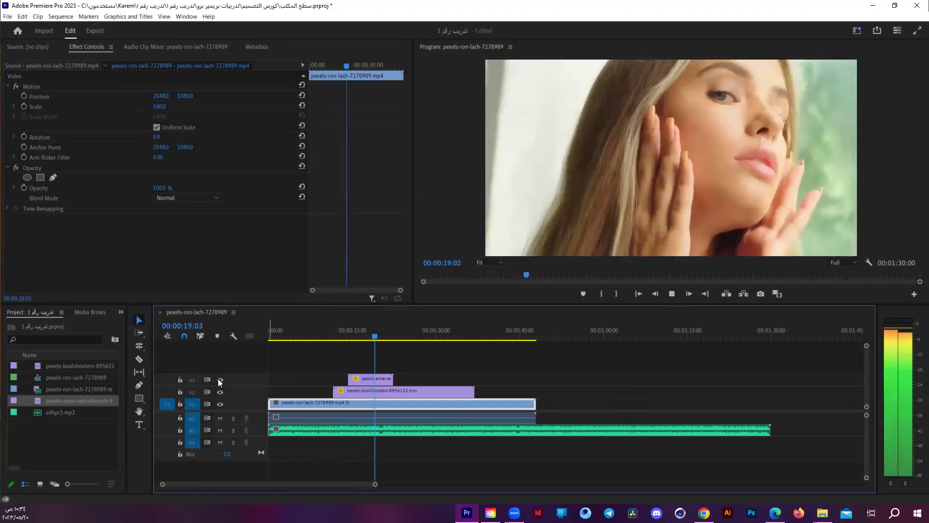
pyautogui.click(219, 380)
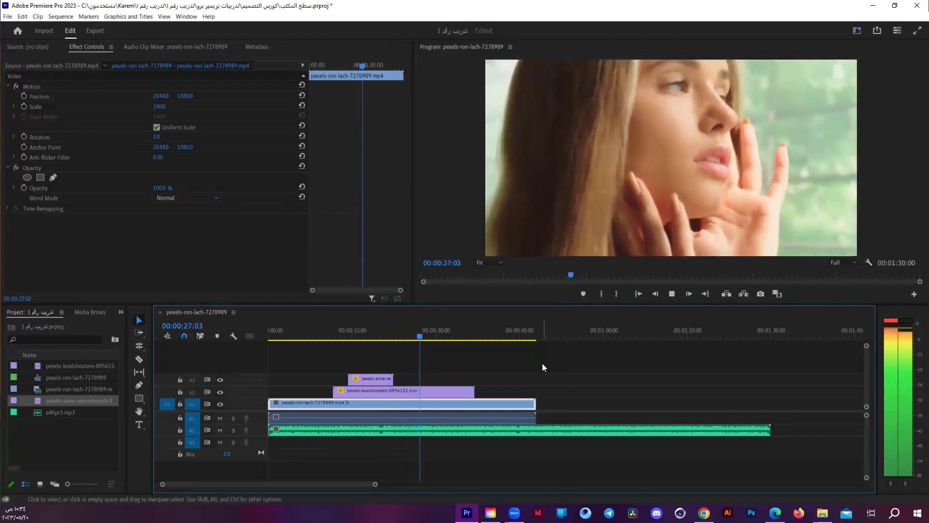
pyautogui.click(470, 325)
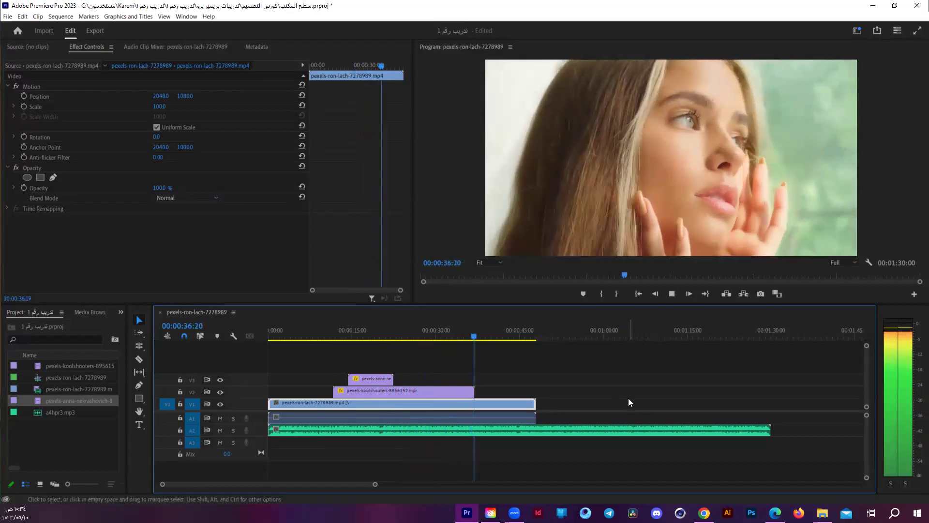
pyautogui.press('space')
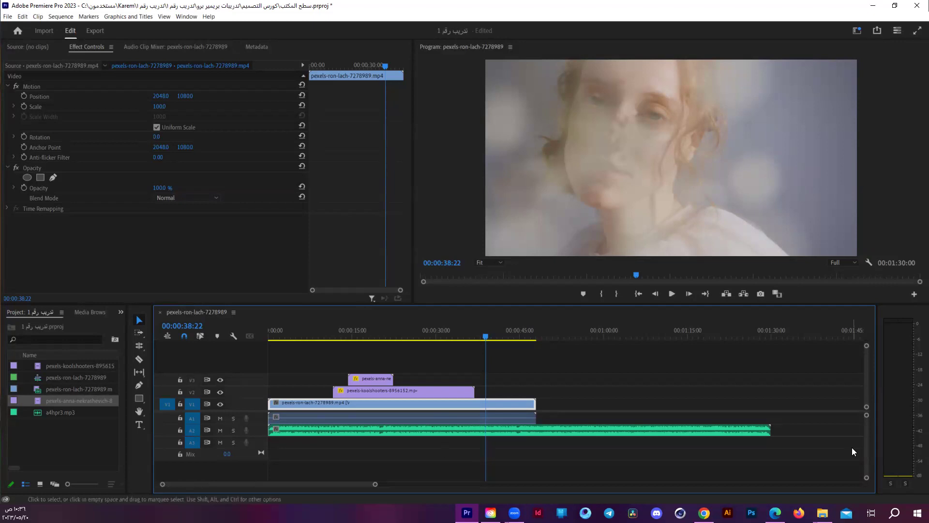
# - Import the Tetris Theme video, place it on V1 around 1:42, and briefly preview it
pyautogui.scroll(-1, 549, 464)
pyautogui.scroll(-1, 527, 463)
pyautogui.scroll(-2, 526, 463)
pyautogui.moveTo(837, 364); pyautogui.dragTo(96, 478)
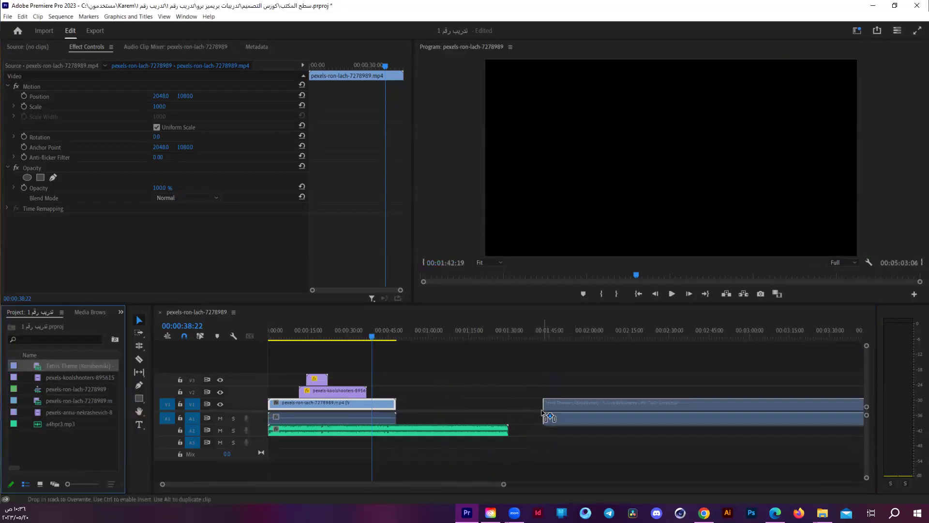
pyautogui.moveTo(47, 367); pyautogui.dragTo(539, 415)
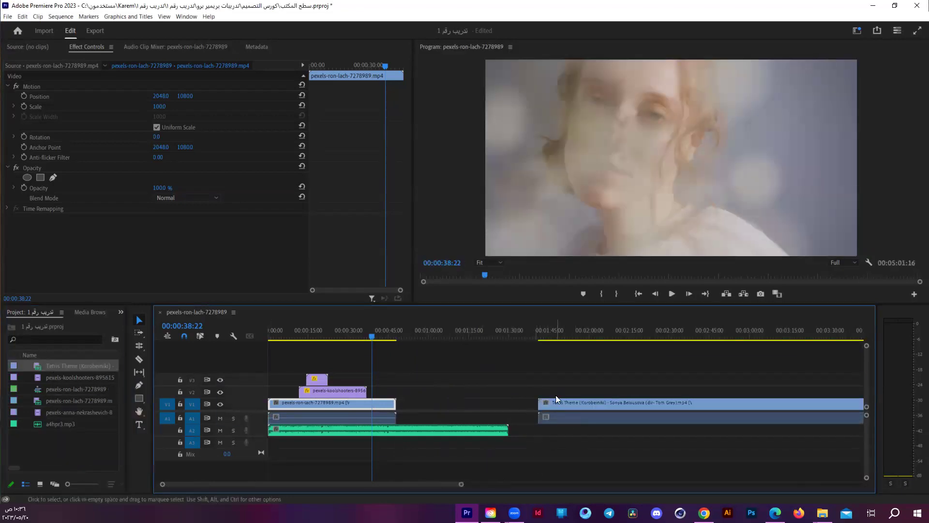
pyautogui.click(544, 337)
pyautogui.press('space')
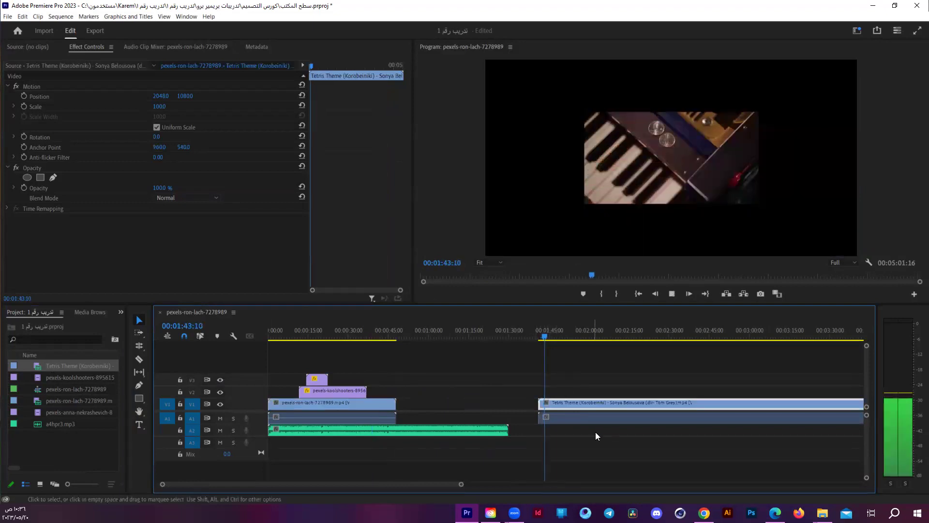
pyautogui.press('space')
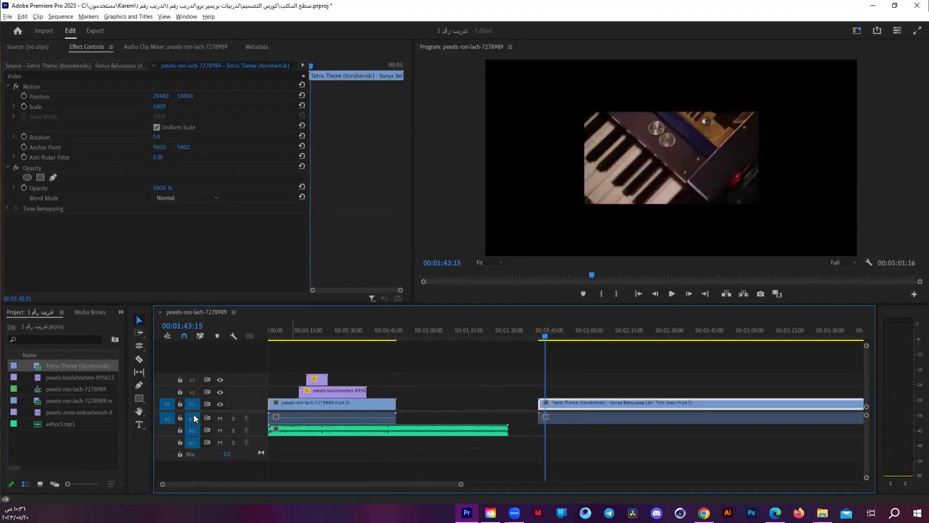
# - Expand track A1 and try sliding the Tetris audio about 7 seconds earlier
pyautogui.doubleClick(193, 414)
pyautogui.click(611, 446)
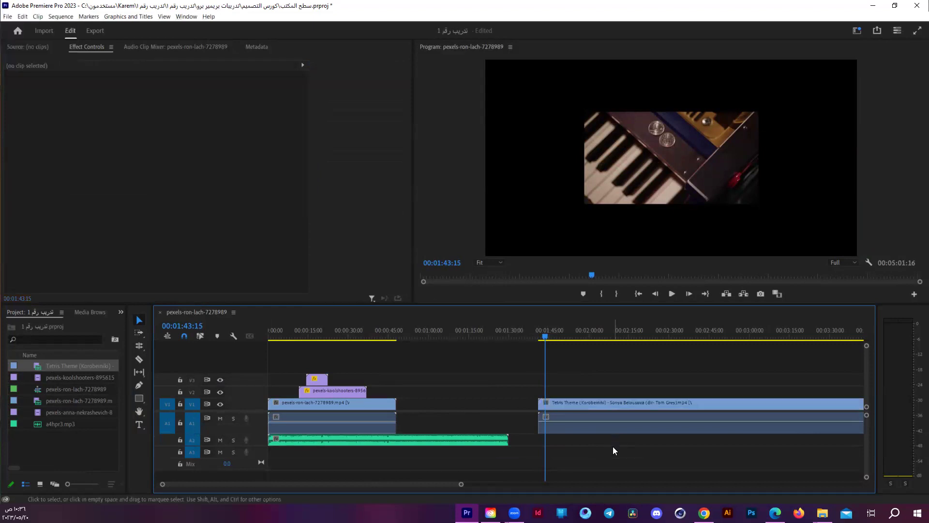
pyautogui.press('space')
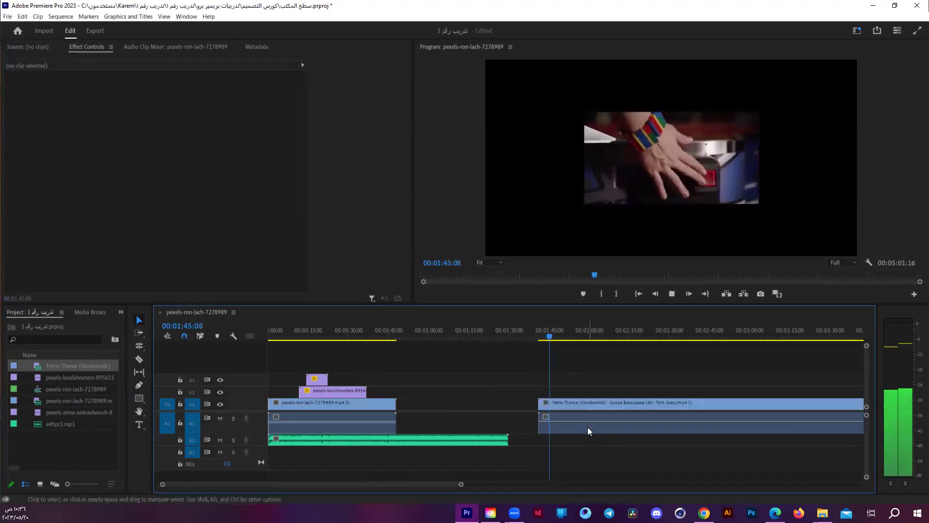
pyautogui.click(580, 333)
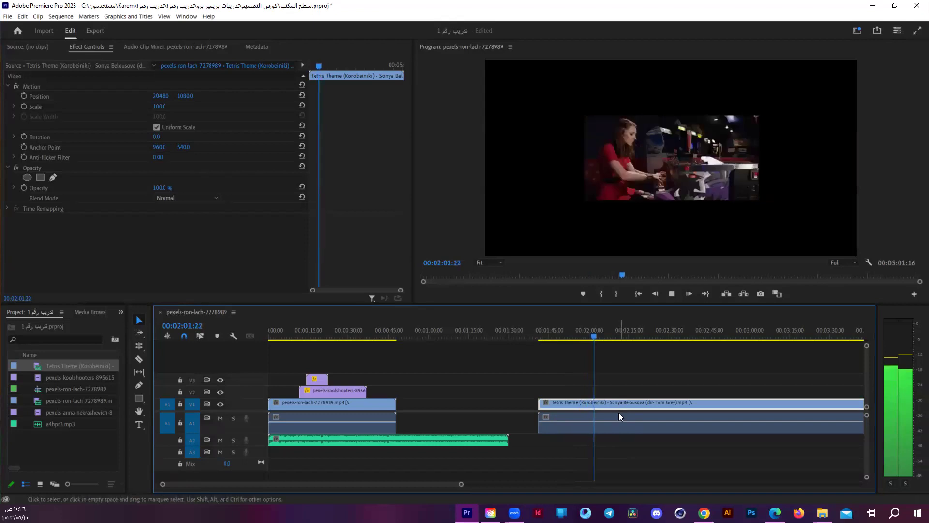
pyautogui.moveTo(629, 427); pyautogui.dragTo(613, 444)
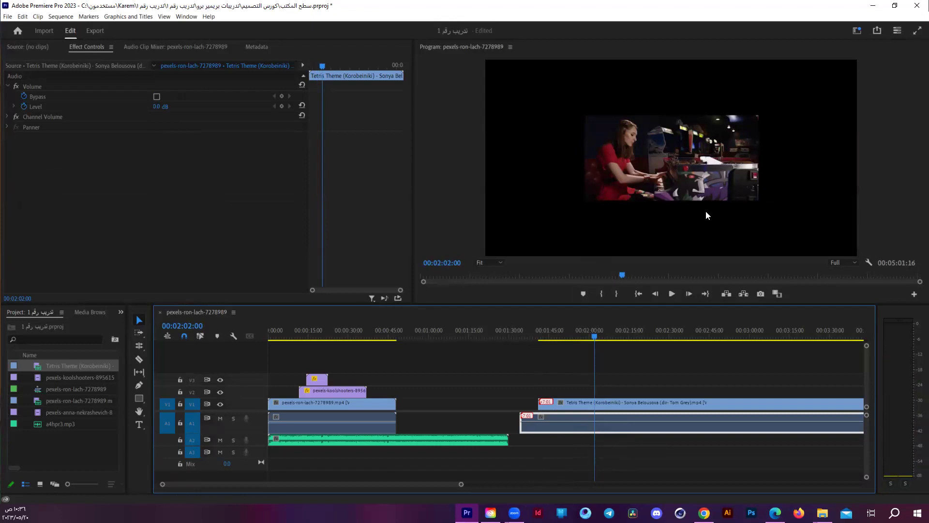
pyautogui.moveTo(577, 428)
pyautogui.mouseDown()
pyautogui.moveTo(566, 426)
pyautogui.moveTo(575, 426)
pyautogui.mouseUp()
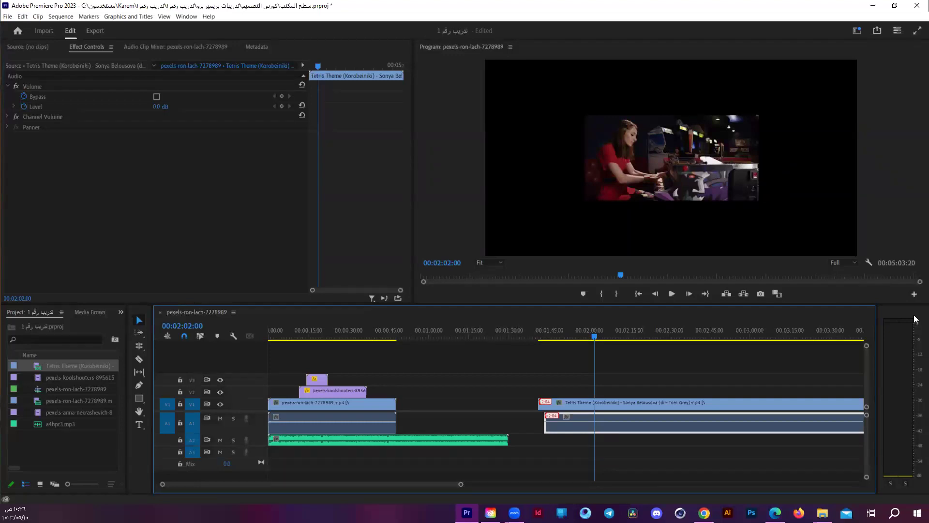
# - Undo the audio offset with Ctrl+Z and play the Tetris clip to confirm sync
pyautogui.hotkey('ctrl', 'z')
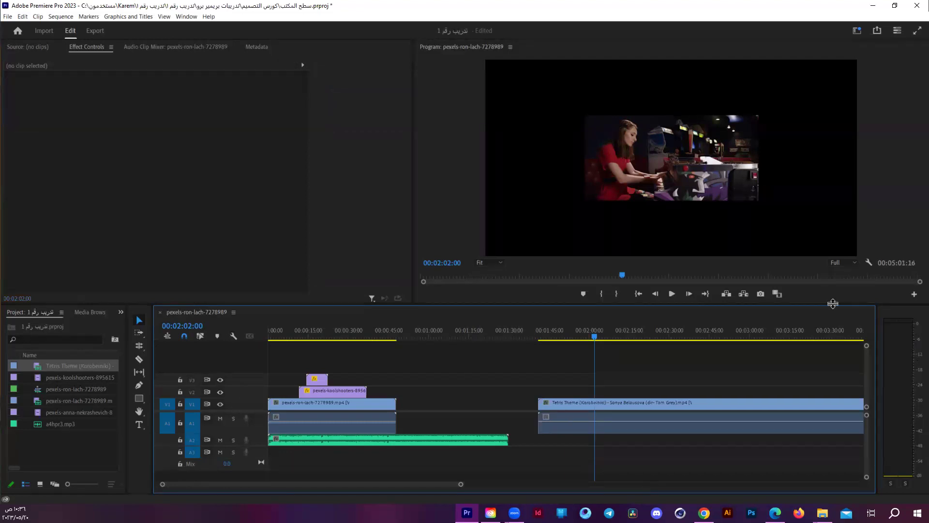
pyautogui.press('space')
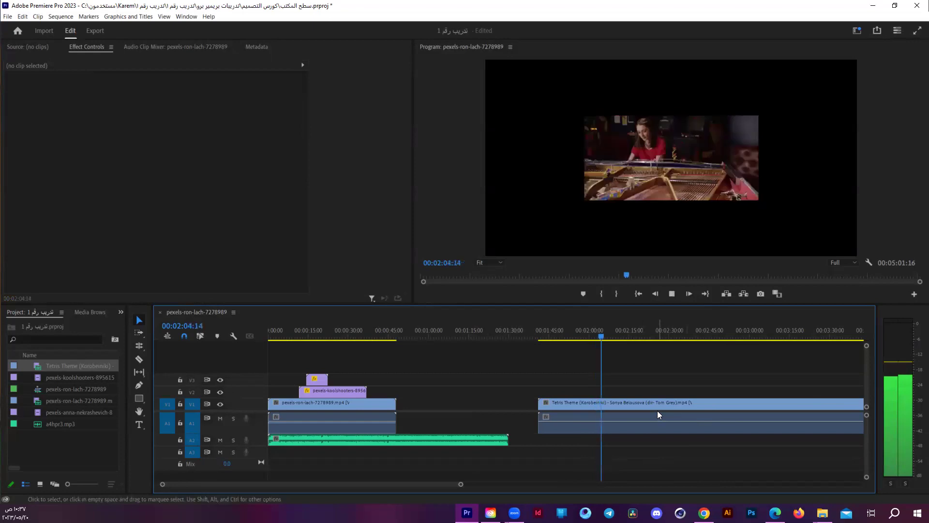
pyautogui.click(637, 405)
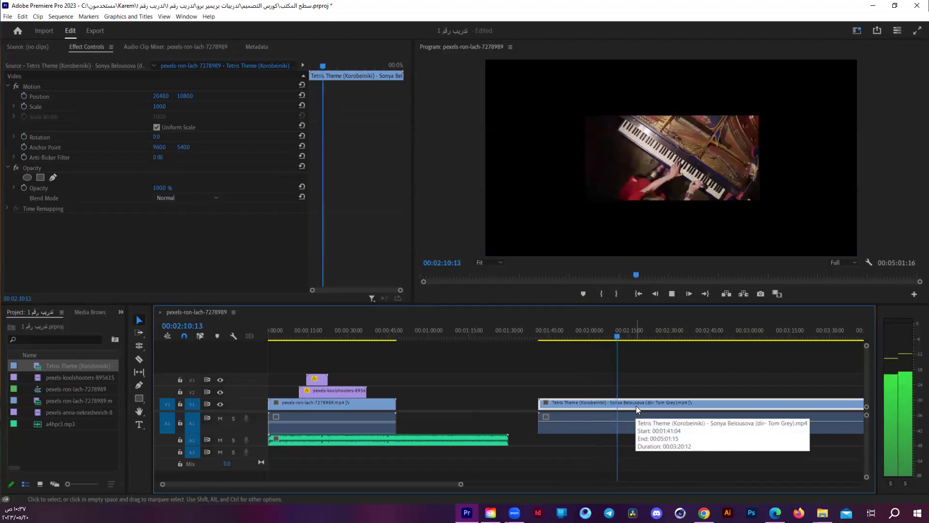
pyautogui.press('space')
pyautogui.moveTo(626, 424)
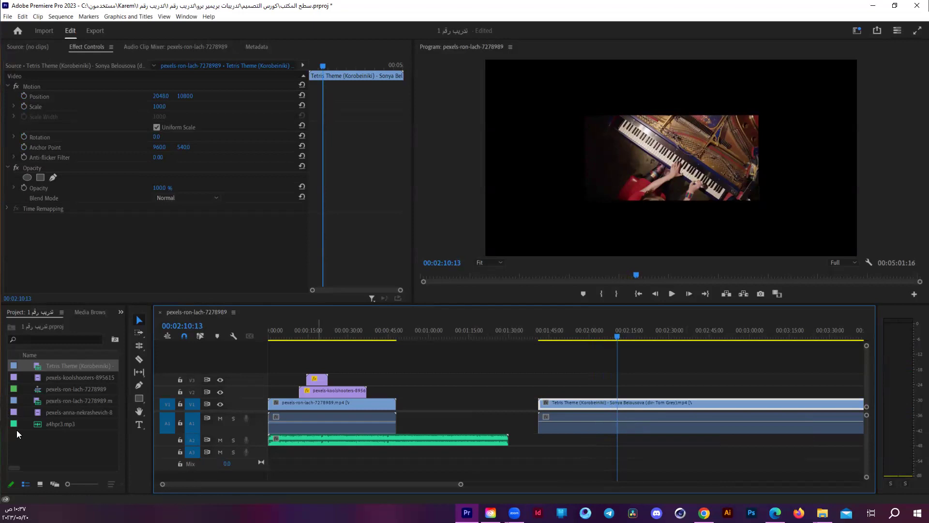
# - Move a4hpr3.mp3 on A2 to start under the Tetris clip and play it back
pyautogui.click(340, 438)
pyautogui.moveTo(340, 439); pyautogui.dragTo(605, 444)
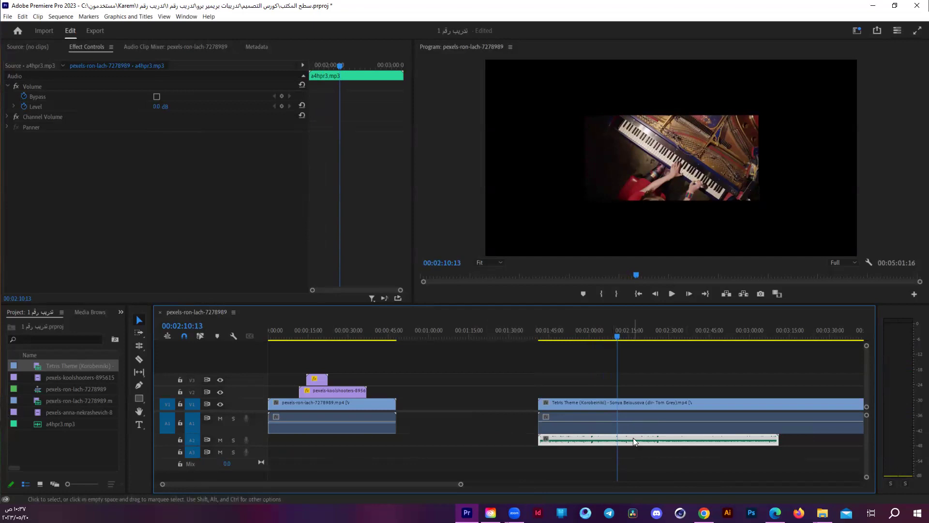
pyautogui.press('space')
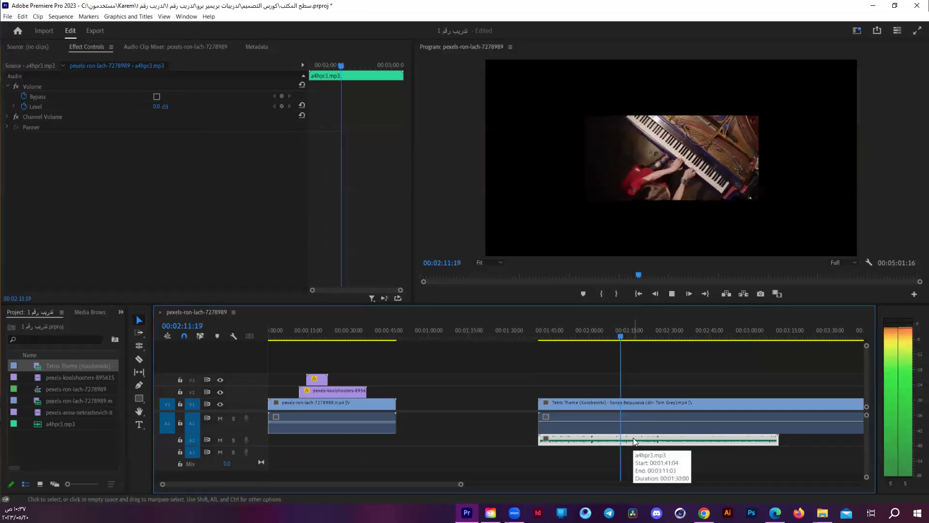
pyautogui.press('space')
# - Keyframe the music's Volume Level down from -7.9 dB to about -20 dB during playback
pyautogui.moveTo(155, 107); pyautogui.dragTo(136, 107)
pyautogui.press('space')
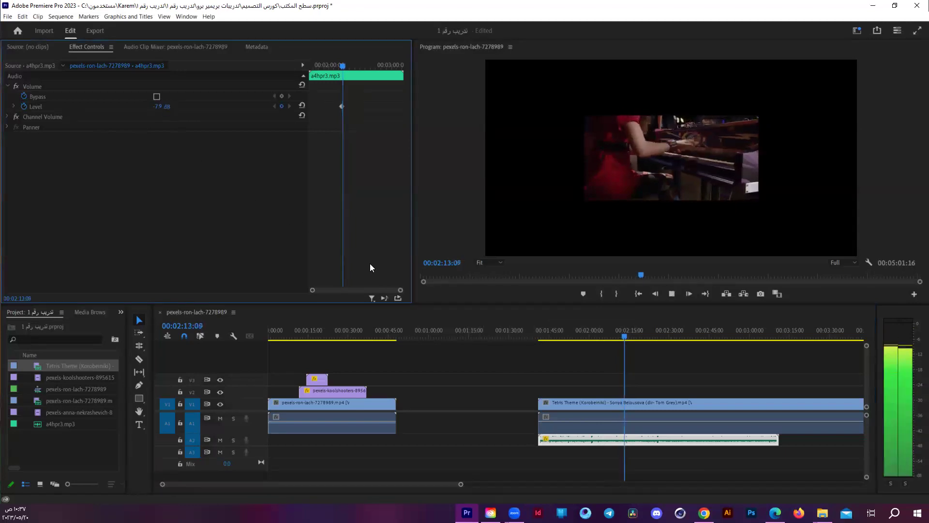
pyautogui.moveTo(156, 106); pyautogui.dragTo(150, 107)
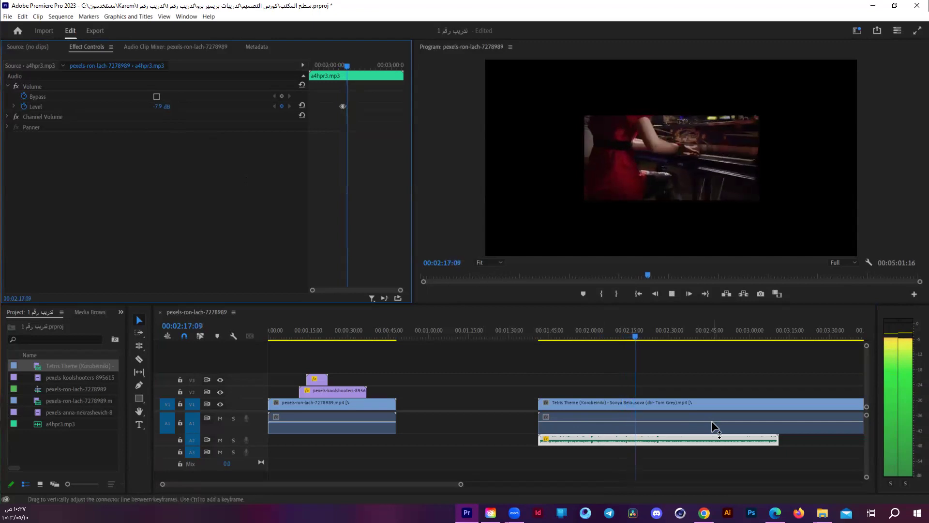
pyautogui.moveTo(157, 106); pyautogui.dragTo(145, 108)
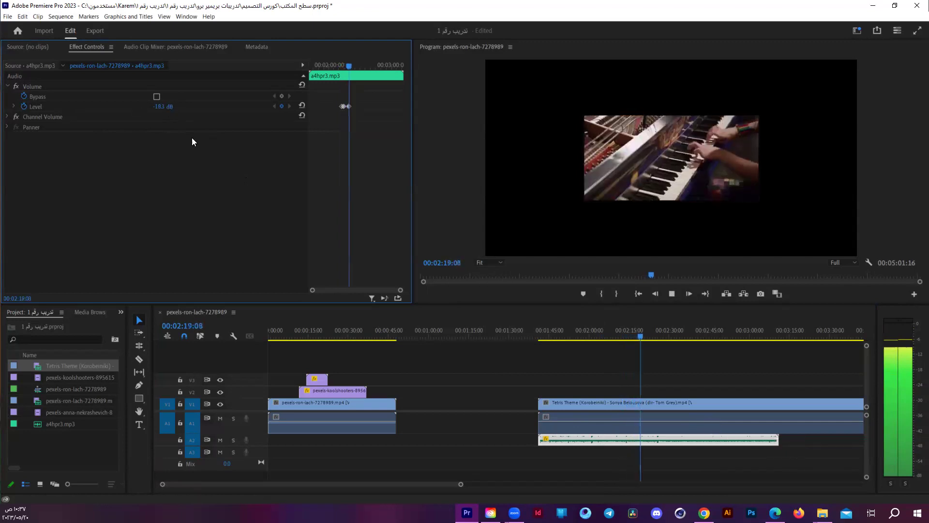
pyautogui.press('space')
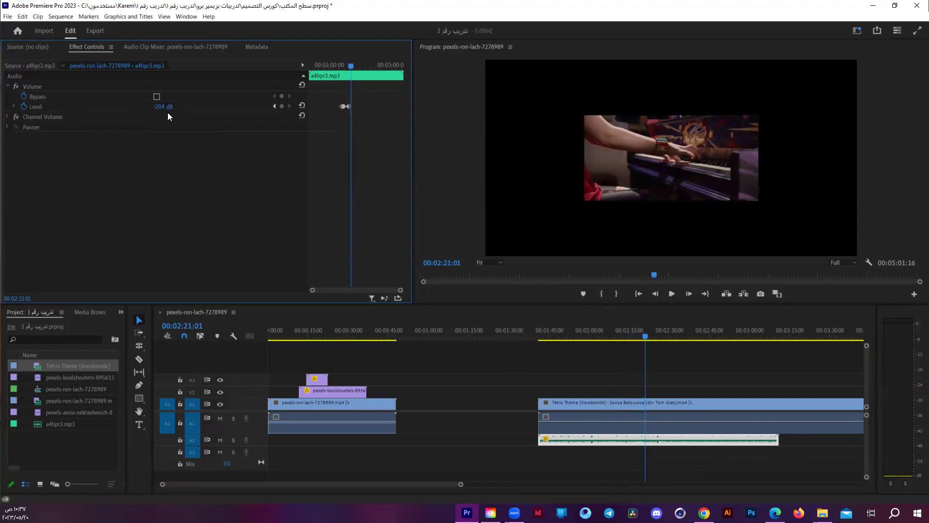
pyautogui.press('space')
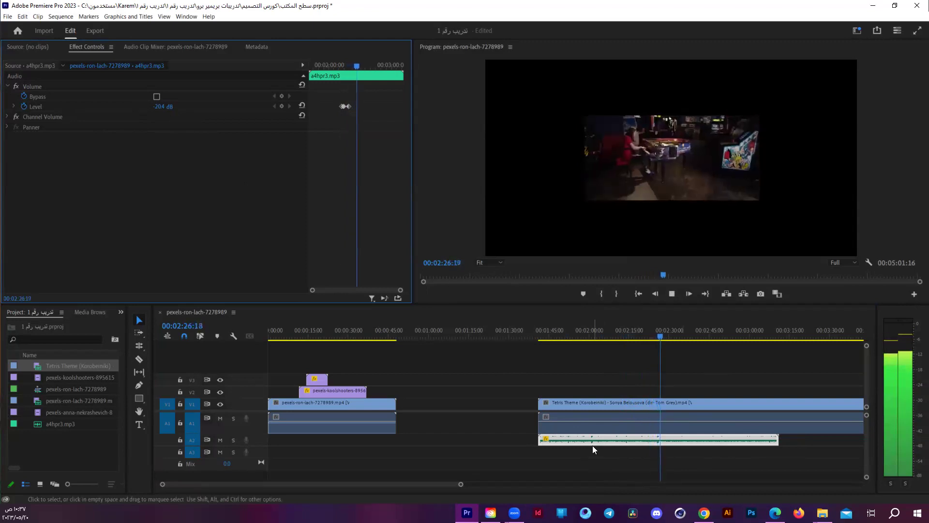
pyautogui.press('space')
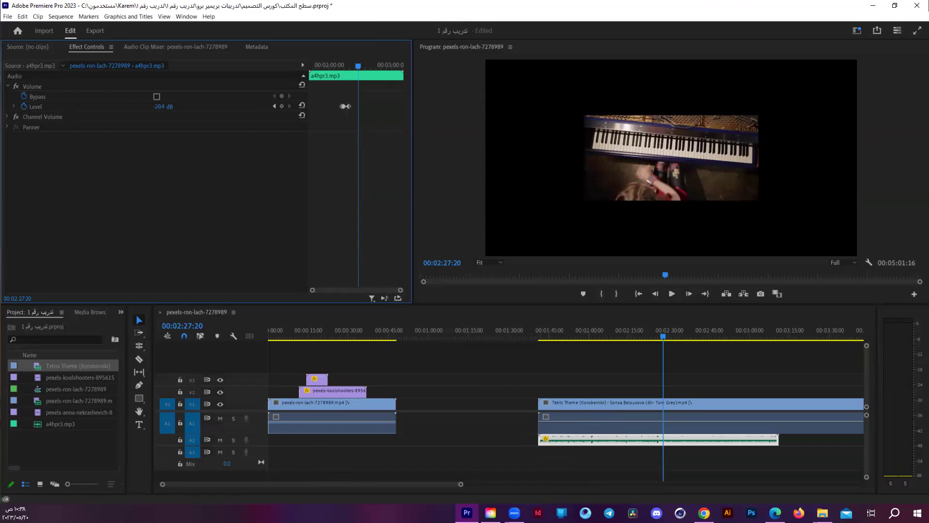
pyautogui.click(822, 513)
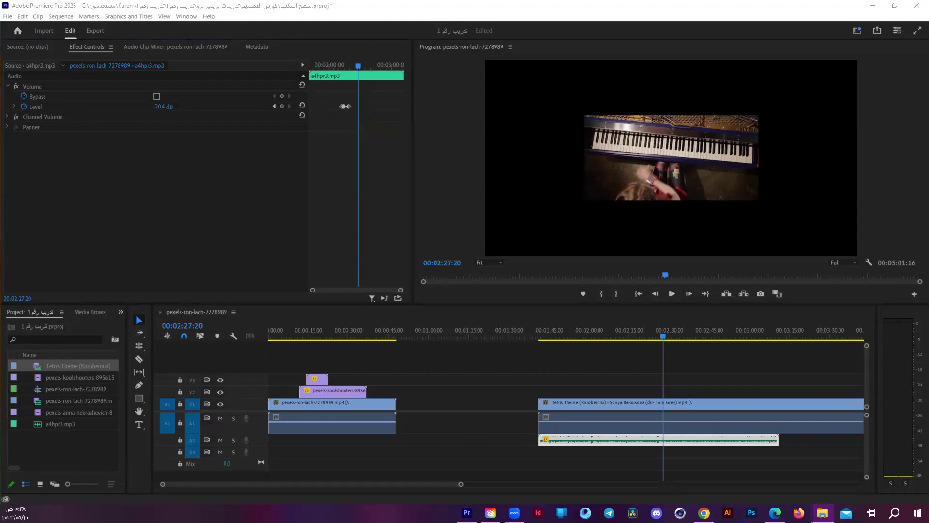
pyautogui.click(71, 363)
# - Delete the Tetris Theme item, confirming removal from the sequence, and drag a4hpr3.mp3 to 00:00:00:00
pyautogui.press('BackSpace')
pyautogui.press('Escape')
pyautogui.press('Delete')
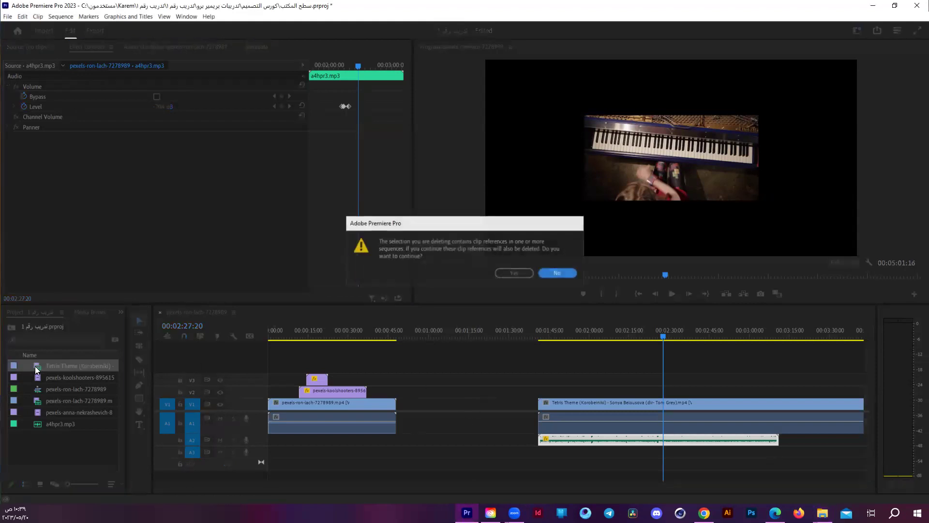
pyautogui.click(514, 273)
pyautogui.moveTo(545, 439); pyautogui.dragTo(272, 444)
pyautogui.click(440, 377)
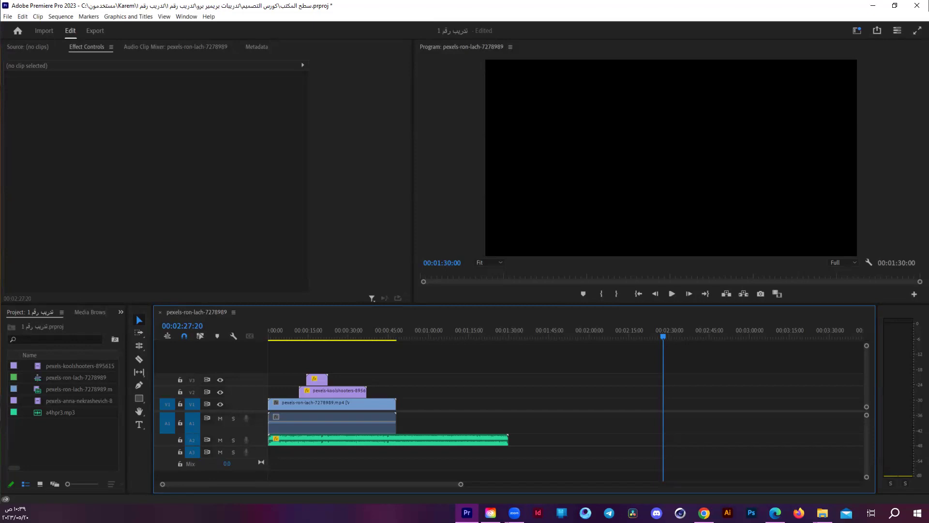
# - Jump to the sequence start and check the clips on V1 through V3
pyautogui.click(305, 331)
pyautogui.press('Home')
pyautogui.moveTo(294, 355); pyautogui.dragTo(349, 394)
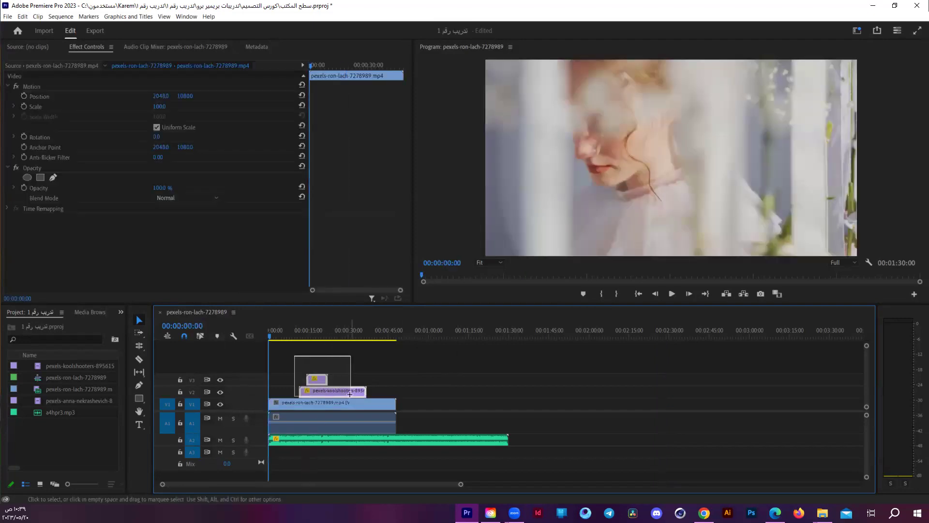
pyautogui.click(464, 389)
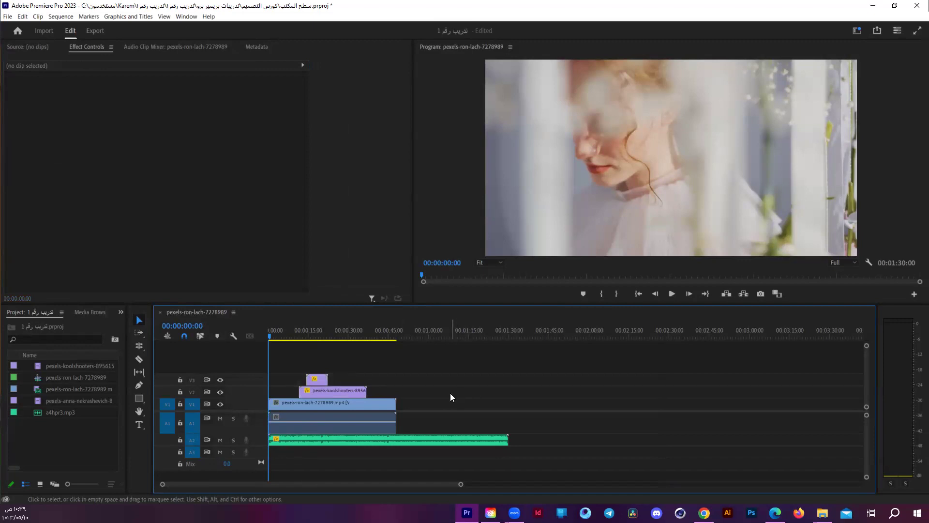
# - Add three new video tracks, V4 through V6, from the track header menu
pyautogui.rightClick(236, 375)
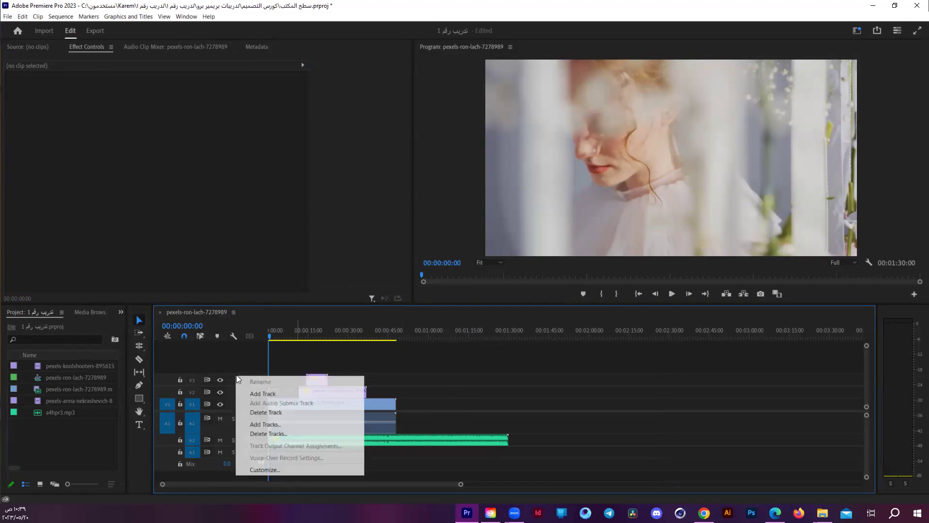
pyautogui.click(259, 393)
pyautogui.rightClick(248, 378)
pyautogui.click(261, 390)
pyautogui.rightClick(246, 373)
pyautogui.click(258, 392)
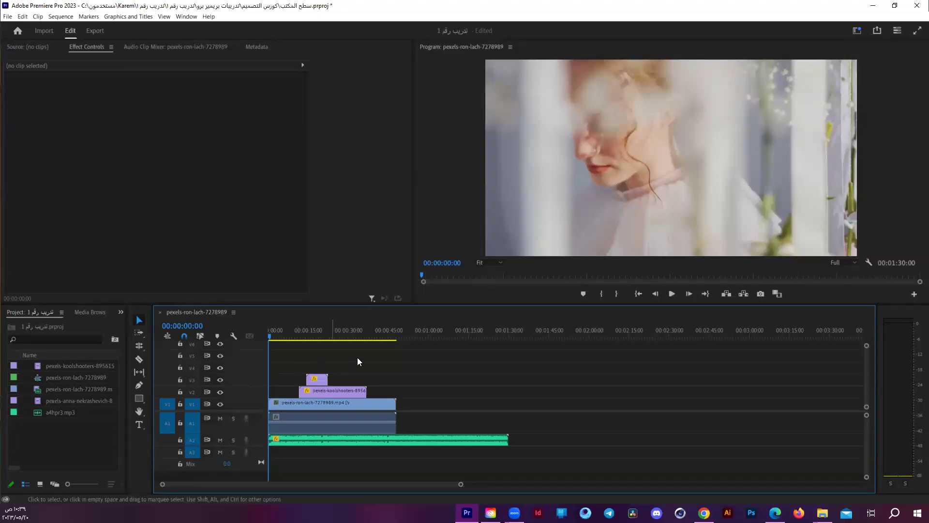
pyautogui.moveTo(316, 380); pyautogui.dragTo(316, 380)
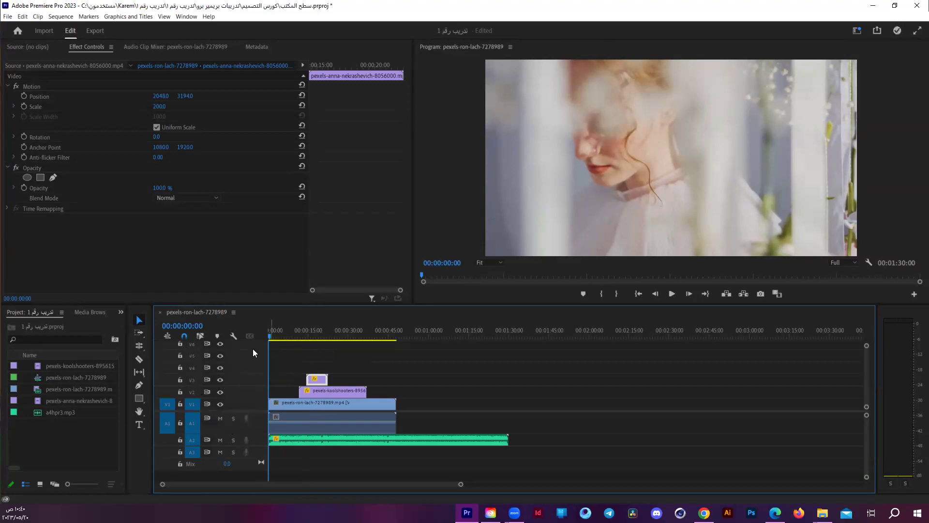
# - Add an empty audio track, move the music from A3 back to A2, and select the ron-lach clip
pyautogui.rightClick(254, 420)
pyautogui.click(286, 337)
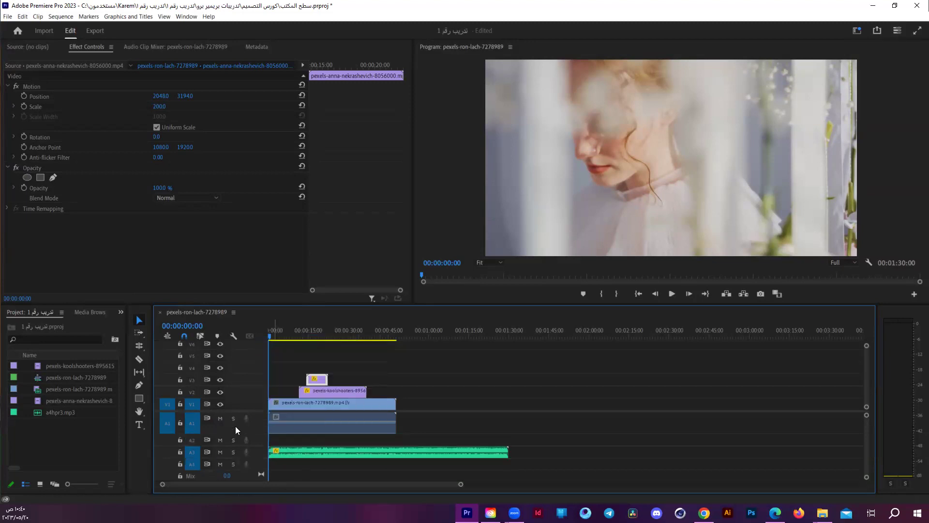
pyautogui.moveTo(302, 452); pyautogui.dragTo(303, 439)
pyautogui.click(499, 390)
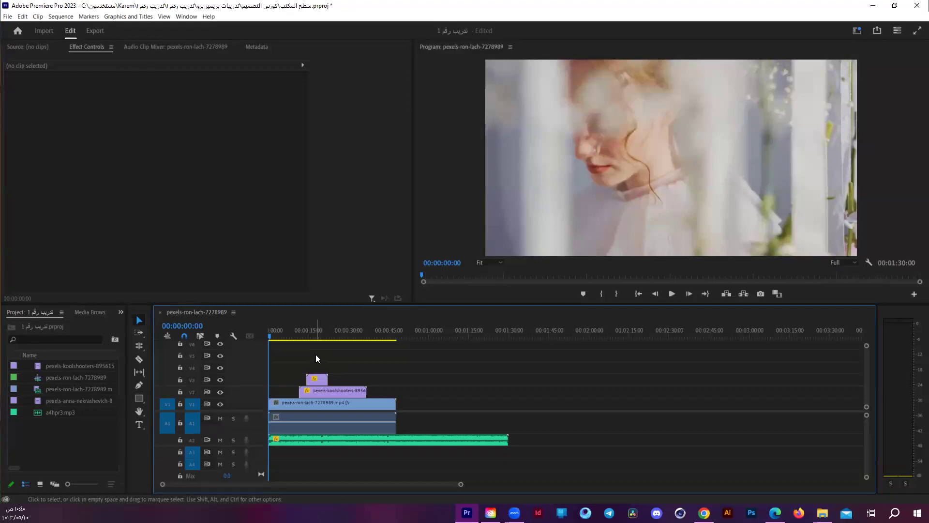
pyautogui.click(316, 404)
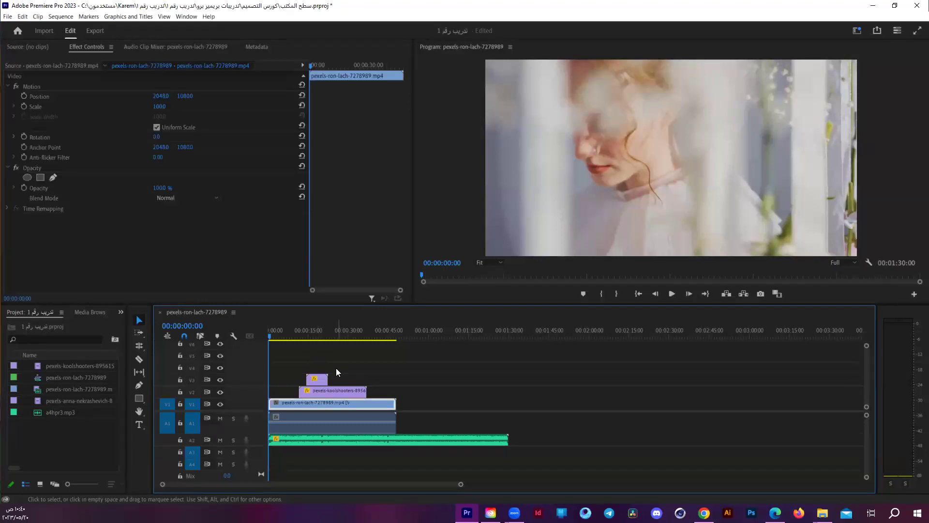
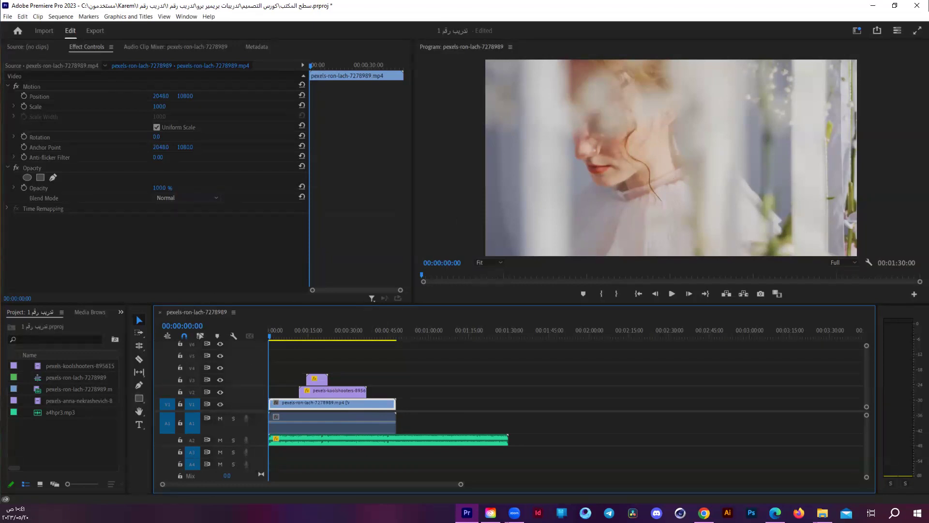
# - Import the Old Film Grain overlay, place it on V3 at the sequence start, and enlarge its Scale
pyautogui.moveTo(262, 418); pyautogui.dragTo(37, 446)
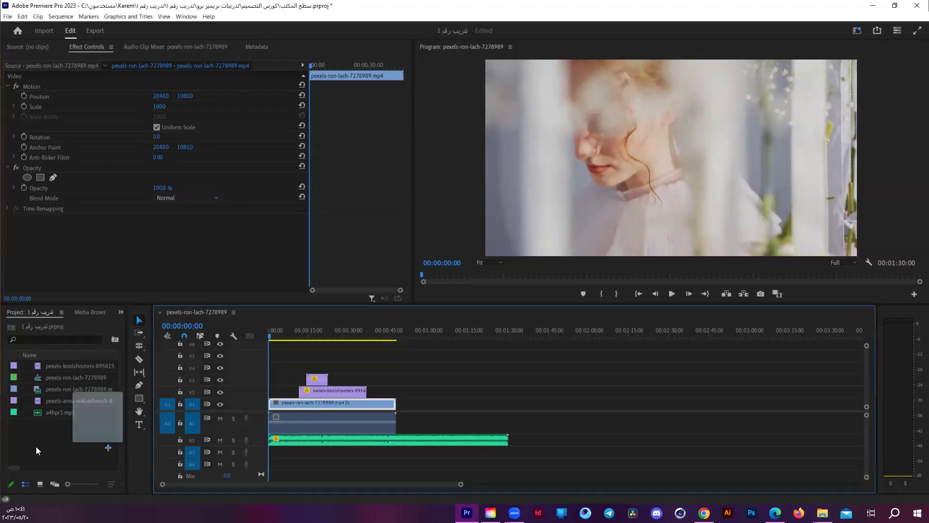
pyautogui.moveTo(47, 374)
pyautogui.mouseDown()
pyautogui.moveTo(277, 380)
pyautogui.moveTo(225, 440)
pyautogui.mouseUp()
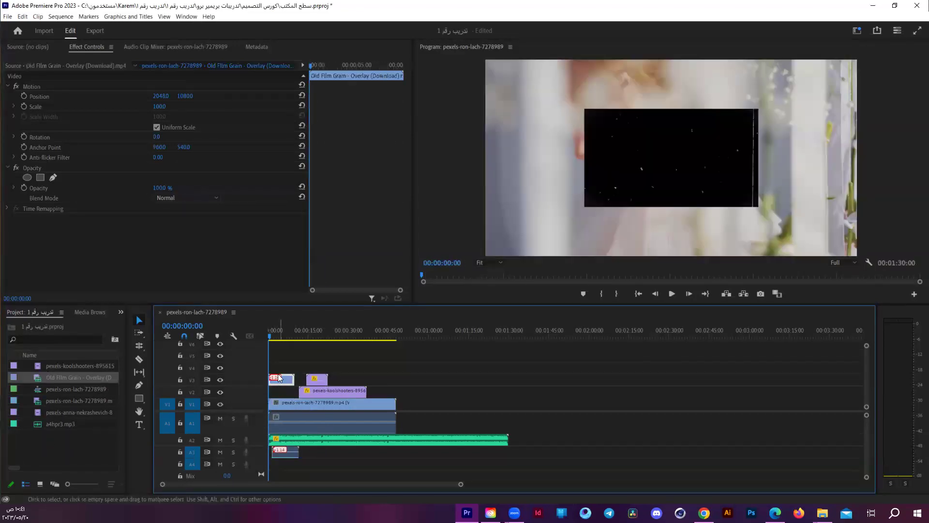
pyautogui.click(279, 380)
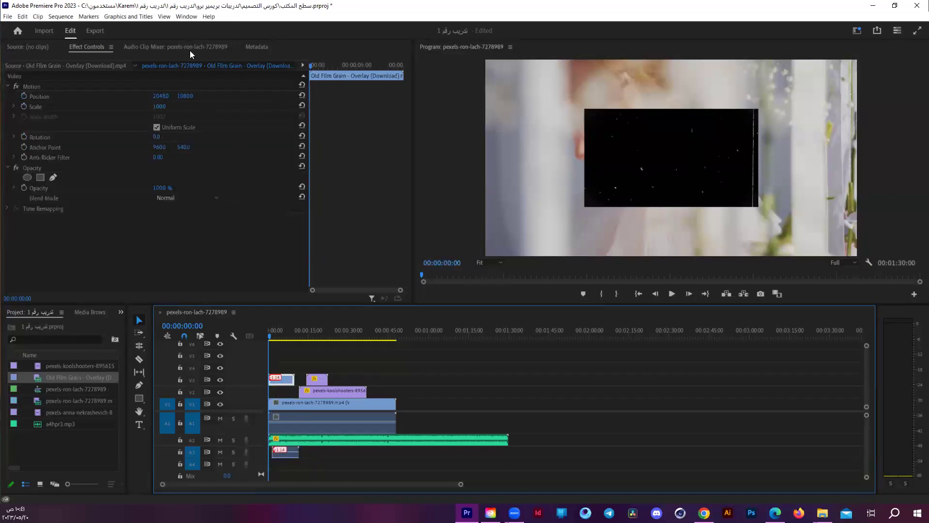
pyautogui.moveTo(159, 106); pyautogui.dragTo(203, 106)
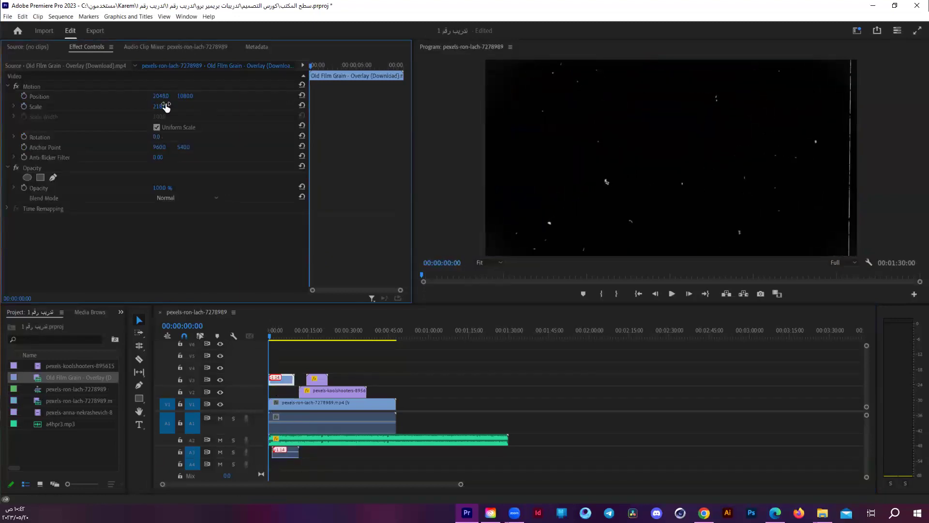
# - Set the grain overlay's blend mode to Overlay
pyautogui.click(170, 196)
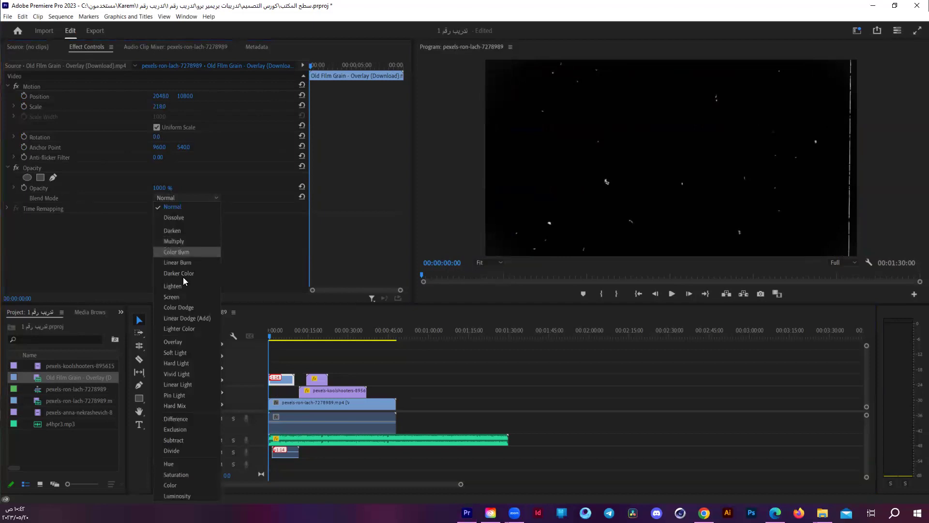
pyautogui.click(188, 341)
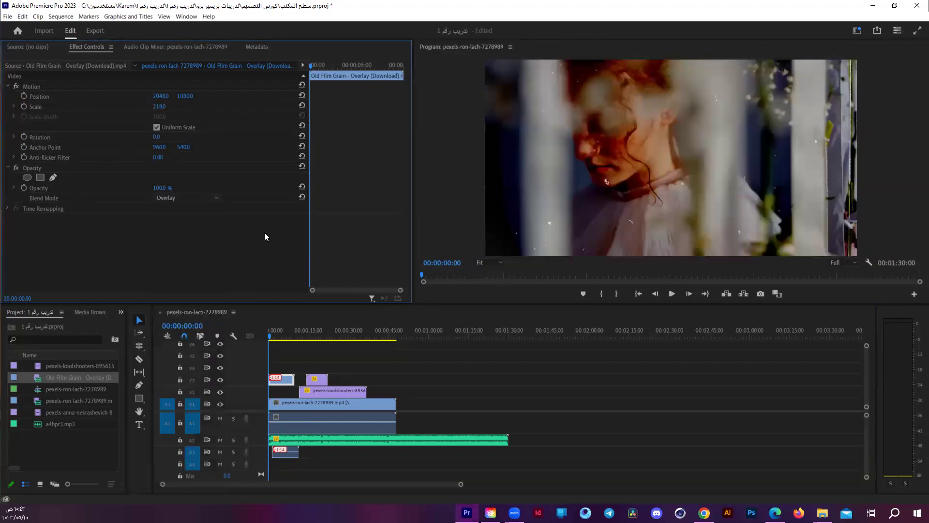
pyautogui.moveTo(280, 450); pyautogui.dragTo(283, 455)
pyautogui.click(331, 456)
pyautogui.click(281, 379)
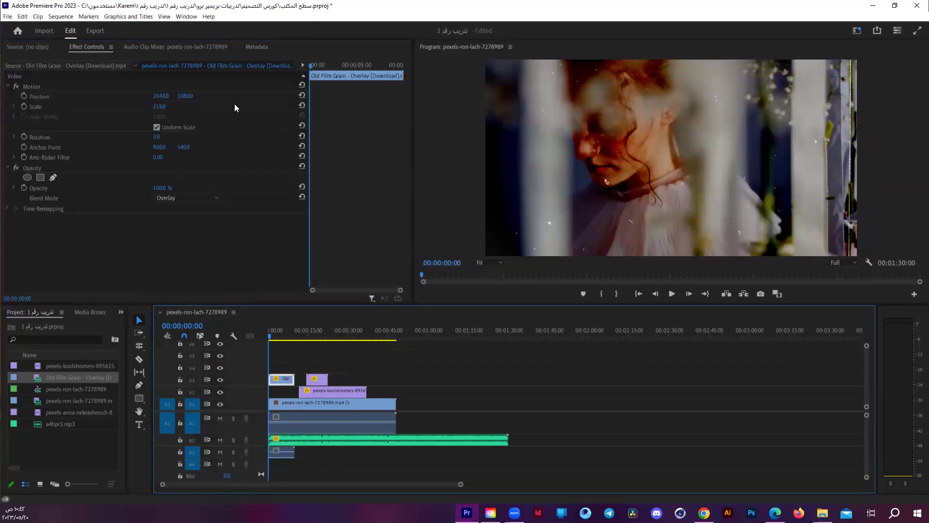
# - Set the overlay's opacity to 56% and play the sequence to preview it
pyautogui.click(158, 187)
pyautogui.write('56')
pyautogui.press('Return')
pyautogui.click(239, 334)
pyautogui.press('space')
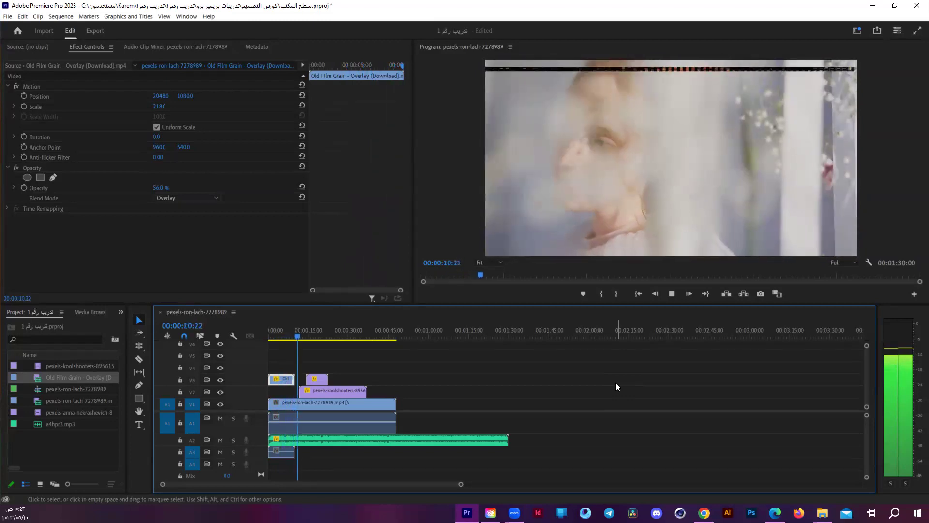
pyautogui.press('space')
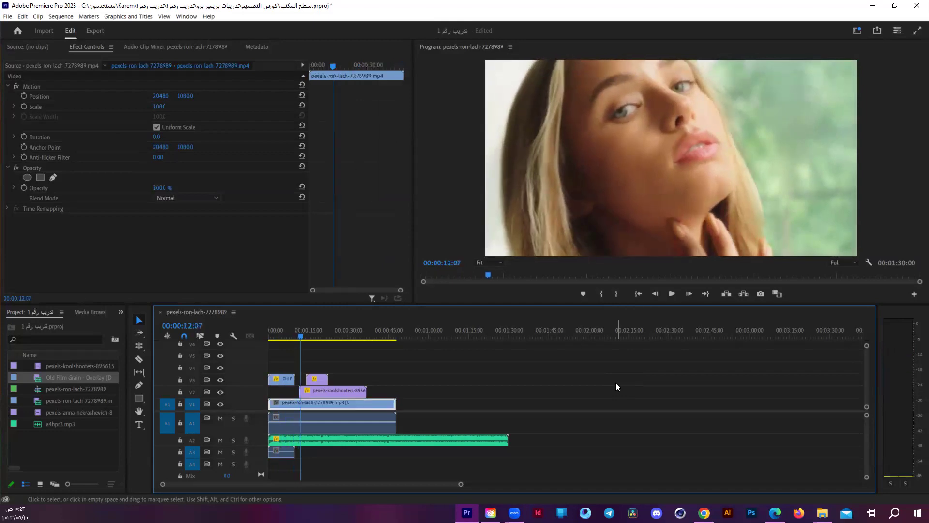
pyautogui.click(269, 332)
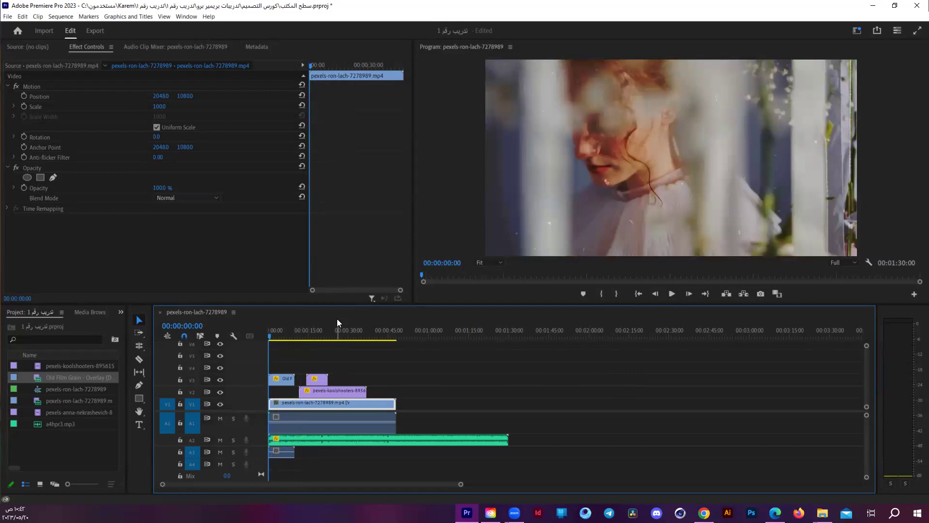
pyautogui.press('space')
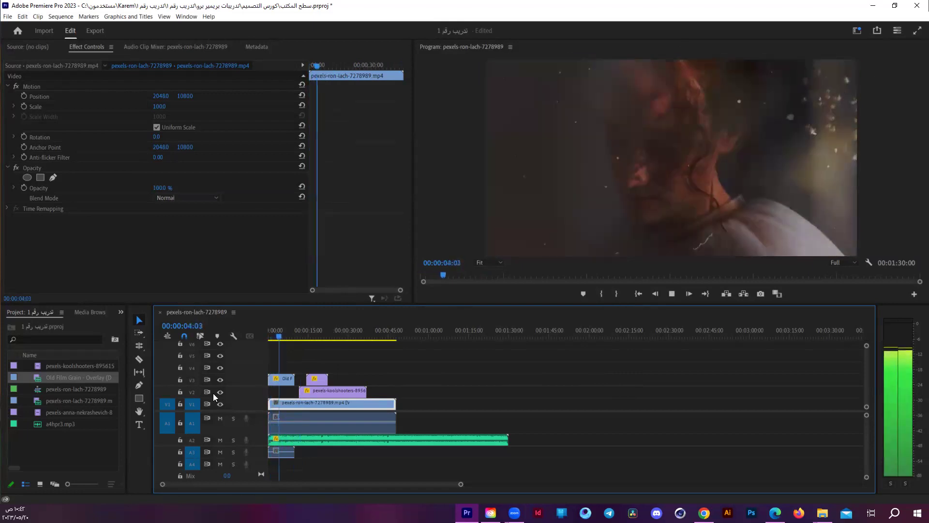
pyautogui.press('space')
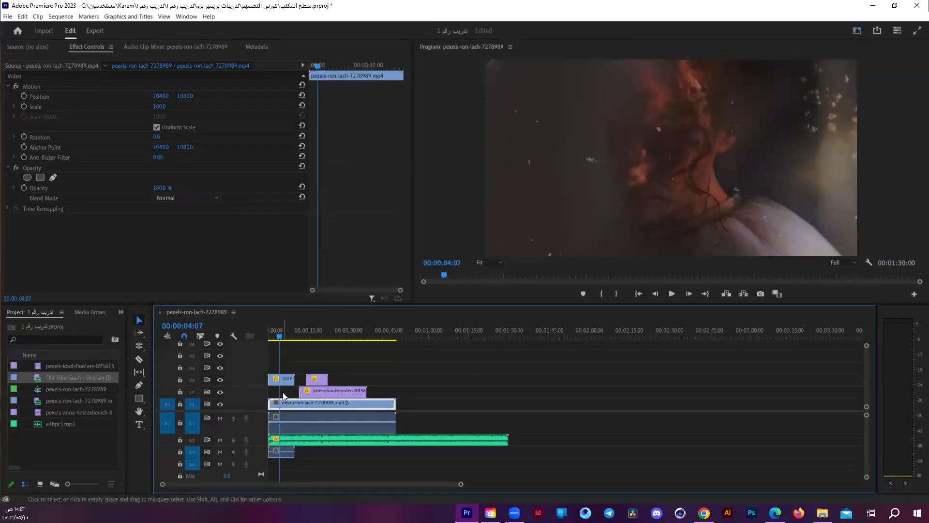
pyautogui.click(479, 263)
pyautogui.click(839, 263)
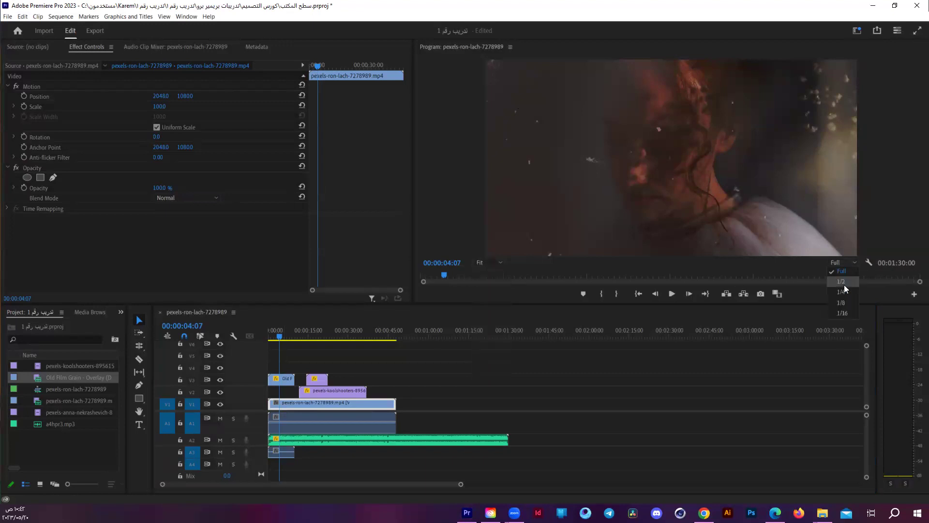
pyautogui.click(845, 282)
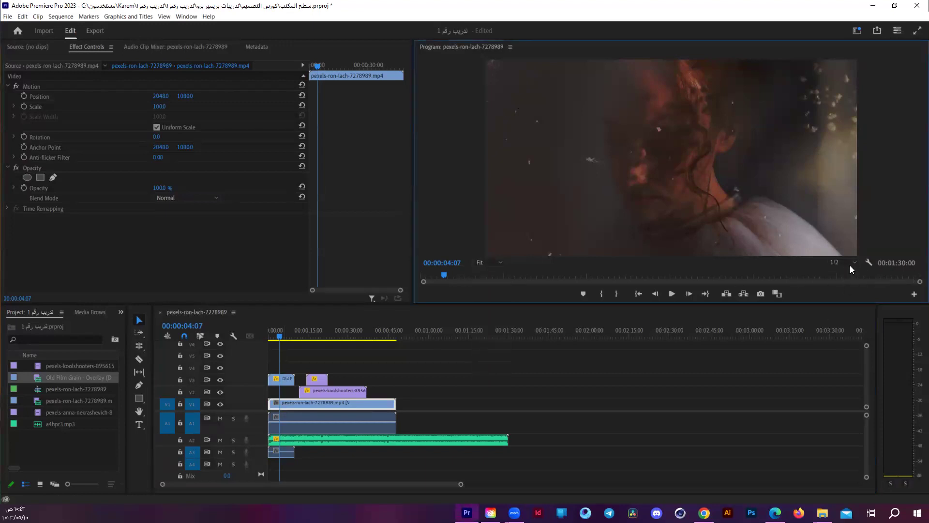
pyautogui.click(492, 381)
pyautogui.press('space')
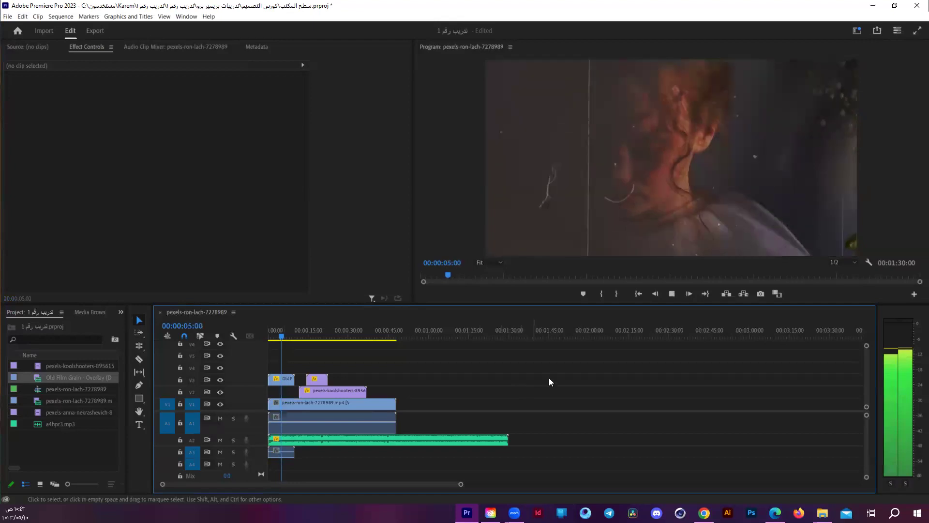
pyautogui.click(858, 235)
pyautogui.click(844, 263)
pyautogui.click(845, 271)
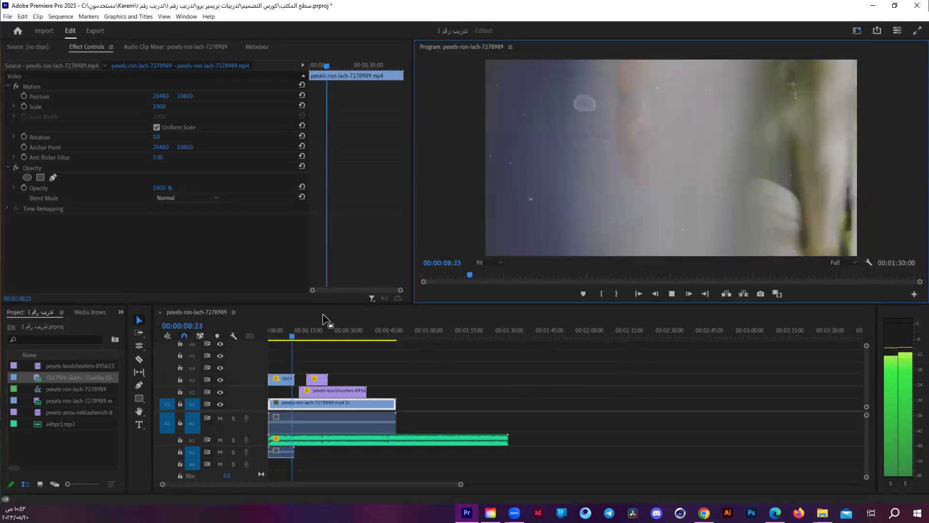
pyautogui.press('space')
pyautogui.click(265, 335)
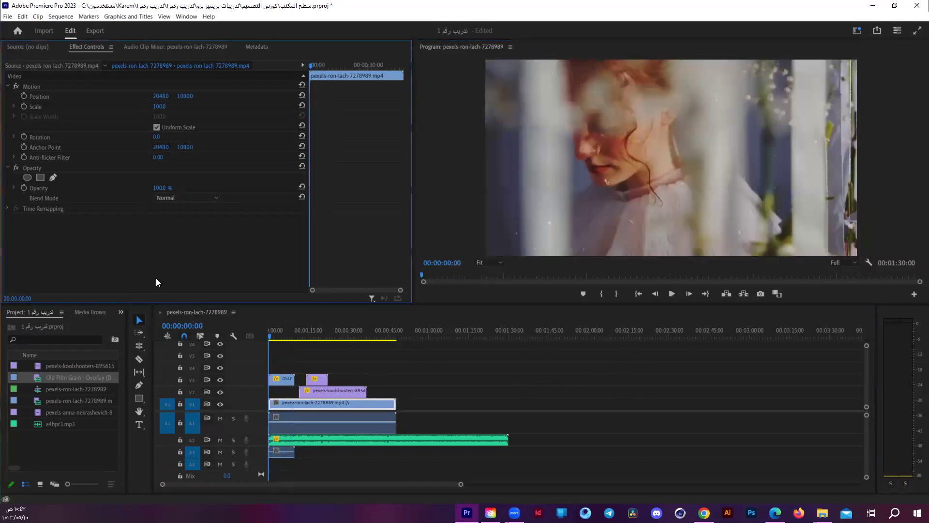
pyautogui.click(173, 198)
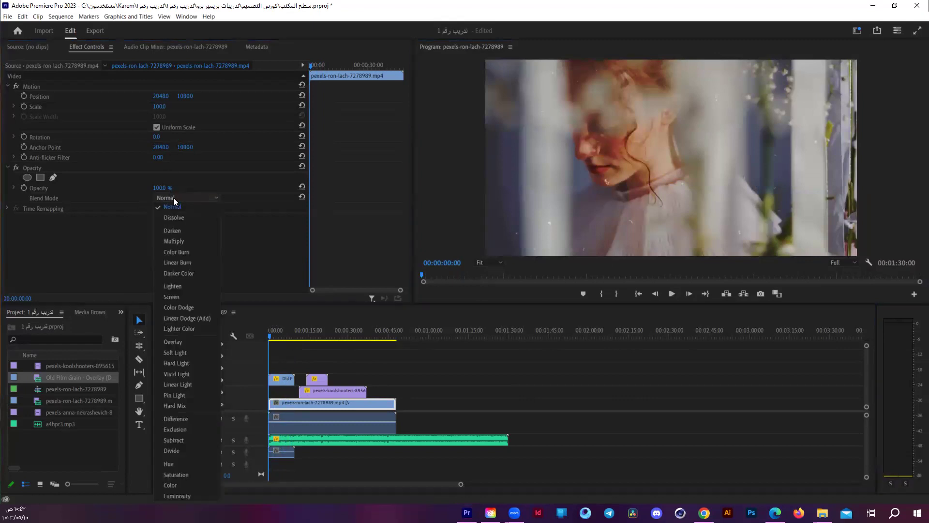
pyautogui.click(258, 223)
pyautogui.click(392, 384)
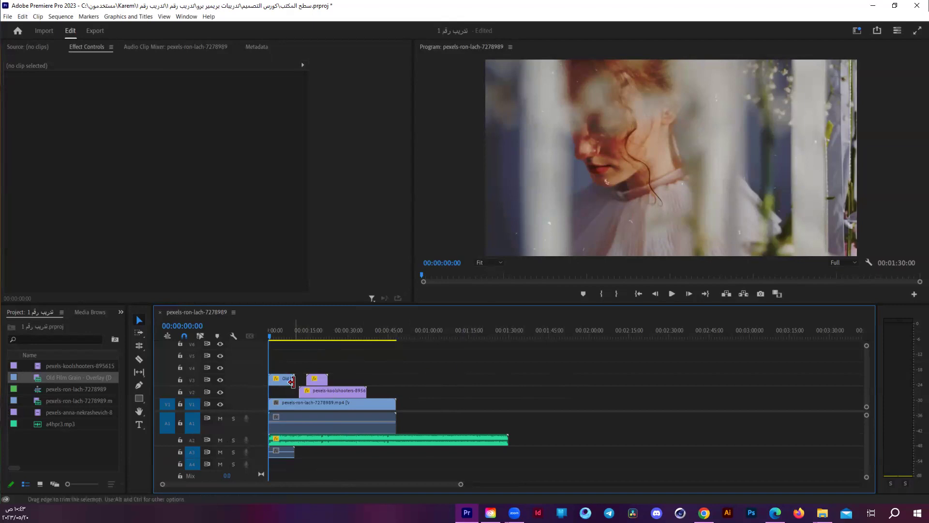
pyautogui.click(282, 326)
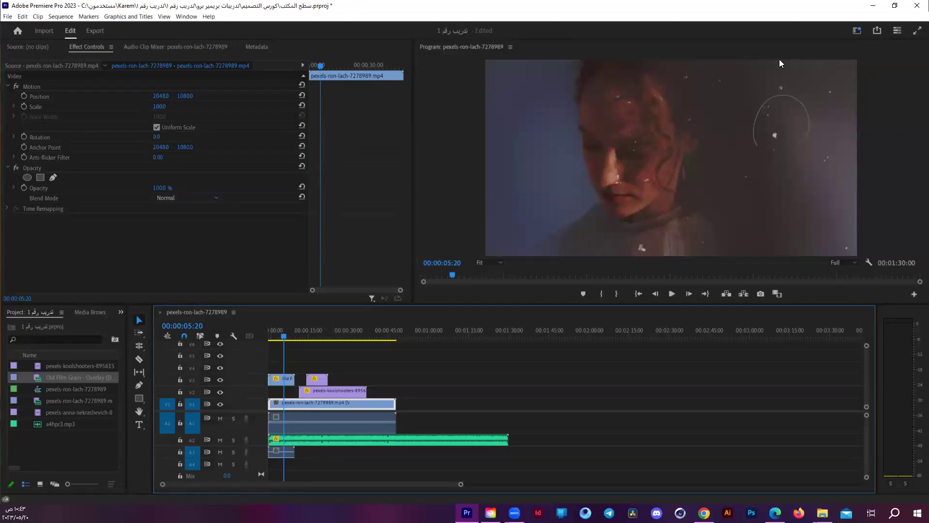
pyautogui.click(280, 340)
pyautogui.click(279, 379)
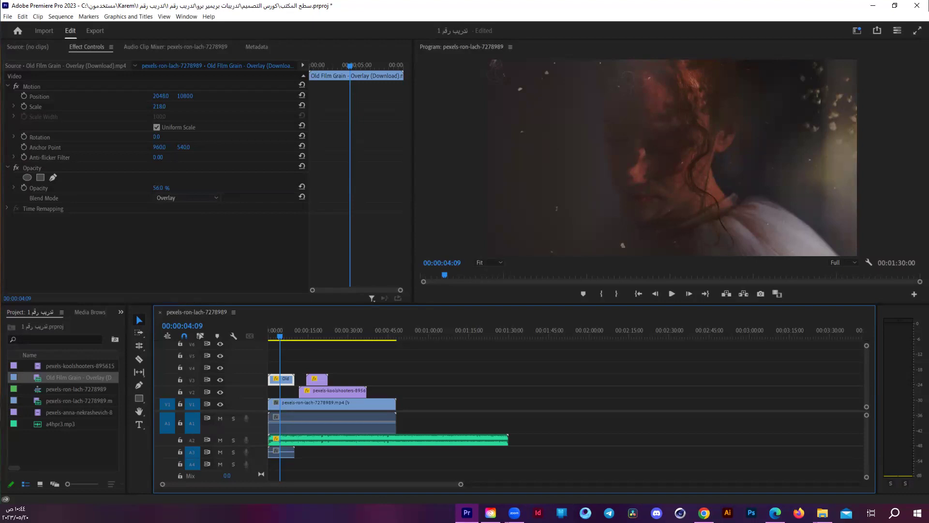
pyautogui.press('super+e')
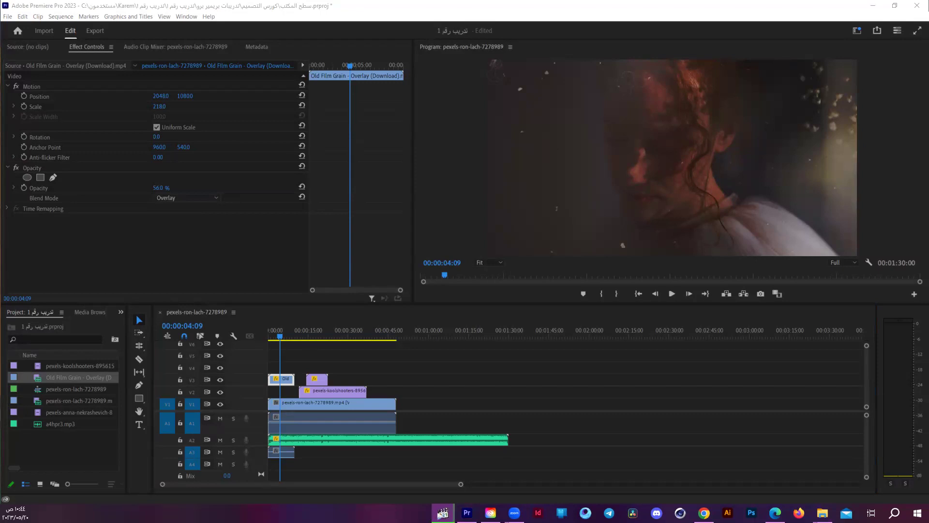
# - Drop the Saudi Arabia flag green-screen clip onto track V4 of the sequence
pyautogui.moveTo(116, 380); pyautogui.dragTo(339, 364)
pyautogui.moveTo(364, 335); pyautogui.dragTo(339, 337)
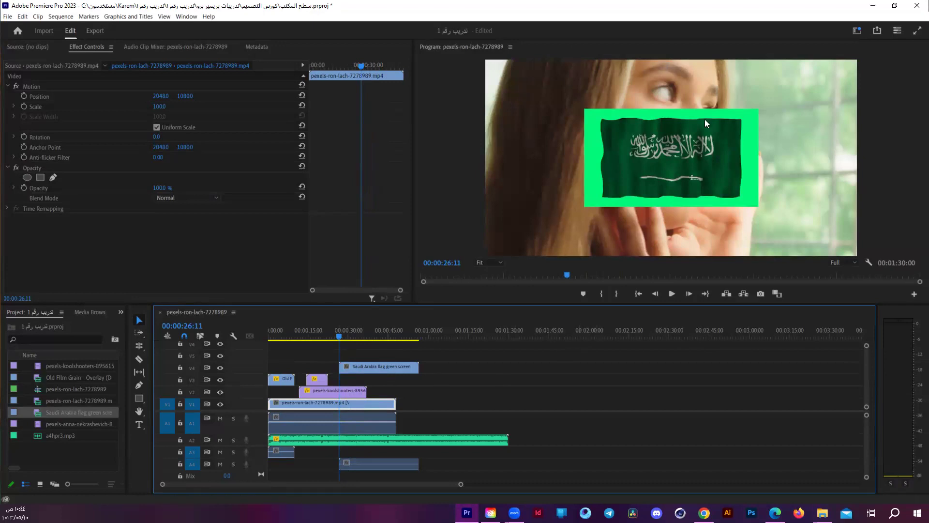
pyautogui.click(377, 366)
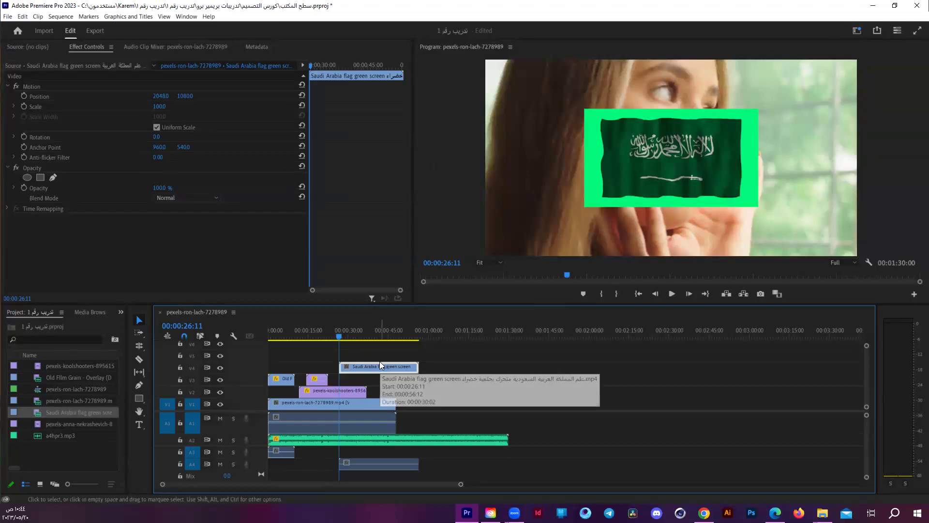
# - Preview the flag section, then delete the flag clip along with its A4 audio
pyautogui.press('space')
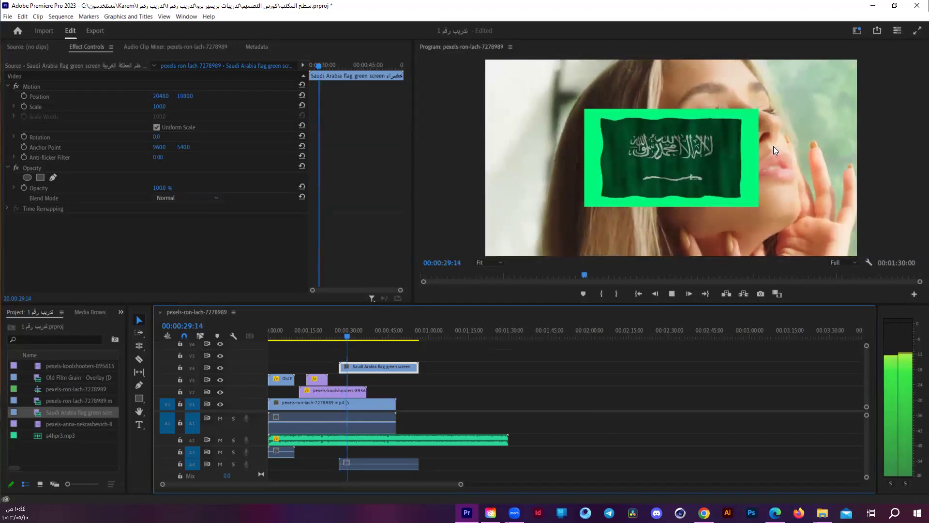
pyautogui.press('space')
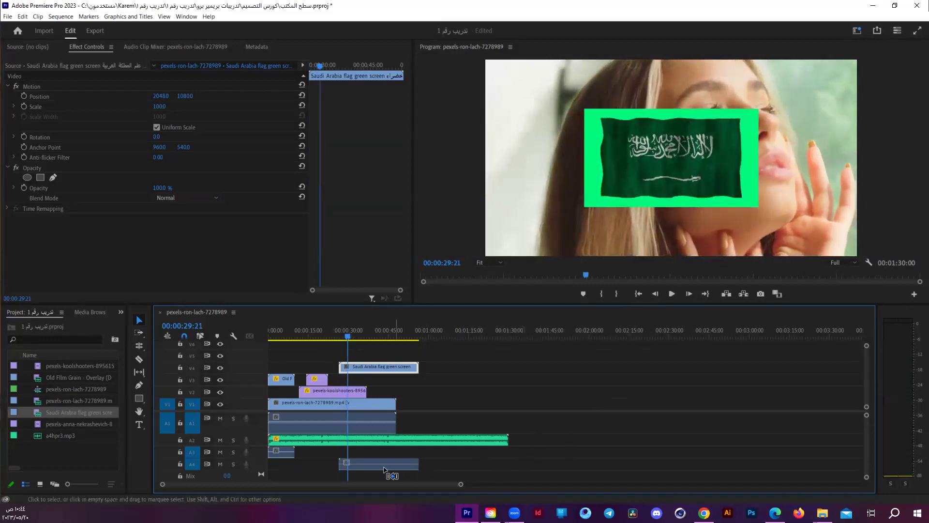
pyautogui.click(373, 465)
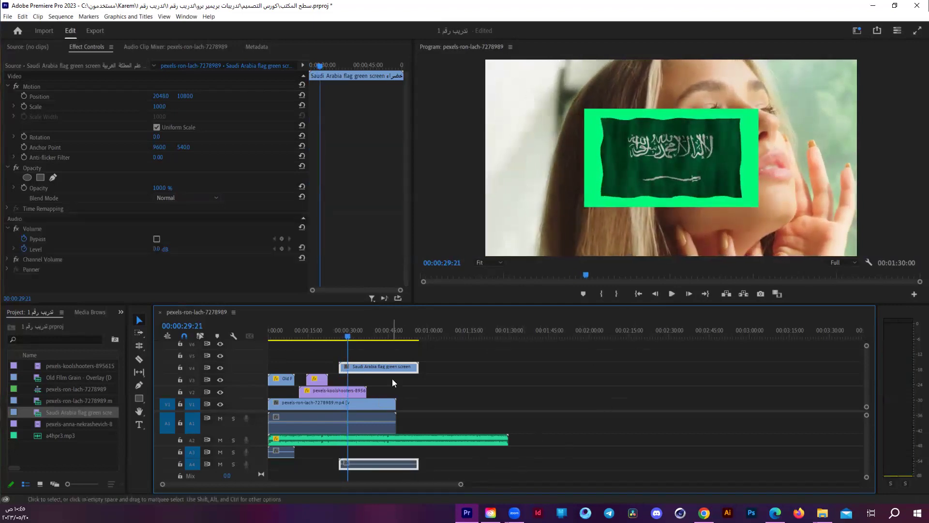
pyautogui.press('Delete')
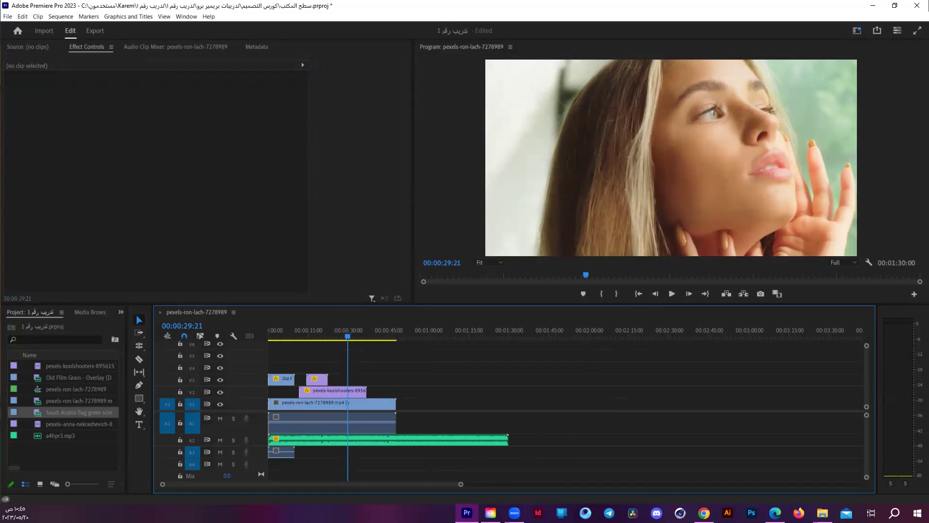
# - Place the Turkish flag clip on track V4 and play it back
pyautogui.moveTo(77, 411); pyautogui.dragTo(334, 370)
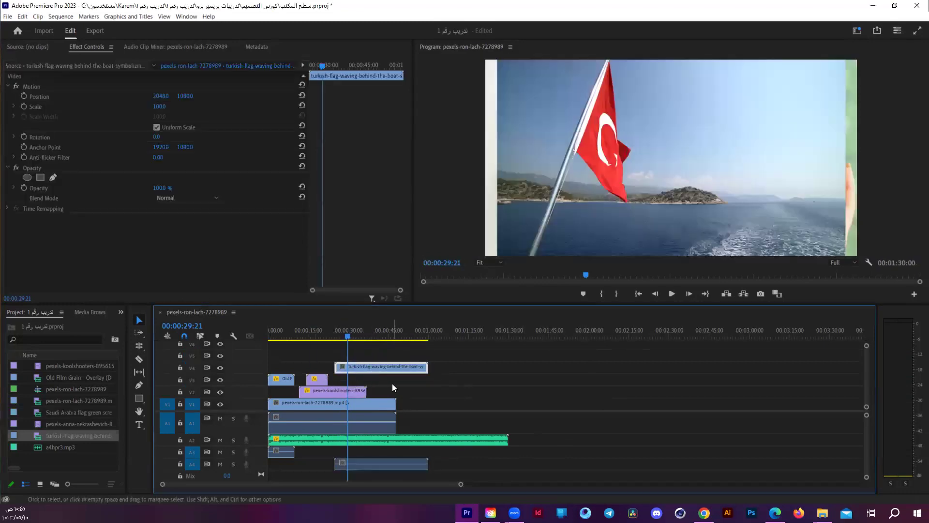
pyautogui.press('space')
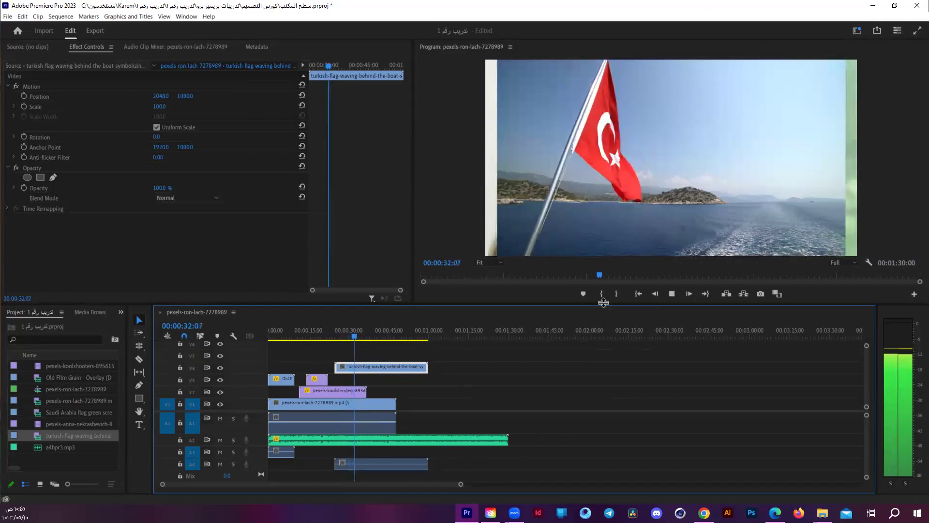
pyautogui.press('space')
# - Split the V4 flag clip around 31 seconds with the Razor and delete the later piece
pyautogui.press('c')
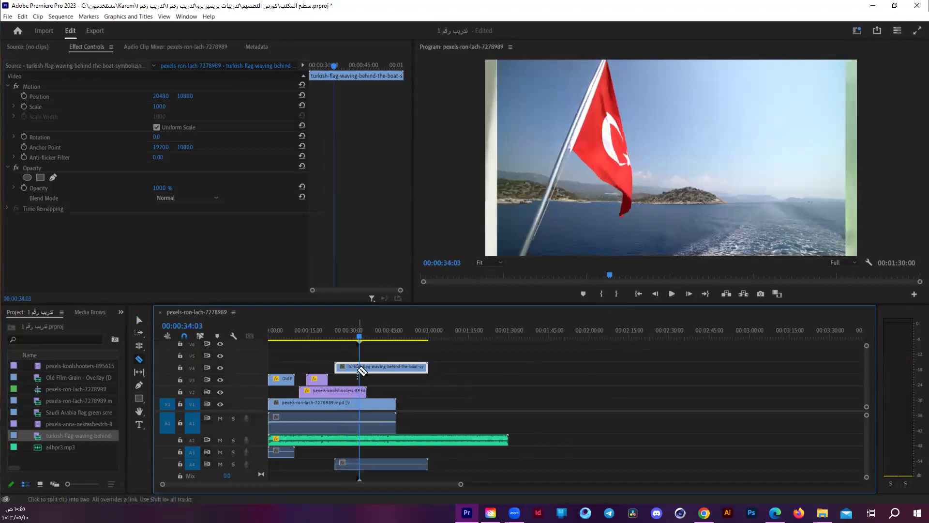
pyautogui.moveTo(359, 337); pyautogui.dragTo(340, 337)
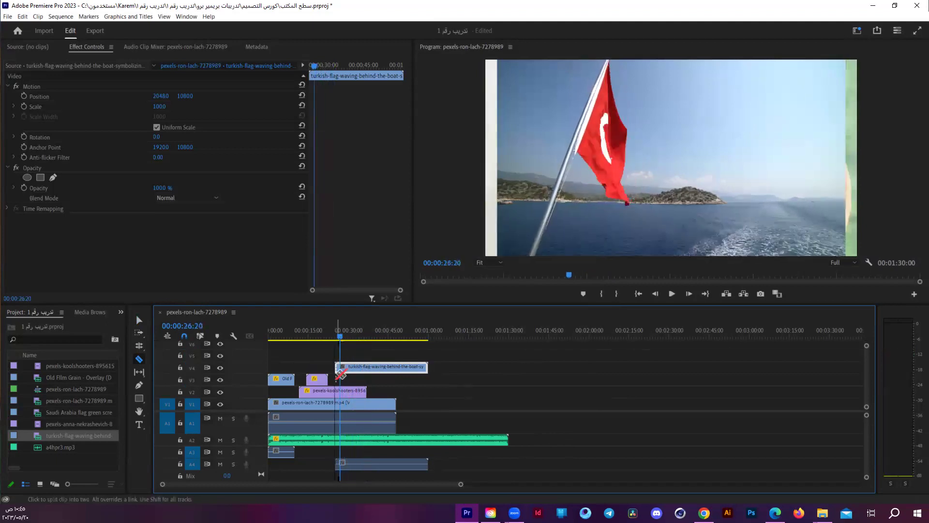
pyautogui.click(345, 368)
pyautogui.click(367, 368)
pyautogui.press('v')
pyautogui.click(396, 369)
pyautogui.press('Delete')
# - Delete the flag's audio clip on A4 and play back the edited sequence
pyautogui.moveTo(336, 366); pyautogui.dragTo(340, 366)
pyautogui.click(367, 454)
pyautogui.click(368, 464)
pyautogui.press('Delete')
pyautogui.press('space')
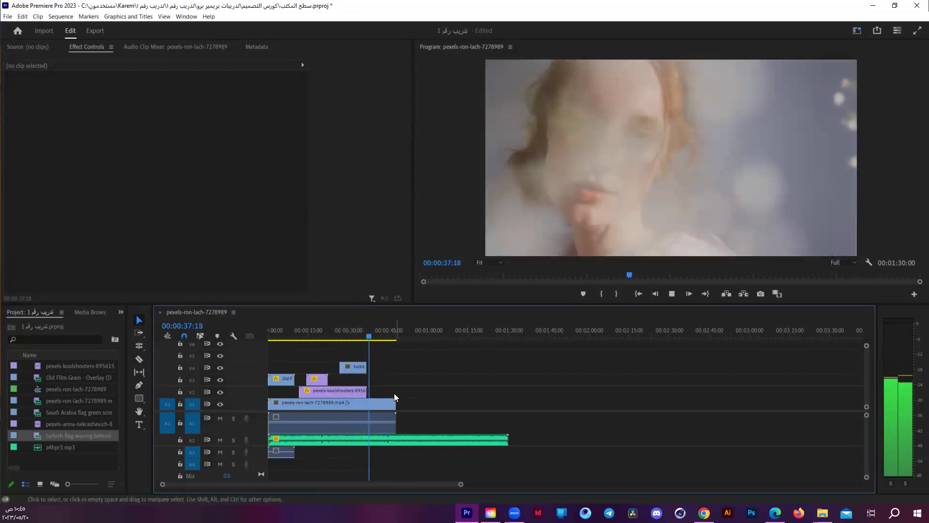
pyautogui.click(395, 399)
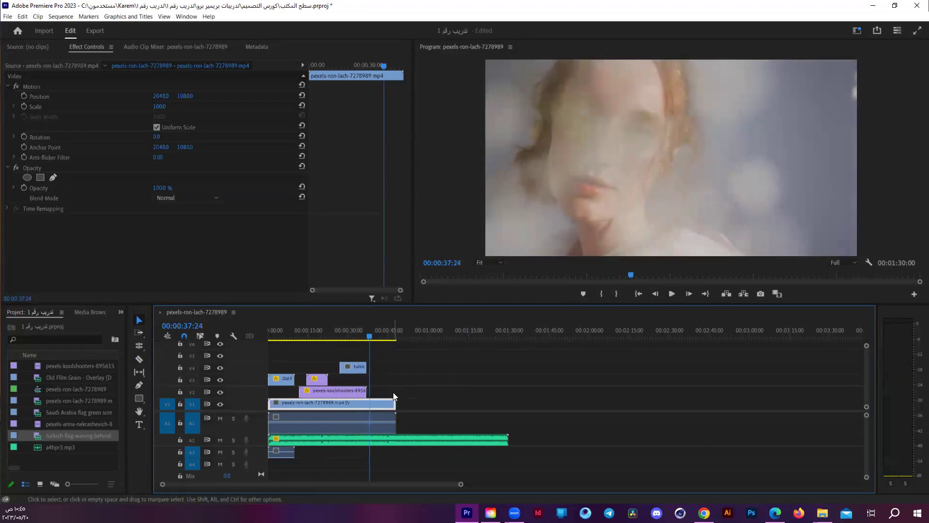
pyautogui.scroll(5, 355, 378)
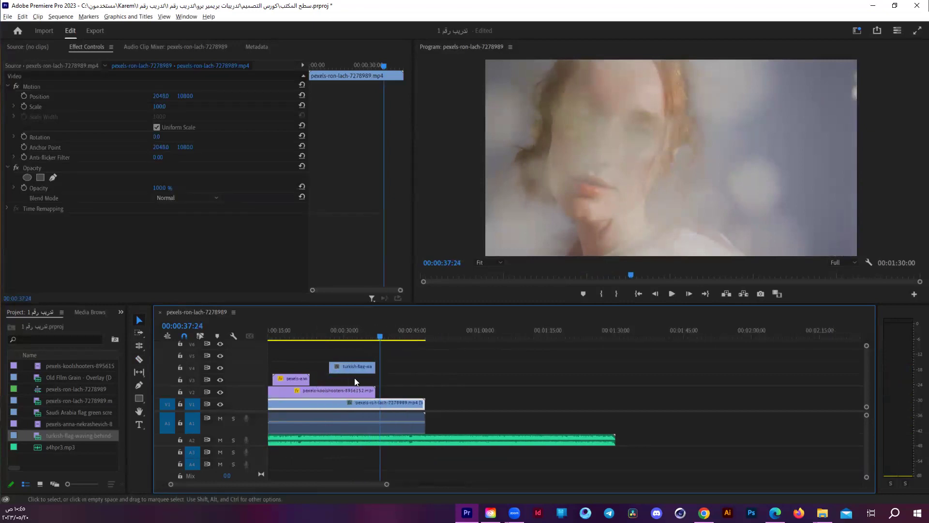
pyautogui.press('Up')
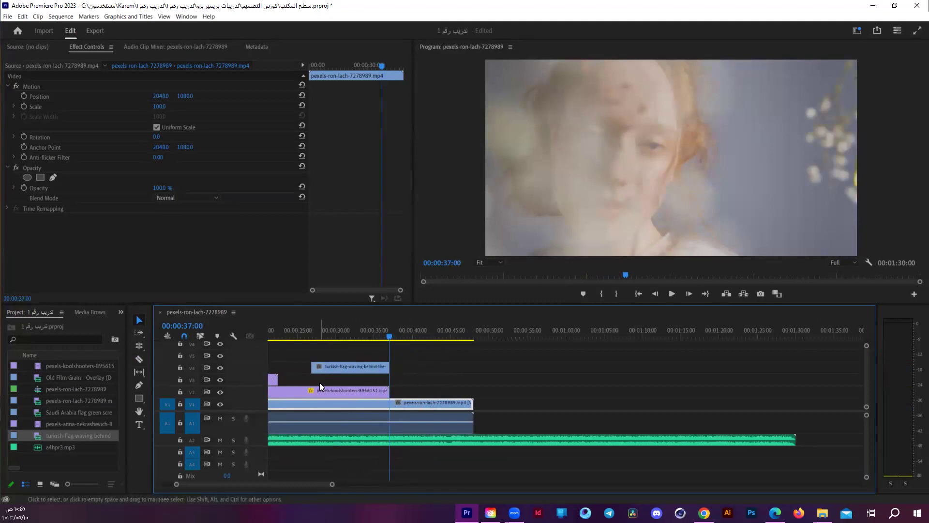
pyautogui.moveTo(289, 387); pyautogui.dragTo(304, 381)
pyautogui.moveTo(365, 332); pyautogui.dragTo(383, 334)
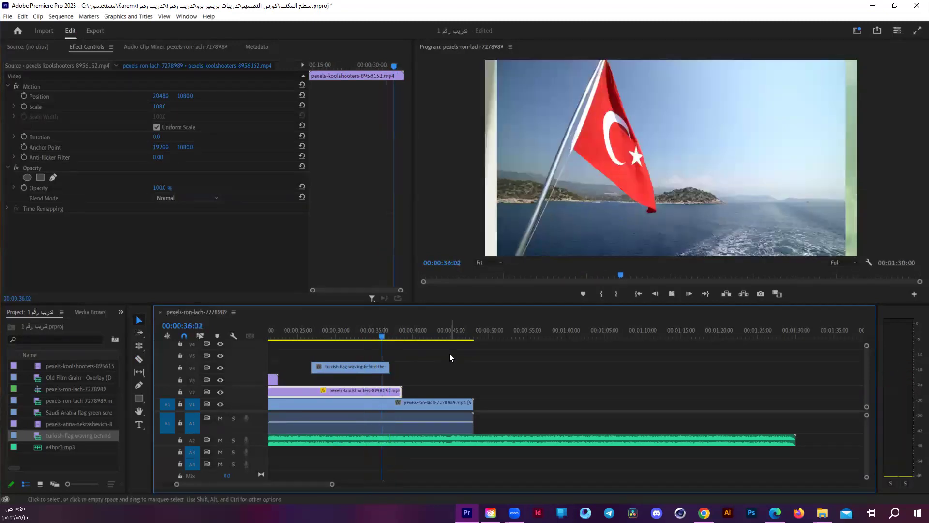
pyautogui.press('space')
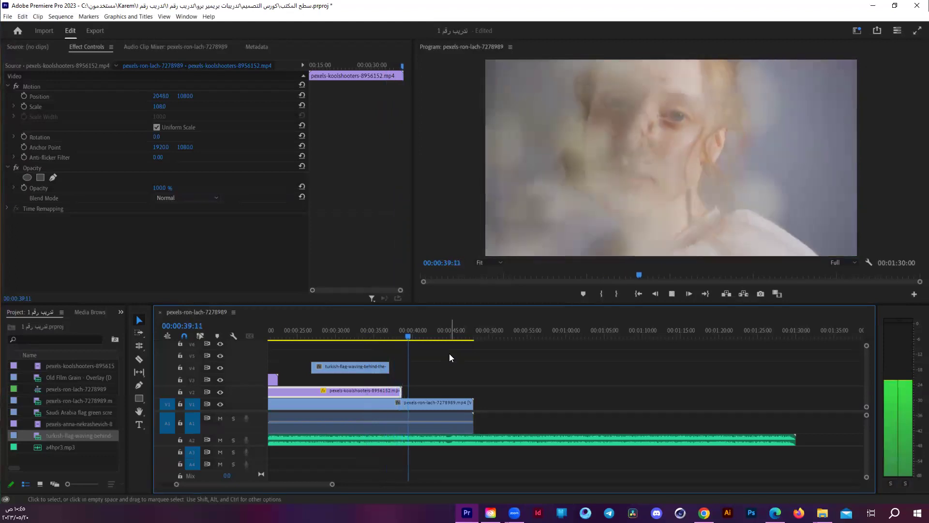
pyautogui.press('space')
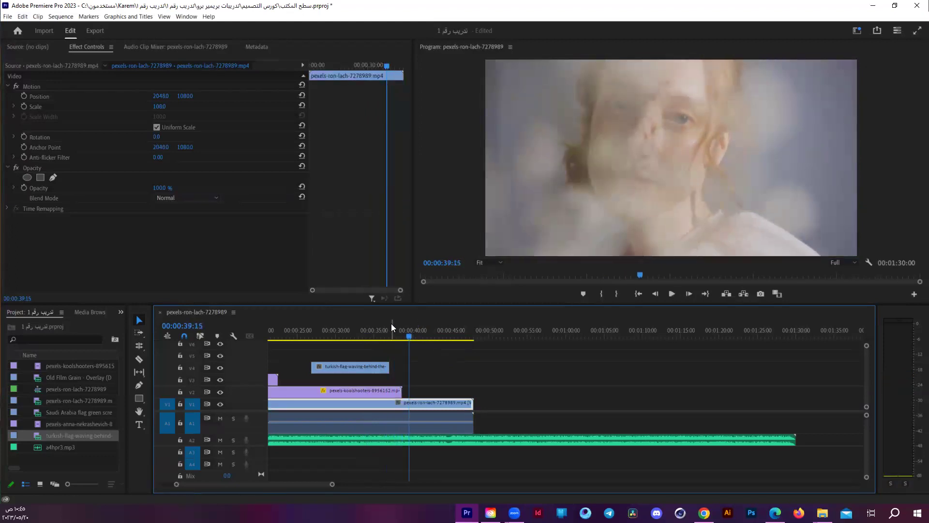
pyautogui.moveTo(394, 325); pyautogui.dragTo(390, 327)
pyautogui.press('space')
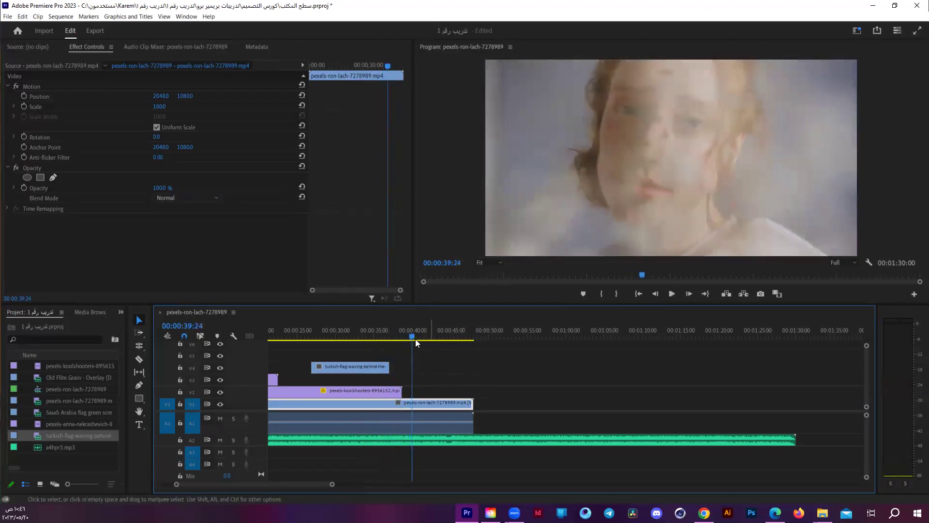
pyautogui.moveTo(400, 333); pyautogui.dragTo(402, 333)
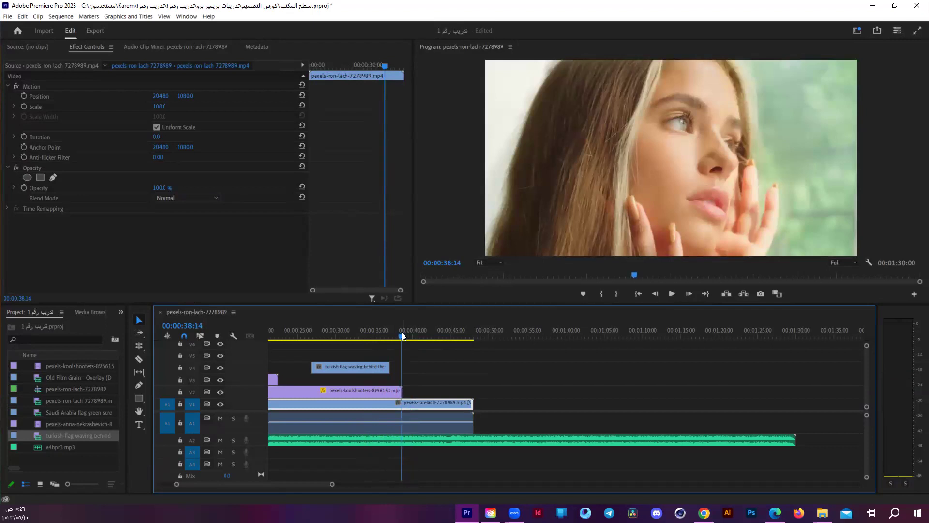
pyautogui.press('-')
# - Delete the Old Film Grain overlay on V3 together with its A3 audio
pyautogui.moveTo(294, 330); pyautogui.dragTo(269, 330)
pyautogui.press('space')
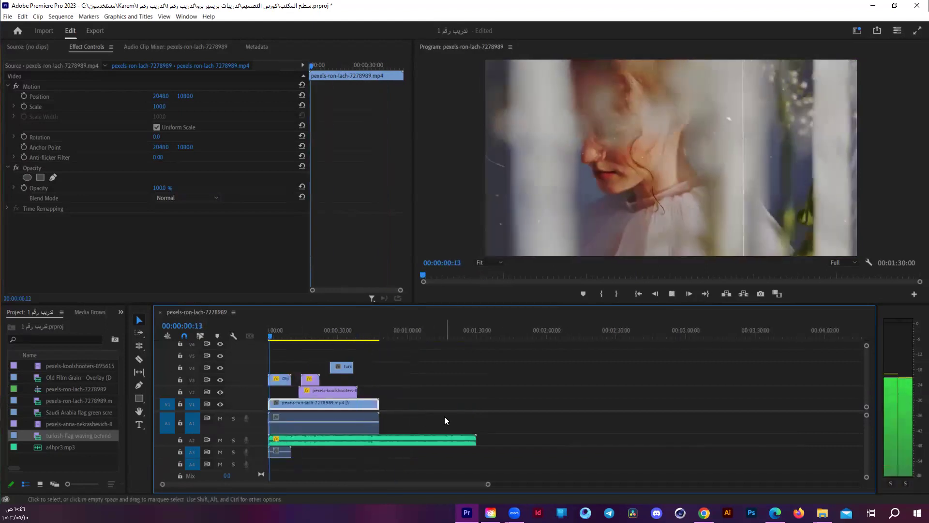
pyautogui.press('space')
pyautogui.click(281, 378)
pyautogui.keyDown('shift'); pyautogui.click(284, 453); pyautogui.keyUp('shift')
pyautogui.press('Delete')
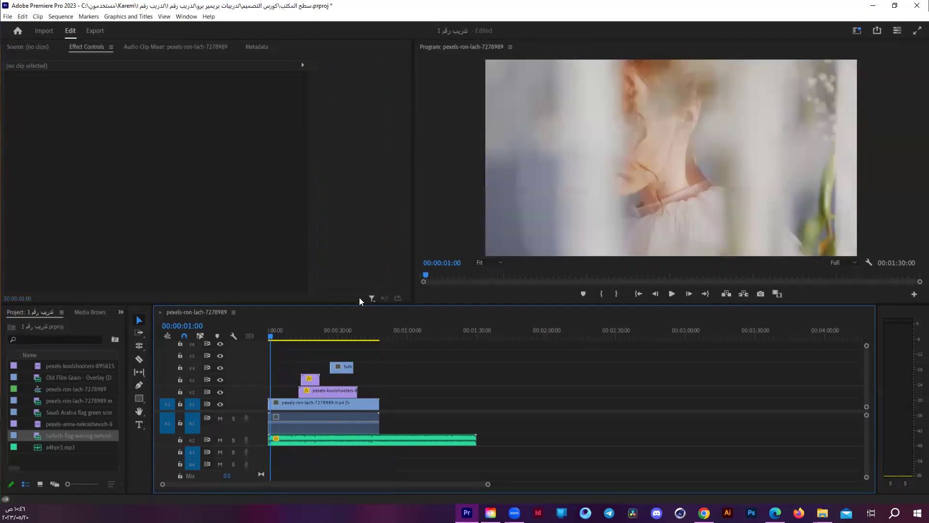
# - Delete the Turkish flag clip from V4 and select the V1 clip to inspect it
pyautogui.click(337, 369)
pyautogui.press('Delete')
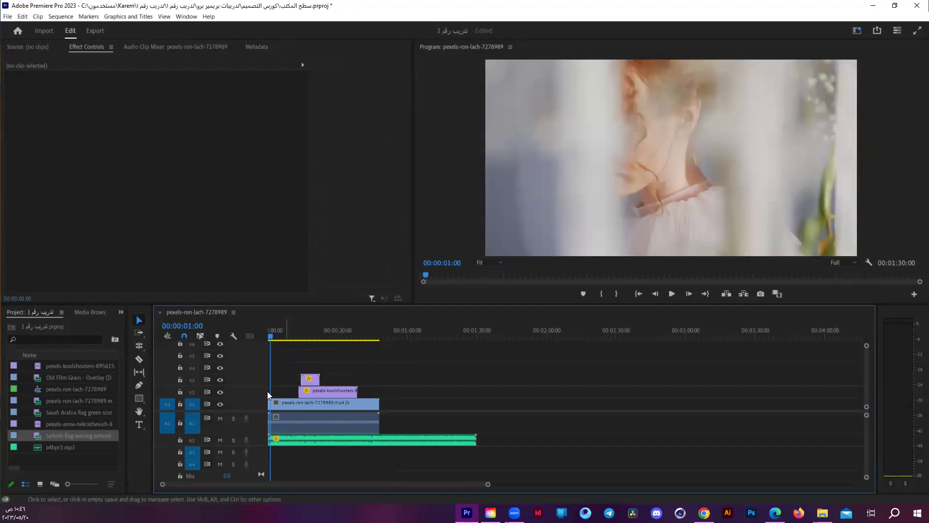
pyautogui.click(274, 405)
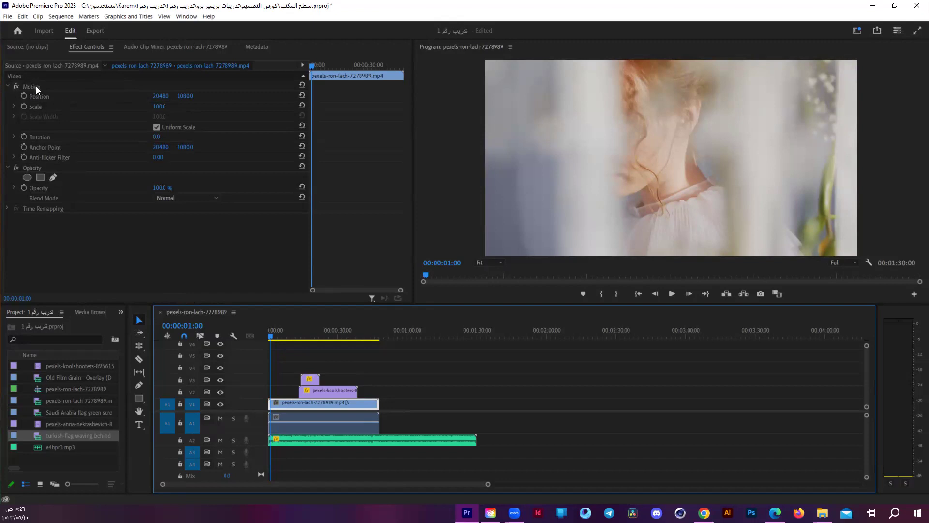
# - Delete the Volume Level keyframes on a4hpr3.mp3 so it stays at 0.0 dB
pyautogui.click(7, 86)
pyautogui.click(10, 97)
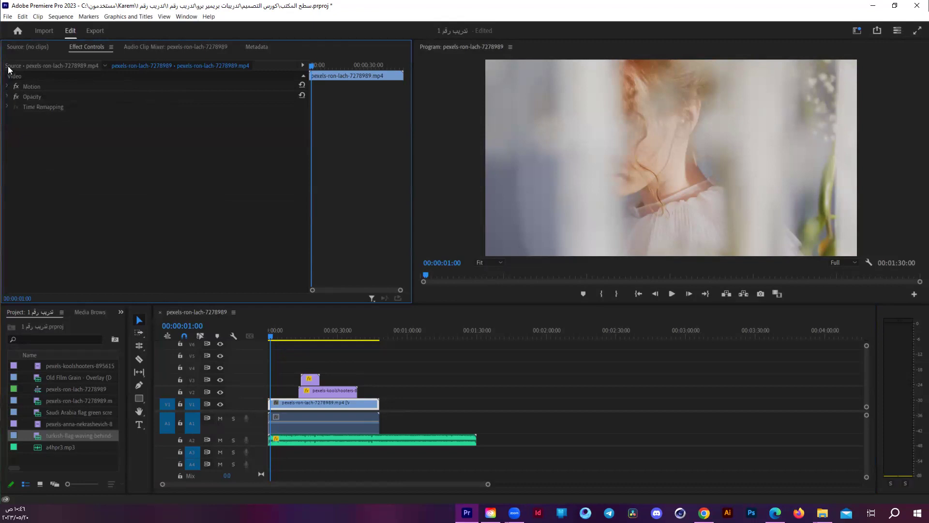
pyautogui.click(288, 443)
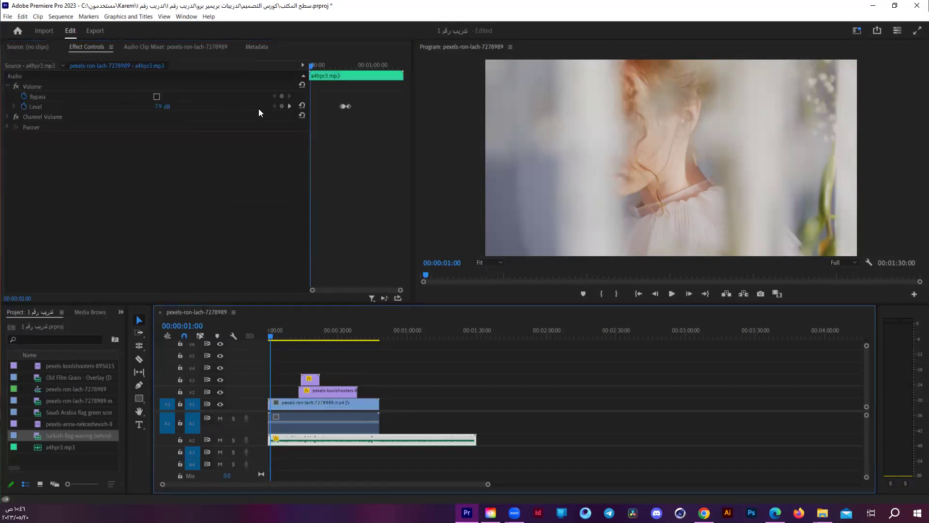
pyautogui.moveTo(334, 110); pyautogui.dragTo(369, 94)
pyautogui.press('Delete')
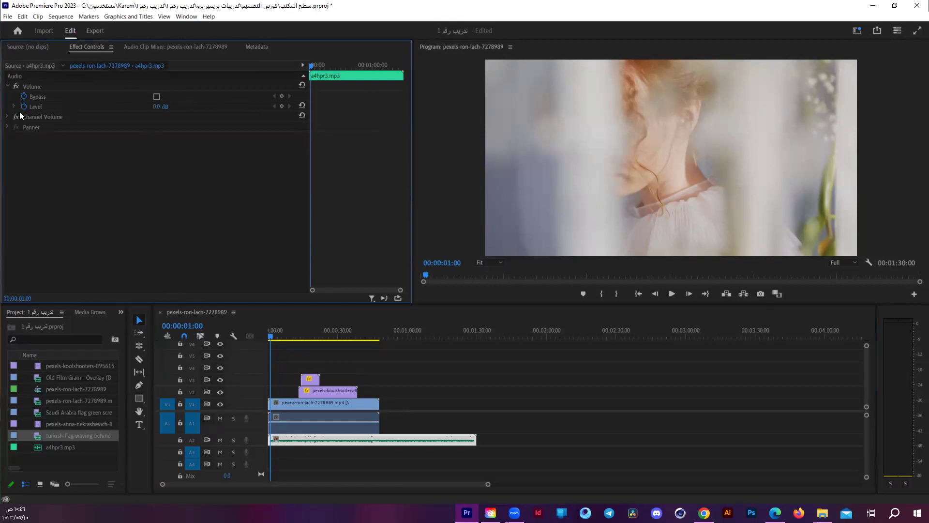
pyautogui.click(8, 83)
pyautogui.click(8, 87)
pyautogui.click(8, 117)
# - Select the V1 pexels-ron-lach clip alone and expand its Motion properties
pyautogui.click(296, 404)
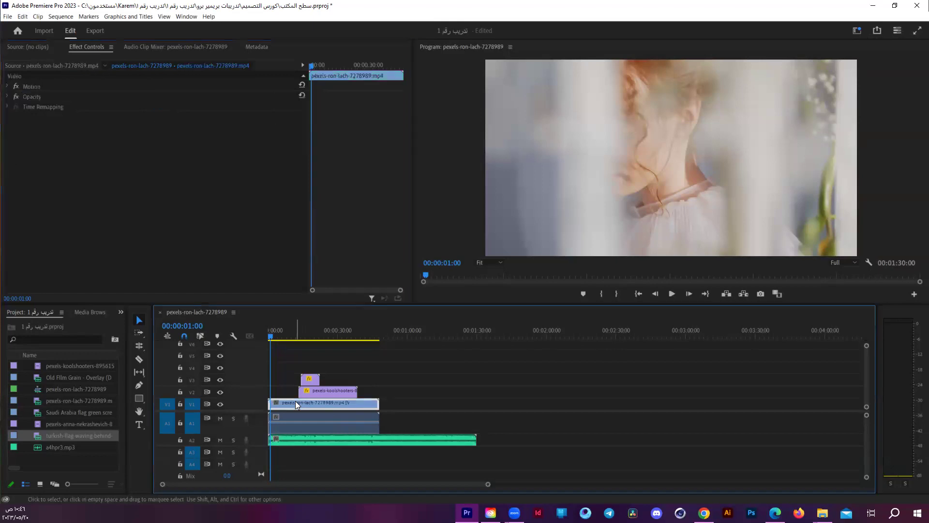
pyautogui.click(333, 390)
pyautogui.click(311, 403)
pyautogui.moveTo(354, 367); pyautogui.dragTo(312, 409)
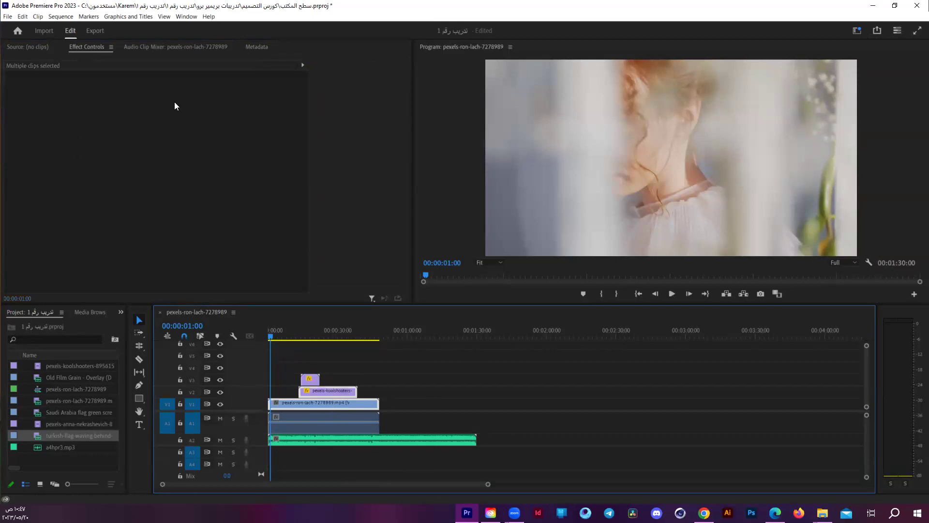
pyautogui.click(413, 405)
pyautogui.click(299, 401)
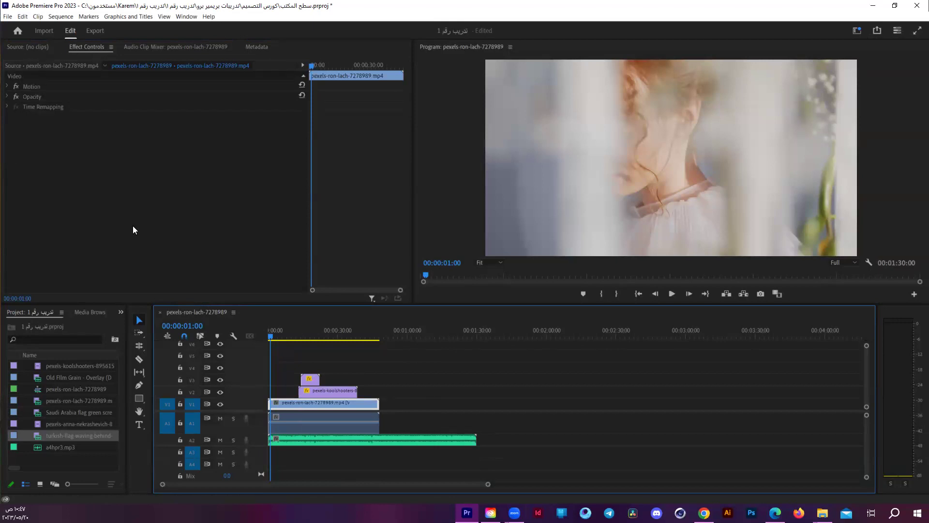
pyautogui.click(8, 86)
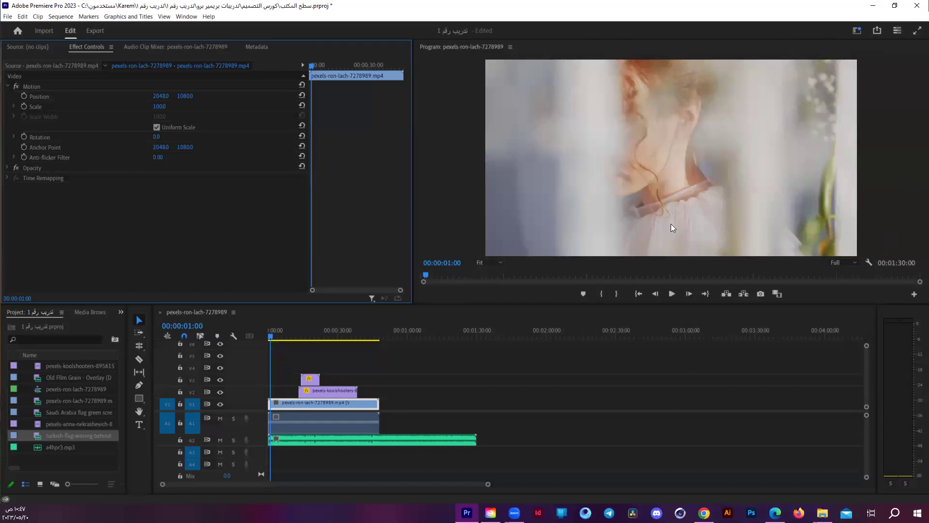
# - Move the koolshooters clip to the start of V2 and shift its Position X
pyautogui.moveTo(316, 387); pyautogui.dragTo(285, 390)
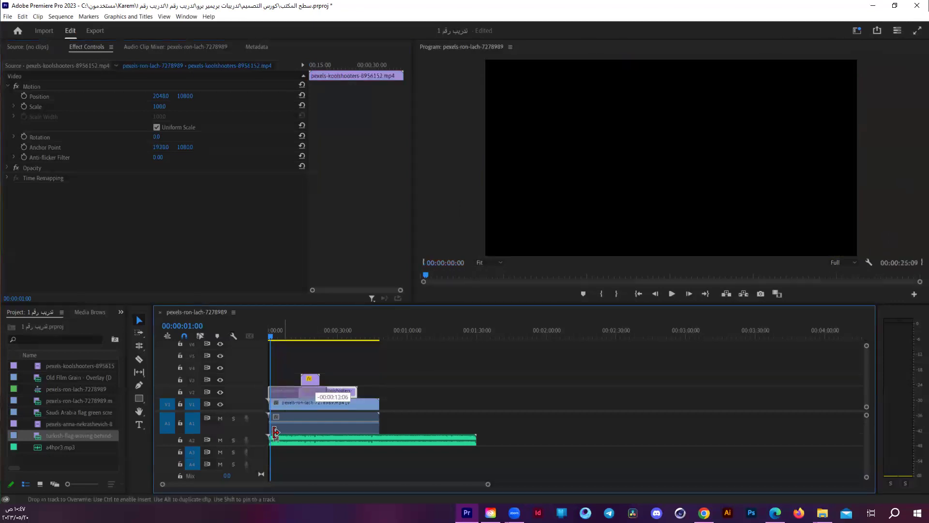
pyautogui.moveTo(275, 432); pyautogui.dragTo(273, 432)
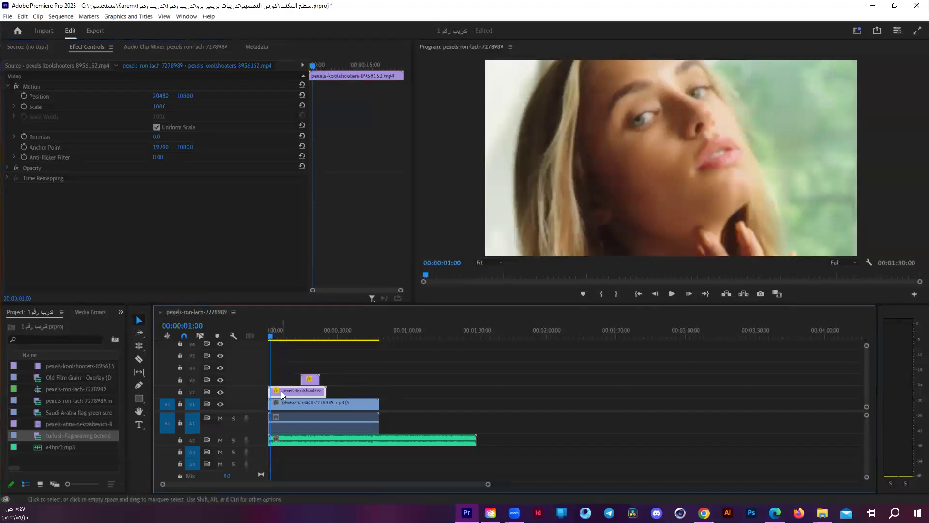
pyautogui.moveTo(169, 96); pyautogui.dragTo(251, 95)
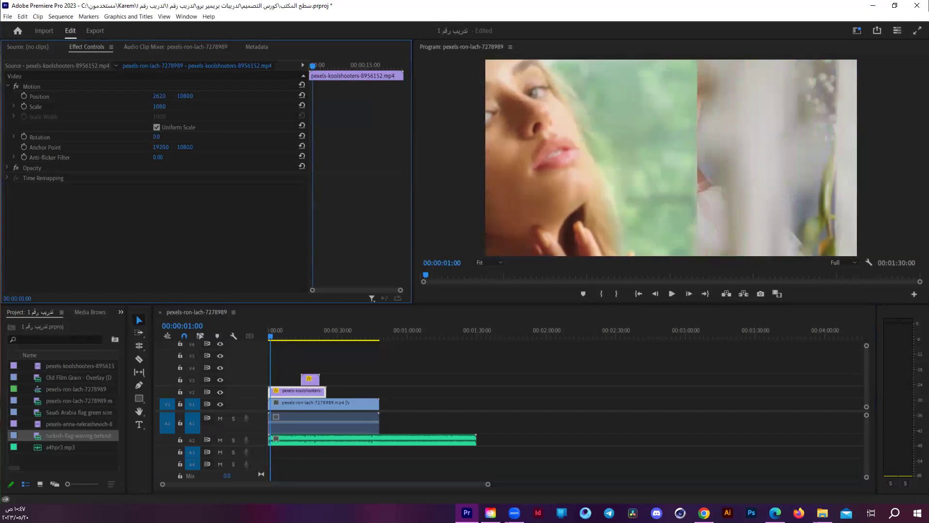
pyautogui.moveTo(251, 96)
pyautogui.mouseDown()
pyautogui.moveTo(287, 96)
pyautogui.moveTo(237, 96)
pyautogui.mouseUp()
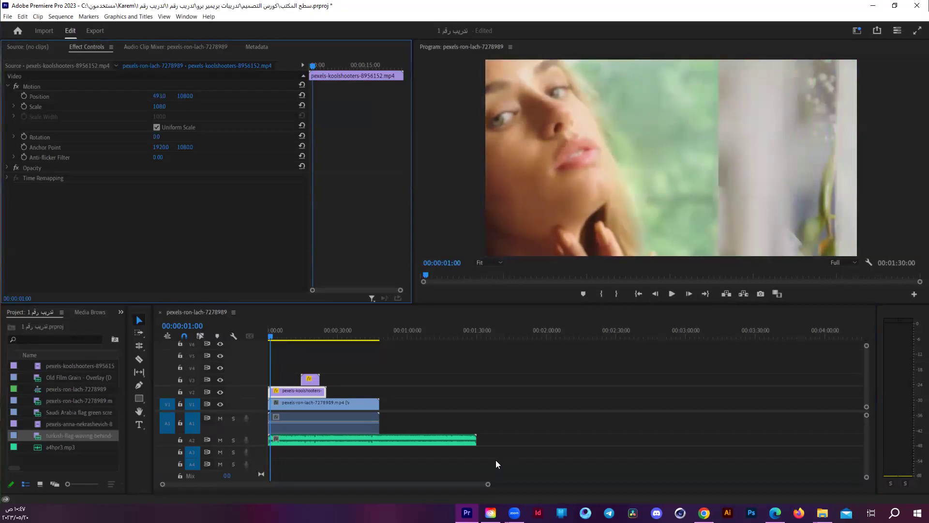
# - Offset the V1 clip's Position X, fine-tune koolshooters, and preview the split-screen
pyautogui.click(281, 405)
pyautogui.moveTo(160, 96); pyautogui.dragTo(252, 96)
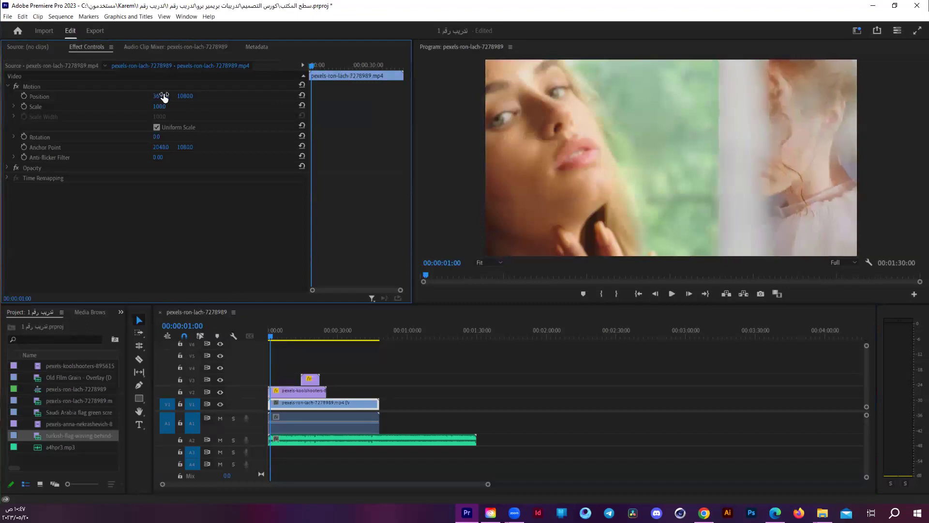
pyautogui.click(304, 390)
pyautogui.moveTo(159, 96); pyautogui.dragTo(147, 95)
pyautogui.press('space')
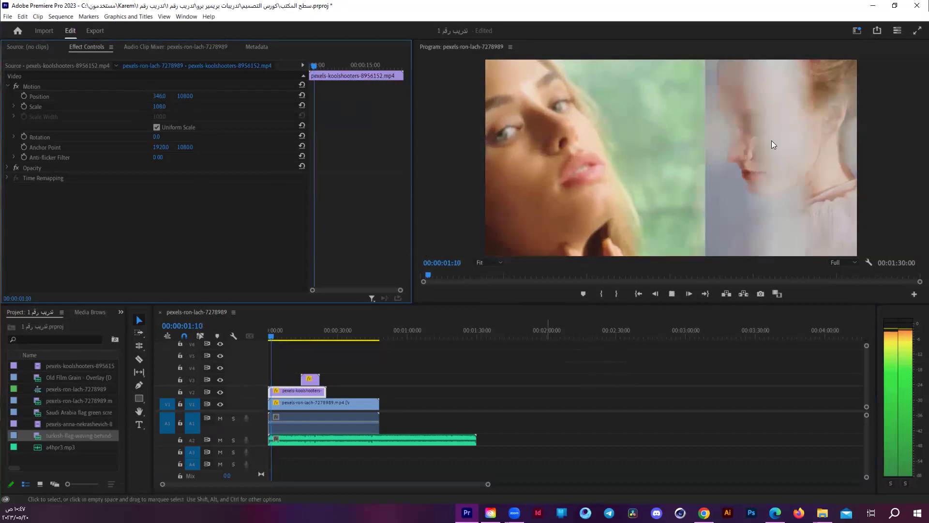
pyautogui.press('space')
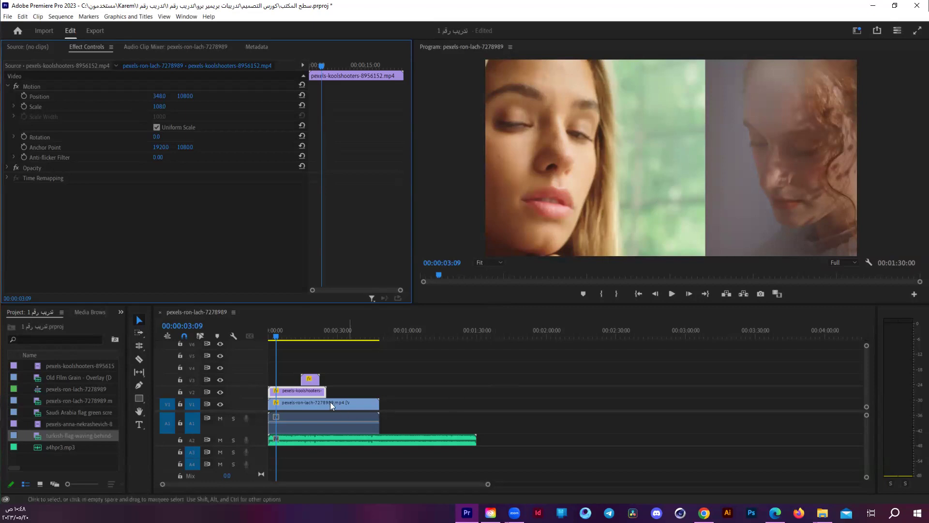
pyautogui.click(279, 390)
pyautogui.moveTo(157, 96); pyautogui.dragTo(145, 96)
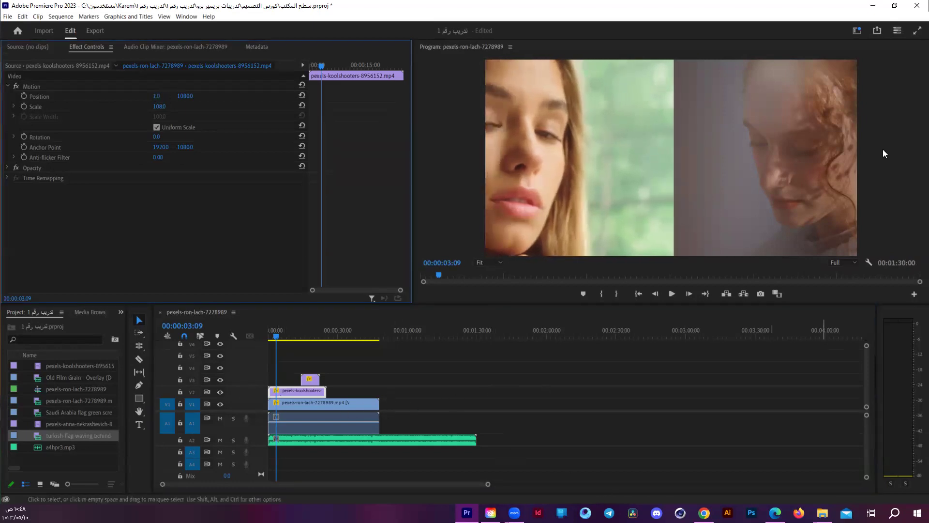
pyautogui.press('space')
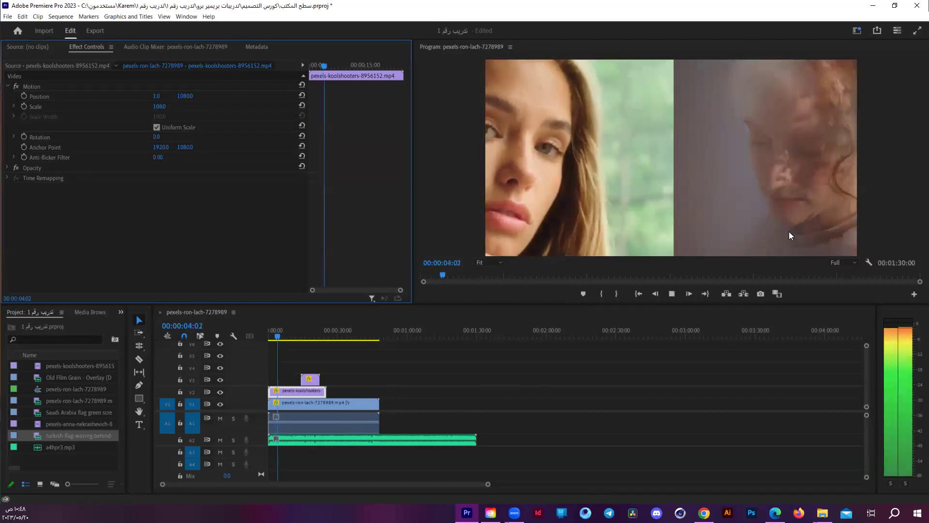
pyautogui.press('space')
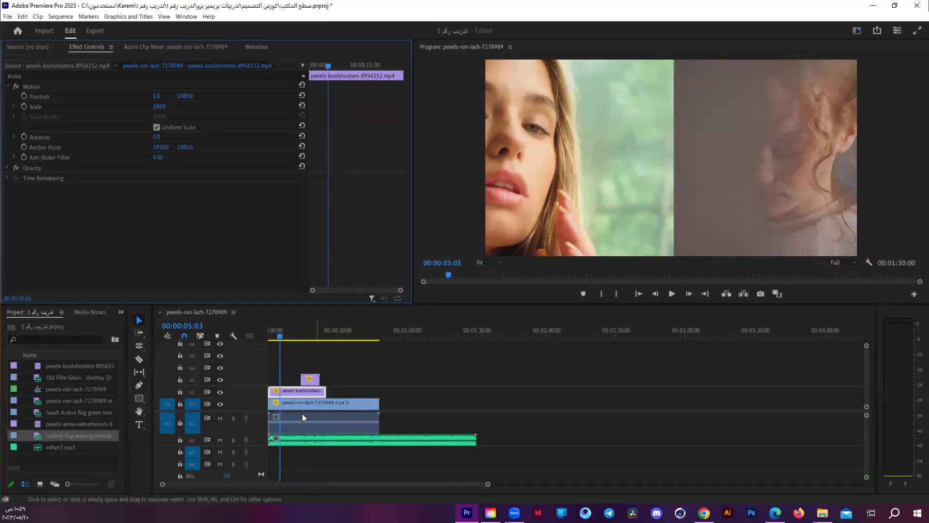
pyautogui.press('space')
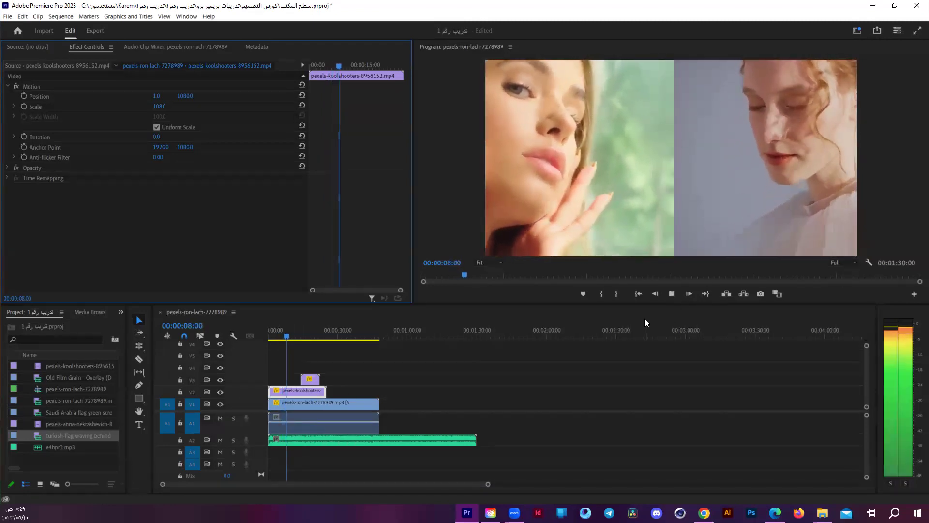
pyautogui.press('space')
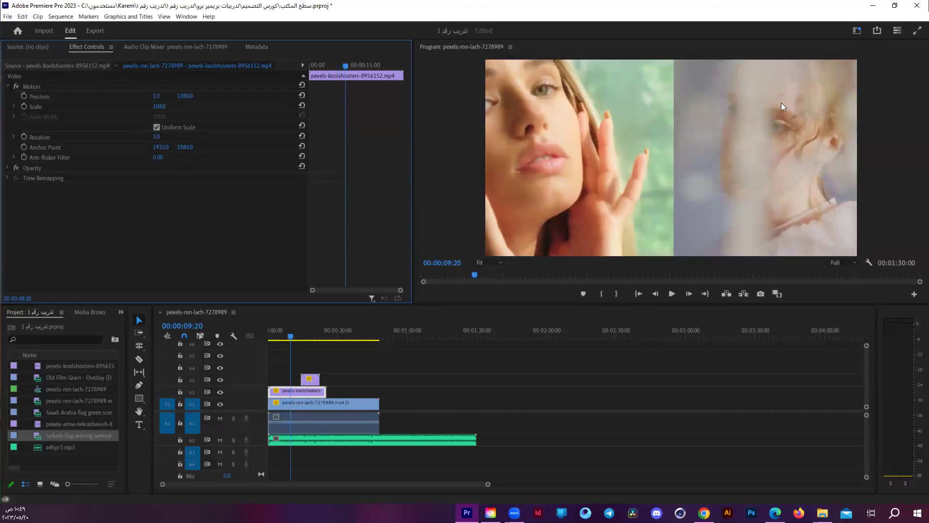
# - Lower koolshooters in frame, then lift ron-lach to V4 and slide it right
pyautogui.moveTo(184, 96); pyautogui.dragTo(266, 96)
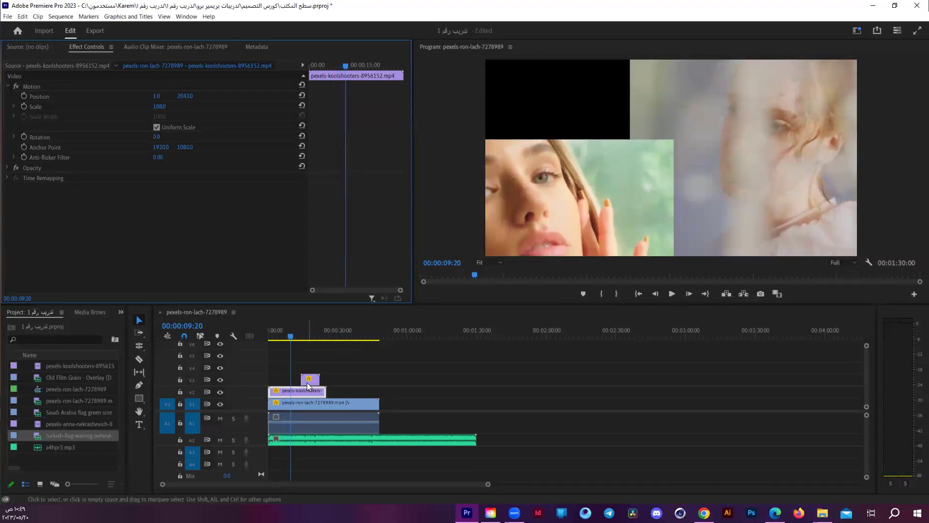
pyautogui.moveTo(308, 382); pyautogui.dragTo(436, 379)
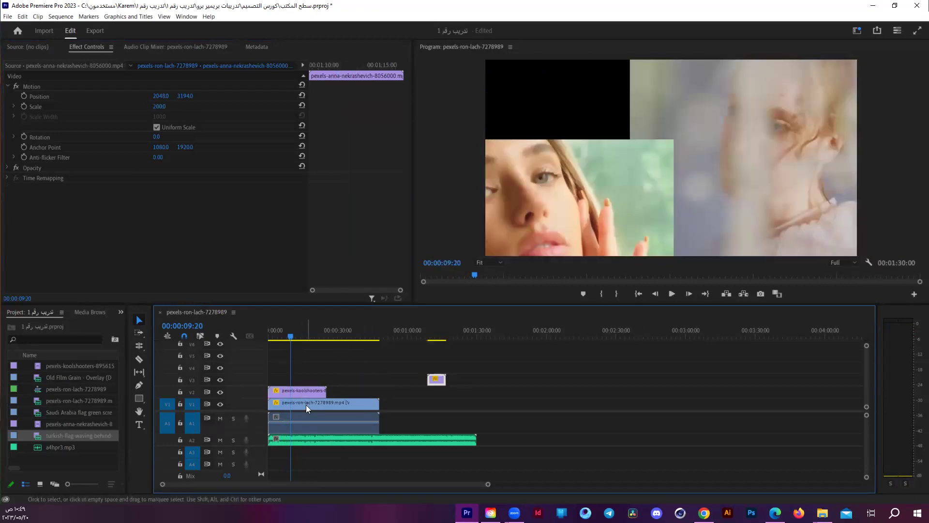
pyautogui.moveTo(306, 408); pyautogui.dragTo(307, 370)
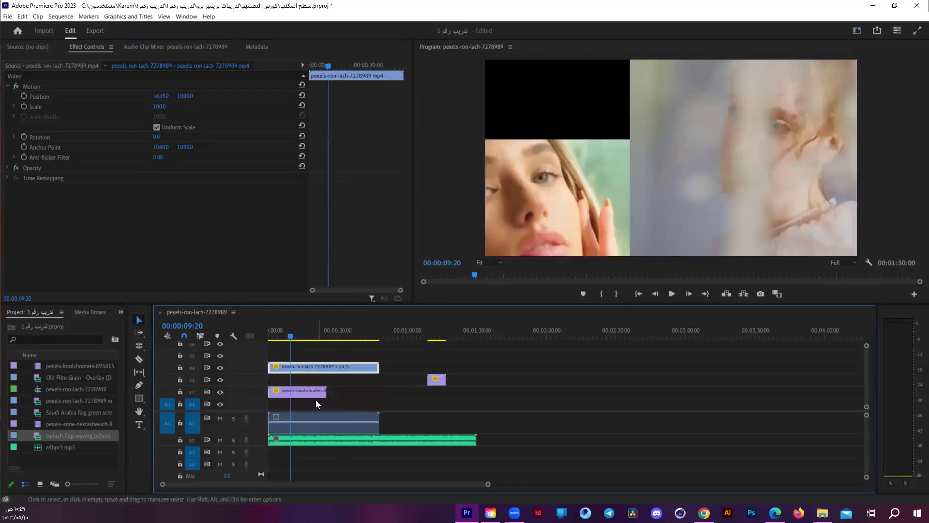
pyautogui.moveTo(161, 96)
pyautogui.mouseDown()
pyautogui.moveTo(203, 96)
pyautogui.moveTo(191, 96)
pyautogui.mouseUp()
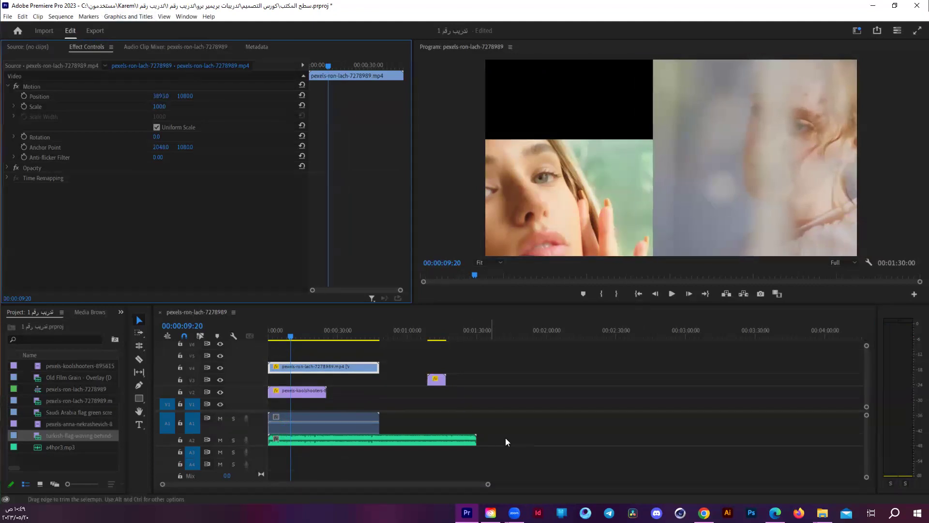
# - Place the anna-nekrashevich clip on V1 at the sequence start, keeping koolshooters on V2
pyautogui.moveTo(291, 391)
pyautogui.mouseDown()
pyautogui.moveTo(290, 403)
pyautogui.moveTo(320, 390)
pyautogui.mouseUp()
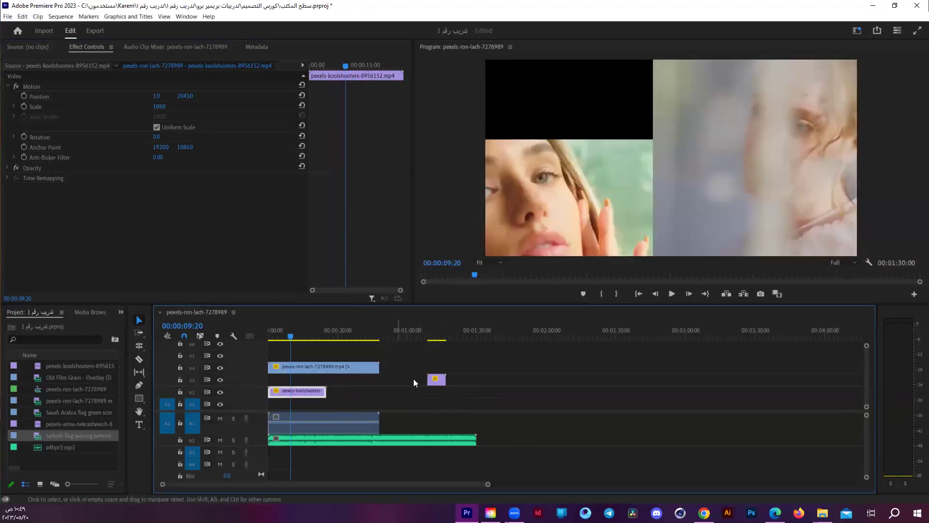
pyautogui.moveTo(436, 379); pyautogui.dragTo(269, 403)
pyautogui.moveTo(279, 331); pyautogui.dragTo(269, 332)
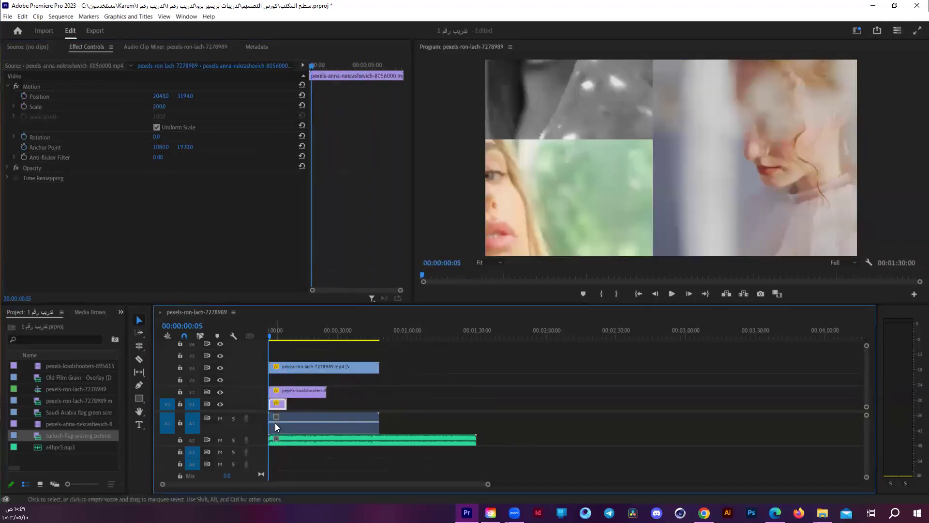
# - Scale the anna-nekrashevich clip to 77 and position it top-left, checking with V2 and V4 hidden
pyautogui.moveTo(161, 107)
pyautogui.mouseDown()
pyautogui.moveTo(142, 107)
pyautogui.moveTo(141, 95)
pyautogui.mouseUp()
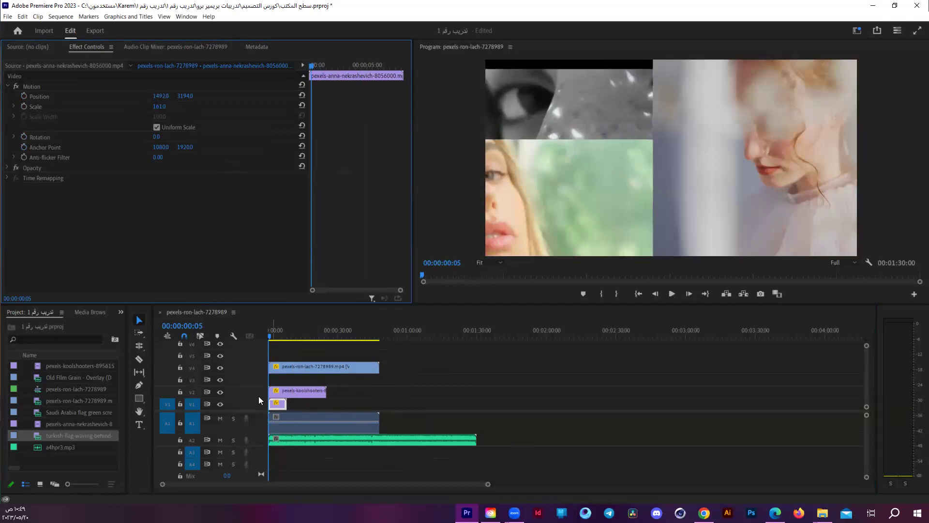
pyautogui.click(220, 392)
pyautogui.click(221, 368)
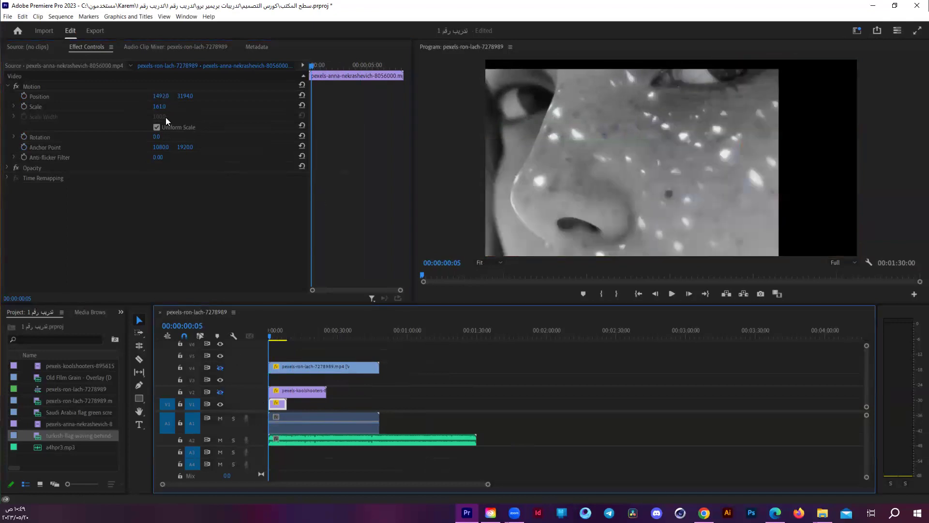
pyautogui.moveTo(160, 107)
pyautogui.mouseDown()
pyautogui.moveTo(143, 107)
pyautogui.moveTo(148, 96)
pyautogui.moveTo(189, 98)
pyautogui.moveTo(144, 106)
pyautogui.moveTo(145, 96)
pyautogui.mouseUp()
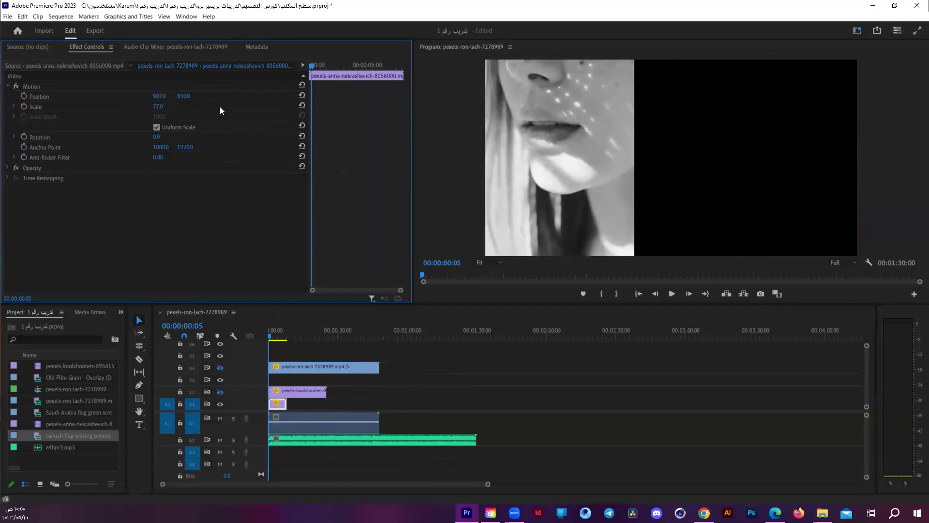
pyautogui.click(220, 392)
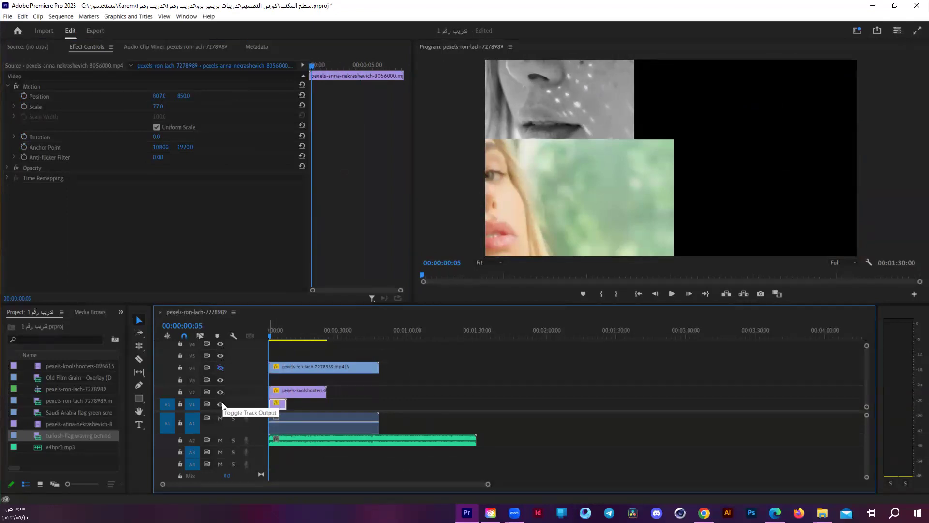
pyautogui.click(220, 367)
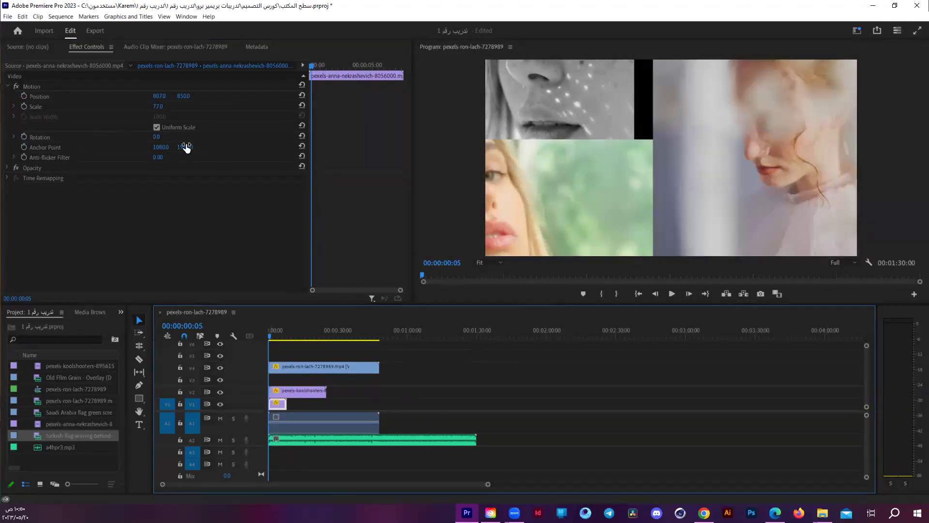
pyautogui.moveTo(161, 97); pyautogui.dragTo(164, 96)
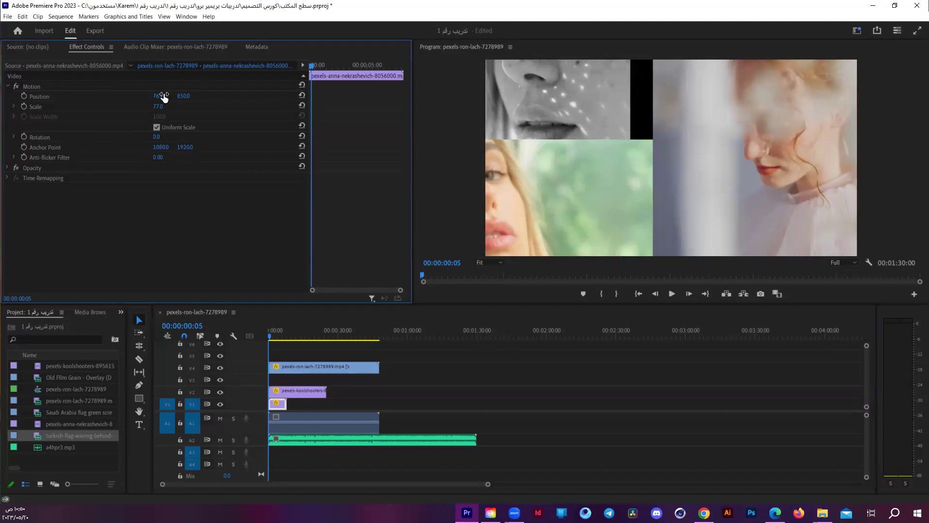
# - Nudge ron-lach's Position X left to 367.1, move it to V3, and preview the layout
pyautogui.click(287, 368)
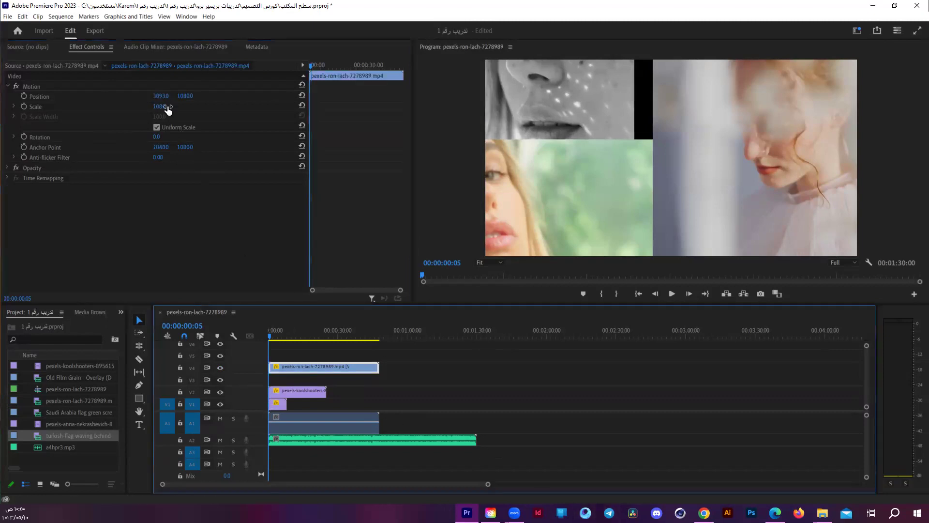
pyautogui.moveTo(161, 96); pyautogui.dragTo(140, 95)
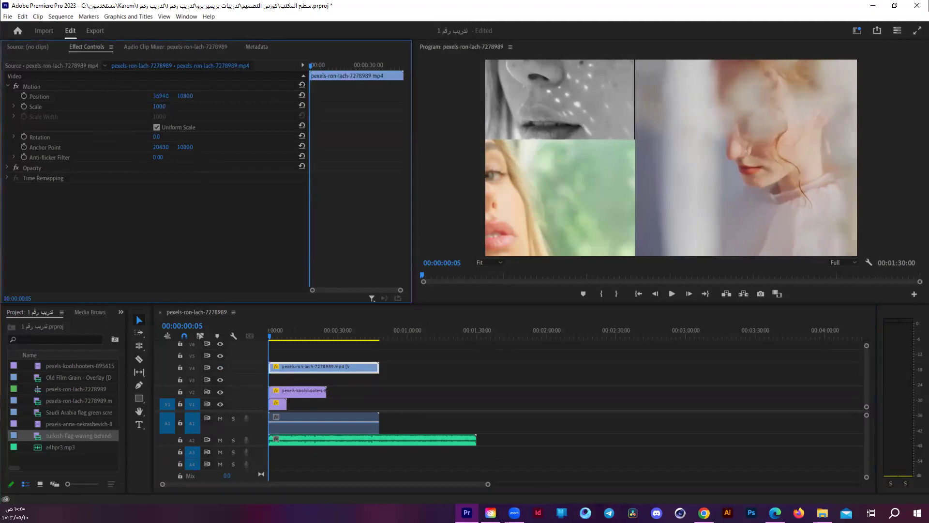
pyautogui.moveTo(300, 368); pyautogui.dragTo(293, 379)
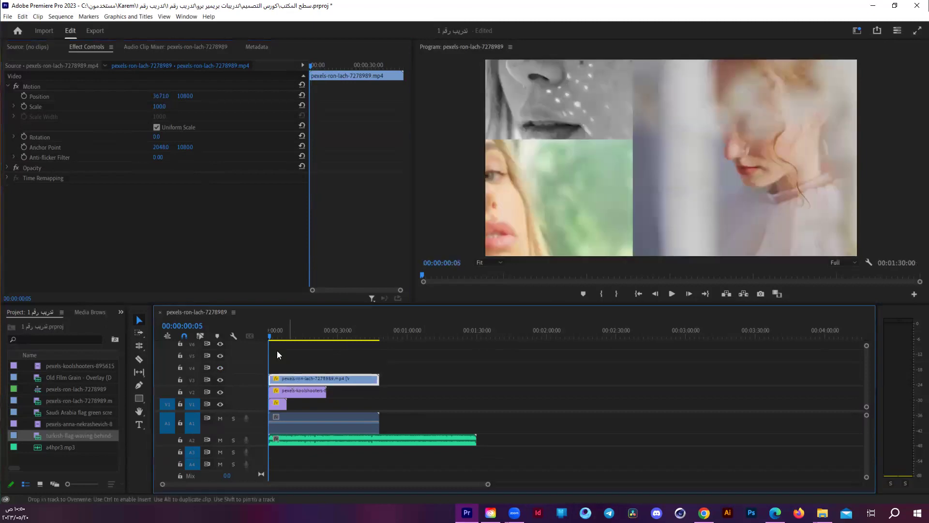
pyautogui.press('space')
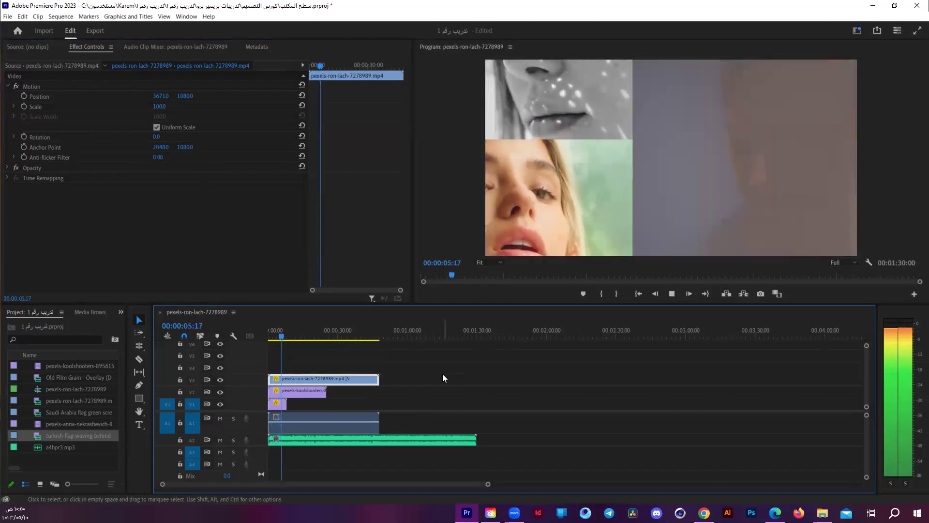
pyautogui.press('space')
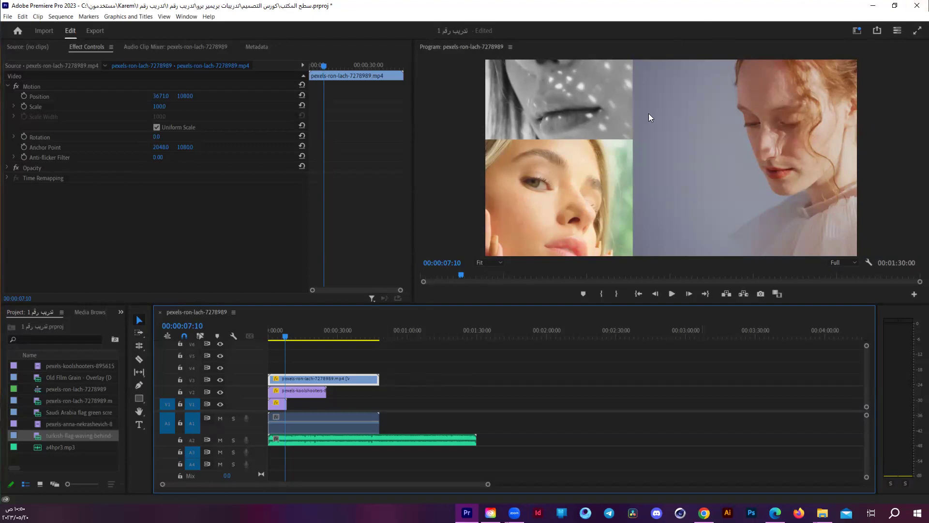
pyautogui.click(284, 335)
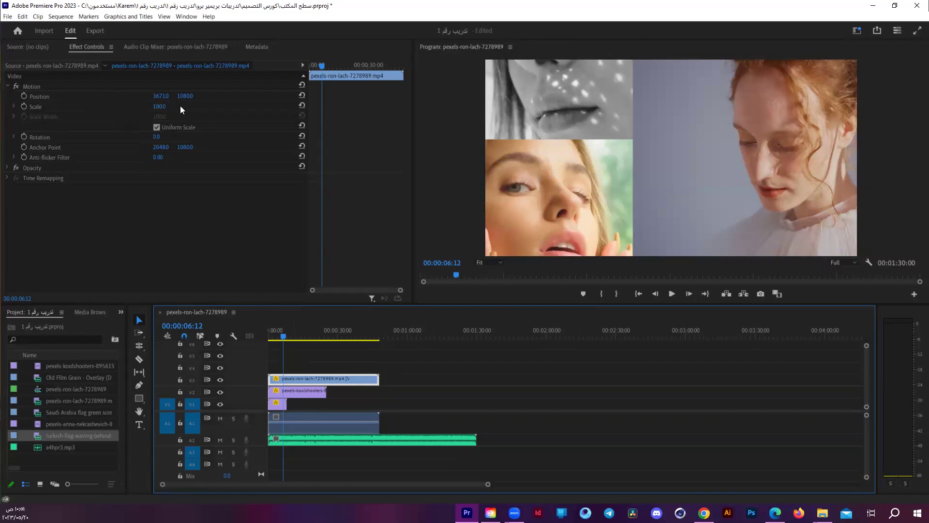
# - Set ron-lach's Scale to 227 and Position X to 254, then preview playback
pyautogui.moveTo(156, 107); pyautogui.dragTo(120, 108)
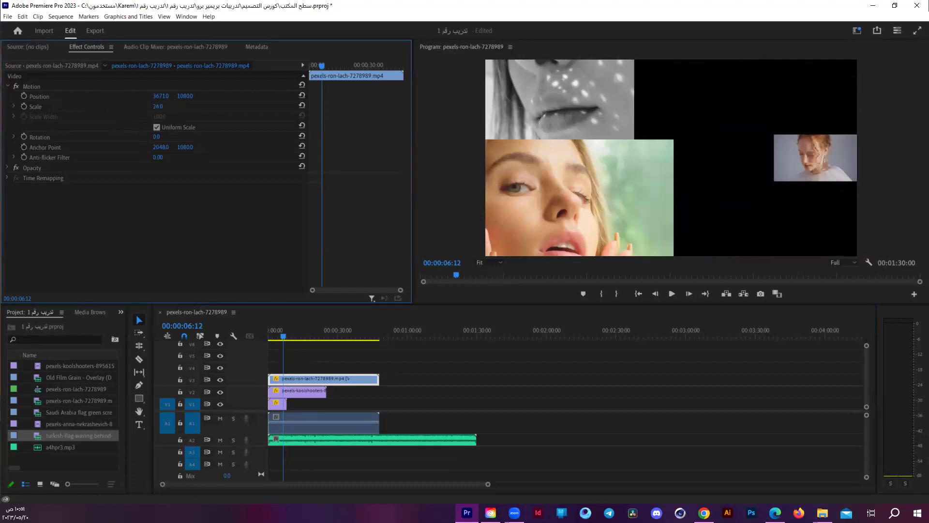
pyautogui.moveTo(158, 106); pyautogui.dragTo(261, 106)
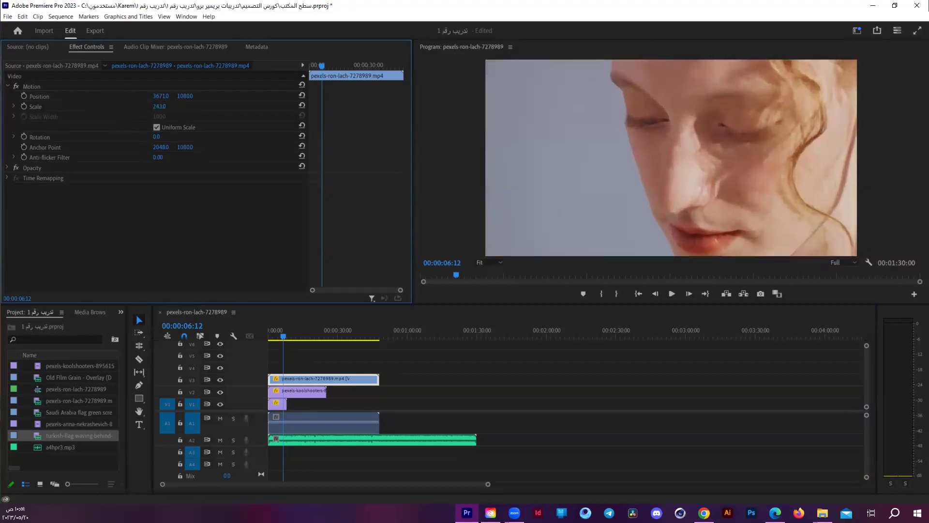
pyautogui.moveTo(158, 106); pyautogui.dragTo(162, 106)
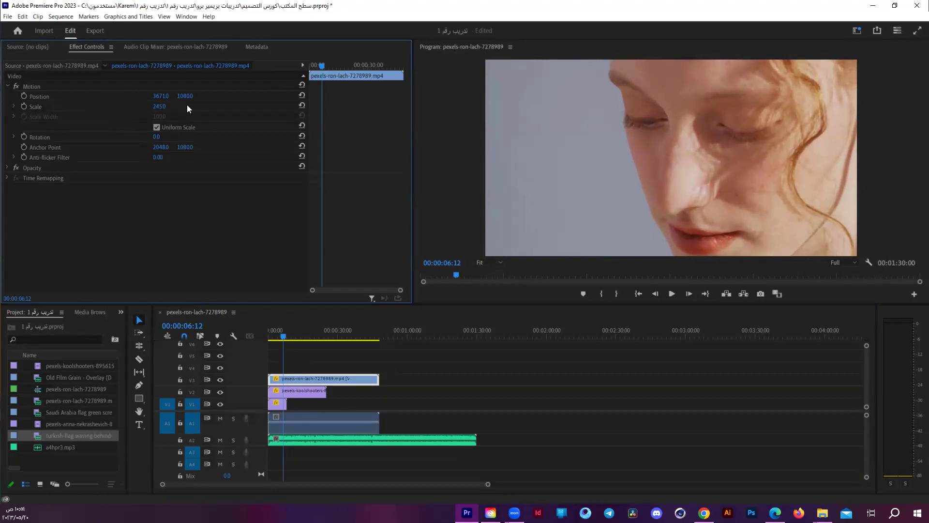
pyautogui.moveTo(160, 106)
pyautogui.mouseDown()
pyautogui.moveTo(142, 106)
pyautogui.moveTo(146, 96)
pyautogui.mouseUp()
pyautogui.press('space')
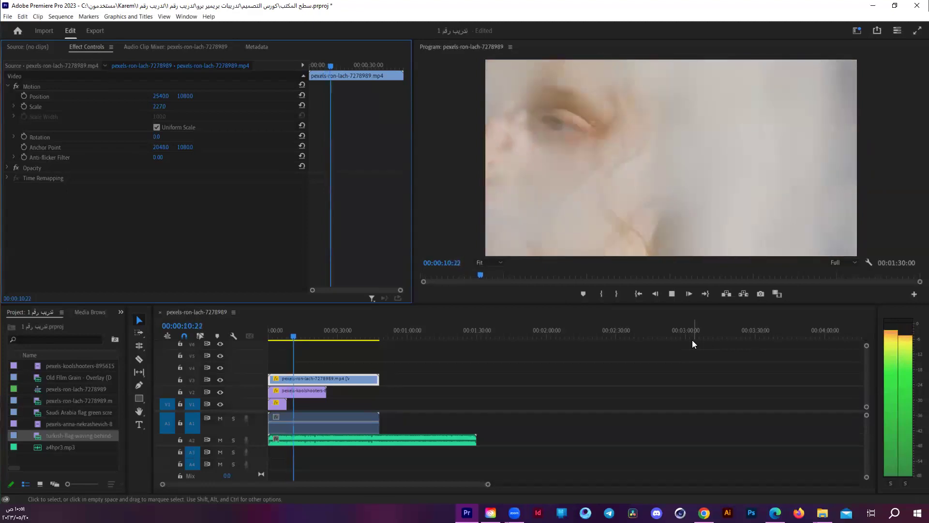
pyautogui.press('space')
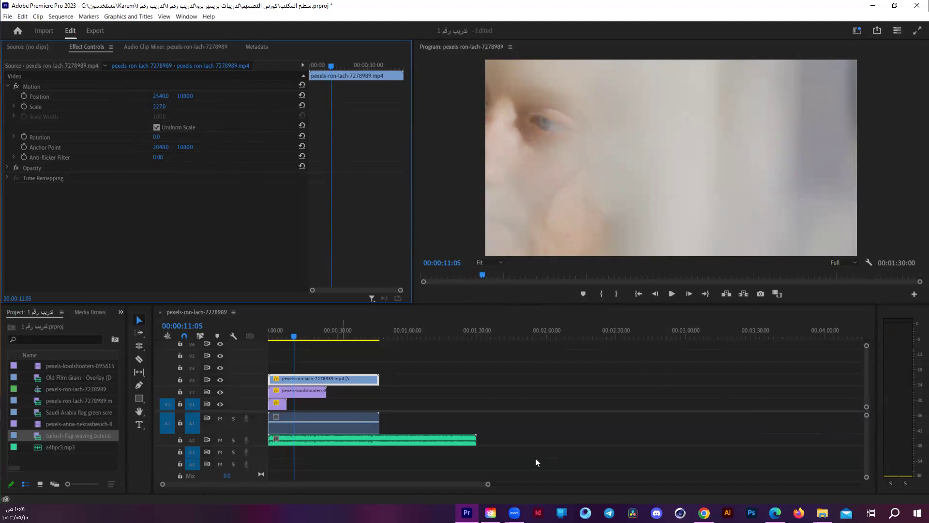
# - Deselect all clips and undo the recent layout edits back to the original clip stack
pyautogui.click(498, 404)
pyautogui.hotkey('ctrl', 'z')
pyautogui.hotkey('ctrl', 'z')
pyautogui.hotkey('ctrl', 'z')
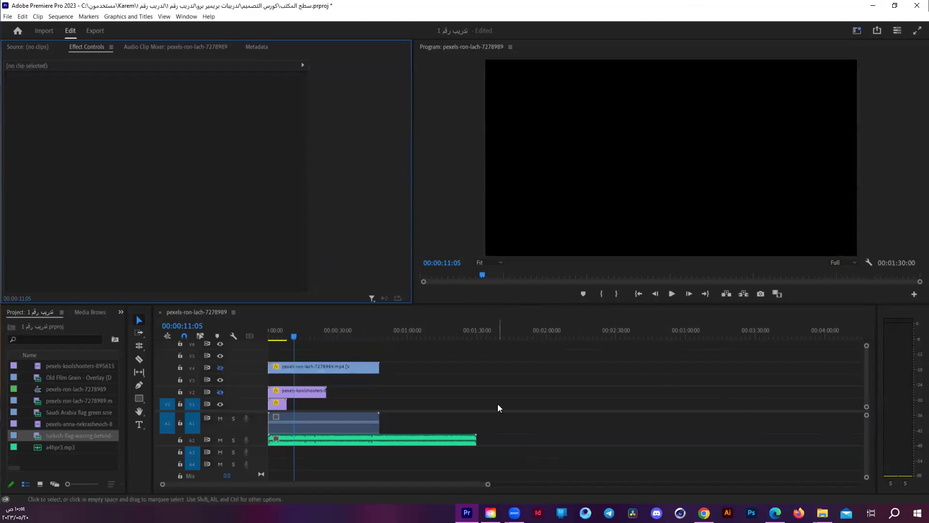
pyautogui.hotkey('ctrl', 'shift', 'z')
pyautogui.hotkey('ctrl', 'shift', 'z')
pyautogui.hotkey('ctrl', 'shift', 'z')
pyautogui.hotkey('ctrl', 'shift', 'z')
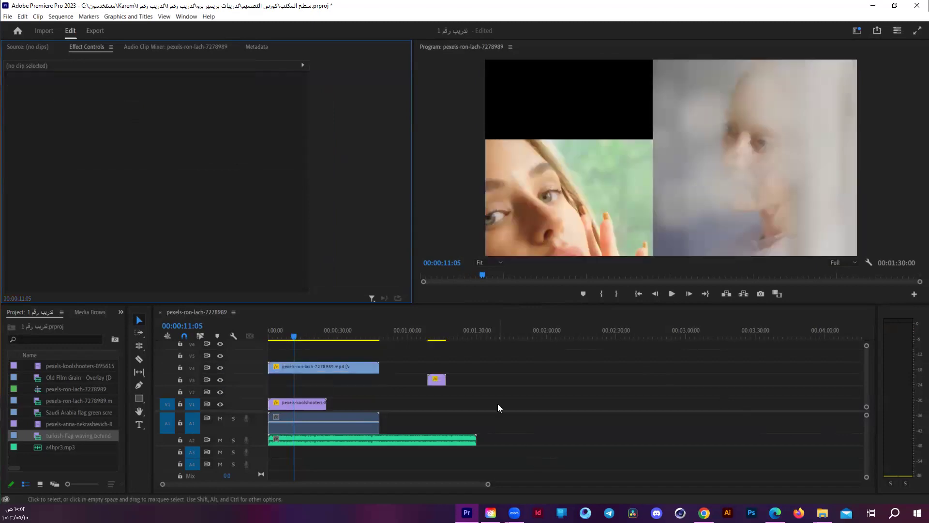
pyautogui.hotkey('ctrl', 'z')
pyautogui.hotkey('ctrl', 'z')
pyautogui.hotkey('ctrl', 'z')
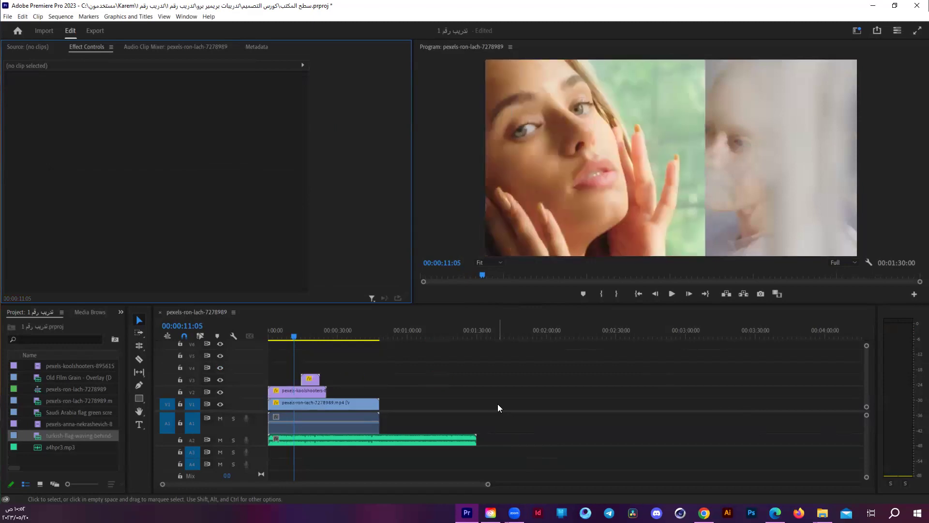
# - Shift the V2 koolshooters clip and the V3 clip slightly later, then return the playhead near the start
pyautogui.click(270, 331)
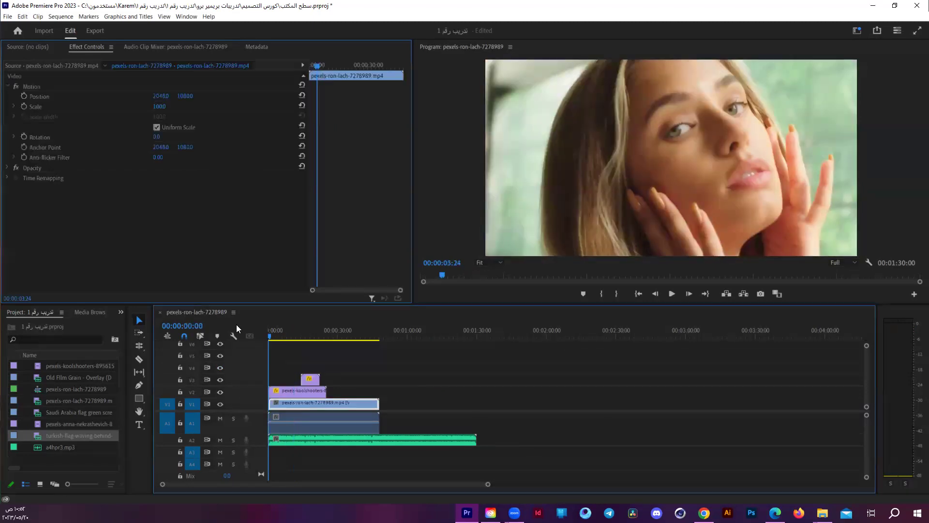
pyautogui.moveTo(298, 371); pyautogui.dragTo(290, 409)
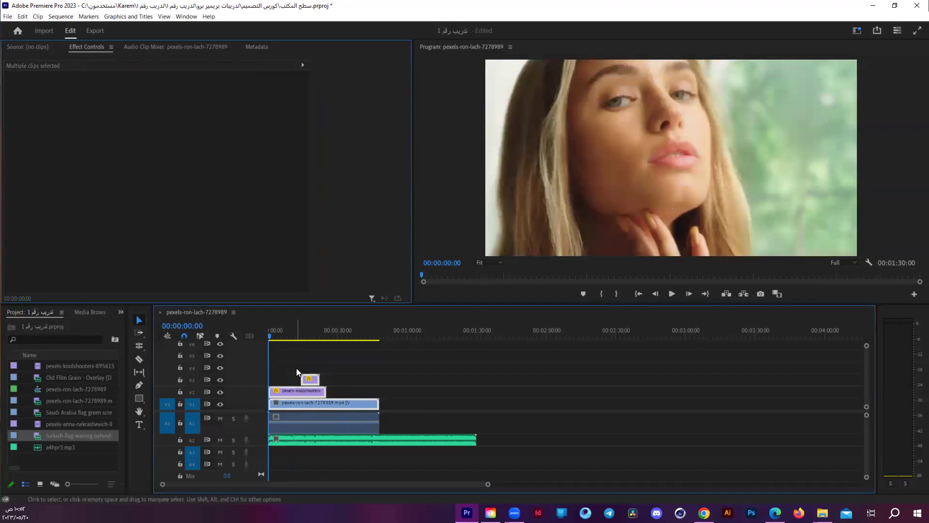
pyautogui.moveTo(309, 378); pyautogui.dragTo(335, 379)
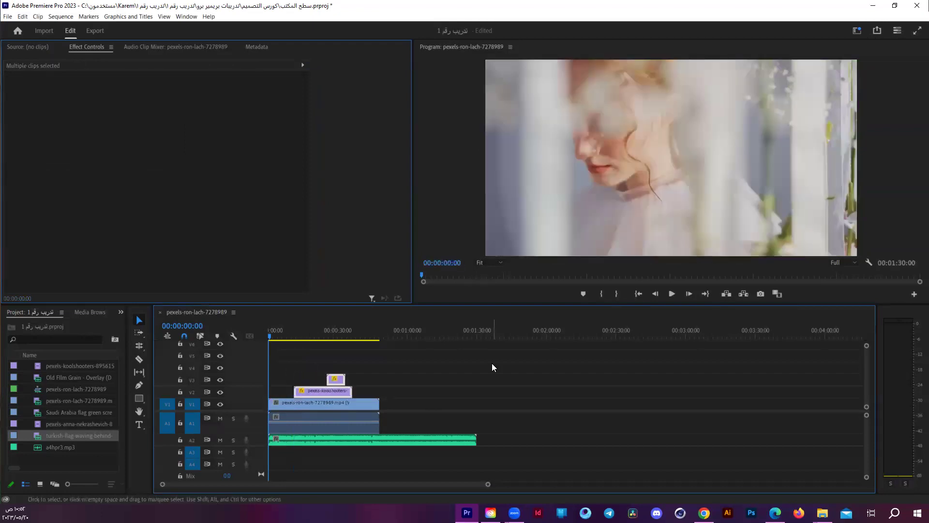
pyautogui.moveTo(306, 335)
pyautogui.mouseDown()
pyautogui.moveTo(276, 338)
pyautogui.moveTo(284, 341)
pyautogui.mouseUp()
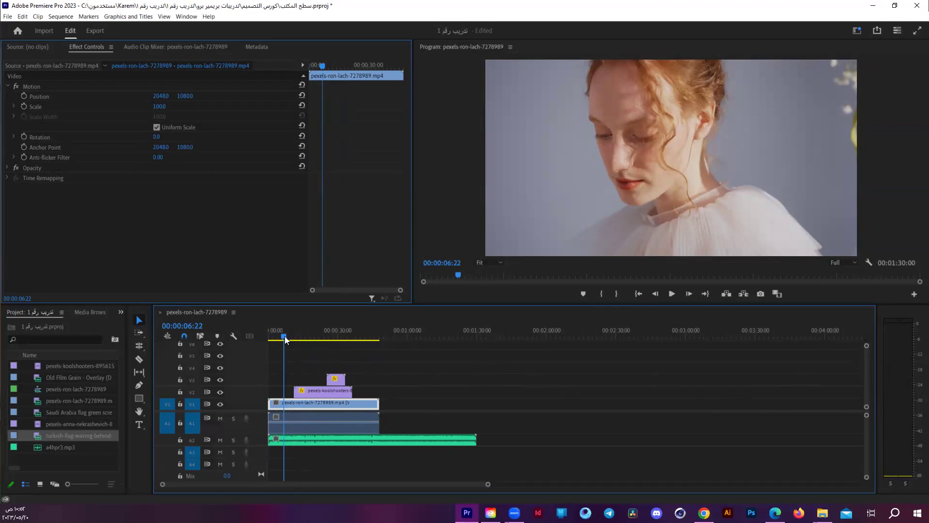
pyautogui.moveTo(285, 336); pyautogui.dragTo(274, 337)
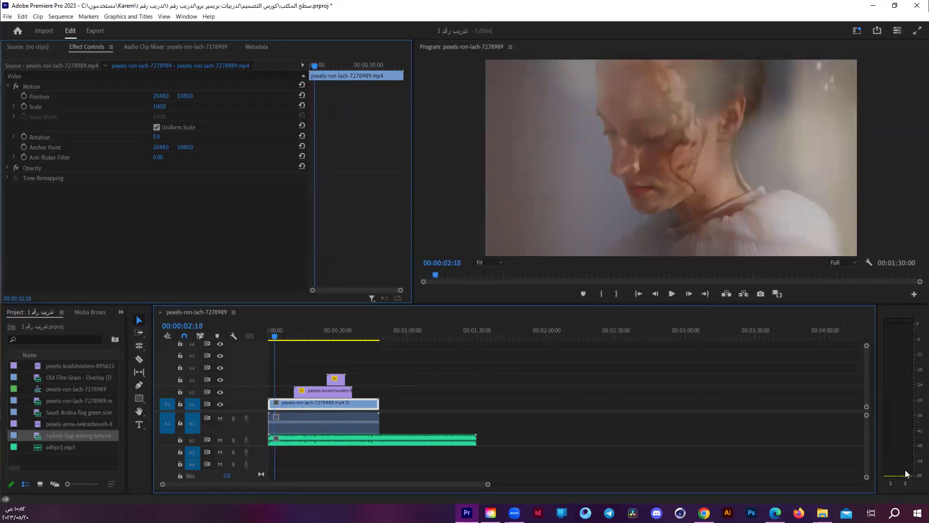
pyautogui.press('space')
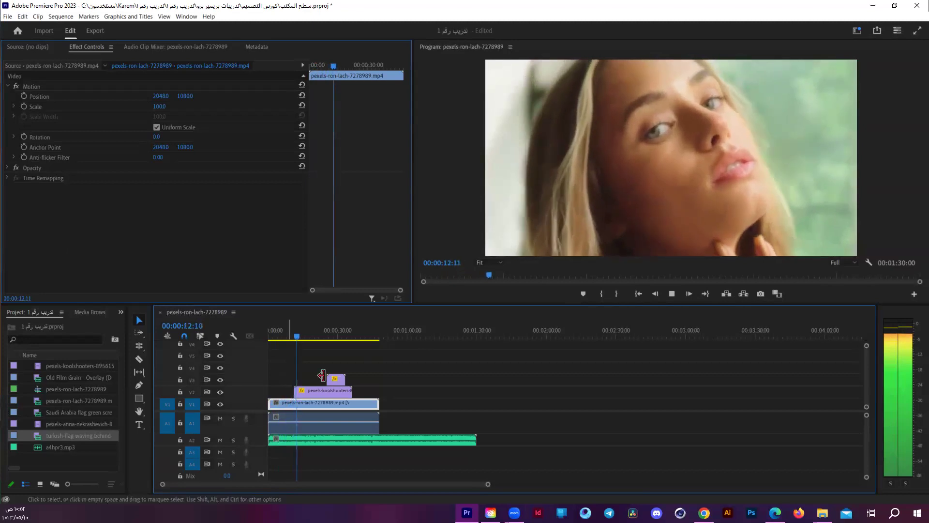
pyautogui.press('space')
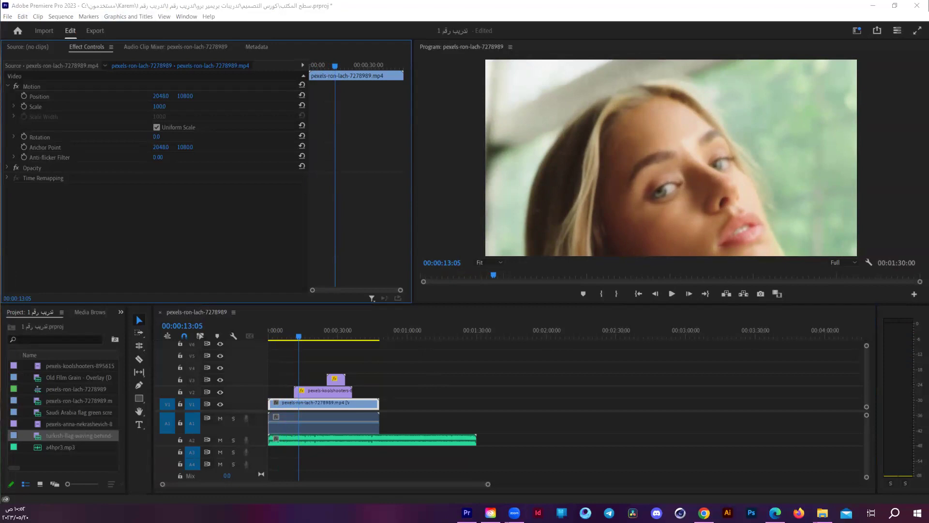
pyautogui.click(183, 23)
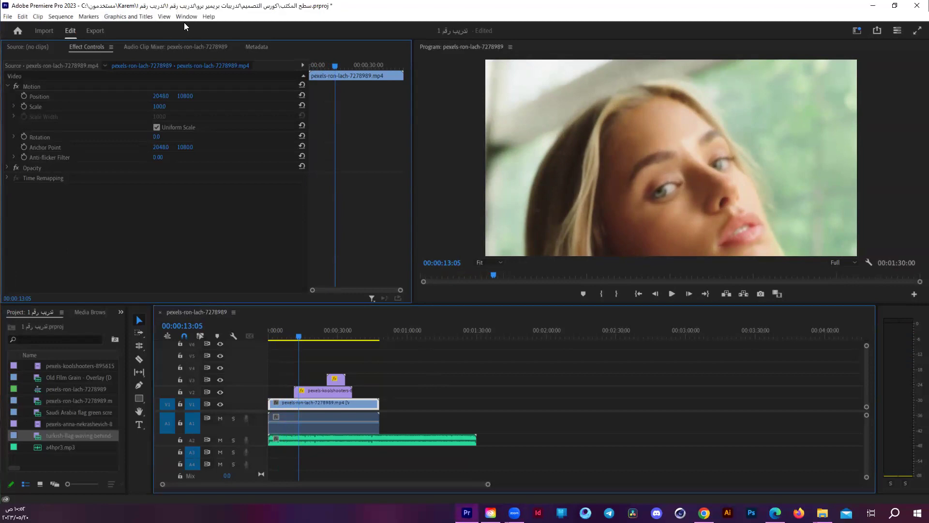
# - Drop the Arabic Peninsula STEMS mp3 files from the desktop onto A1, starting around 02:00
pyautogui.press('super+Down')
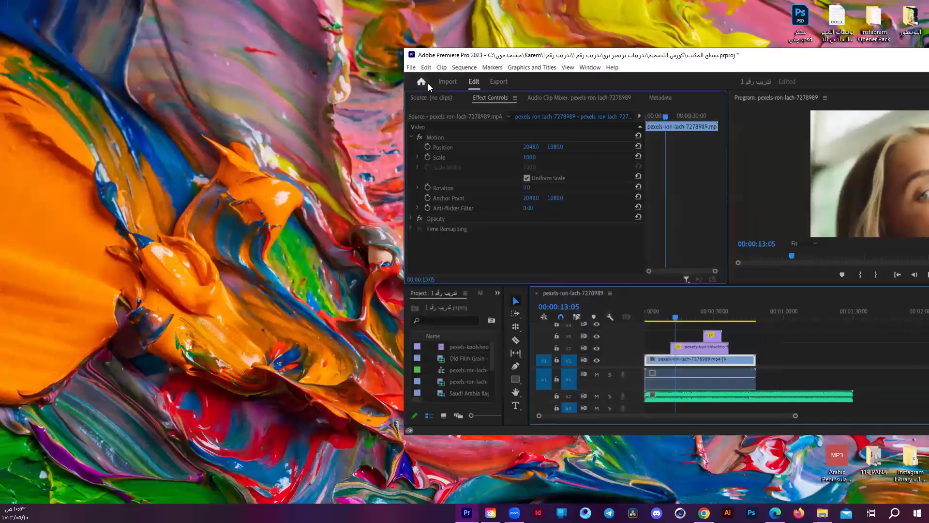
pyautogui.moveTo(440, 48); pyautogui.dragTo(477, 31)
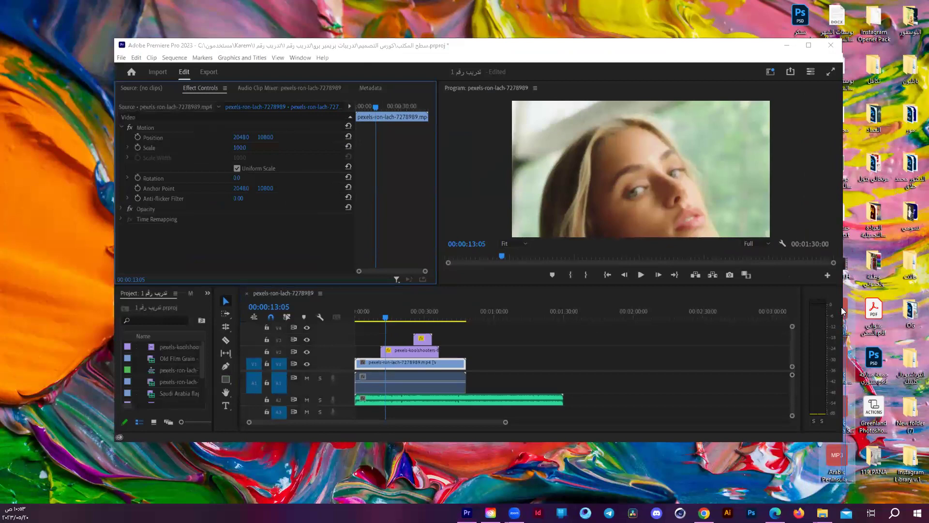
pyautogui.moveTo(161, 394); pyautogui.dragTo(652, 384)
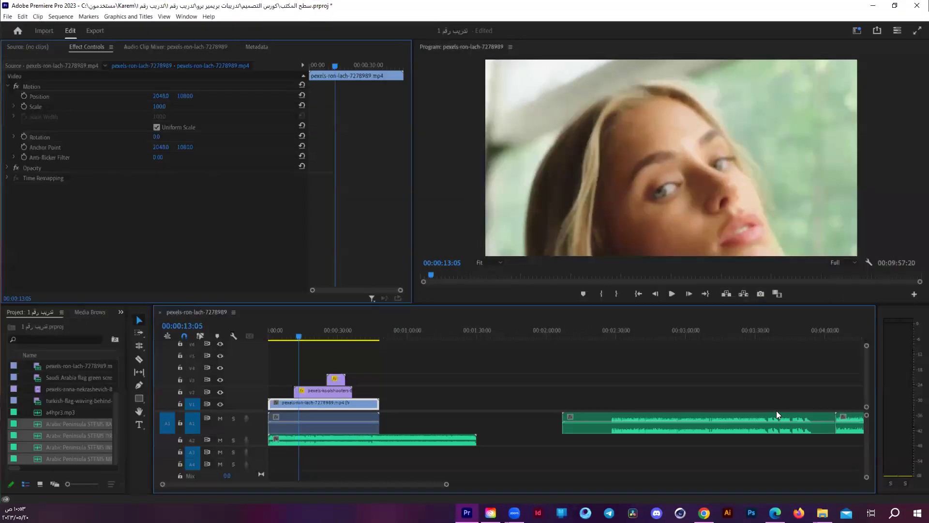
# - Fit the timeline and stack the stem clips on separate audio tracks down to A4 at 04:00
pyautogui.press('\\')
pyautogui.press('alt')
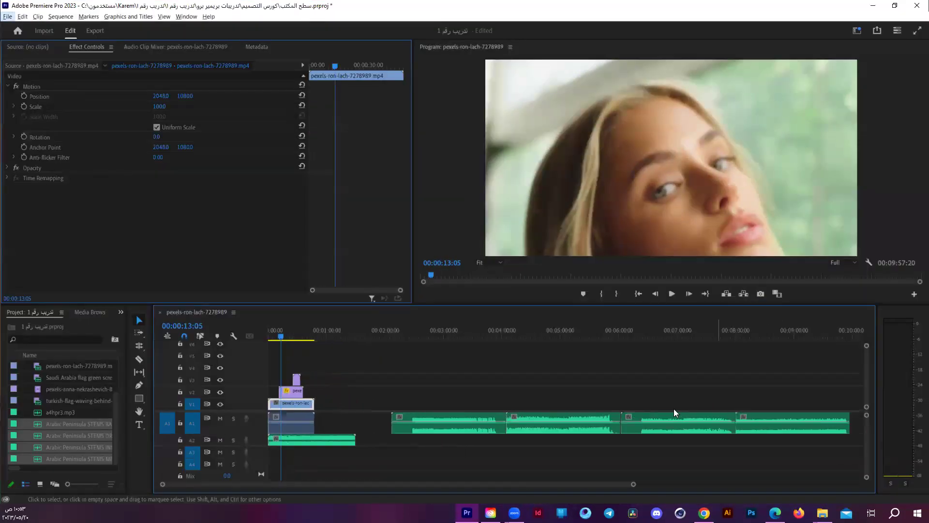
pyautogui.click(445, 422)
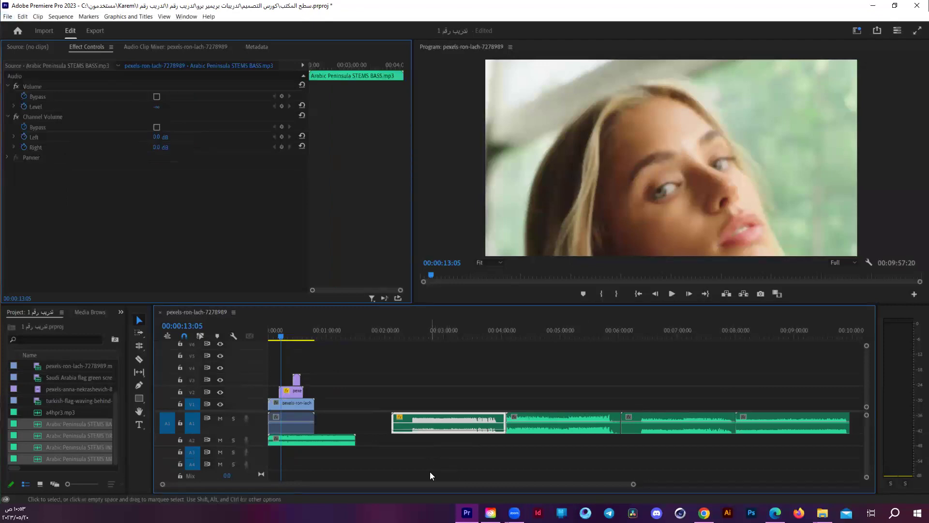
pyautogui.moveTo(543, 443)
pyautogui.mouseDown()
pyautogui.moveTo(522, 454)
pyautogui.moveTo(559, 470)
pyautogui.mouseUp()
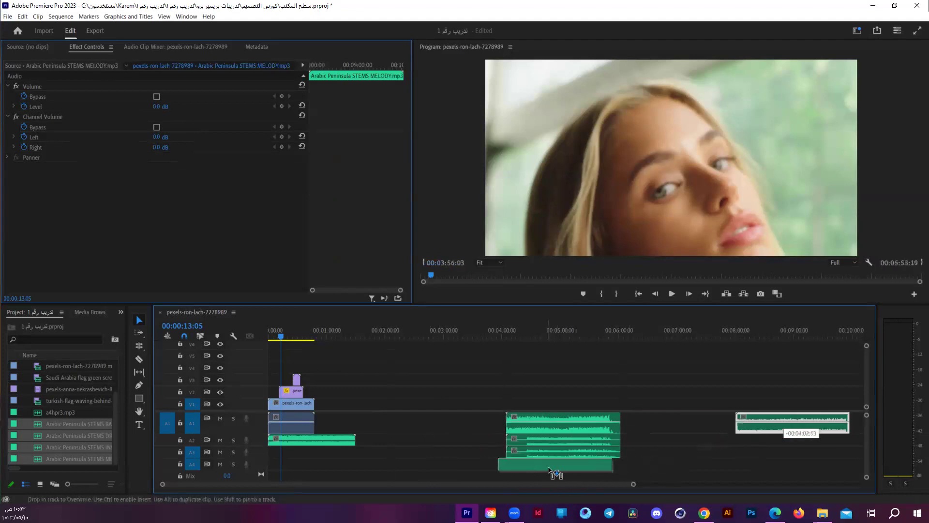
pyautogui.moveTo(559, 470); pyautogui.dragTo(544, 471)
pyautogui.click(635, 441)
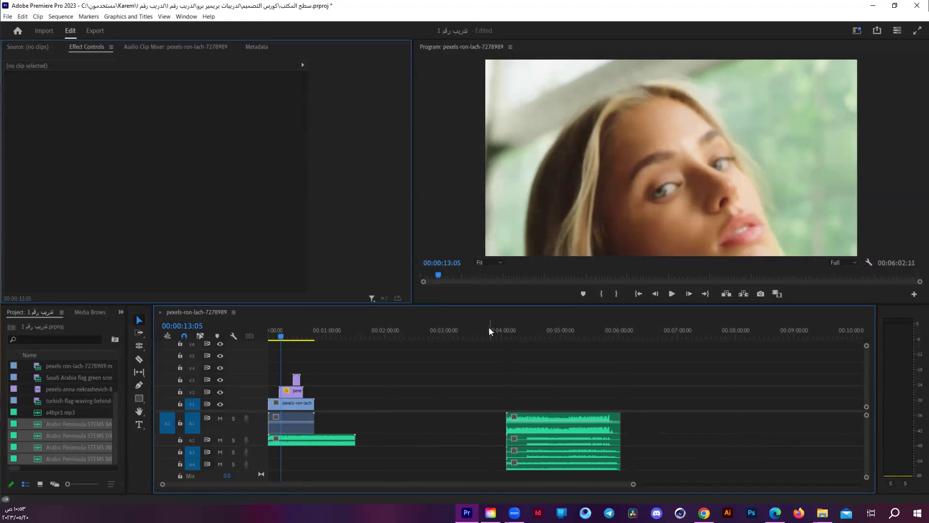
# - Play the four stacked stems together from their start, then stop
pyautogui.click(491, 329)
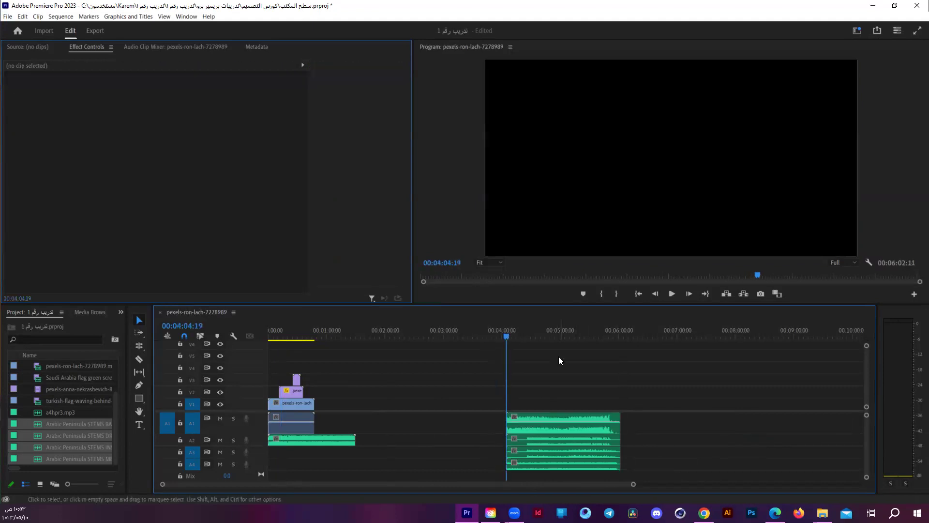
pyautogui.press('space')
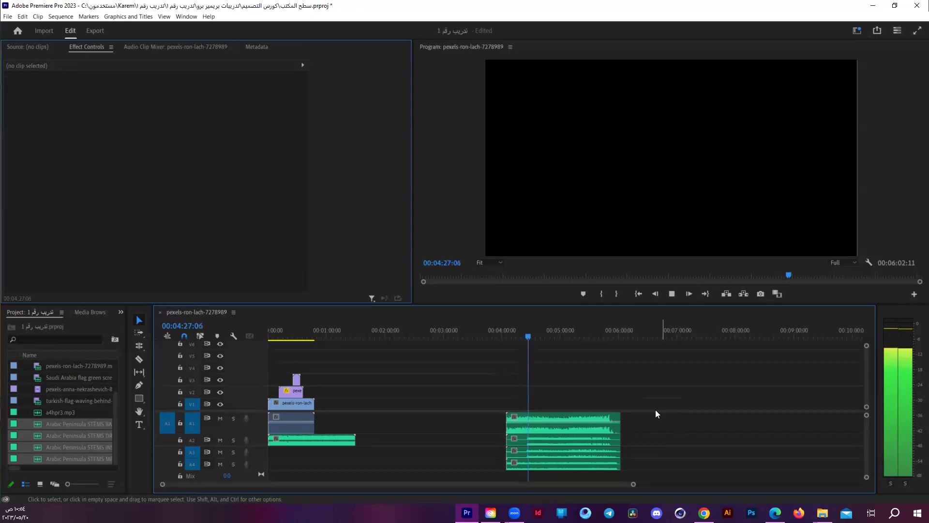
pyautogui.press('d')
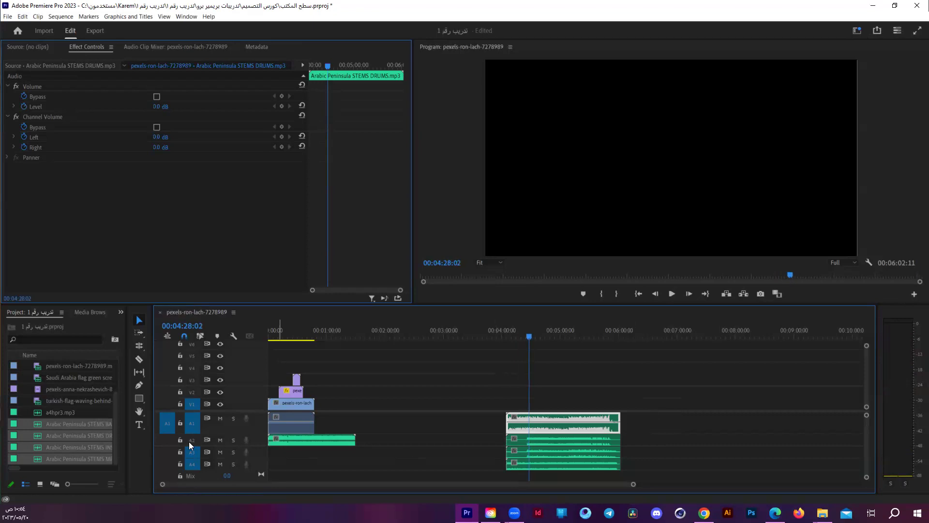
pyautogui.click(462, 427)
pyautogui.click(220, 440)
pyautogui.click(220, 451)
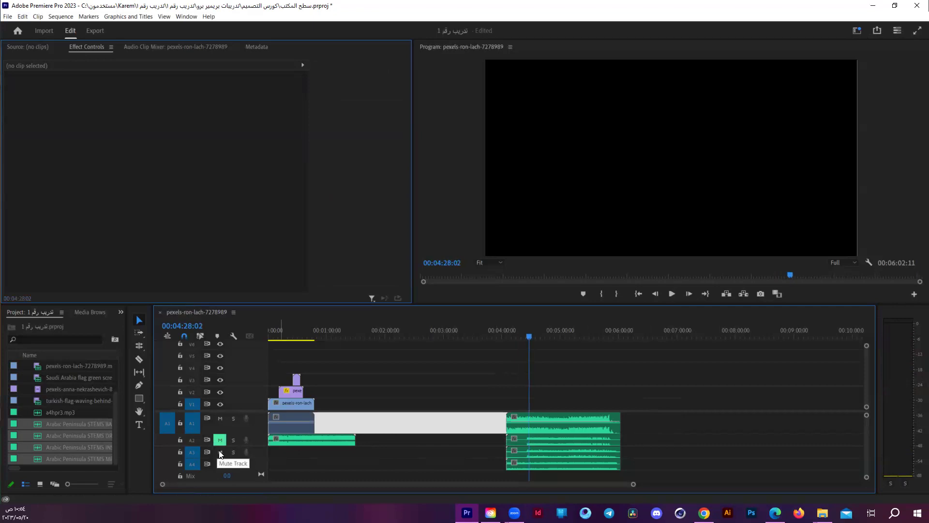
pyautogui.click(705, 414)
pyautogui.click(506, 335)
pyautogui.press('space')
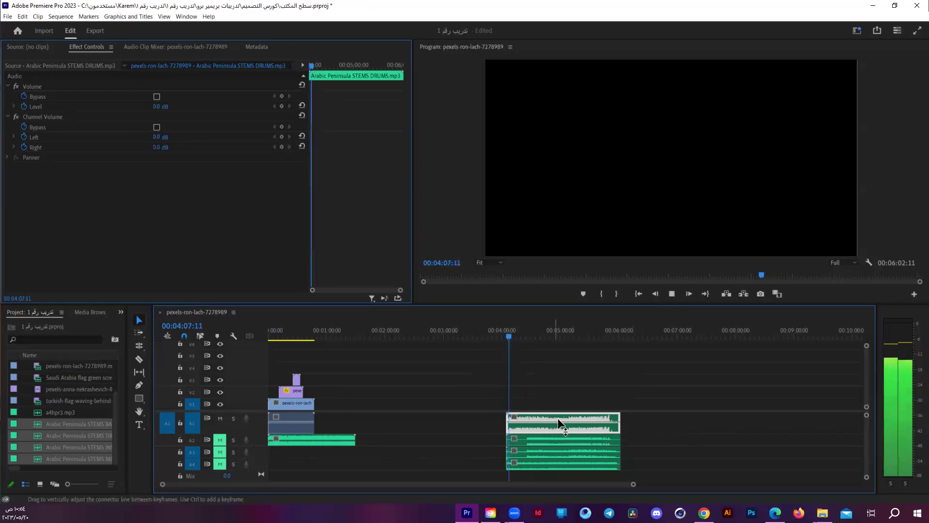
pyautogui.moveTo(559, 419)
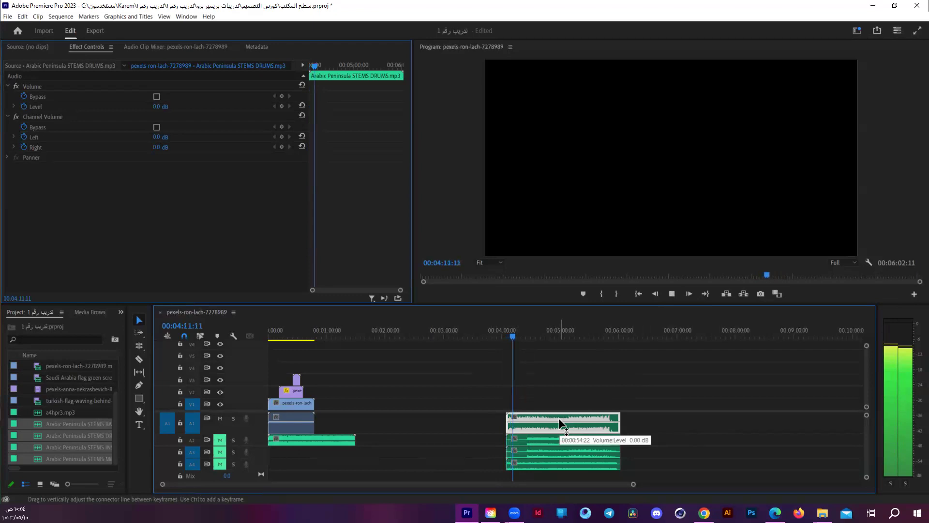
pyautogui.press('space')
pyautogui.click(219, 417)
pyautogui.click(216, 442)
pyautogui.press('space')
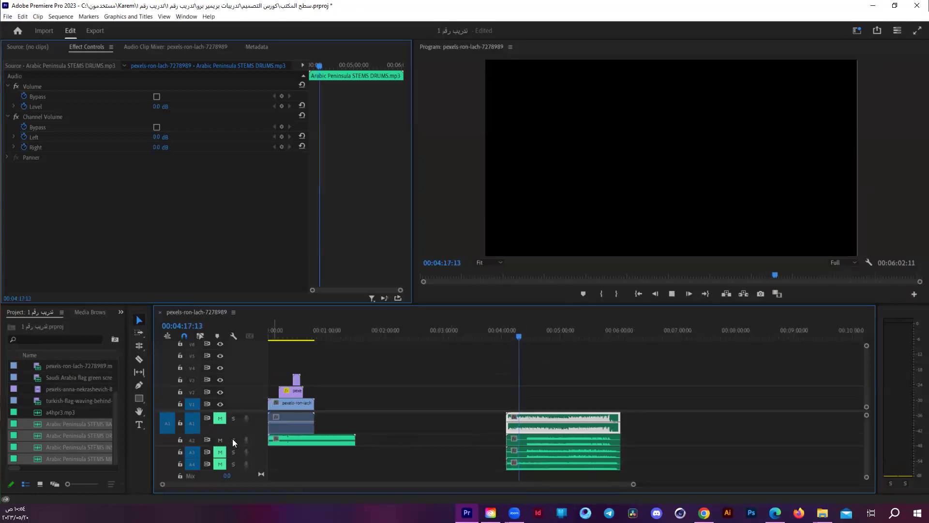
pyautogui.scroll(1, 233, 438)
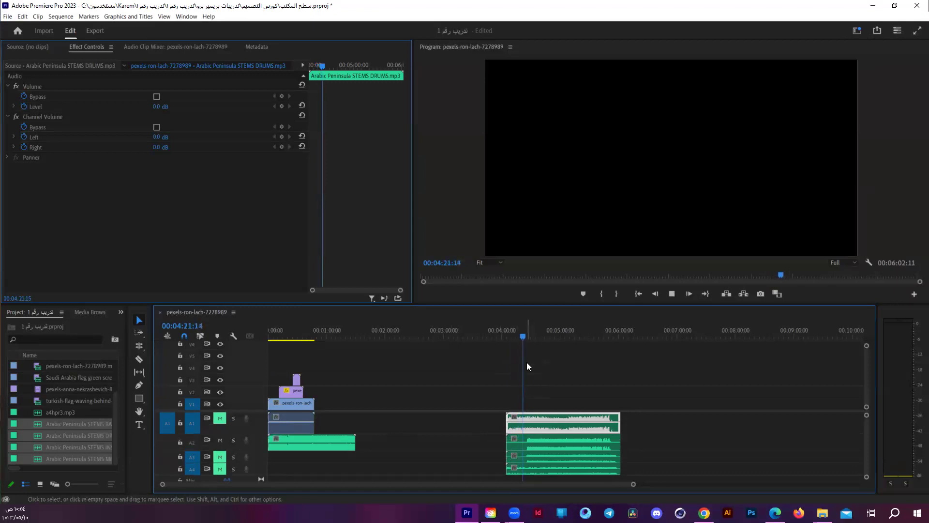
pyautogui.click(527, 336)
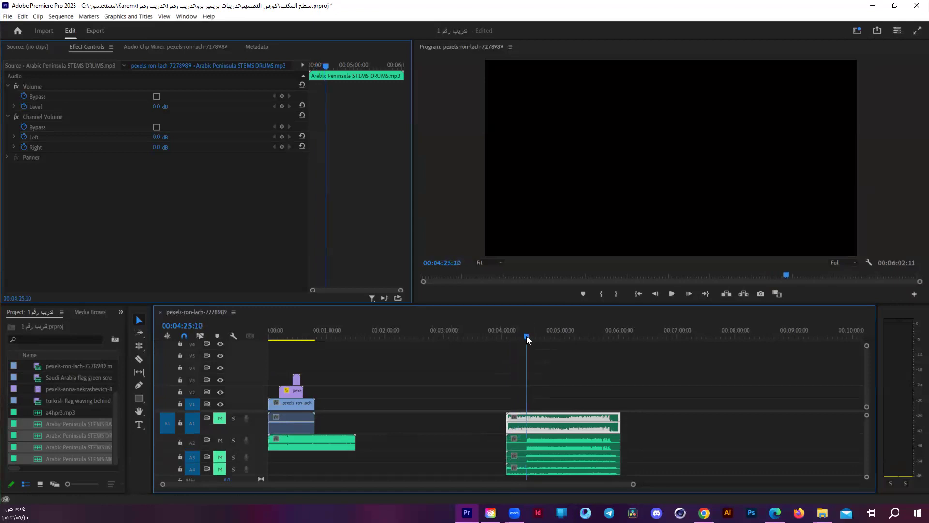
pyautogui.press('space')
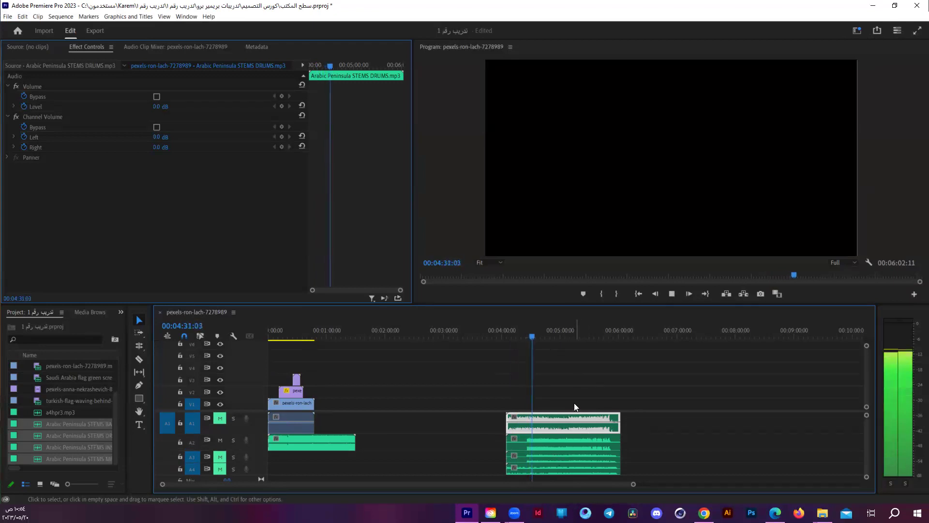
pyautogui.press('space')
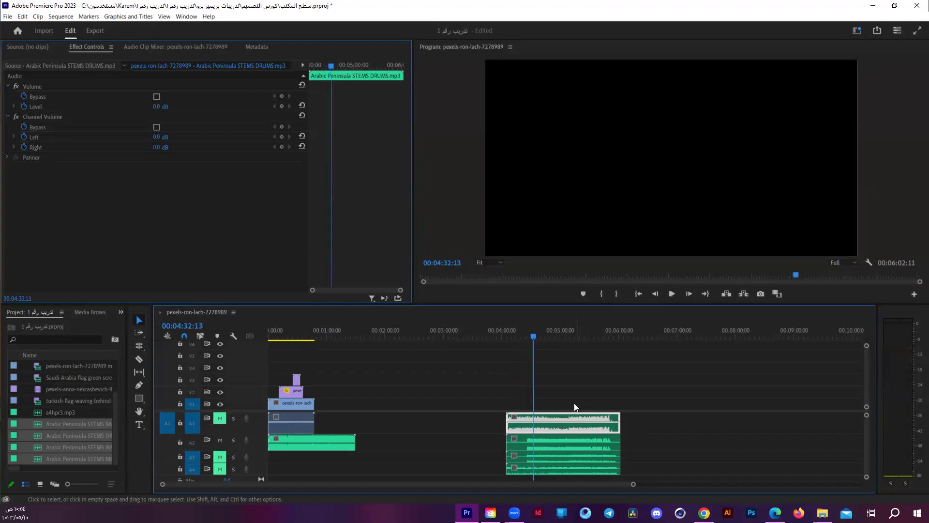
pyautogui.click(221, 440)
pyautogui.click(222, 455)
pyautogui.click(526, 336)
pyautogui.press('space')
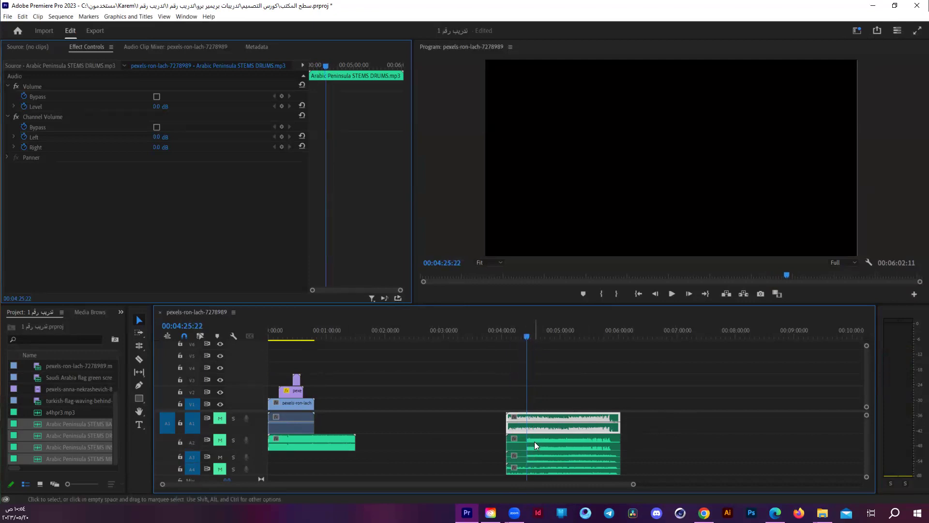
pyautogui.press('space')
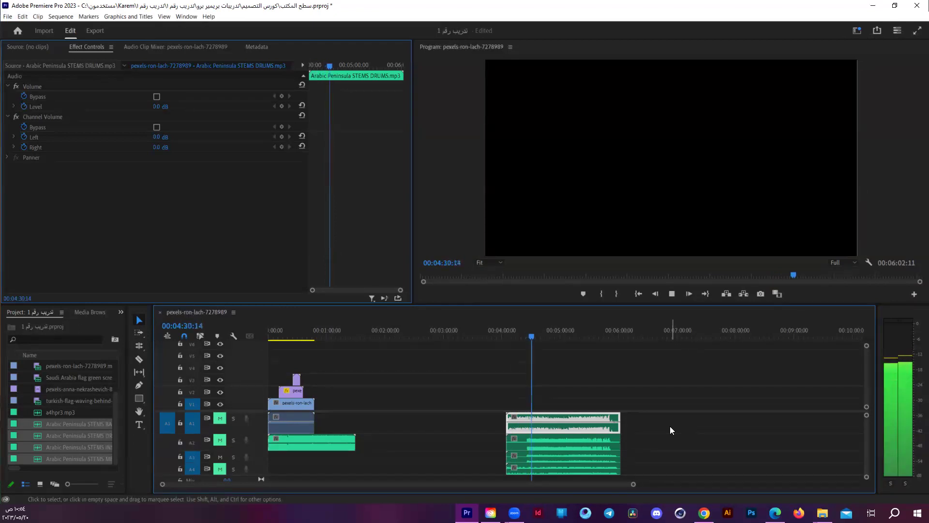
pyautogui.press('space')
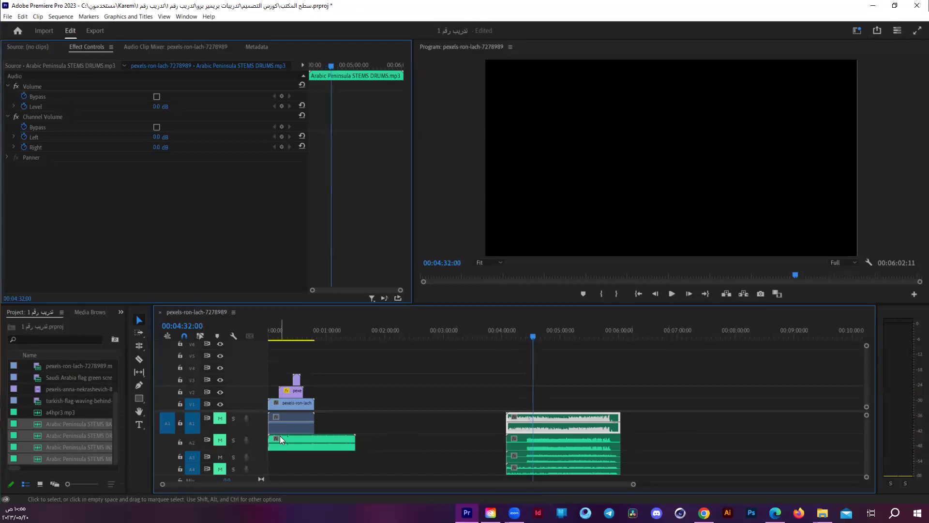
pyautogui.click(223, 468)
pyautogui.moveTo(532, 333); pyautogui.dragTo(506, 332)
pyautogui.press('space')
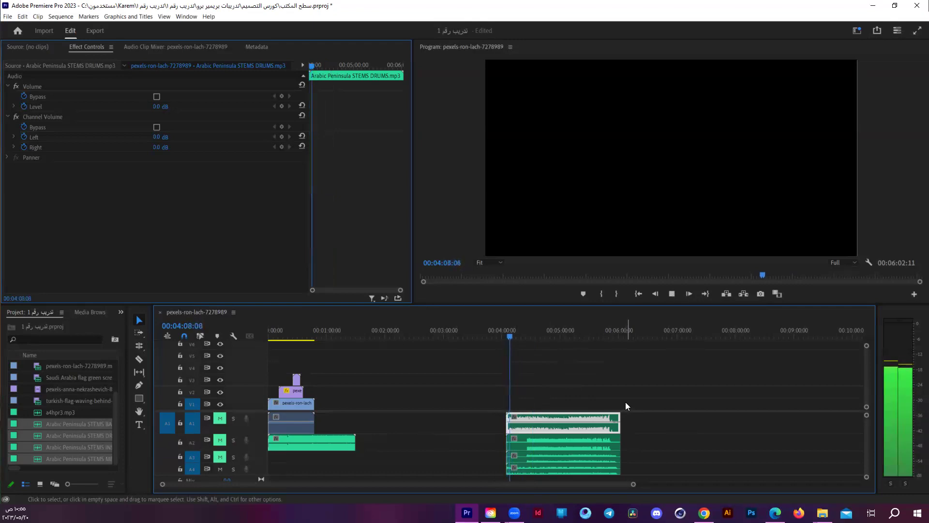
pyautogui.press('space')
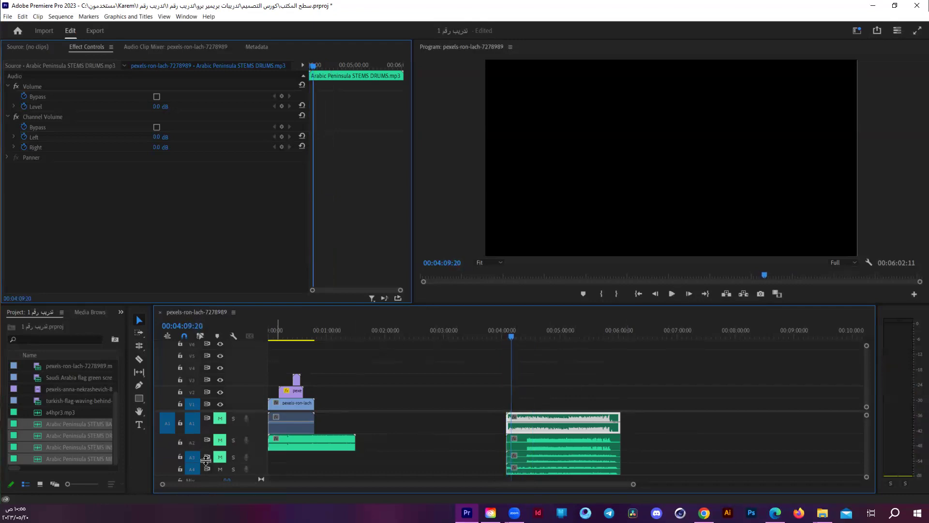
pyautogui.click(219, 439)
pyautogui.click(221, 418)
pyautogui.click(506, 335)
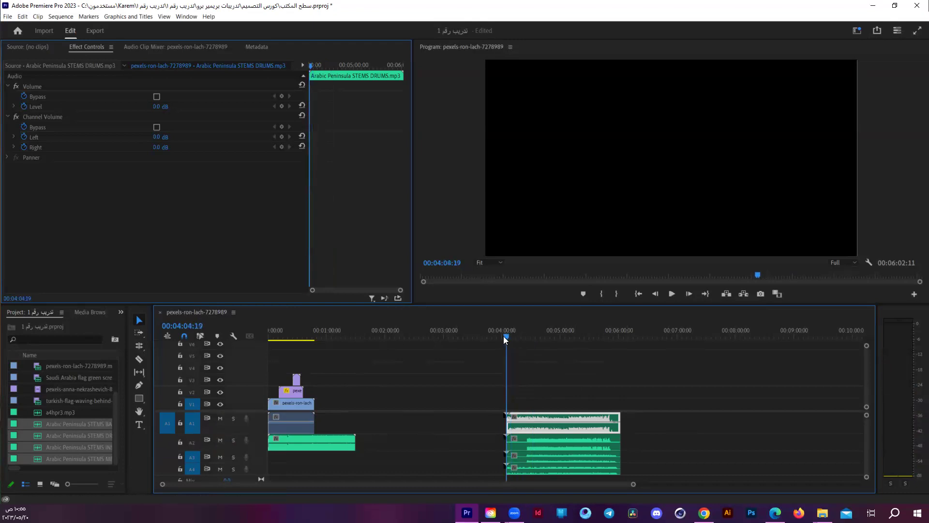
pyautogui.scroll(-1, 581, 435)
pyautogui.scroll(-1, 580, 437)
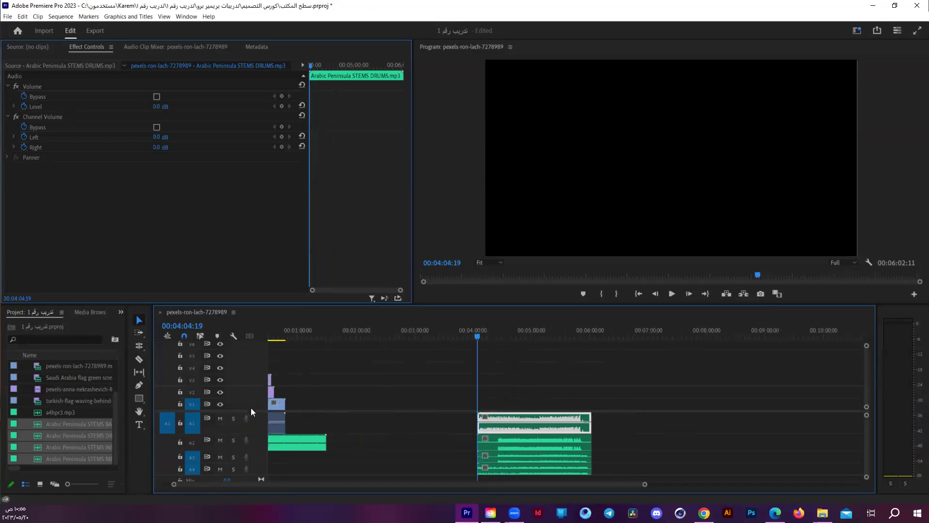
# - Enlarge Audio 1–4 so each Arabic Peninsula stem's waveform is clearly visible
pyautogui.moveTo(244, 346); pyautogui.dragTo(188, 379)
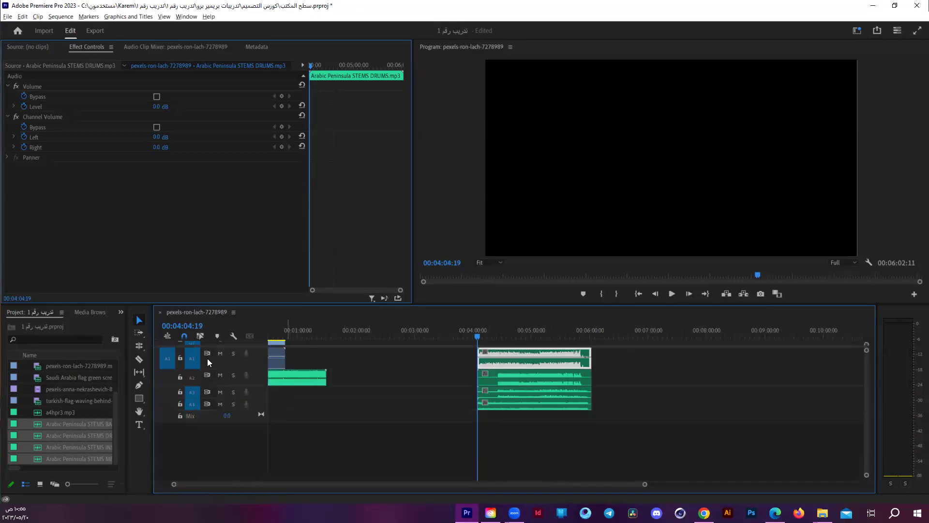
pyautogui.doubleClick(213, 377)
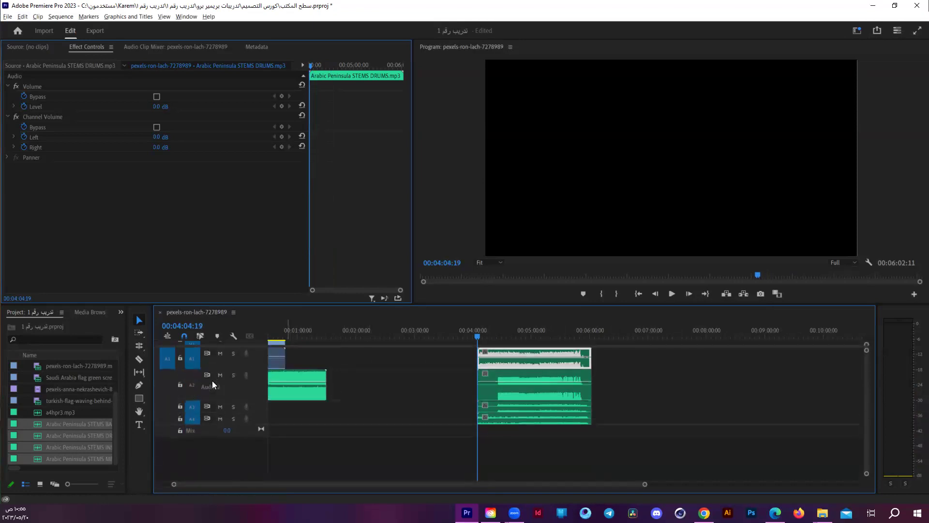
pyautogui.doubleClick(205, 417)
pyautogui.moveTo(211, 453); pyautogui.dragTo(199, 442)
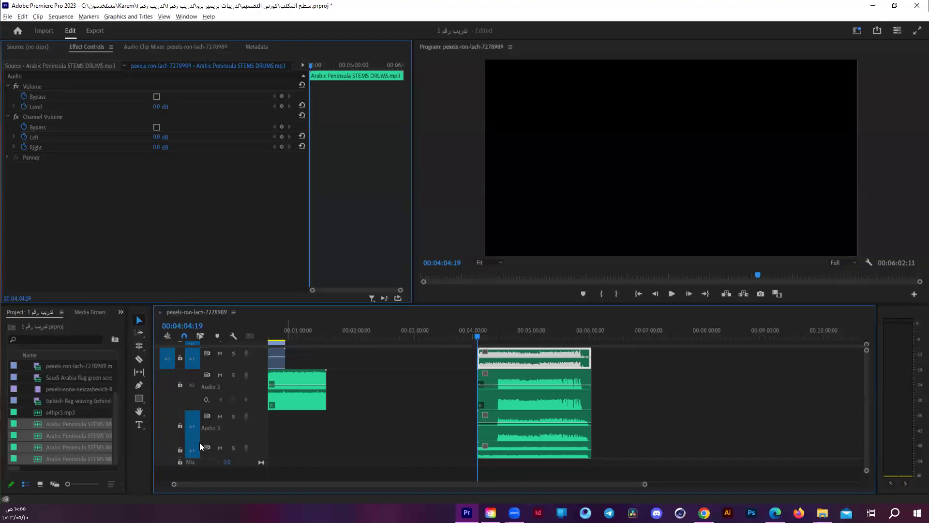
pyautogui.keyDown('alt'); pyautogui.scroll(1, 199, 443); pyautogui.keyUp('alt')
pyautogui.keyDown('alt'); pyautogui.scroll(1, 228, 360); pyautogui.keyUp('alt')
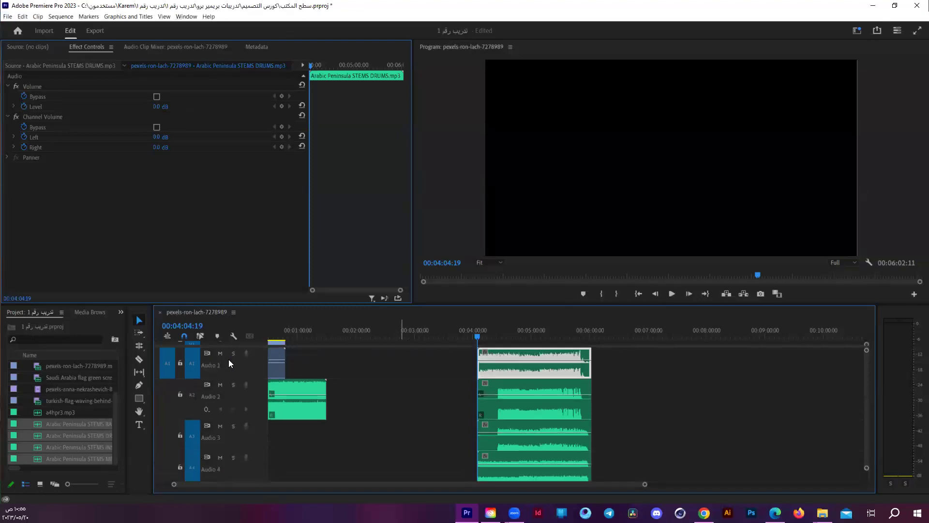
pyautogui.scroll(-2, 442, 421)
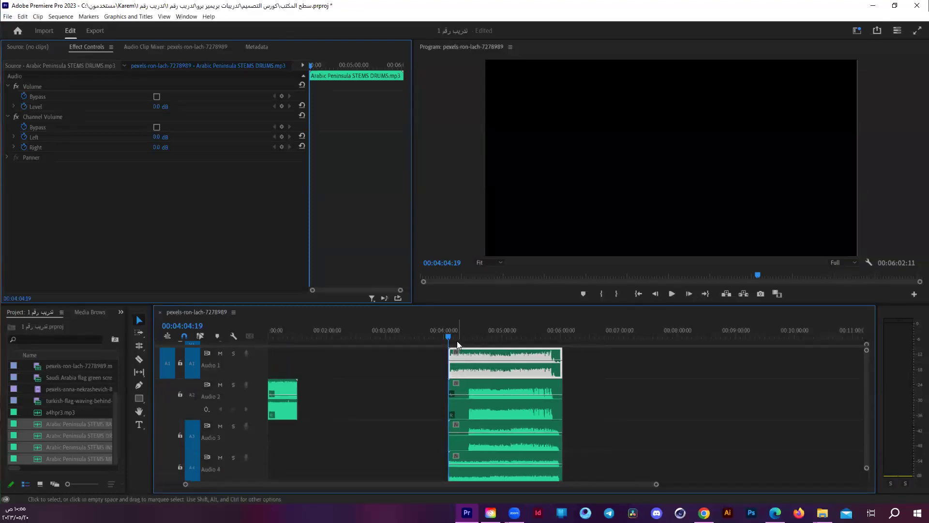
pyautogui.click(631, 392)
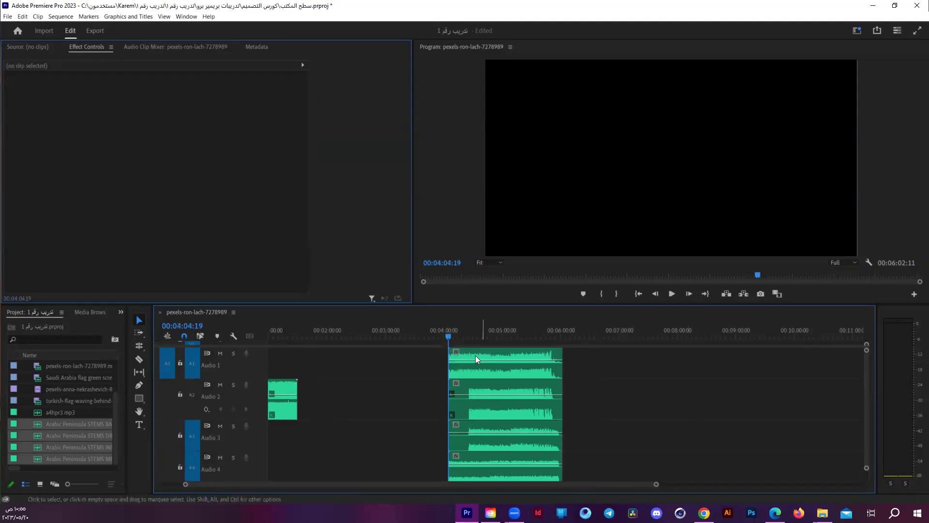
pyautogui.click(220, 457)
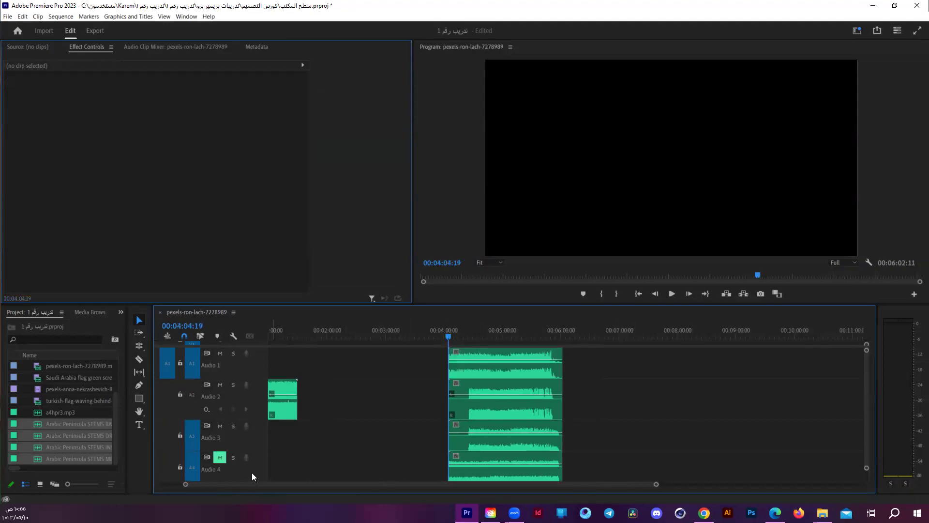
pyautogui.press('space')
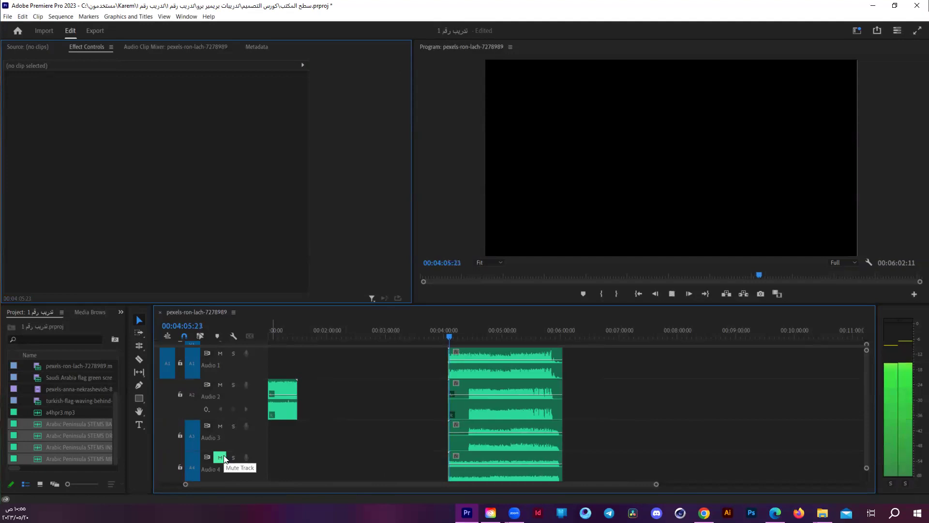
pyautogui.click(220, 457)
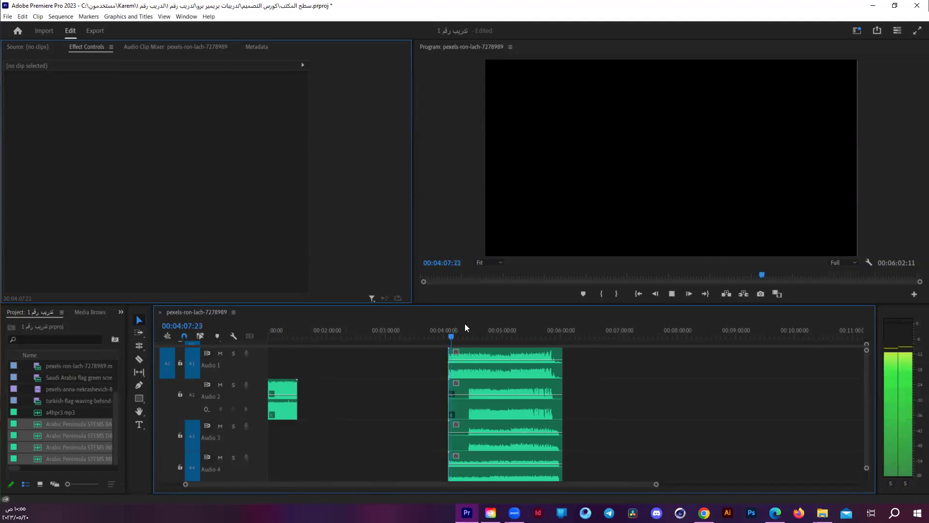
pyautogui.click(449, 337)
pyautogui.click(220, 384)
pyautogui.click(220, 353)
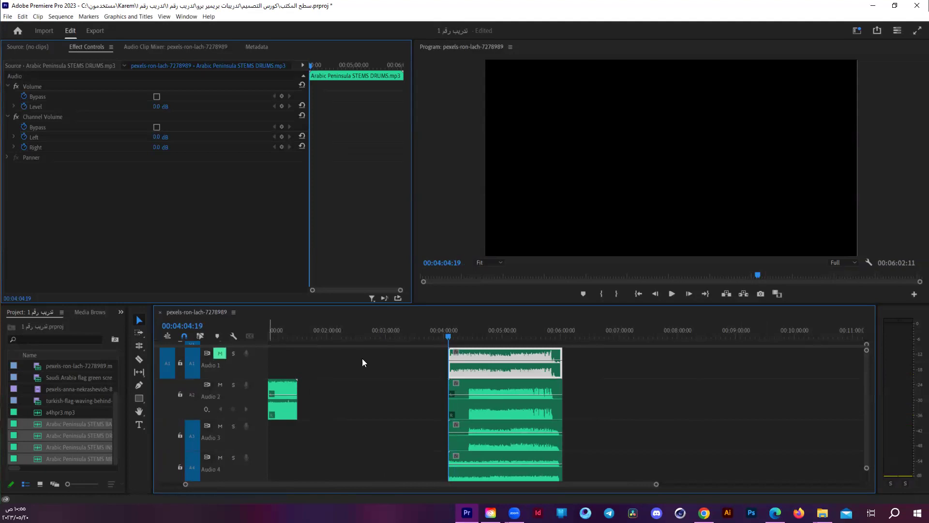
pyautogui.click(624, 375)
pyautogui.press('space')
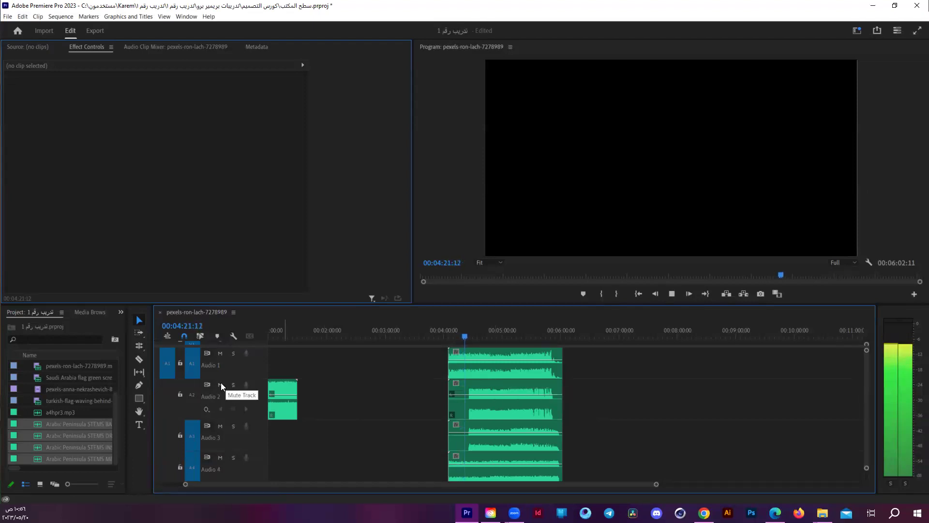
pyautogui.click(220, 353)
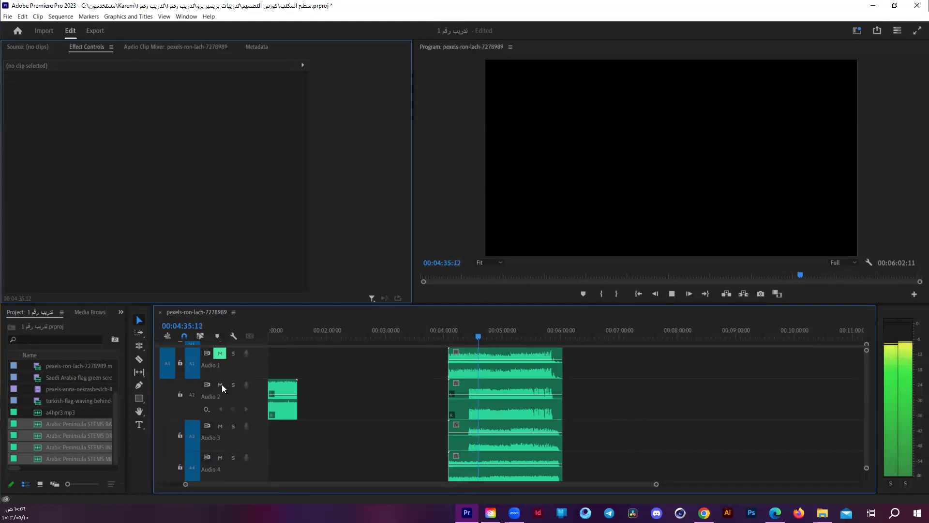
pyautogui.click(220, 426)
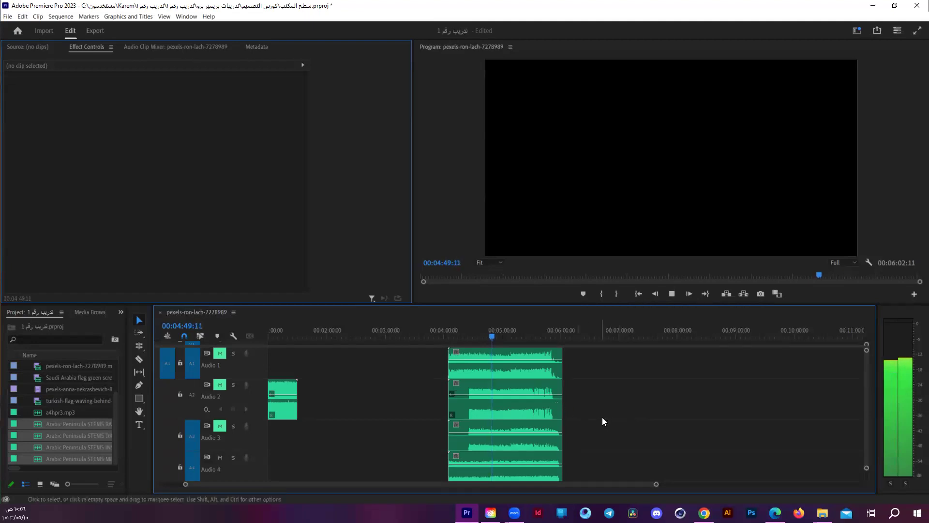
pyautogui.click(222, 357)
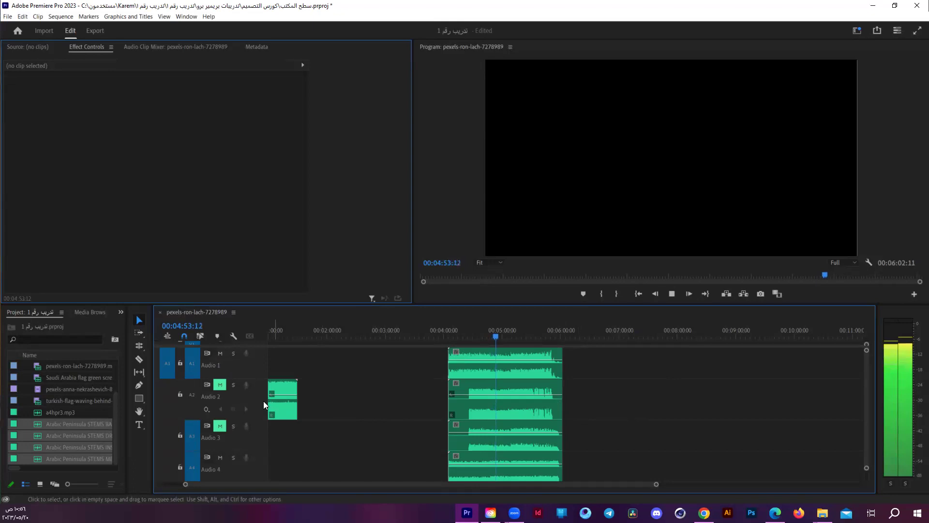
pyautogui.click(207, 384)
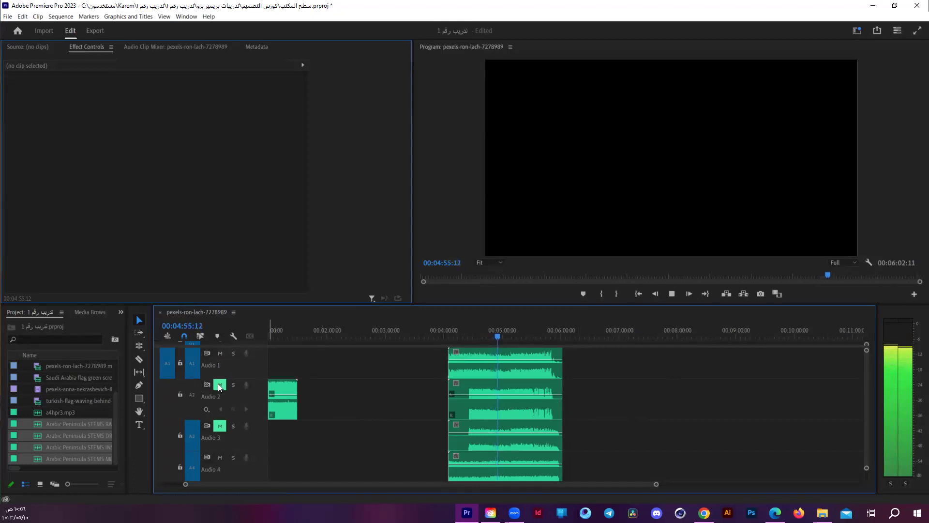
pyautogui.click(219, 384)
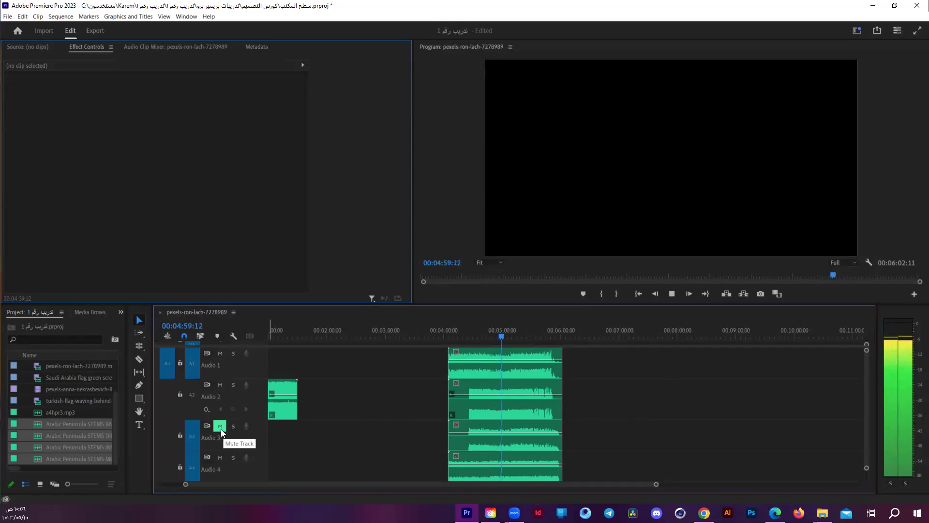
pyautogui.click(220, 426)
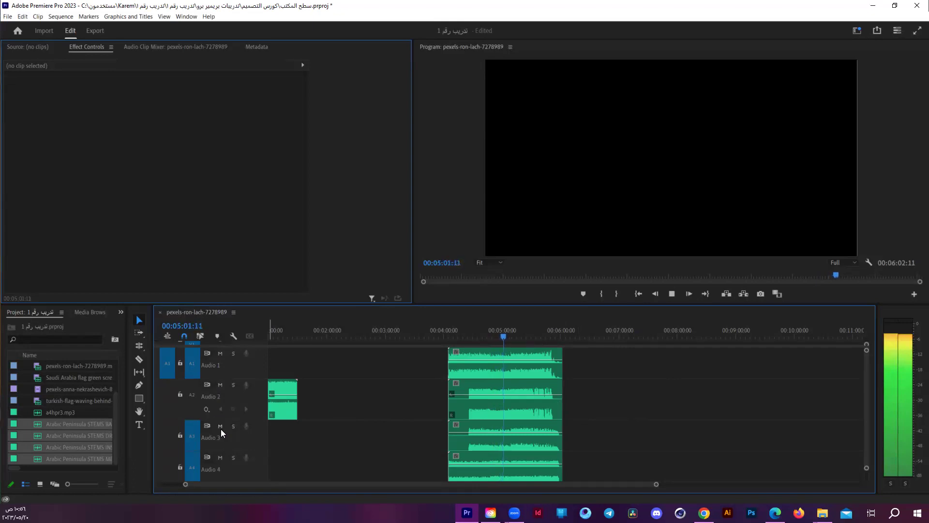
pyautogui.click(546, 371)
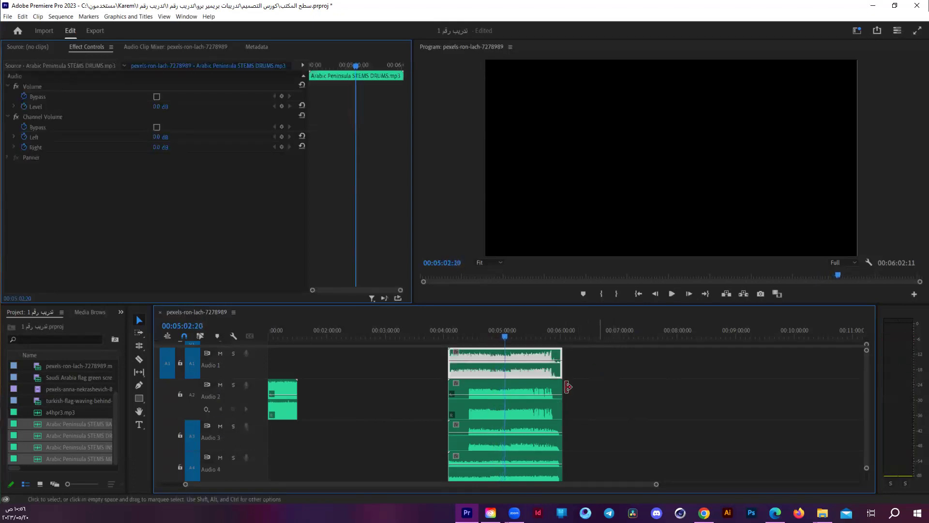
# - Collapse Audio 1–4 to thin rows and widen the video track area so its clips show
pyautogui.scroll(-3, 233, 361)
pyautogui.scroll(-2, 230, 359)
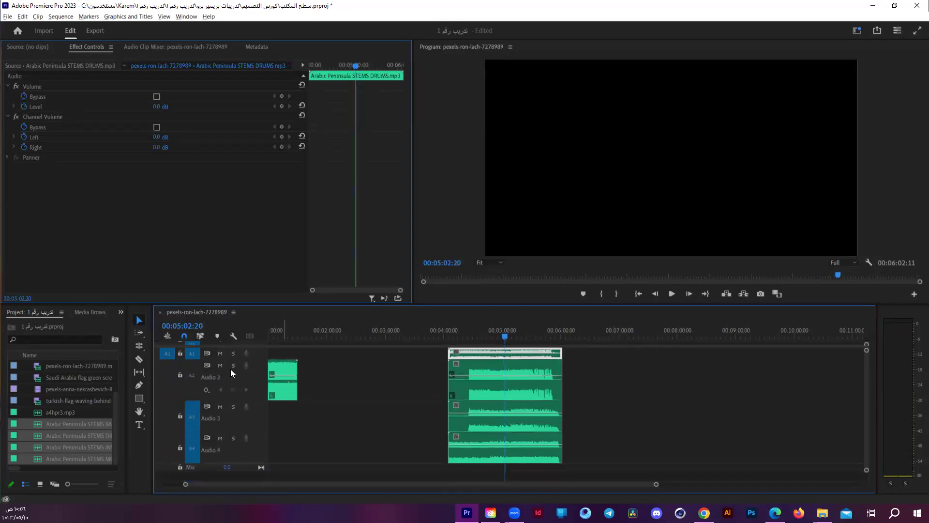
pyautogui.scroll(-2, 230, 368)
pyautogui.scroll(-2, 229, 375)
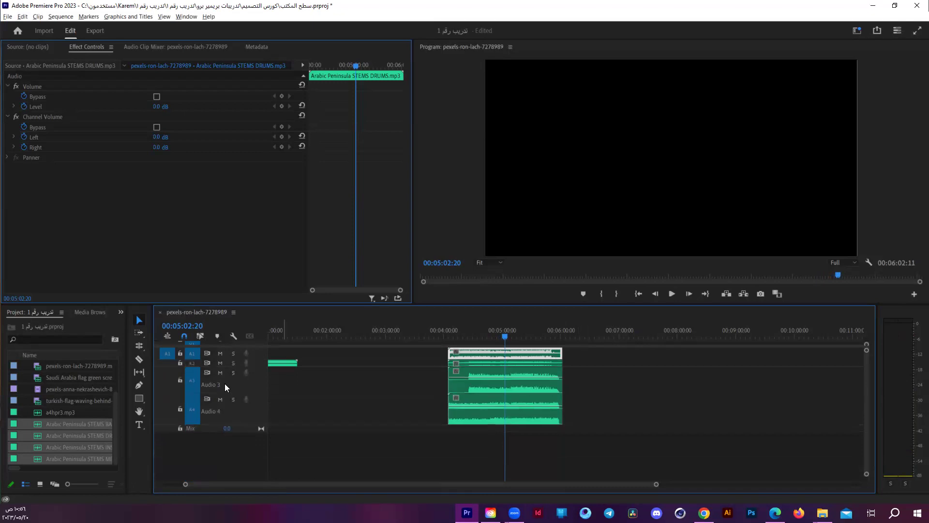
pyautogui.scroll(-2, 225, 383)
pyautogui.scroll(-2, 231, 389)
pyautogui.scroll(-2, 231, 384)
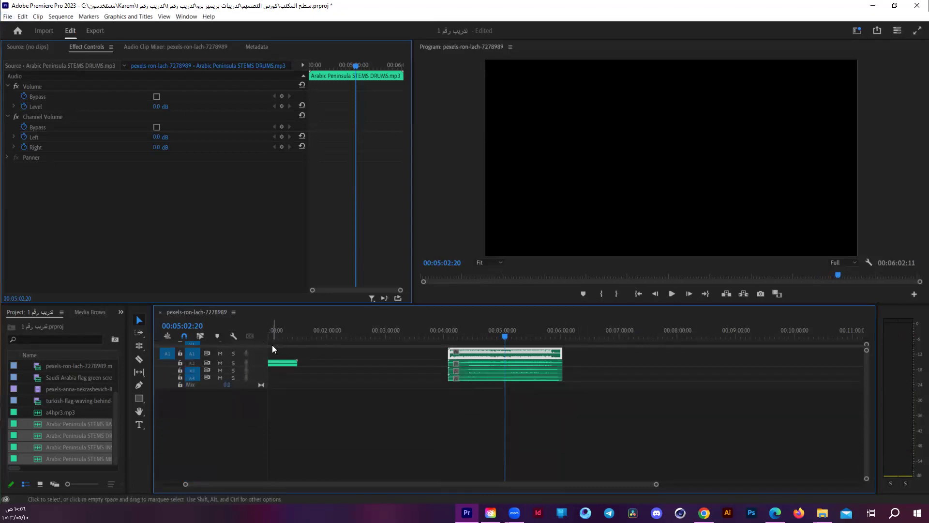
pyautogui.moveTo(273, 347); pyautogui.dragTo(273, 416)
pyautogui.press('Up')
pyautogui.click(360, 367)
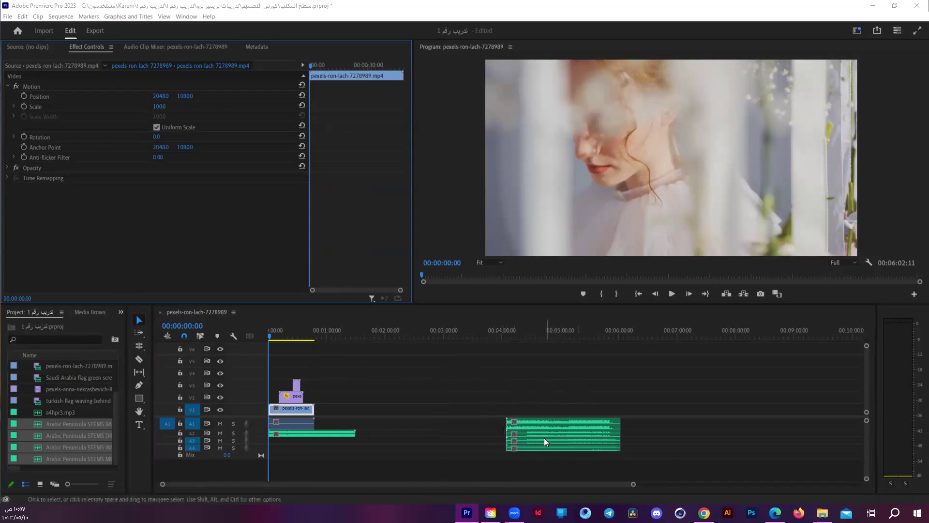
# - Make the A2 audio track taller and deselect the video clip
pyautogui.scroll(1, 544, 437)
pyautogui.moveTo(214, 434)
pyautogui.mouseDown()
pyautogui.moveTo(229, 450)
pyautogui.moveTo(226, 469)
pyautogui.mouseUp()
pyautogui.click(530, 374)
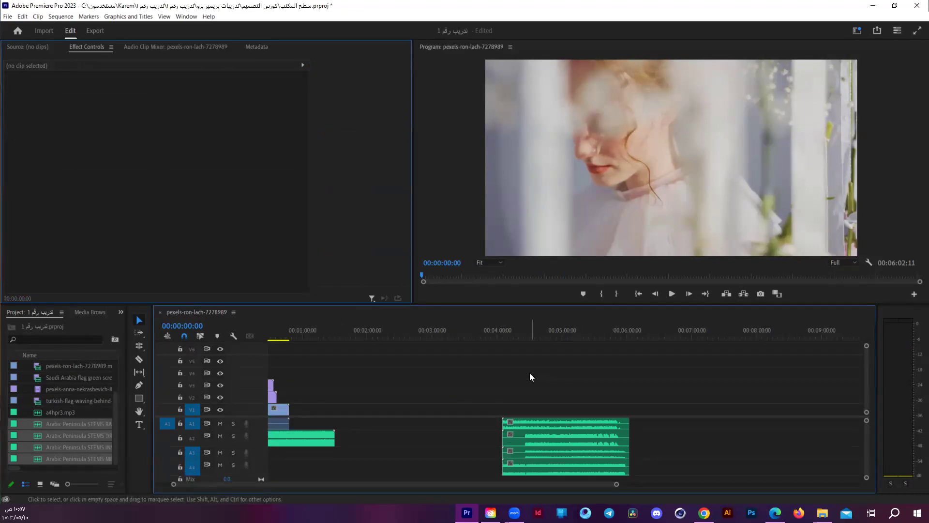
# - Play the stems from 00:04:04:19 and stop at 00:04:09:07
pyautogui.click(505, 331)
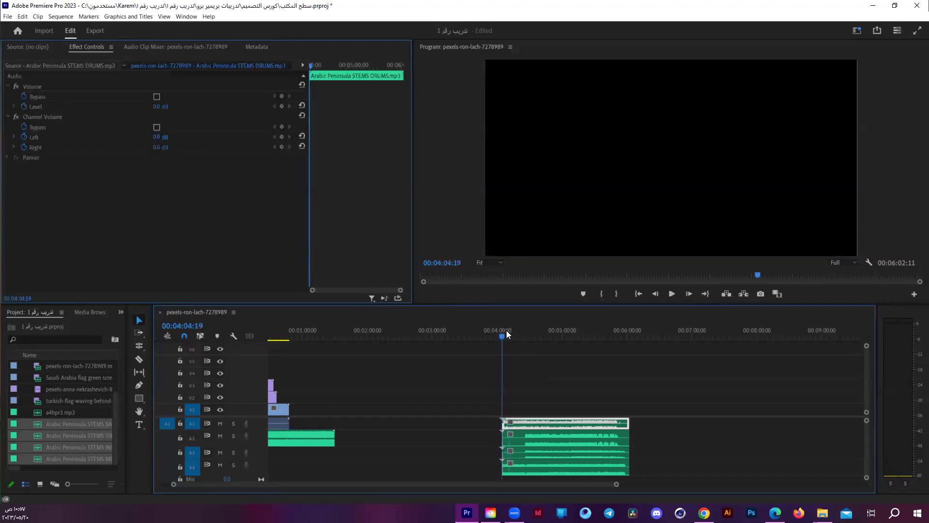
pyautogui.press('space')
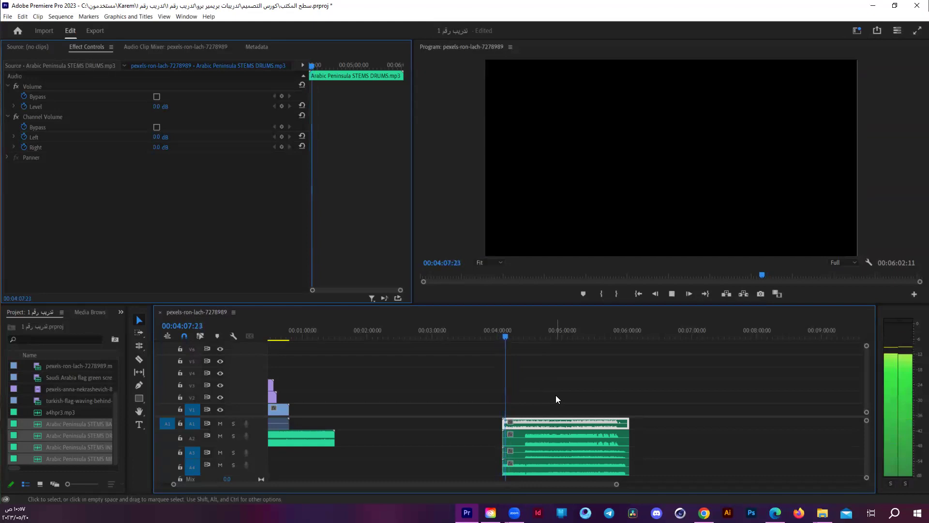
pyautogui.press('space')
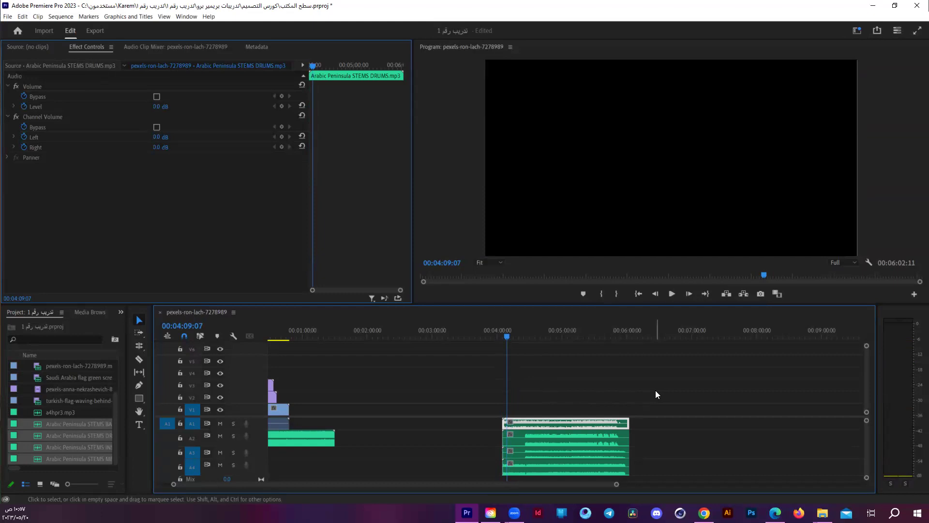
# - Move the playhead to 00:00:00:00 so the opening ron-lach frame shows
pyautogui.click(300, 331)
pyautogui.press('Home')
pyautogui.click(400, 385)
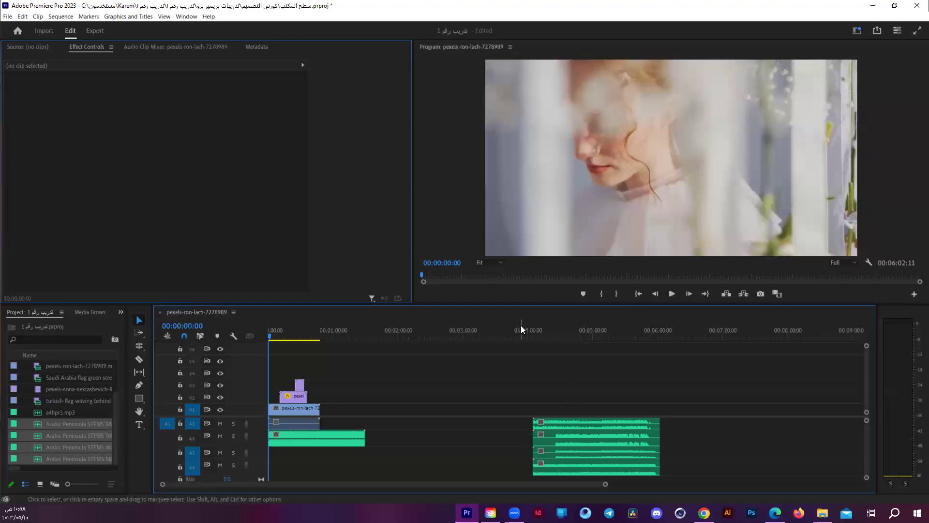
pyautogui.moveTo(521, 325); pyautogui.dragTo(530, 324)
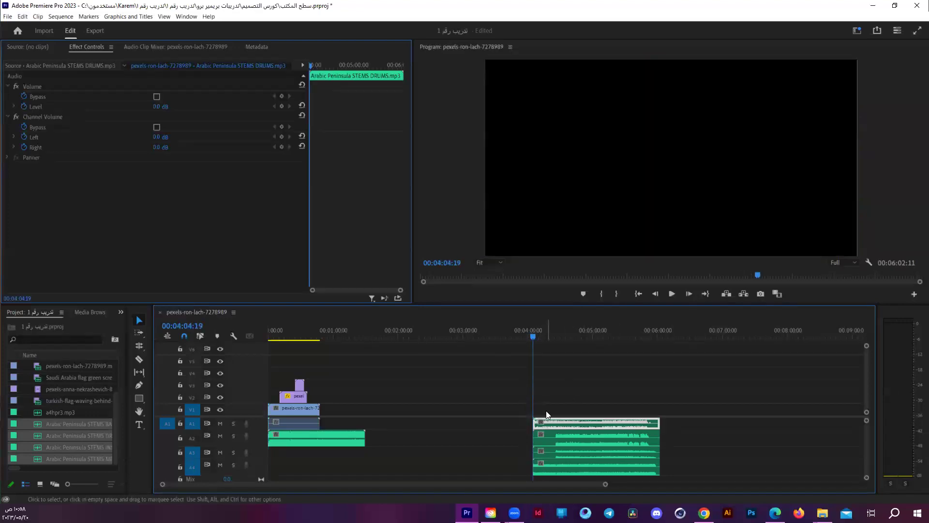
pyautogui.scroll(1, 540, 445)
pyautogui.scroll(1, 540, 446)
pyautogui.scroll(-1, 557, 449)
pyautogui.scroll(1, 558, 449)
pyautogui.scroll(2, 556, 449)
pyautogui.scroll(1, 556, 450)
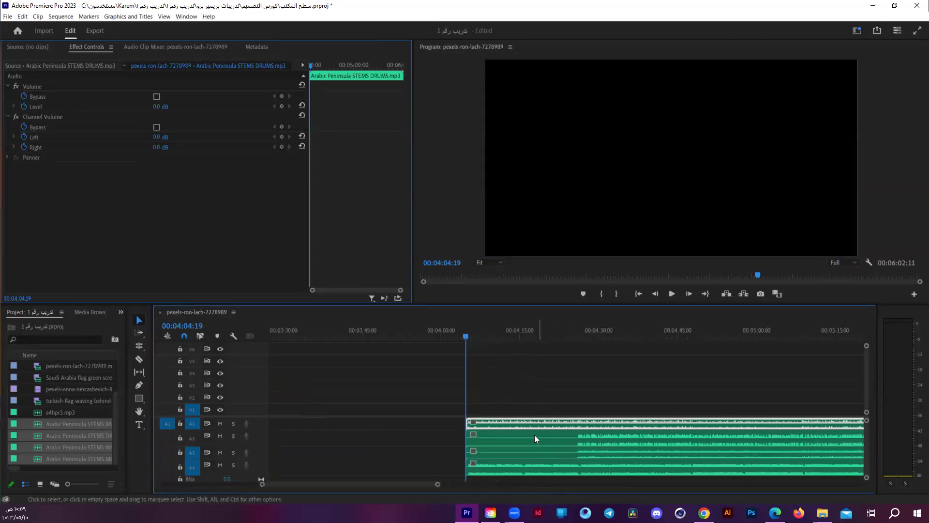
pyautogui.click(510, 327)
pyautogui.press('space')
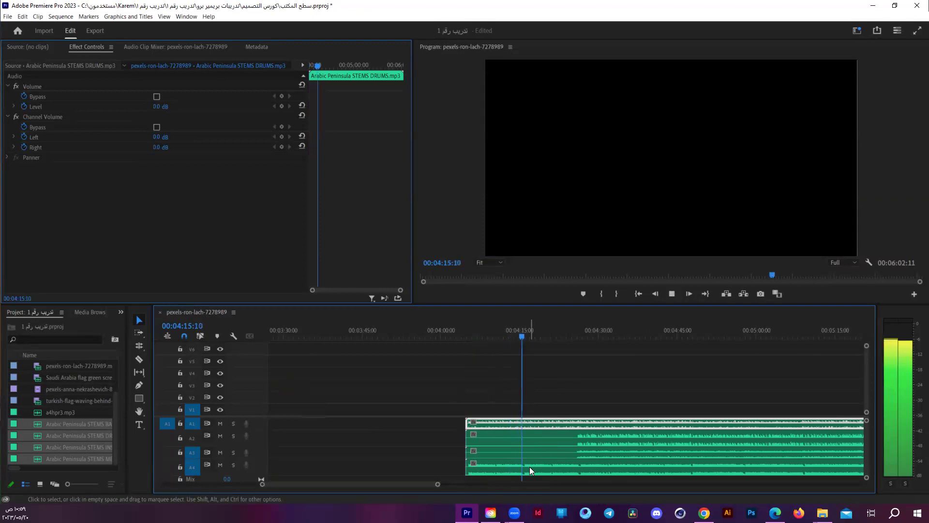
pyautogui.press('space')
pyautogui.press('c')
pyautogui.click(525, 421)
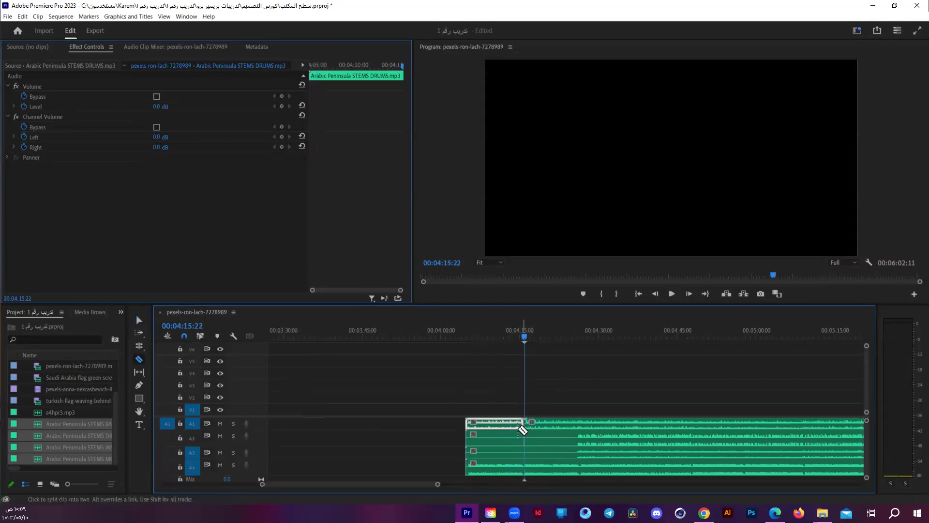
pyautogui.press('v')
pyautogui.doubleClick(504, 424)
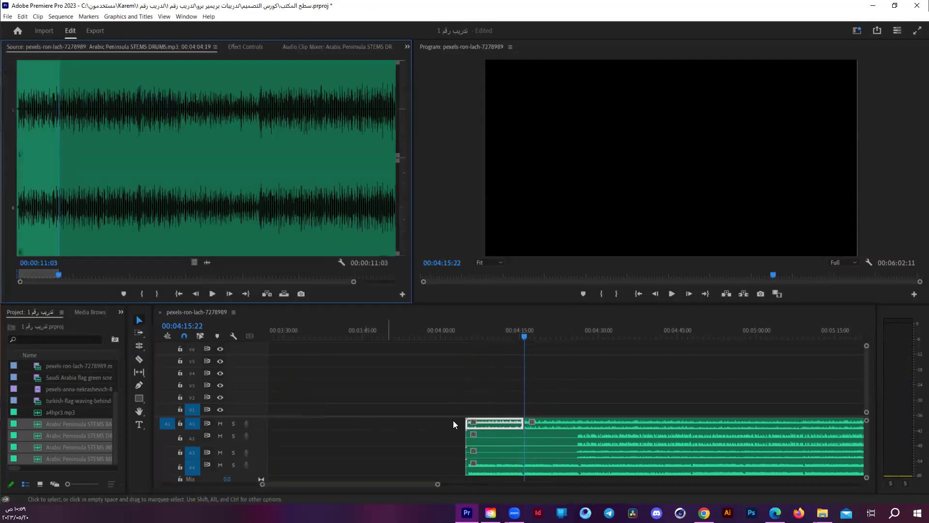
pyautogui.moveTo(499, 422); pyautogui.dragTo(345, 426)
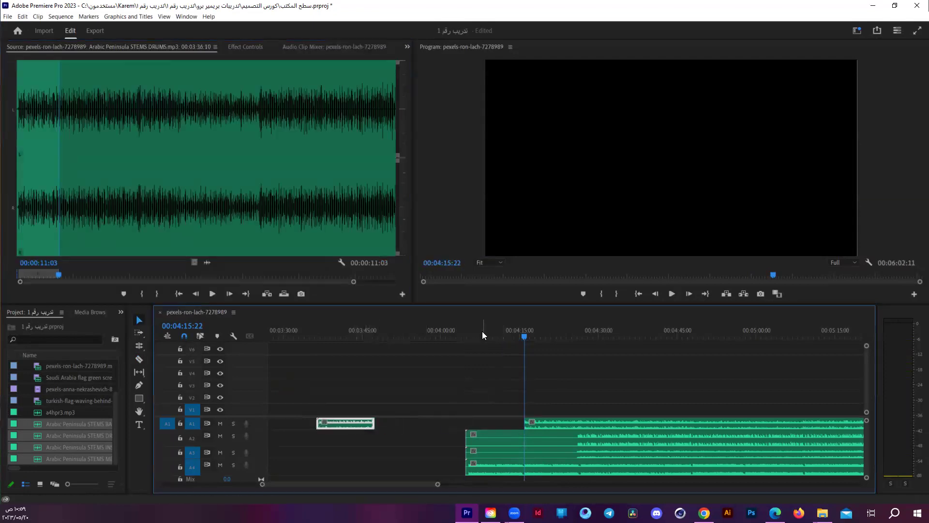
pyautogui.click(466, 334)
pyautogui.press('space')
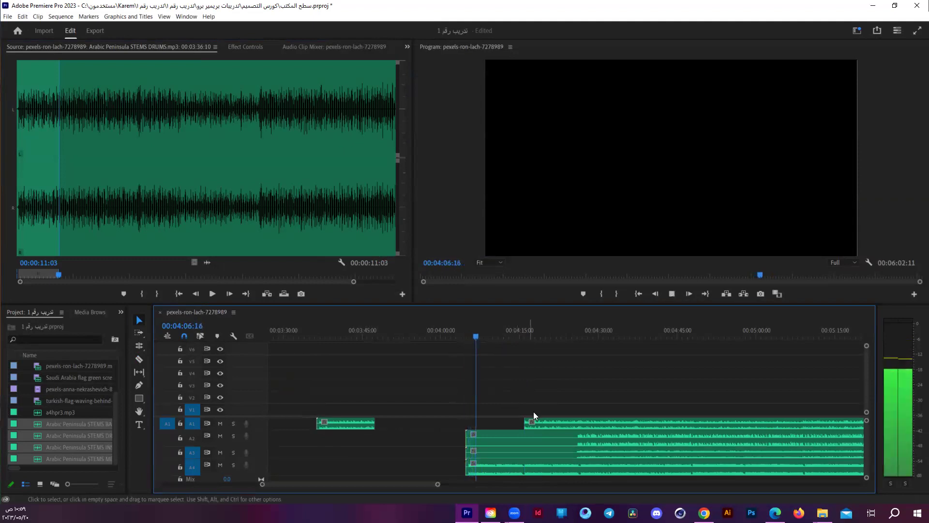
pyautogui.scroll(1, 529, 454)
pyautogui.scroll(1, 553, 454)
pyautogui.scroll(1, 545, 454)
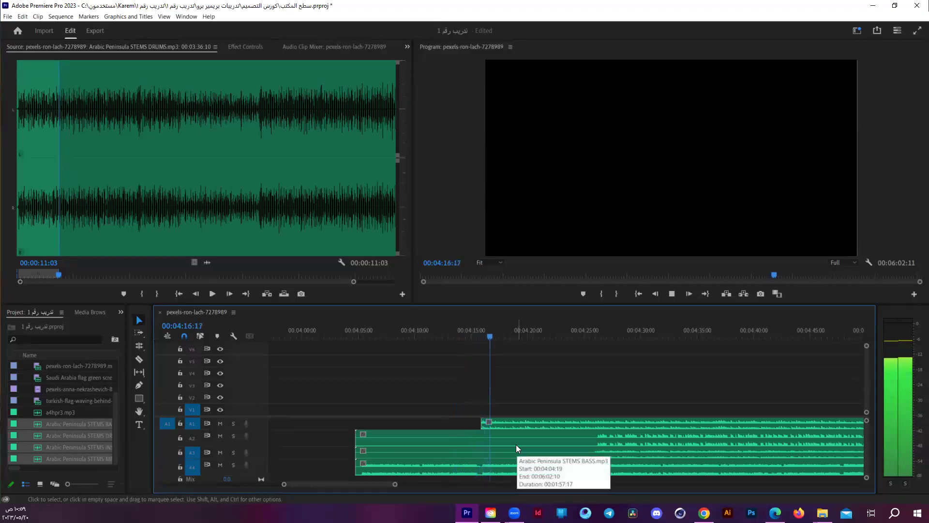
pyautogui.click(499, 423)
pyautogui.moveTo(491, 333); pyautogui.dragTo(484, 335)
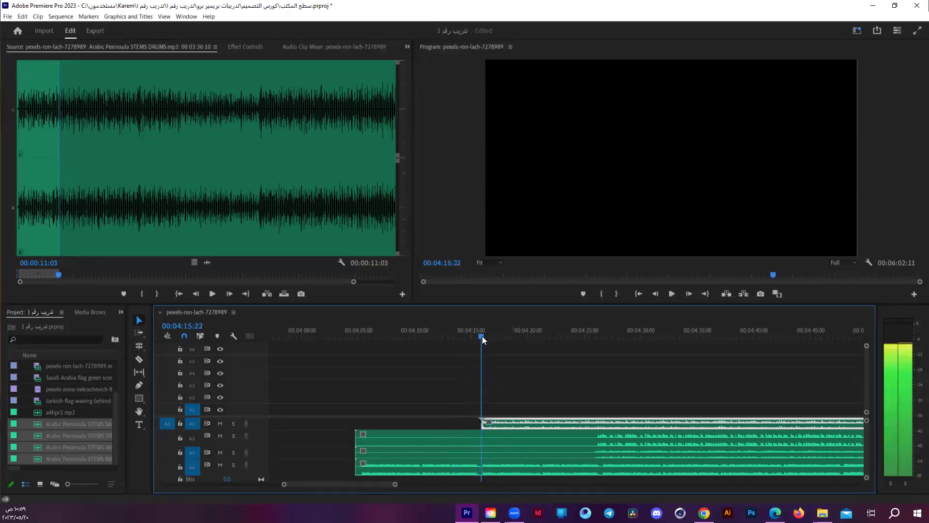
pyautogui.press('=')
pyautogui.press('=')
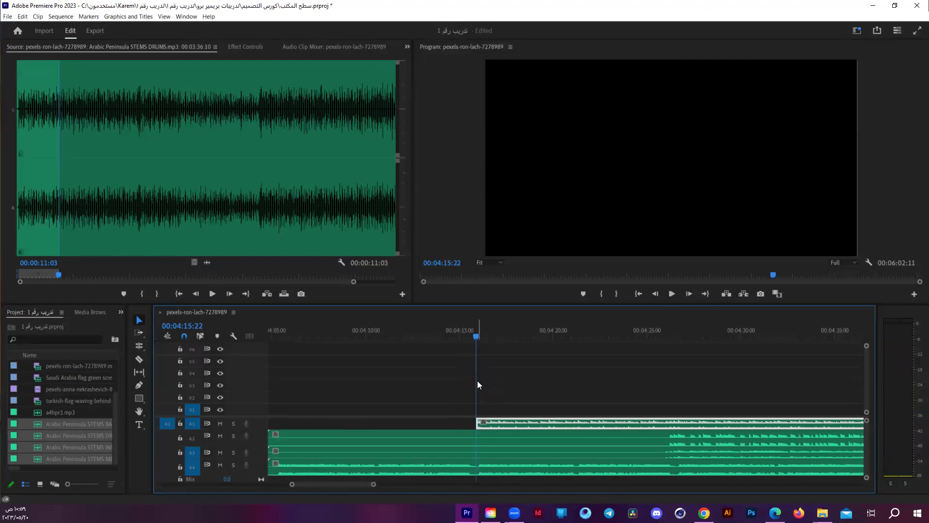
pyautogui.moveTo(474, 333); pyautogui.dragTo(475, 334)
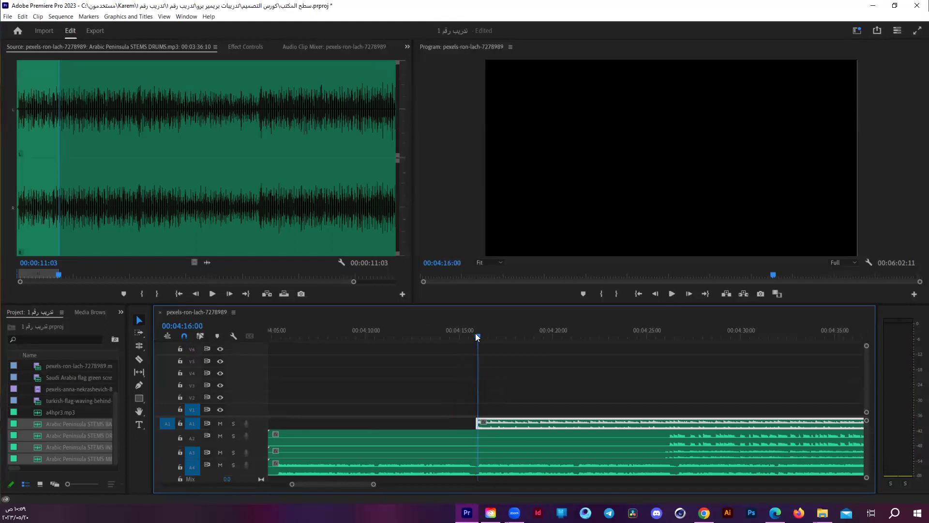
pyautogui.click(479, 421)
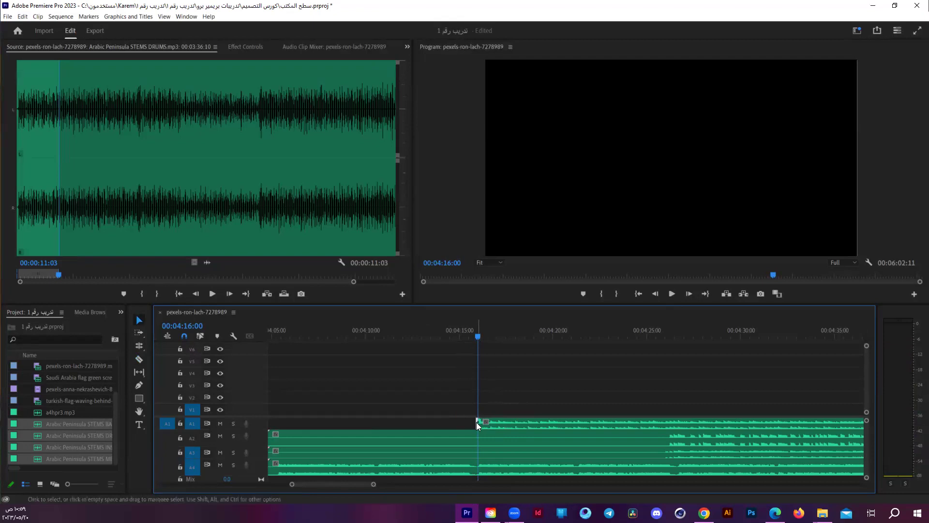
pyautogui.click(464, 327)
pyautogui.press('space')
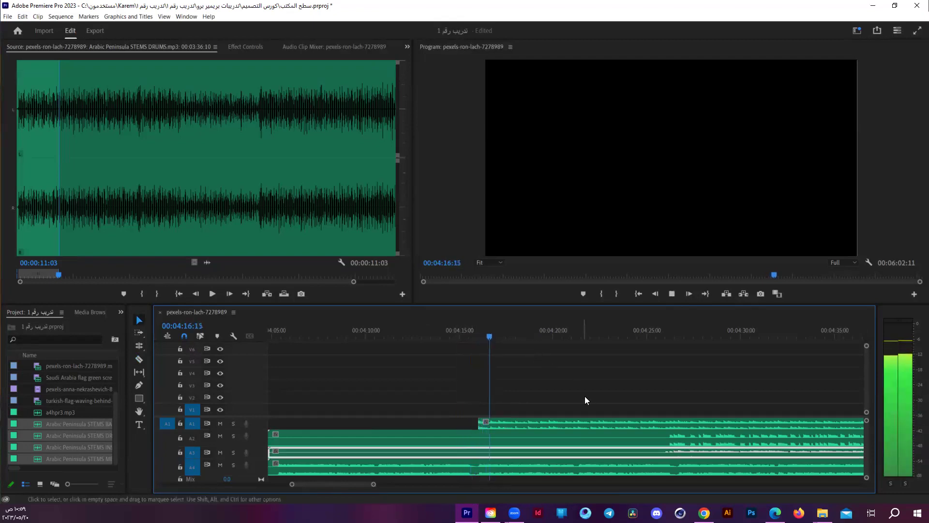
pyautogui.hotkey('alt', 'space')
pyautogui.moveTo(475, 335); pyautogui.dragTo(481, 338)
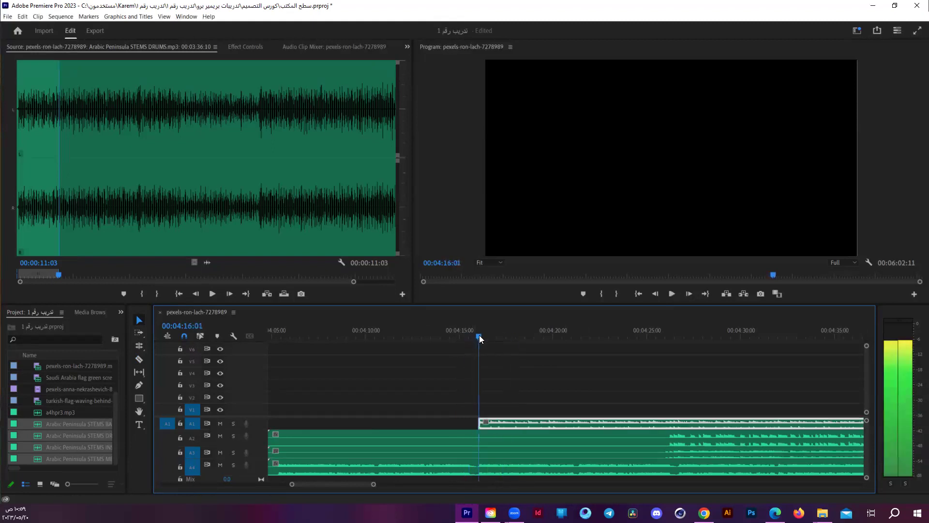
pyautogui.click(479, 452)
pyautogui.press('=')
pyautogui.press('=')
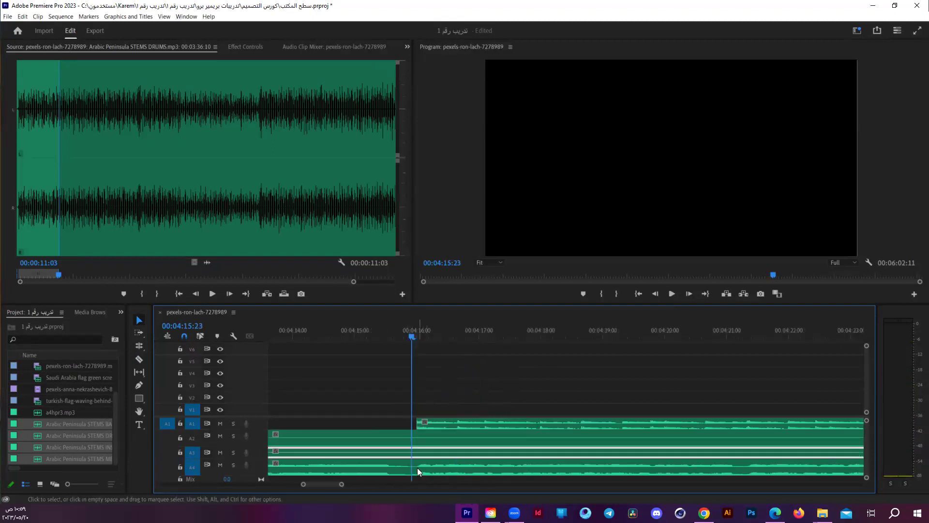
pyautogui.moveTo(411, 330); pyautogui.dragTo(317, 330)
pyautogui.press('space')
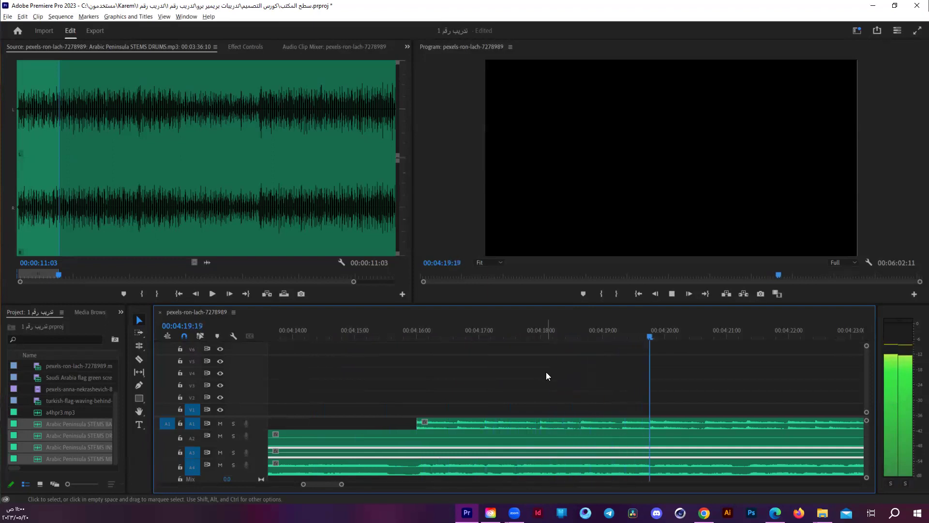
pyautogui.press('-')
pyautogui.press('-')
pyautogui.press('-')
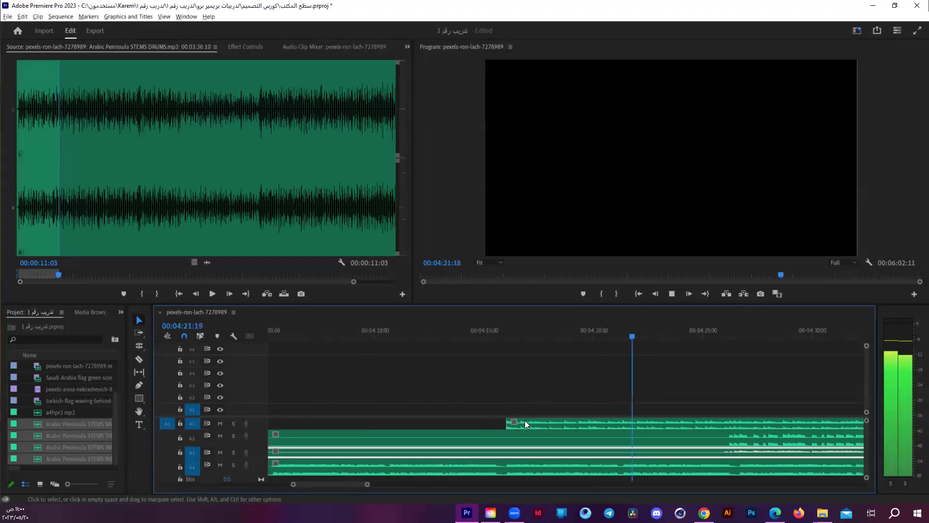
pyautogui.press('-')
pyautogui.click(527, 421)
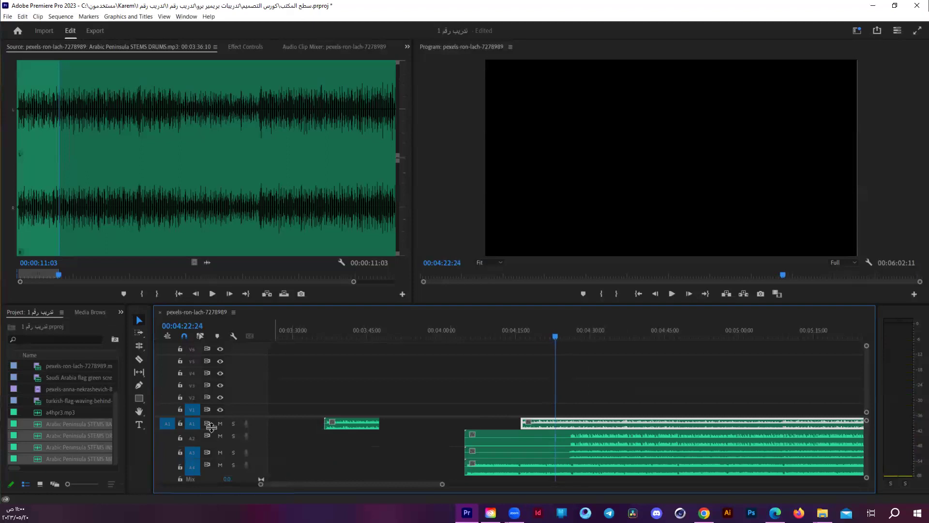
# - Delete the short clip on A1 and move the playhead back to 04:05:15
pyautogui.click(360, 420)
pyautogui.press('Delete')
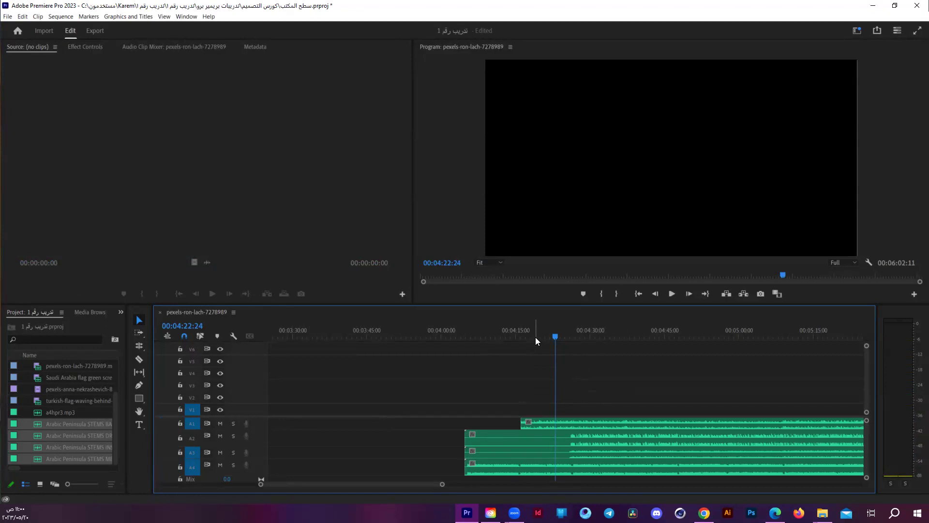
pyautogui.moveTo(527, 332); pyautogui.dragTo(521, 332)
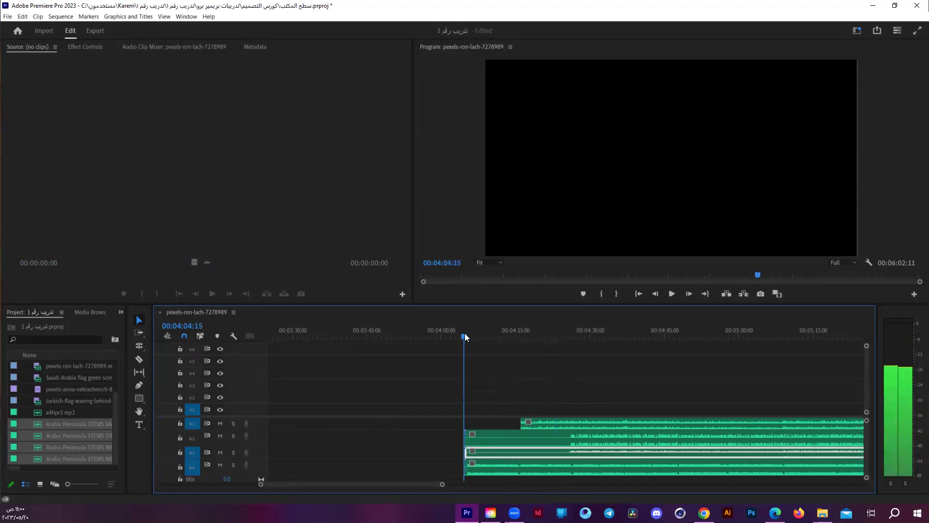
pyautogui.moveTo(522, 334); pyautogui.dragTo(467, 347)
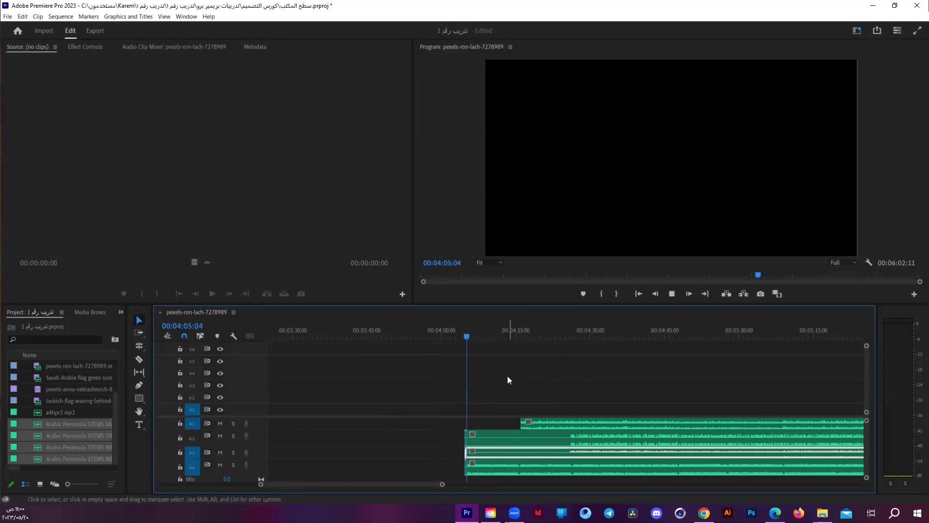
# - Try lining the A1 drums stem up with the other stems, play to check, then undo
pyautogui.moveTo(525, 424); pyautogui.dragTo(469, 424)
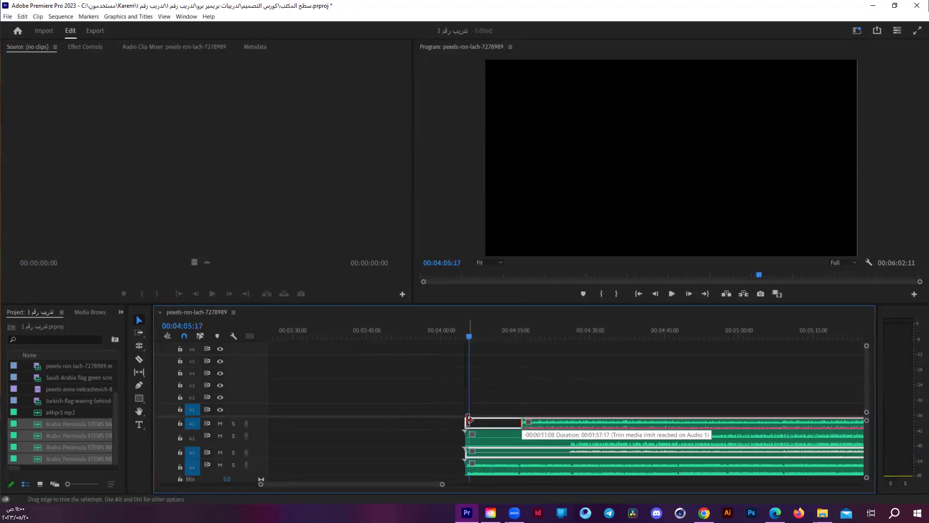
pyautogui.click(526, 383)
pyautogui.press('space')
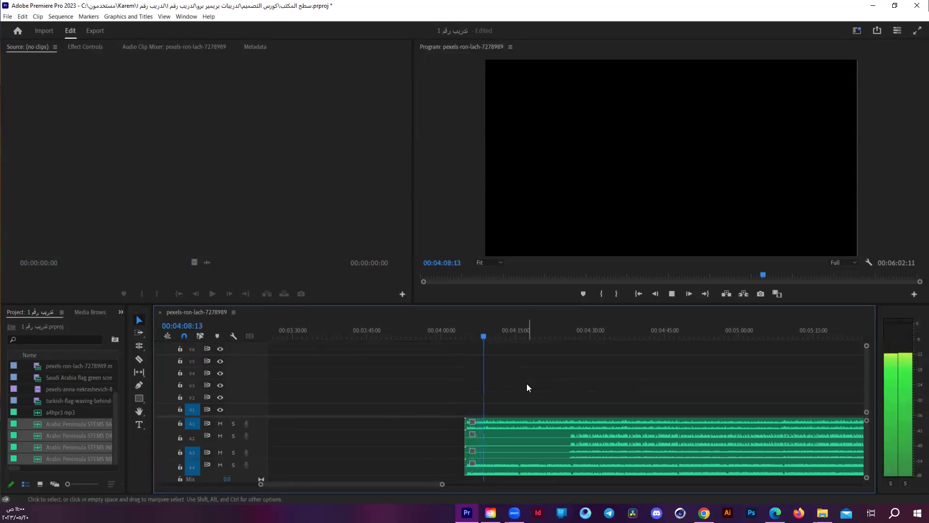
pyautogui.press('space')
pyautogui.hotkey('ctrl', 'z')
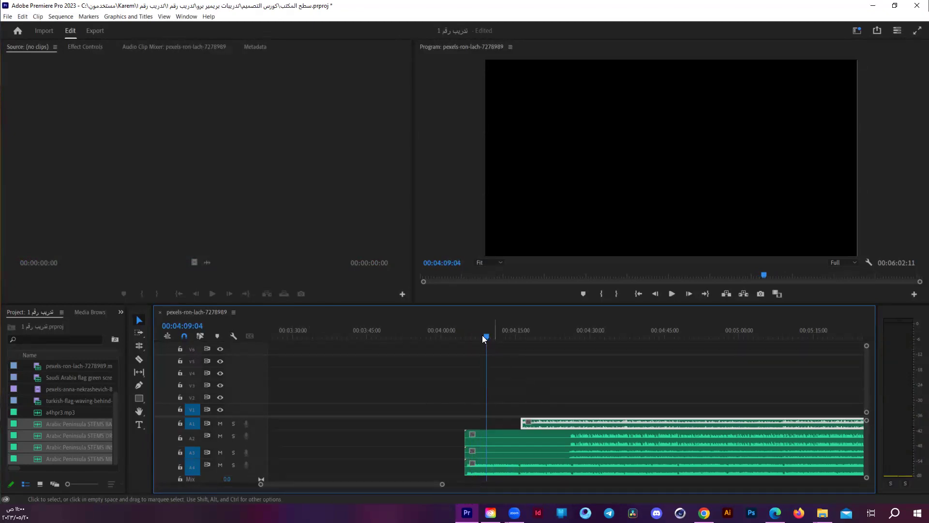
pyautogui.moveTo(482, 335); pyautogui.dragTo(465, 336)
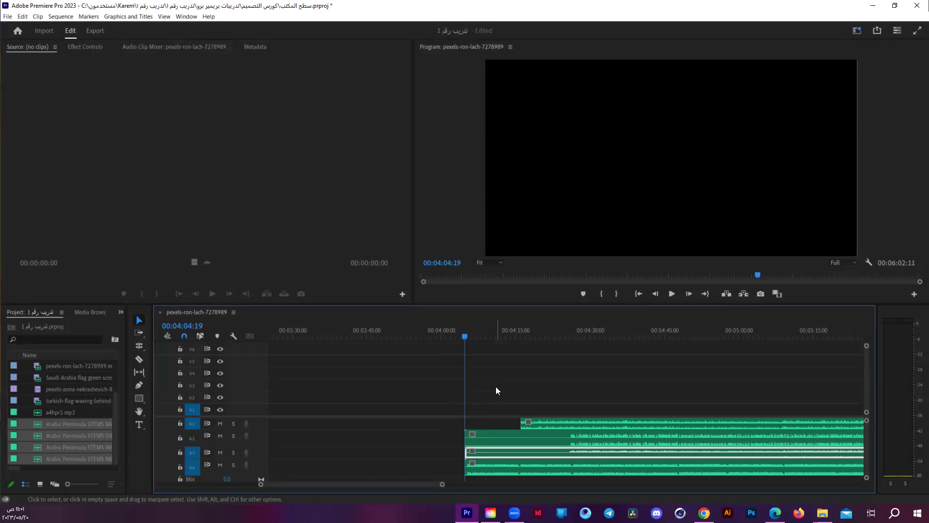
pyautogui.press('space')
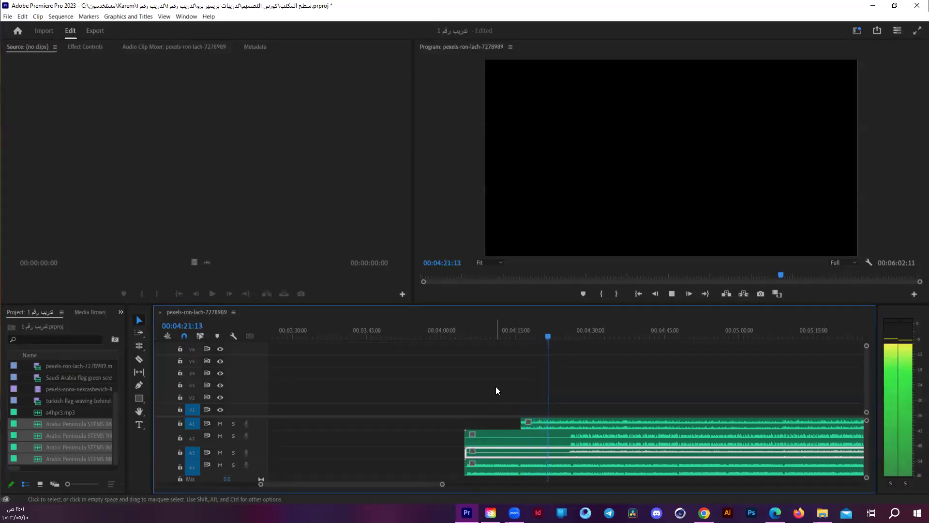
pyautogui.press('space')
pyautogui.press('d')
pyautogui.moveTo(450, 331); pyautogui.dragTo(464, 331)
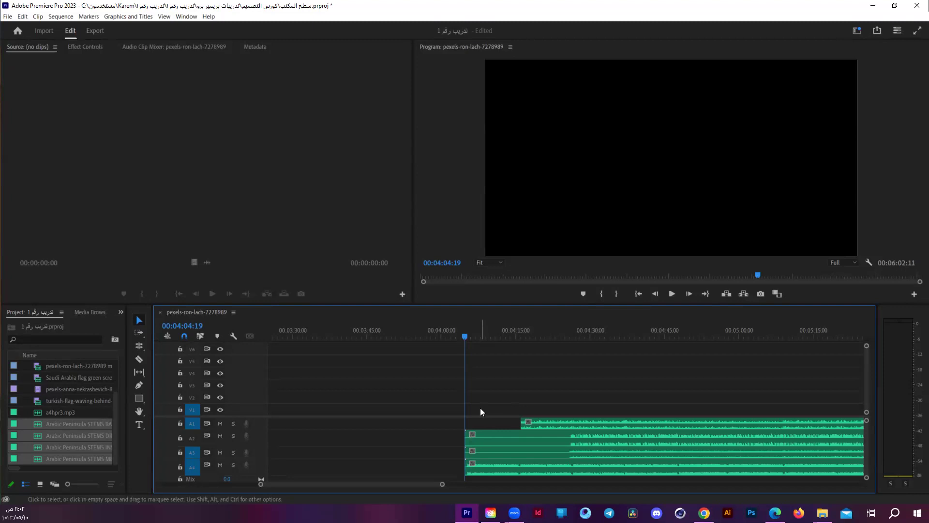
pyautogui.press('space')
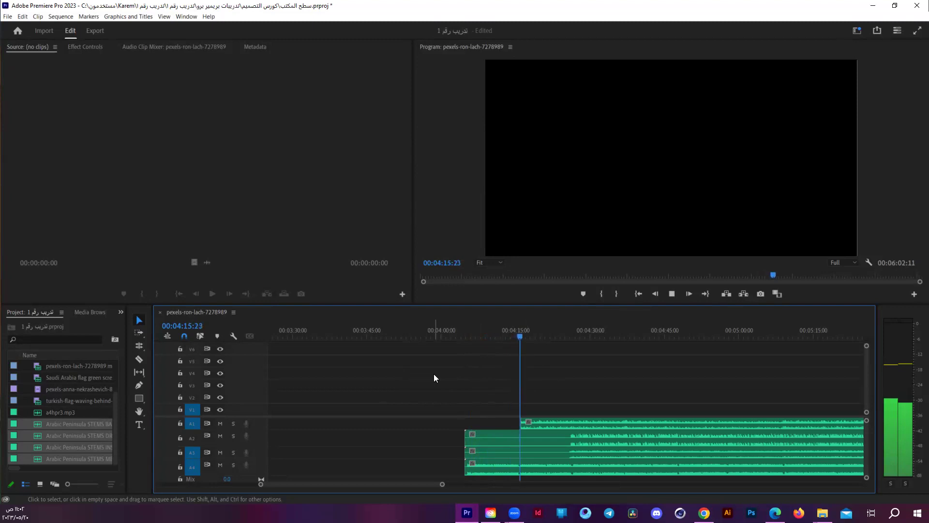
# - Stop playback at 04:17:21 and zoom the timeline out to show the whole sequence
pyautogui.press('space')
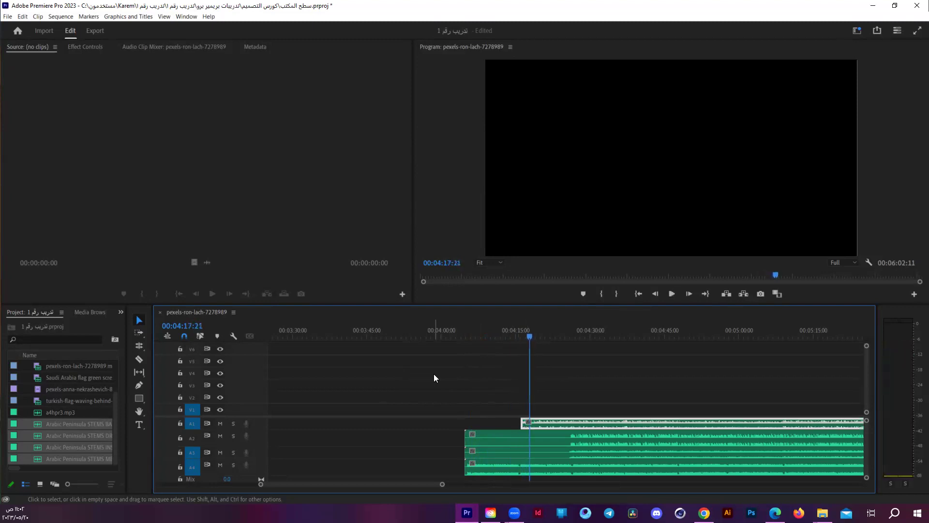
pyautogui.press('-')
pyautogui.keyDown('alt'); pyautogui.scroll(-4, 407, 386); pyautogui.keyUp('alt')
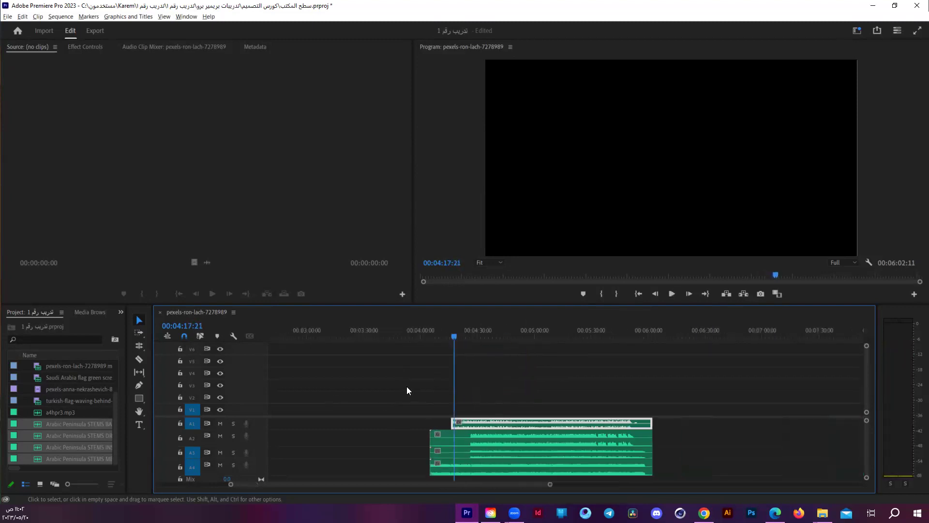
pyautogui.keyDown('alt'); pyautogui.scroll(-2, 404, 390); pyautogui.keyUp('alt')
pyautogui.keyDown('alt'); pyautogui.scroll(-1, 346, 400); pyautogui.keyUp('alt')
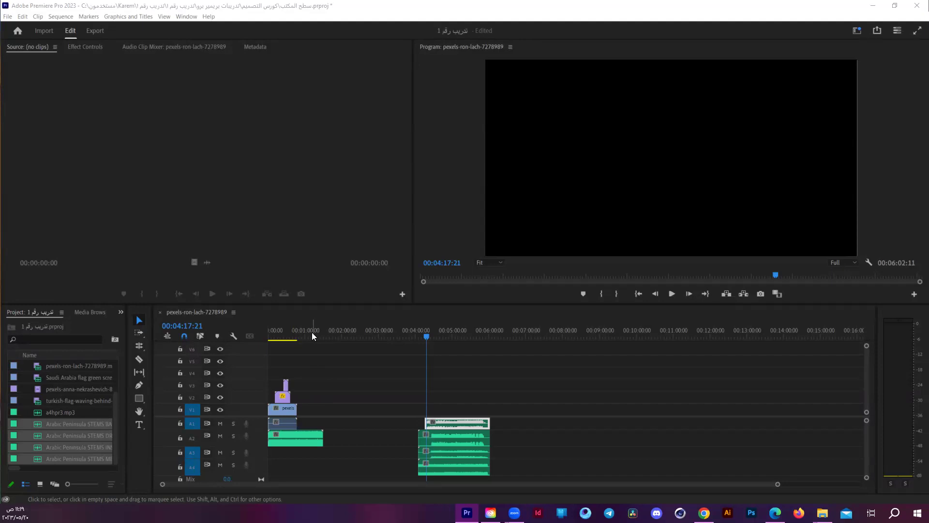
# - Mute track A2 and move the playhead back to 00:00:00:00
pyautogui.click(434, 402)
pyautogui.moveTo(321, 325); pyautogui.dragTo(344, 328)
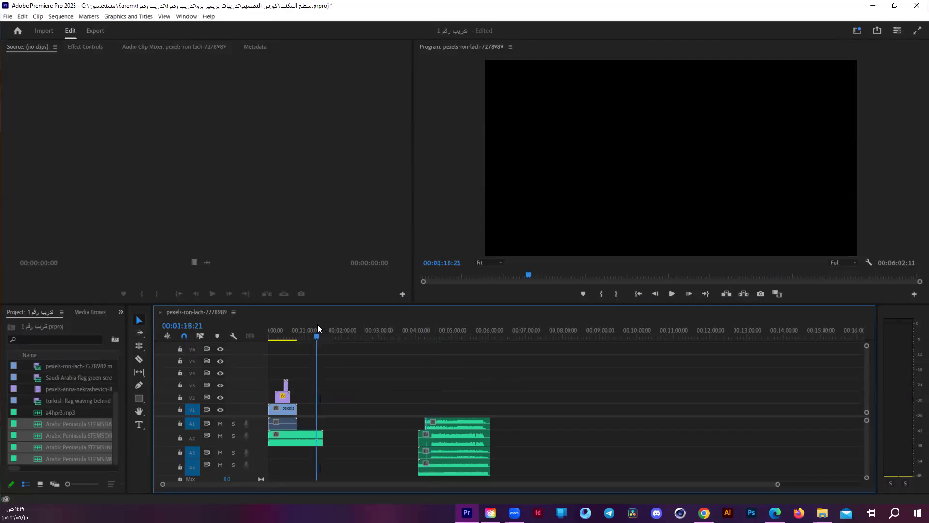
pyautogui.click(219, 435)
pyautogui.click(314, 330)
pyautogui.moveTo(314, 328); pyautogui.dragTo(269, 333)
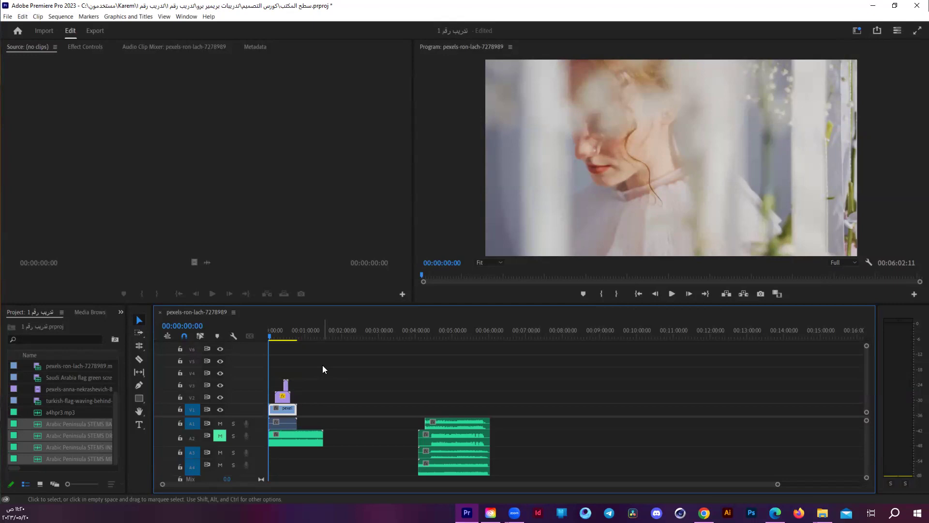
# - Select the V1 clip, widen the Project list to show frame rates, and show the Effects panel
pyautogui.click(87, 47)
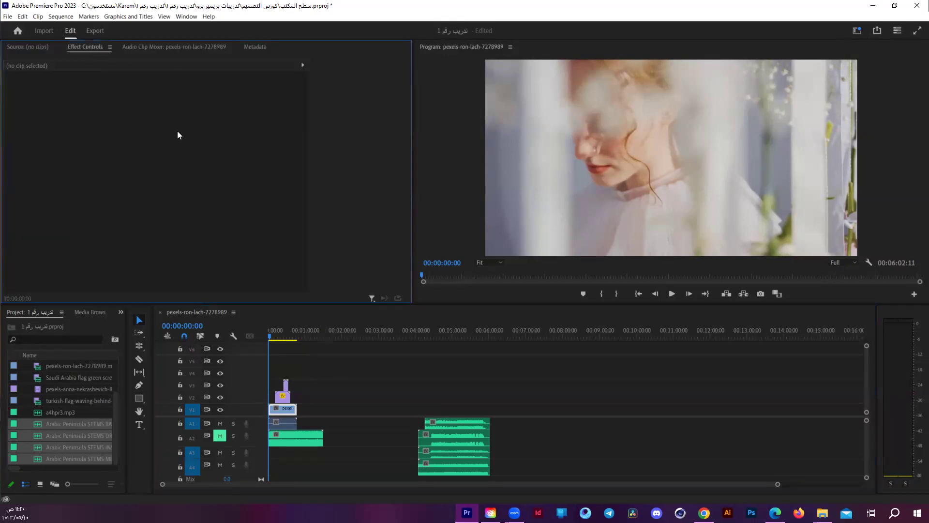
pyautogui.click(278, 409)
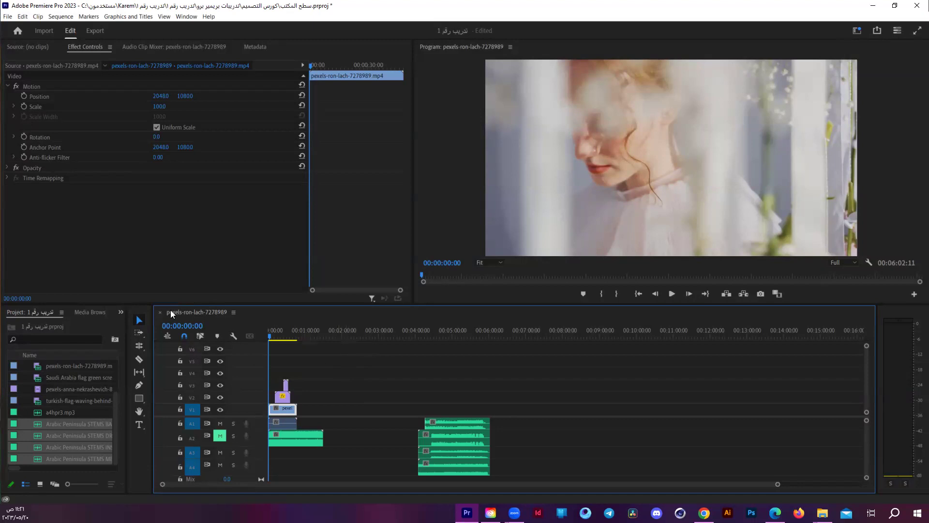
pyautogui.moveTo(126, 325); pyautogui.dragTo(155, 322)
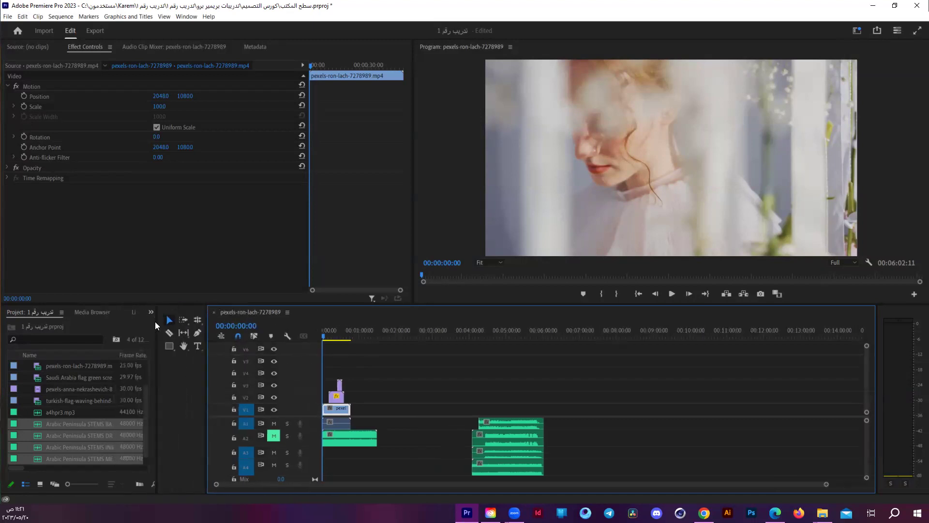
pyautogui.click(149, 313)
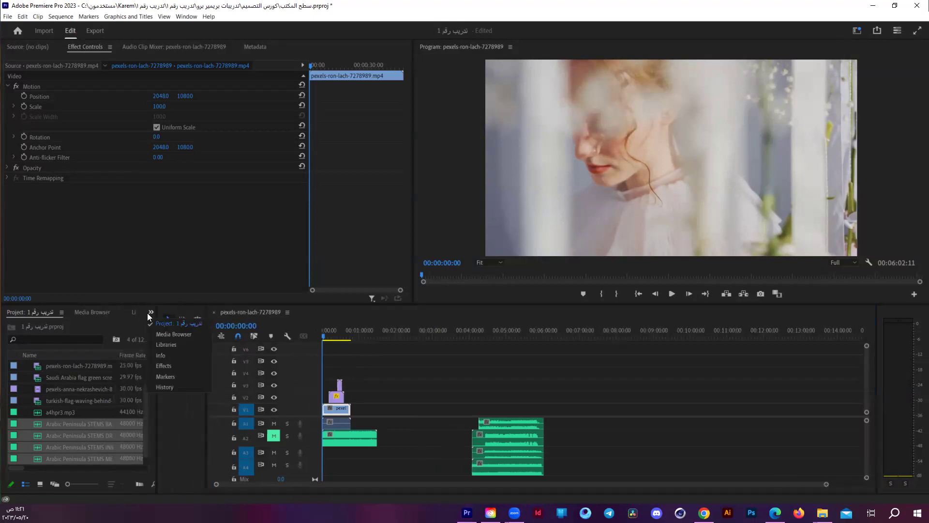
pyautogui.click(163, 367)
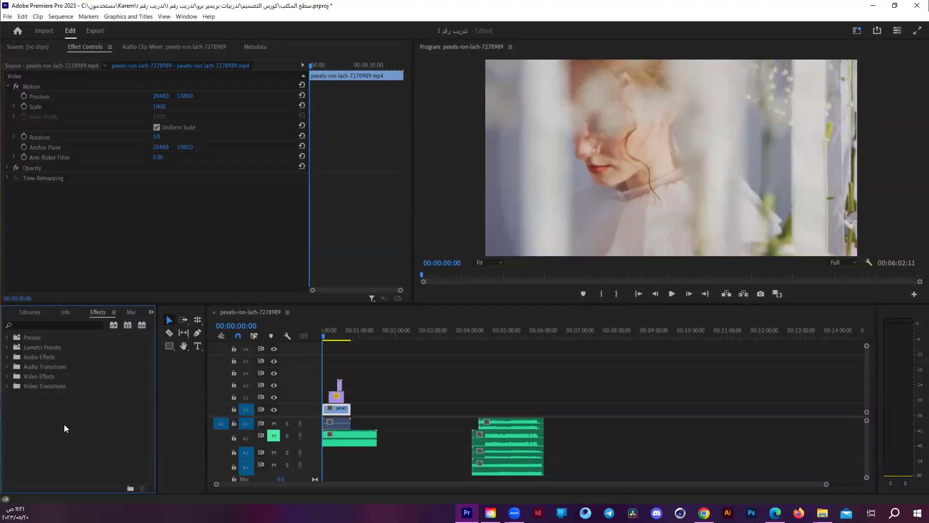
# - Collapse Video Effects and expand Video Transitions and its Dissolve folder in Effects
pyautogui.click(7, 377)
pyautogui.click(7, 376)
pyautogui.click(7, 377)
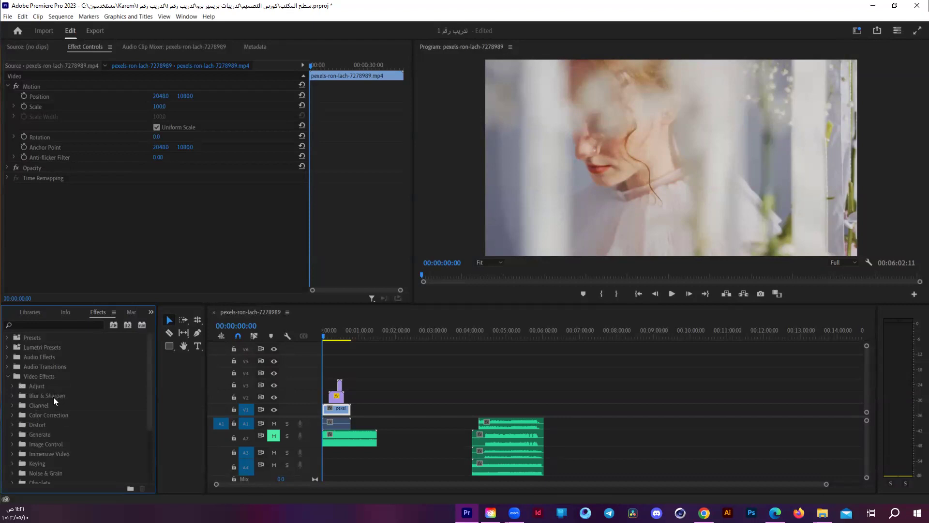
pyautogui.scroll(-3, 100, 433)
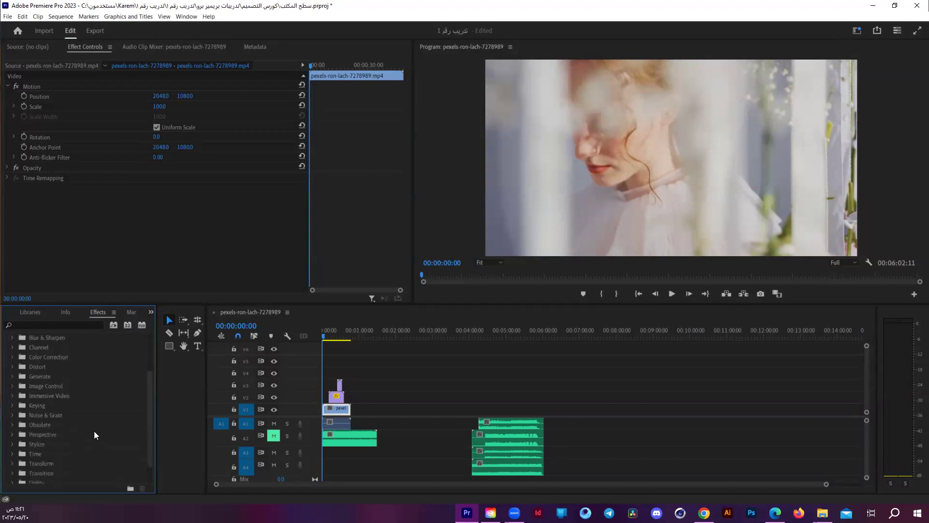
pyautogui.scroll(3, 26, 381)
pyautogui.click(7, 376)
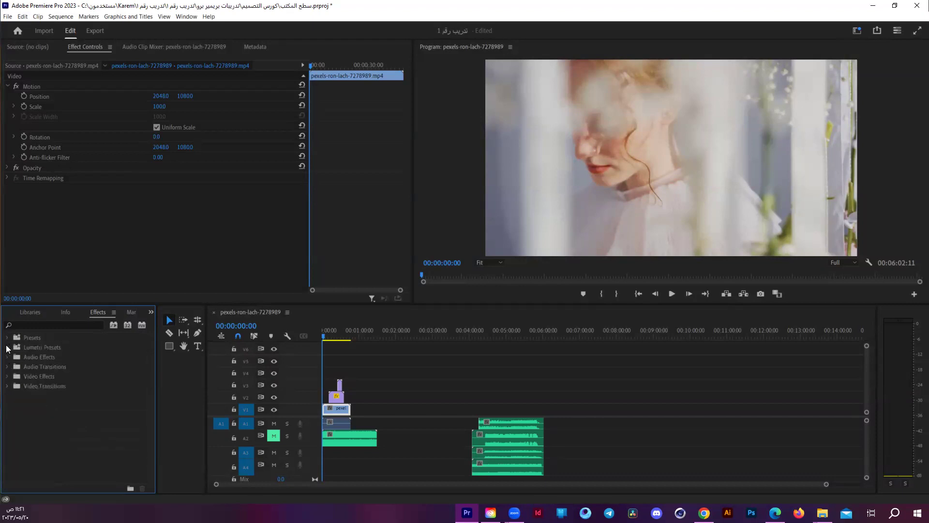
pyautogui.click(8, 386)
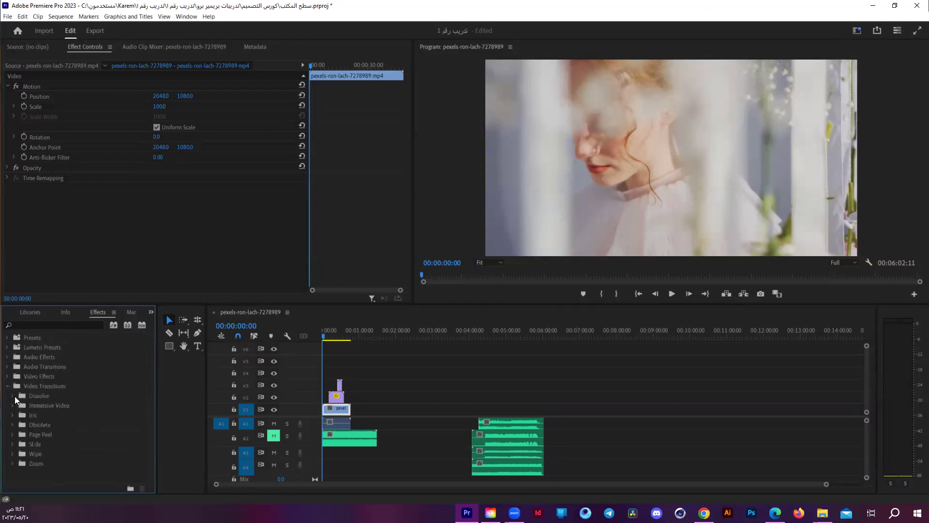
pyautogui.click(13, 396)
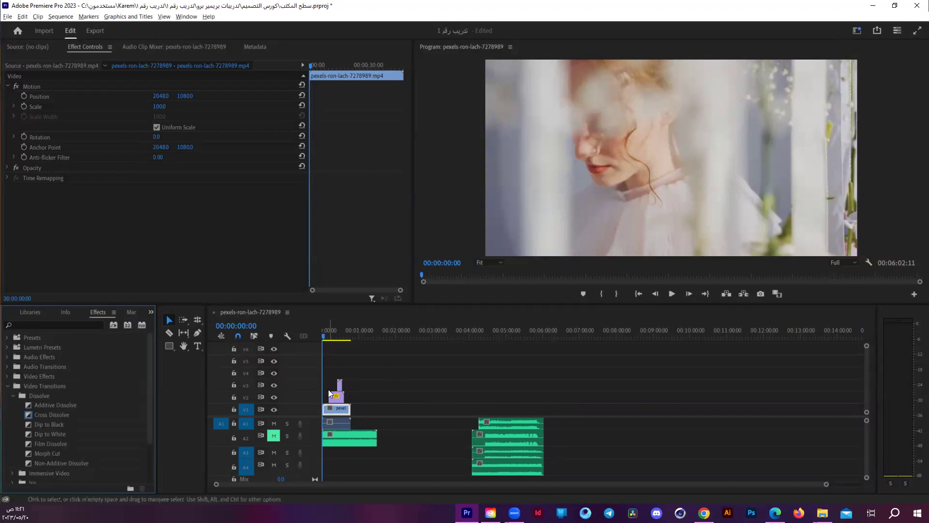
# - Scrub near 00:00:11, unmute A2, play the cut, and park the playhead at 00:00:11:02
pyautogui.scroll(4, 329, 393)
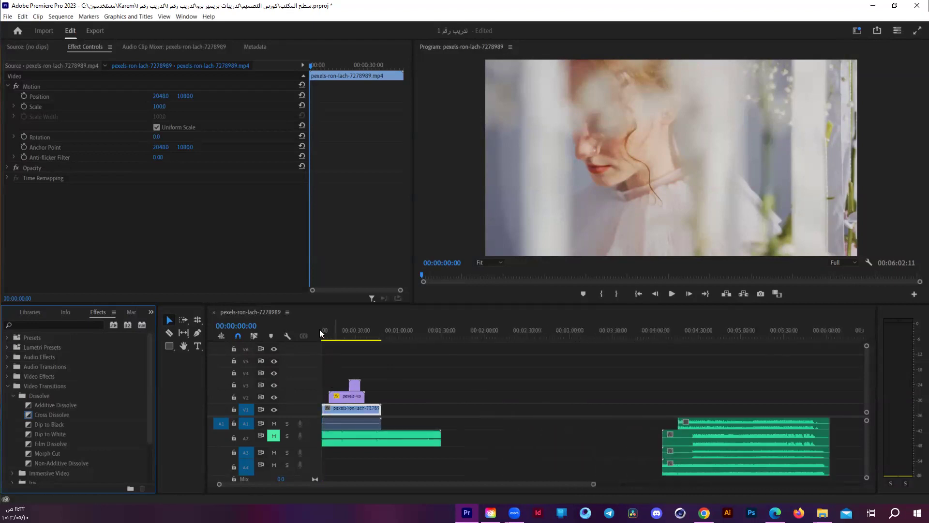
pyautogui.moveTo(325, 330); pyautogui.dragTo(338, 330)
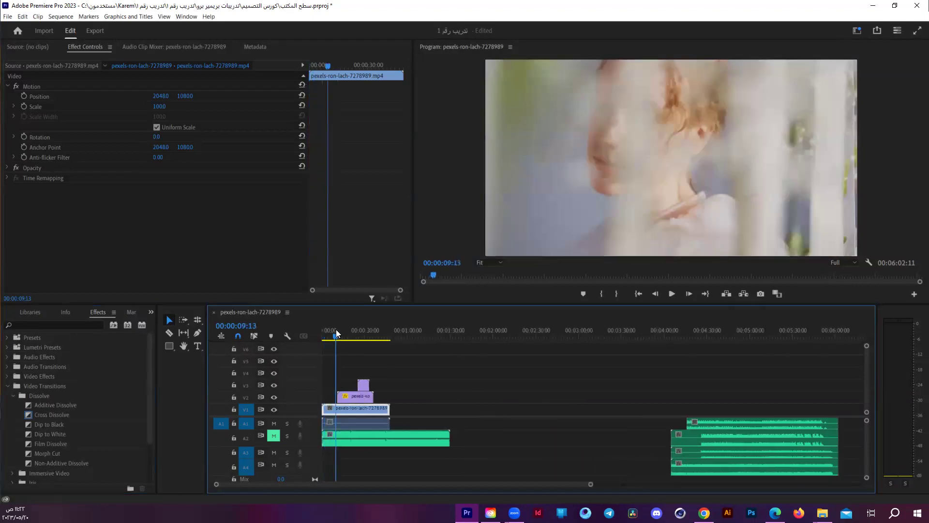
pyautogui.moveTo(339, 330); pyautogui.dragTo(333, 331)
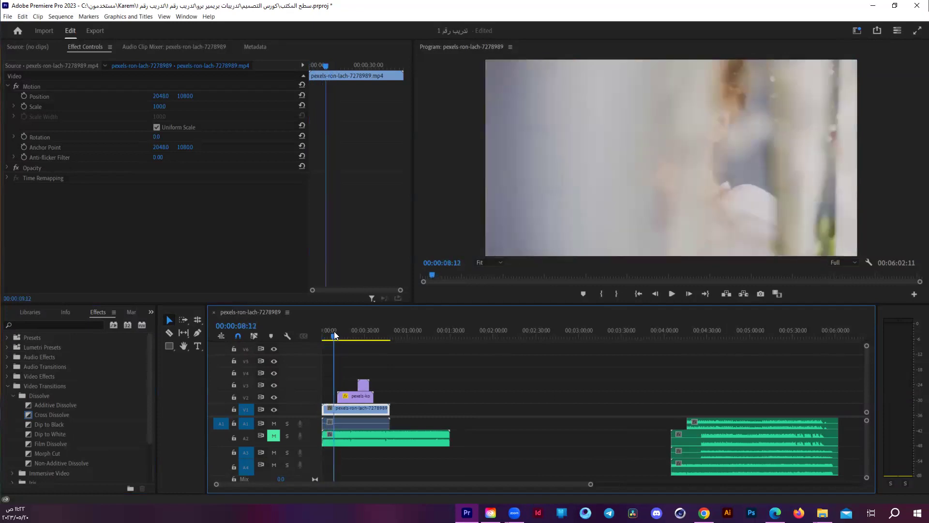
pyautogui.click(273, 435)
pyautogui.press('space')
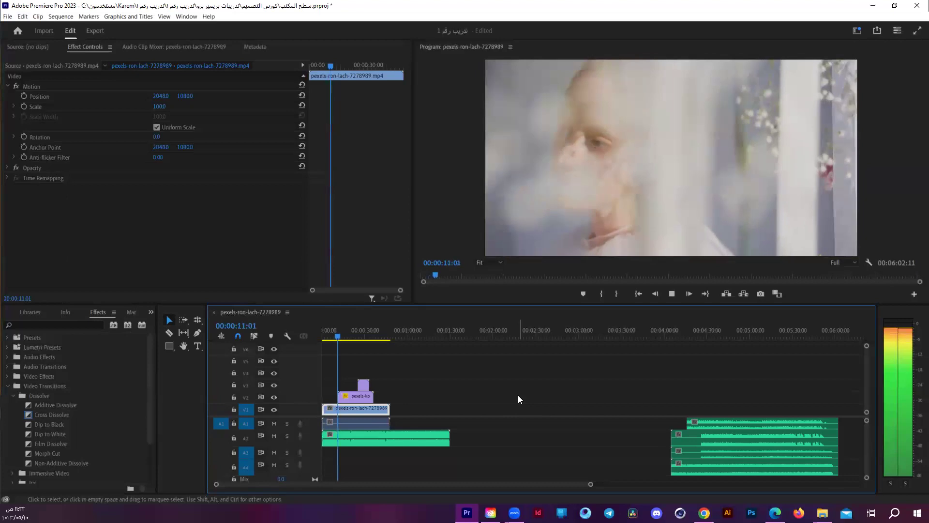
pyautogui.press('space')
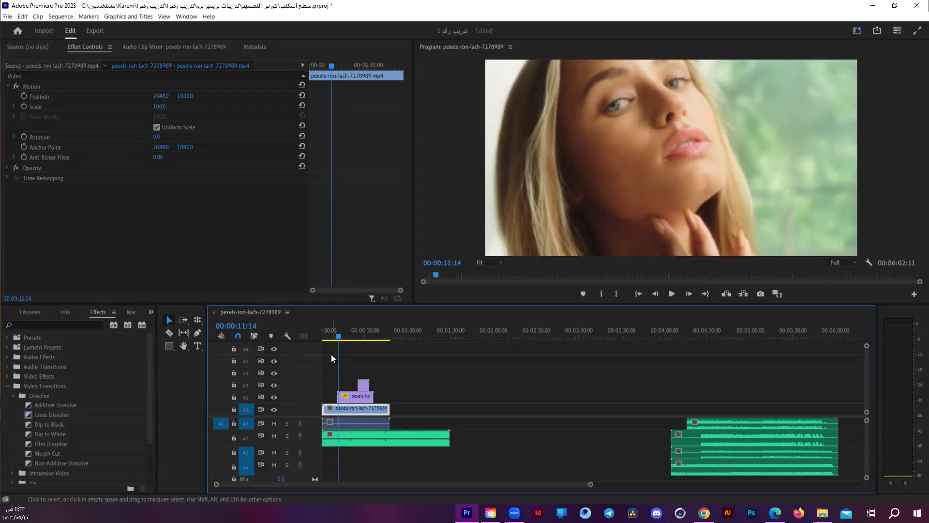
pyautogui.click(339, 336)
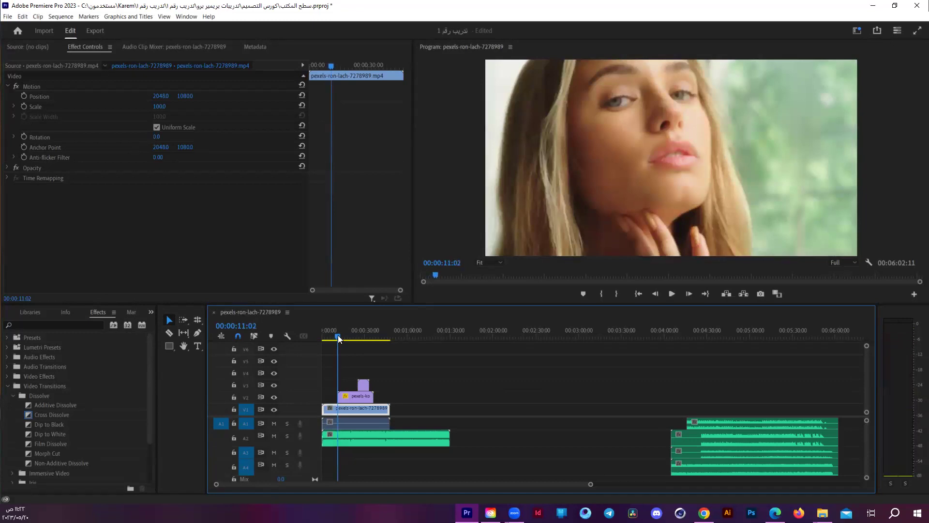
# - Drop Cross Dissolve onto the V1 edit point at 00:00:11:02 and preview it
pyautogui.moveTo(52, 415)
pyautogui.mouseDown()
pyautogui.moveTo(339, 395)
pyautogui.moveTo(336, 406)
pyautogui.mouseUp()
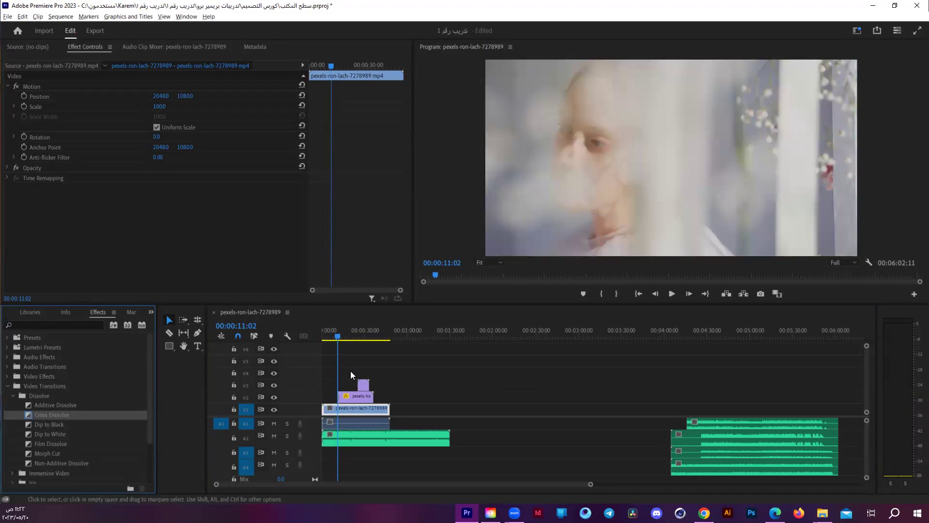
pyautogui.press('=')
pyautogui.press('space')
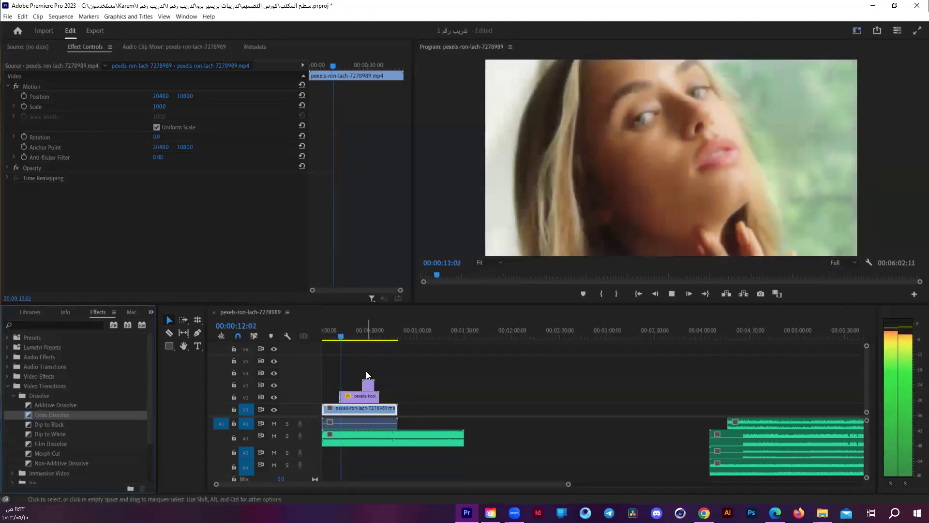
pyautogui.click(360, 367)
pyautogui.click(339, 332)
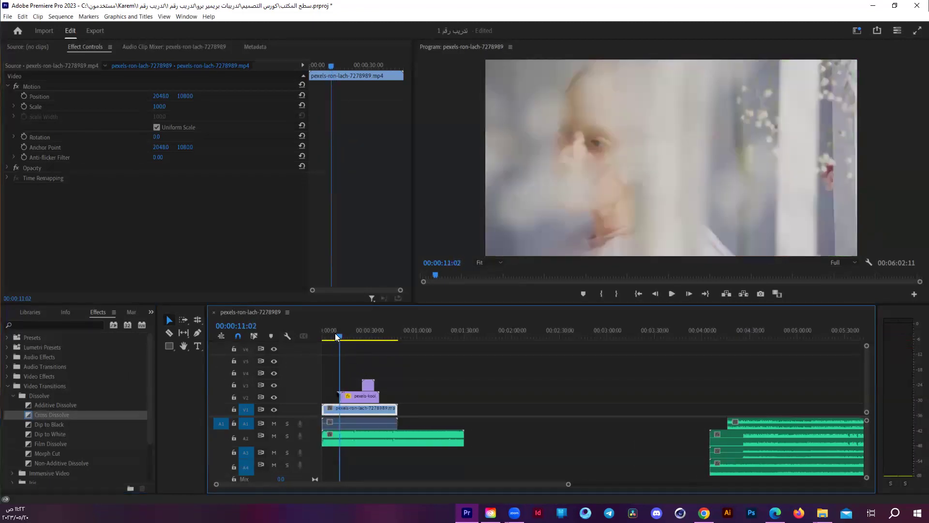
pyautogui.press('space')
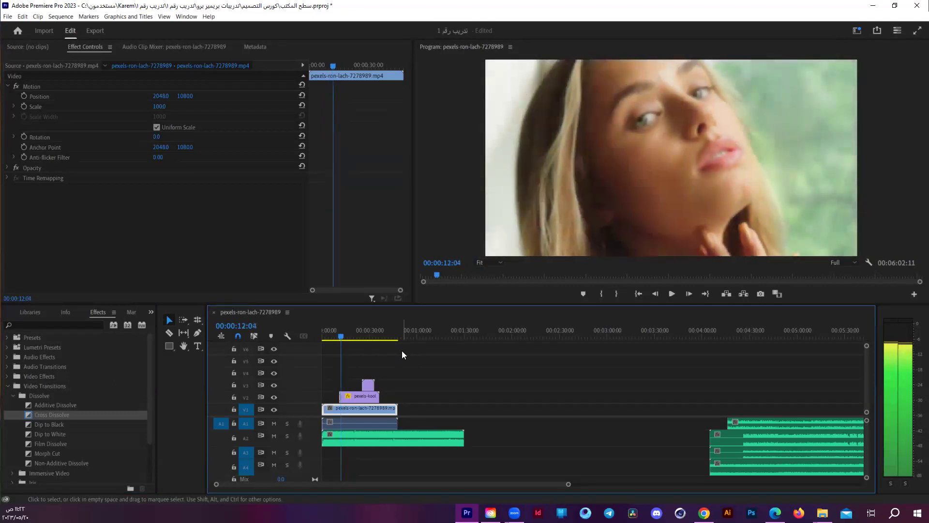
pyautogui.hotkey('shift', 'k')
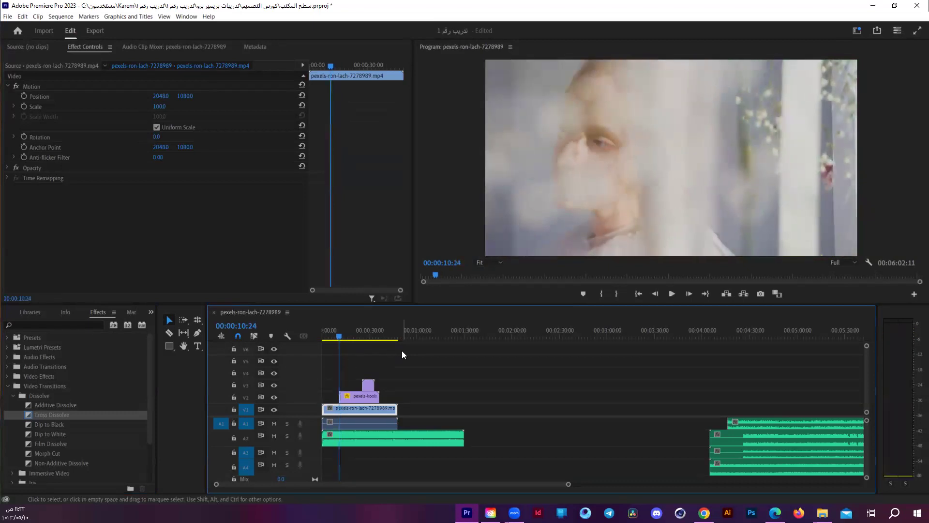
pyautogui.press('space')
pyautogui.press('space')
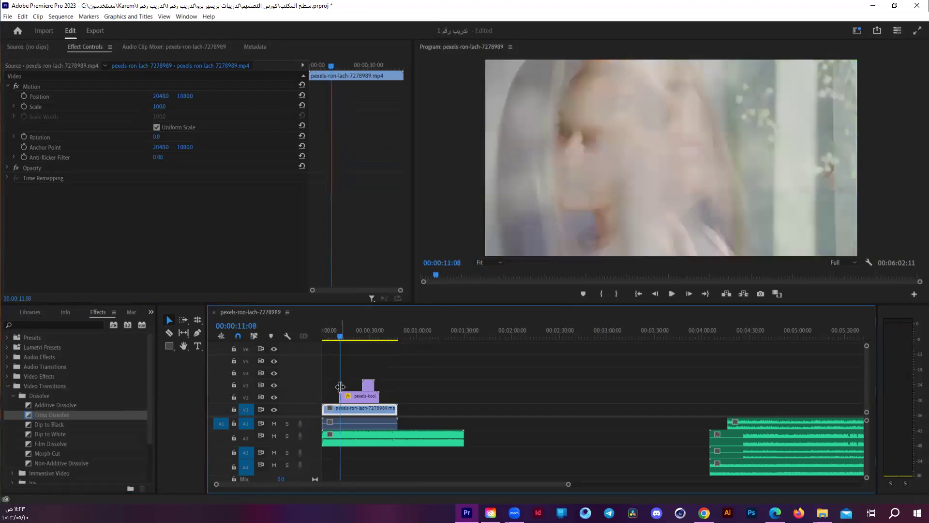
# - Replay the dissolve from before the cut, then collapse the Video Transitions folder
pyautogui.moveTo(343, 336); pyautogui.dragTo(336, 332)
pyautogui.press('space')
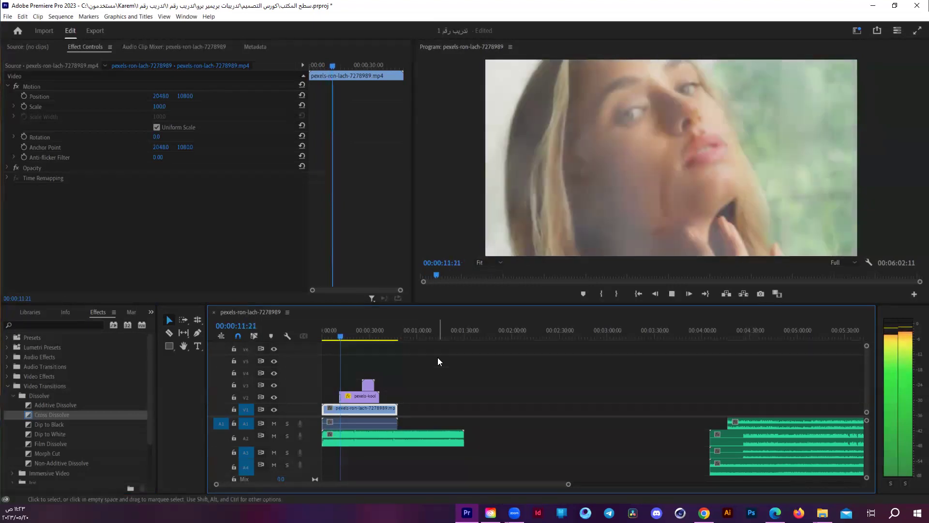
pyautogui.press('space')
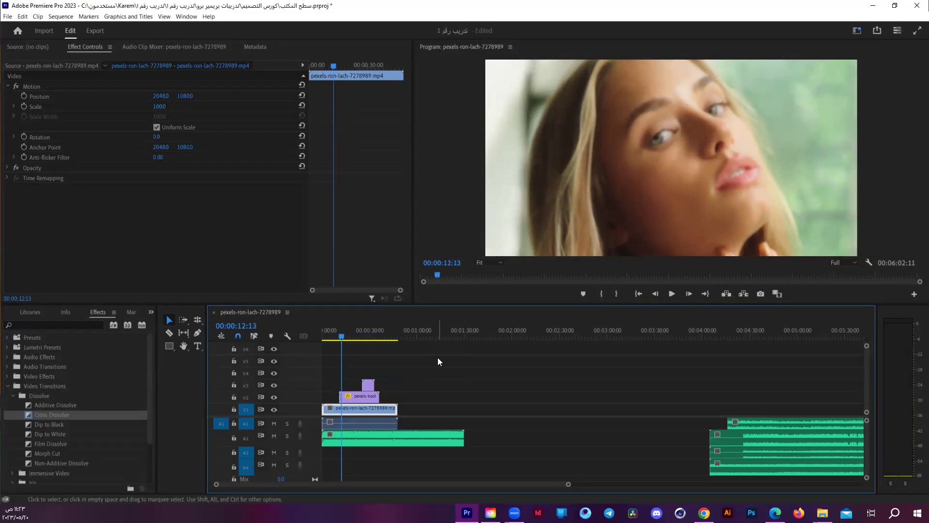
pyautogui.scroll(1, 328, 373)
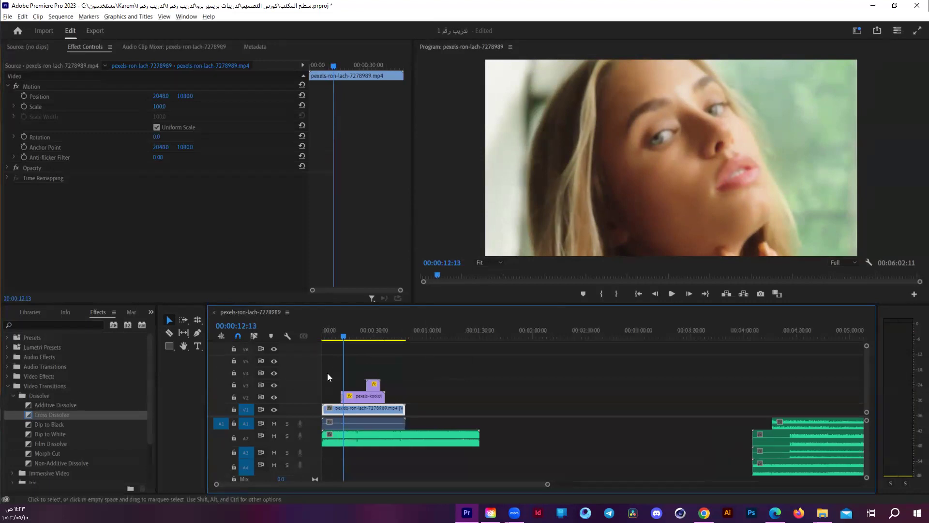
pyautogui.scroll(2, 328, 373)
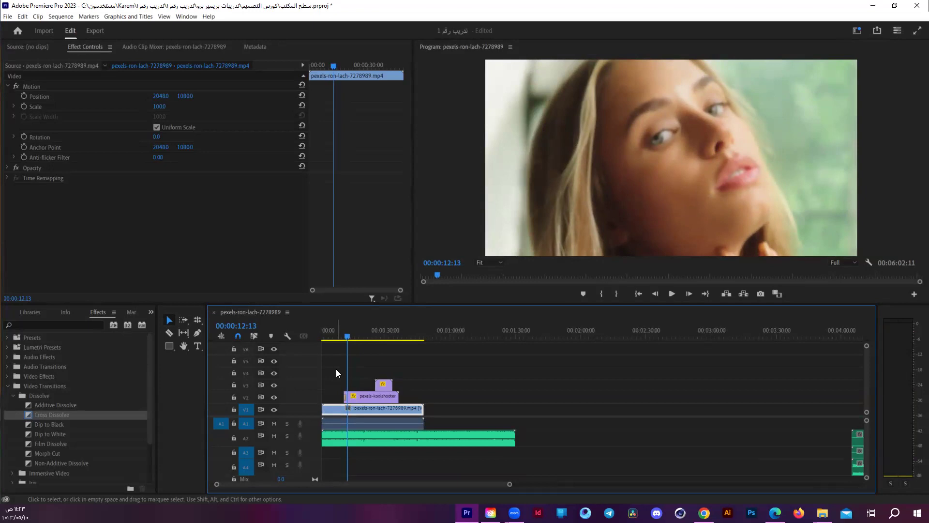
pyautogui.click(337, 325)
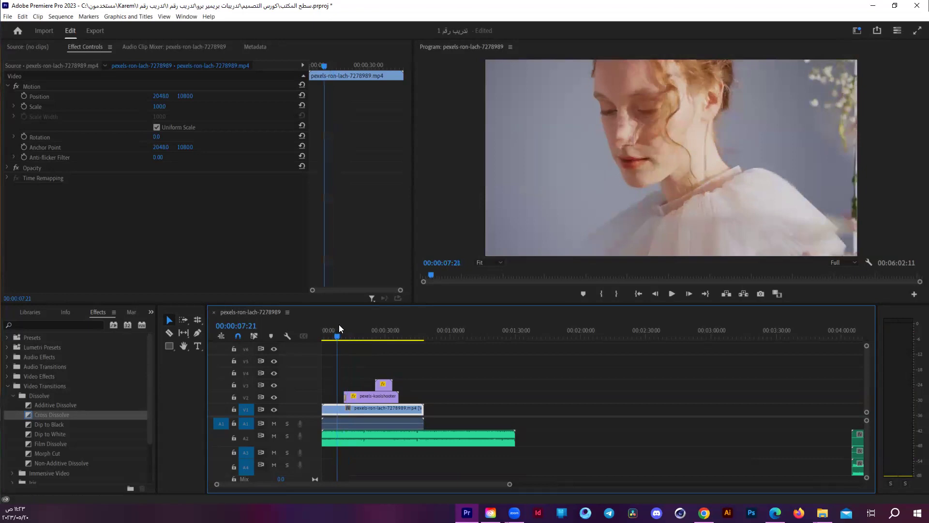
pyautogui.click(340, 325)
pyautogui.click(364, 352)
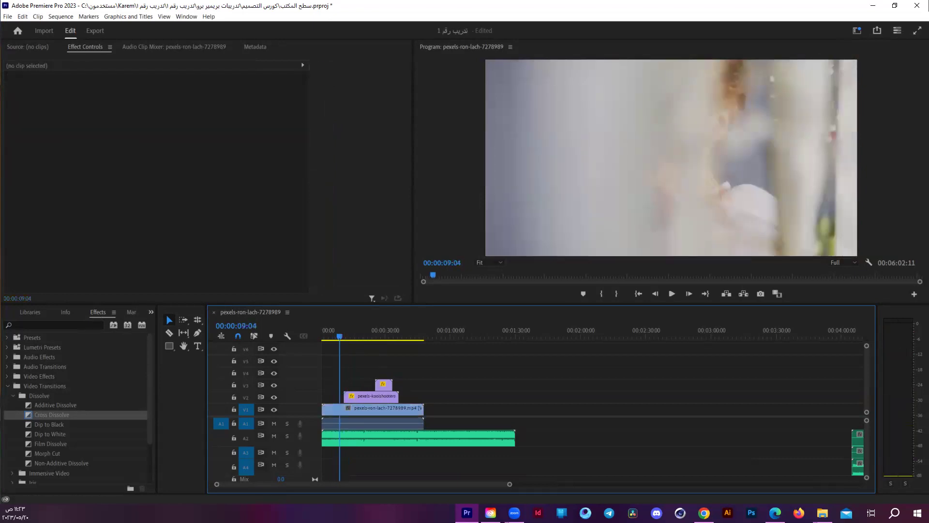
pyautogui.click(8, 386)
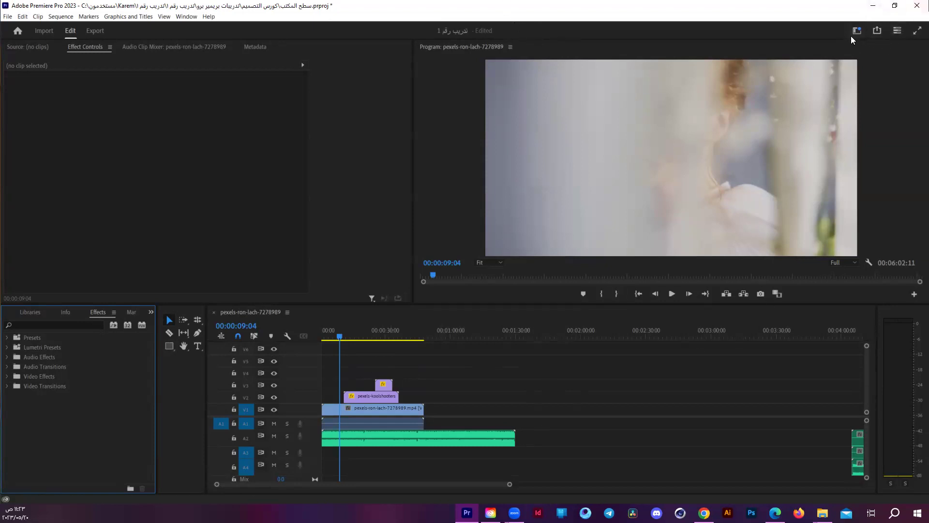
# - Switch Premiere Pro to the Graphics workspace
pyautogui.click(853, 30)
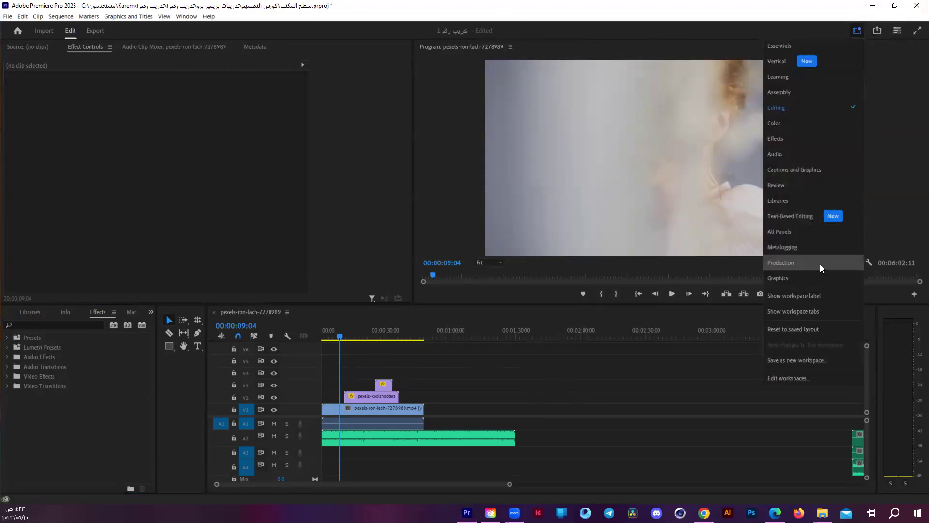
pyautogui.click(187, 18)
pyautogui.click(857, 30)
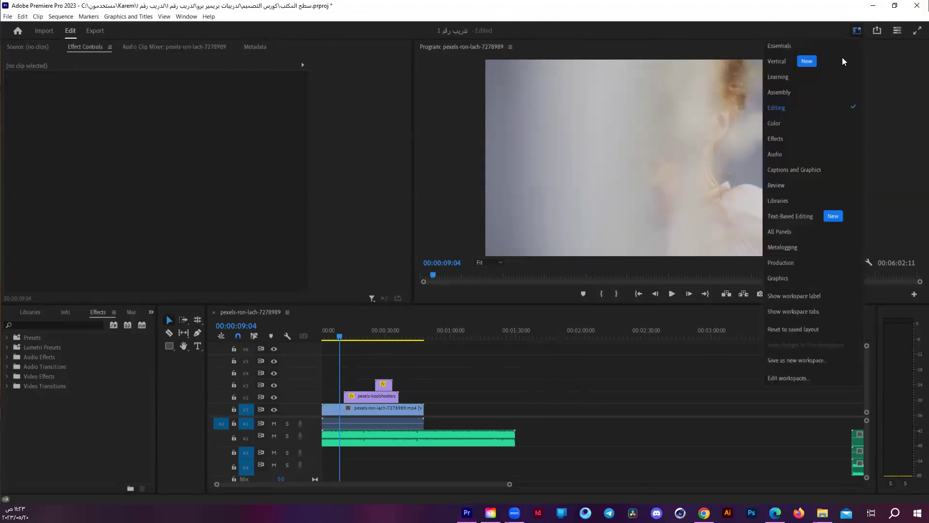
pyautogui.click(818, 279)
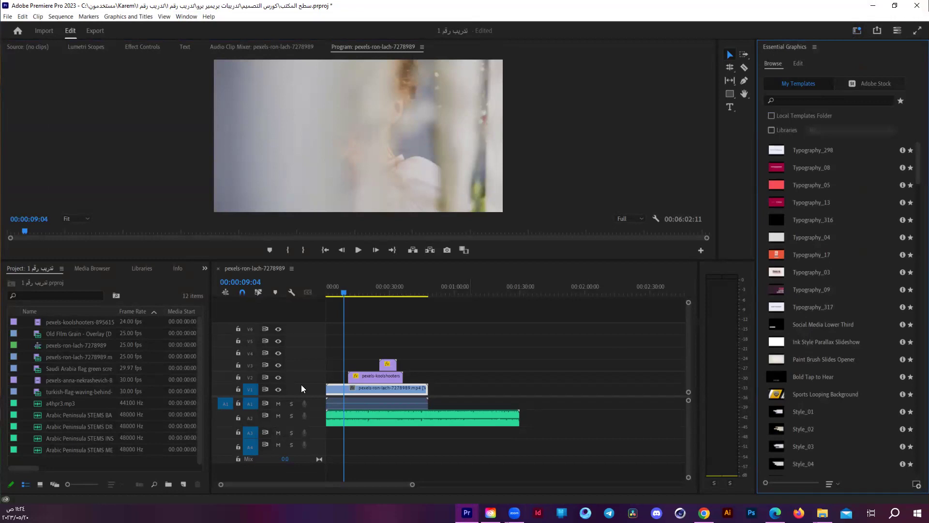
# - Draw a test text box in the lower middle of the Program frame
pyautogui.click(365, 346)
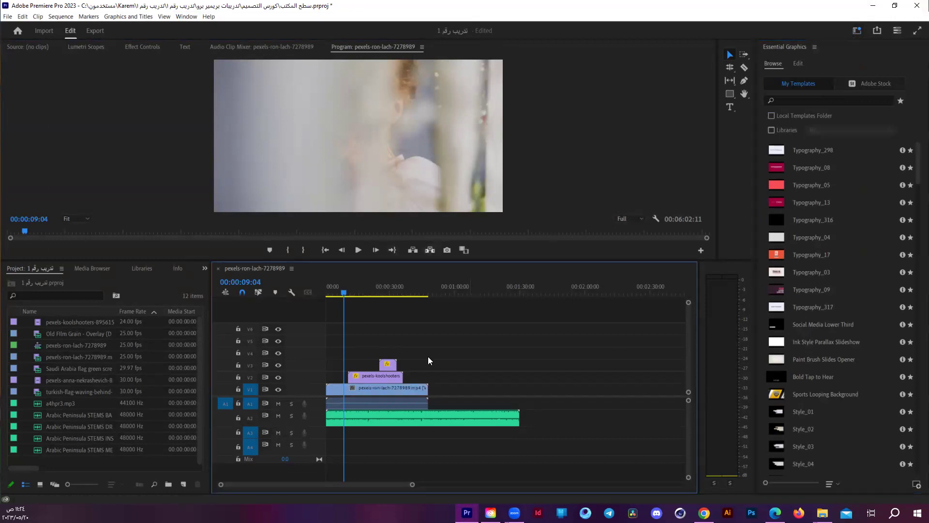
pyautogui.press('t')
pyautogui.moveTo(279, 168); pyautogui.dragTo(451, 197)
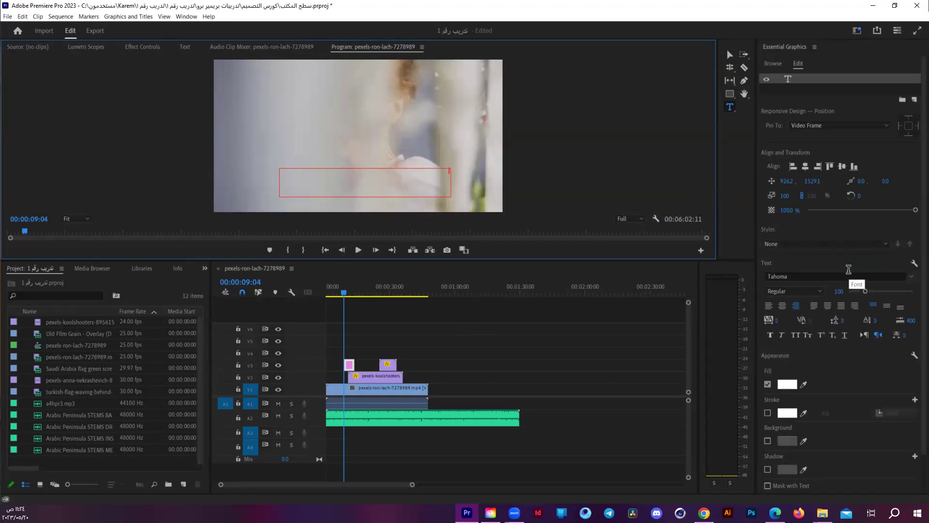
# - Browse to My Templates in Essential Graphics and remove the empty text graphic
pyautogui.click(773, 64)
pyautogui.click(878, 89)
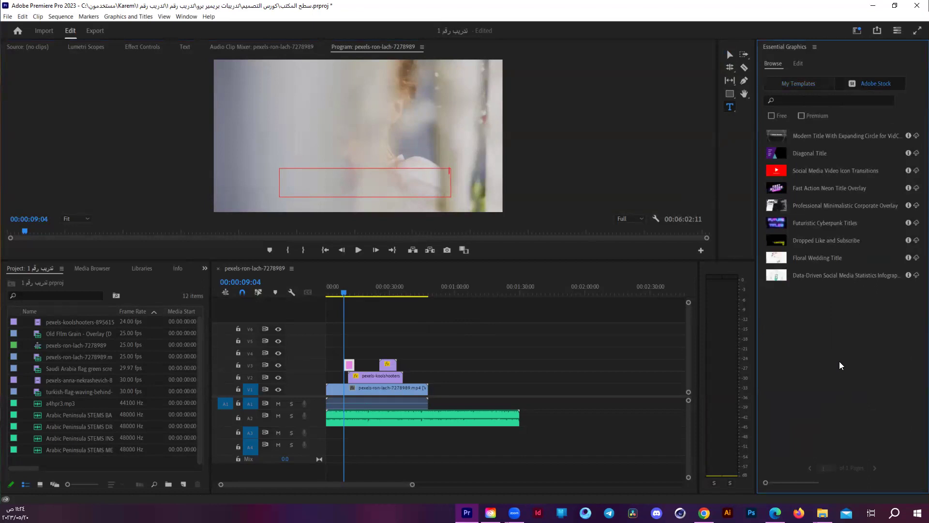
pyautogui.click(799, 87)
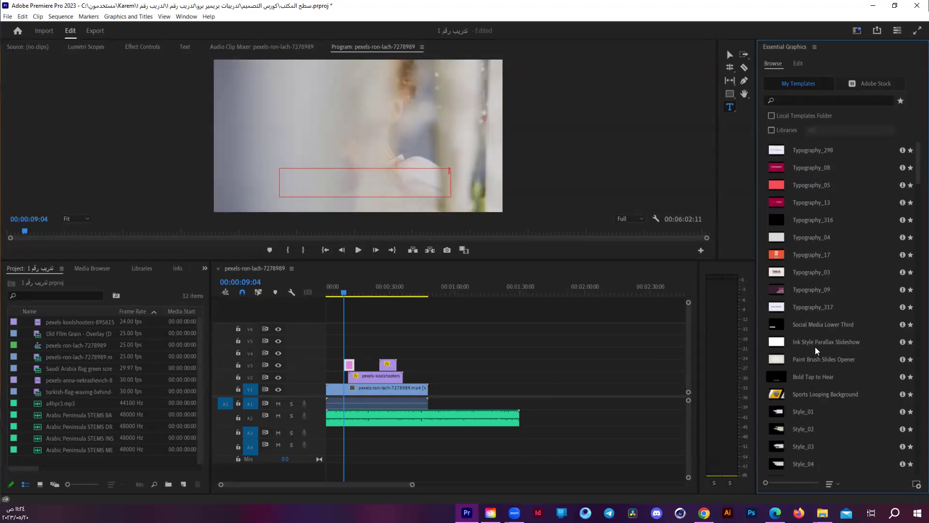
pyautogui.click(483, 350)
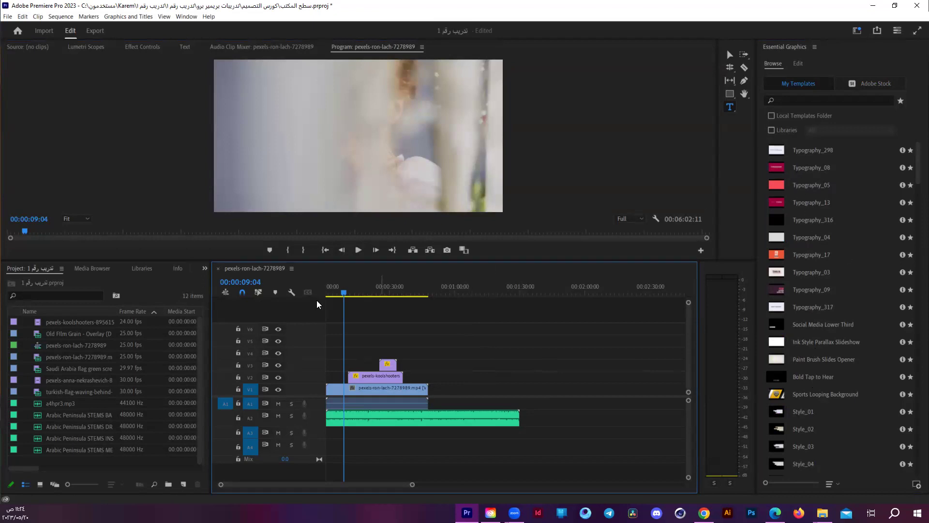
pyautogui.press('Up')
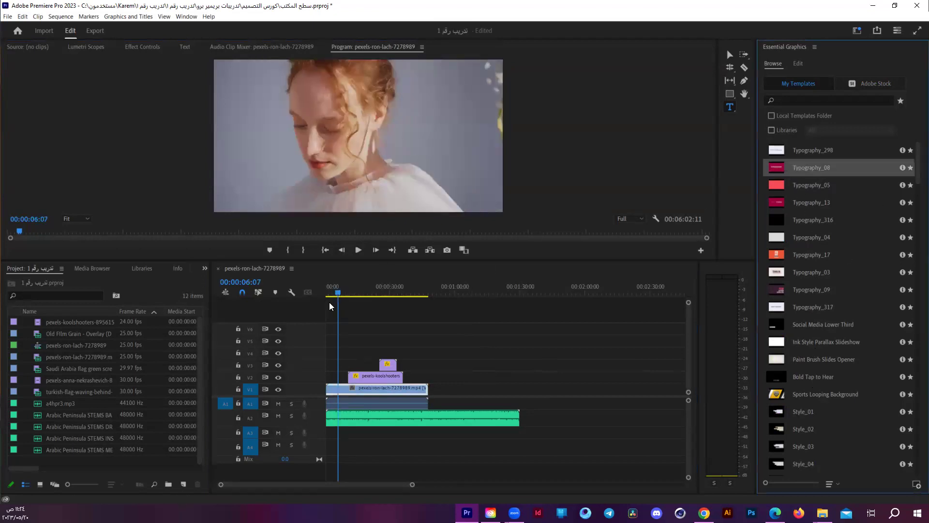
# - Add the Typography_08 template to track V3 and play it from the start
pyautogui.moveTo(821, 177); pyautogui.dragTo(500, 357)
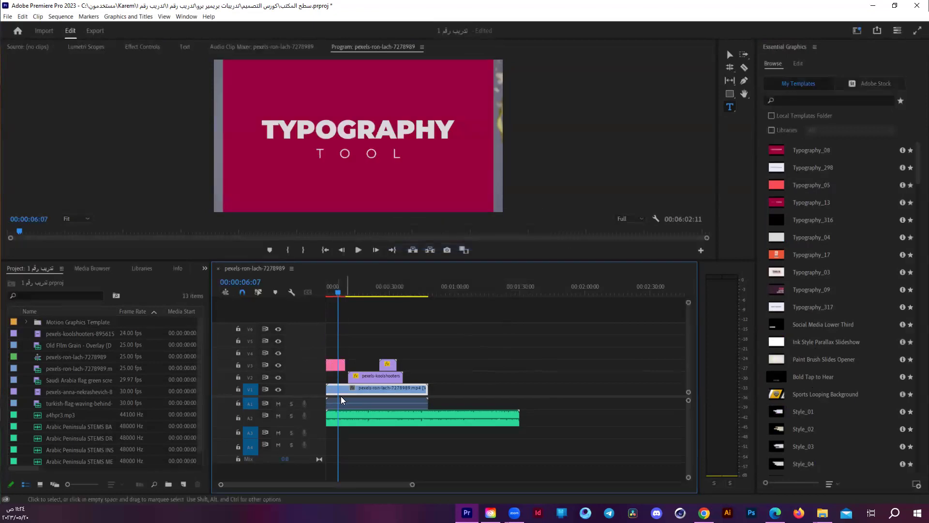
pyautogui.moveTo(338, 297); pyautogui.dragTo(327, 293)
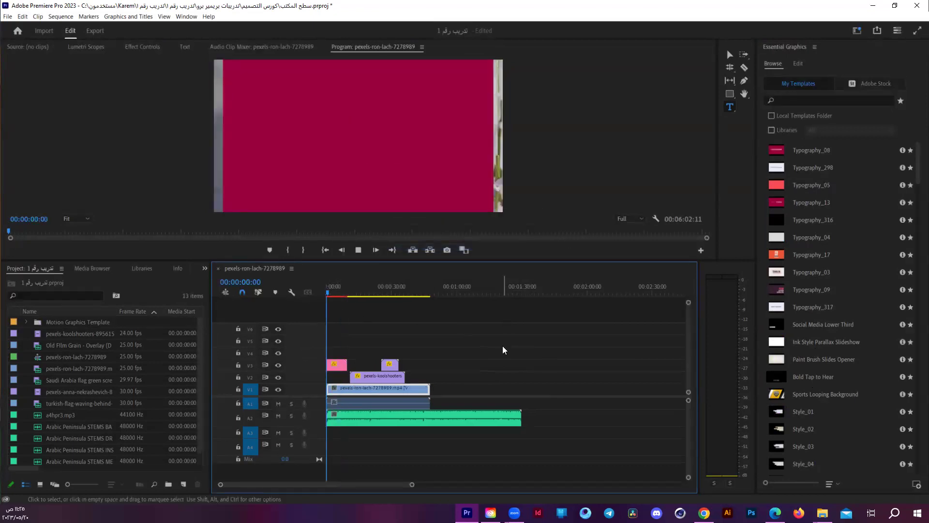
pyautogui.press('space')
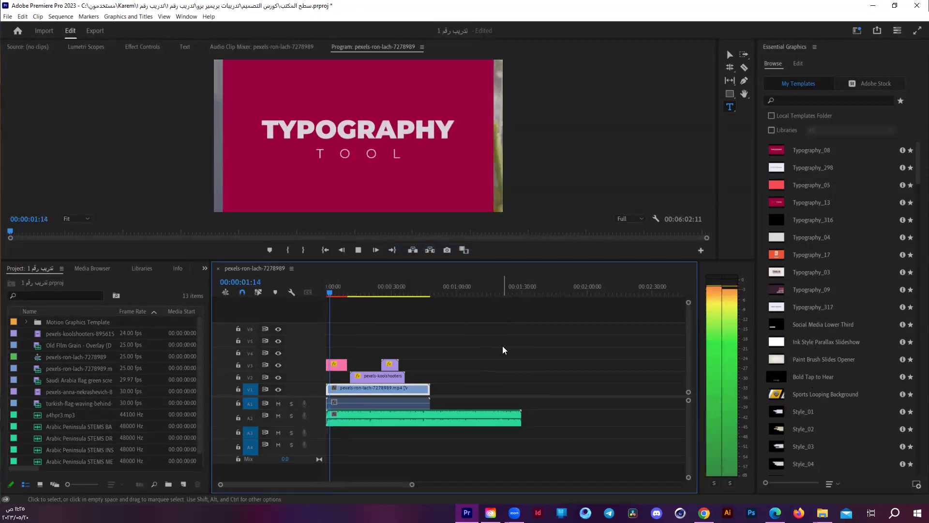
pyautogui.press('space')
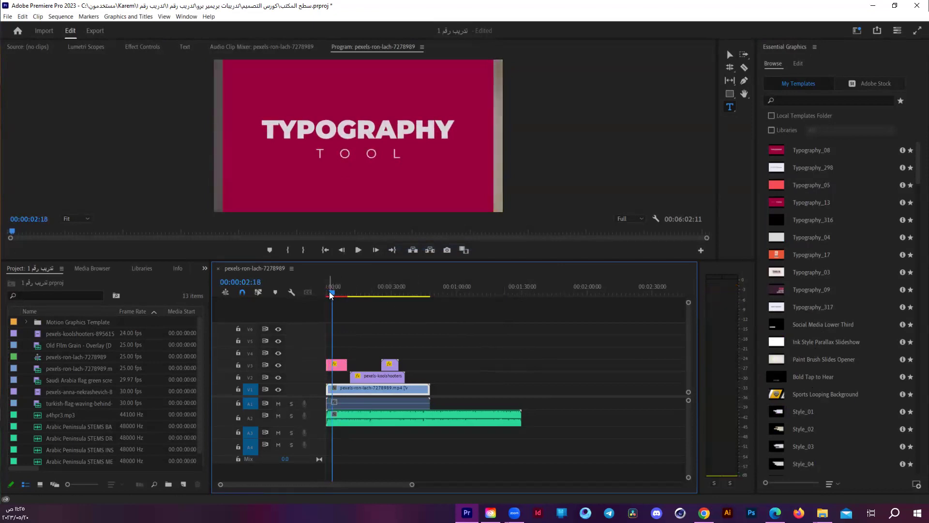
pyautogui.click(328, 293)
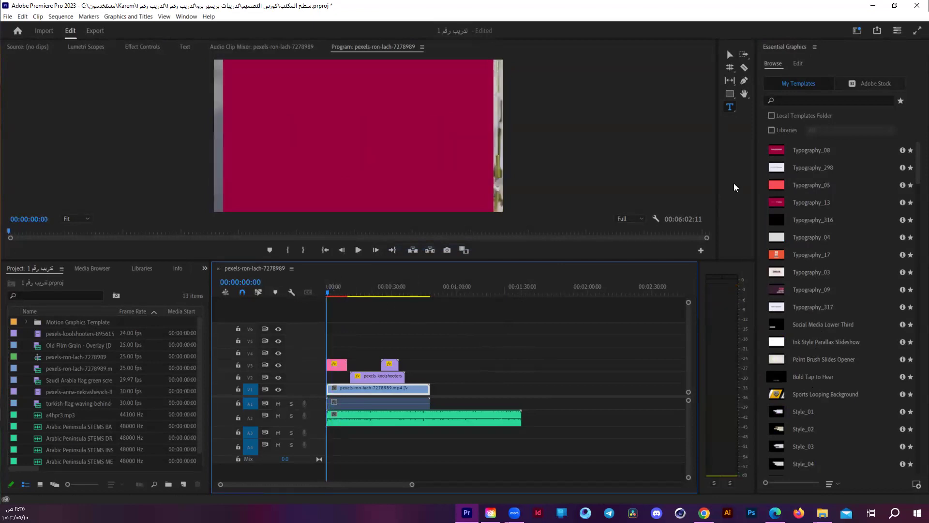
# - Uncheck Turn ON/OFF BG for the V3 title in Essential Graphics Edit and preview
pyautogui.click(798, 63)
pyautogui.click(335, 365)
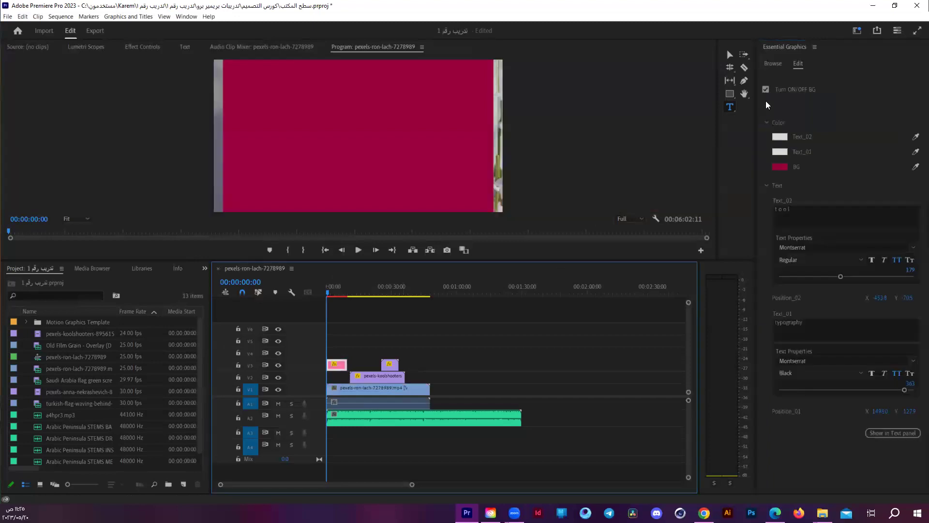
pyautogui.click(766, 90)
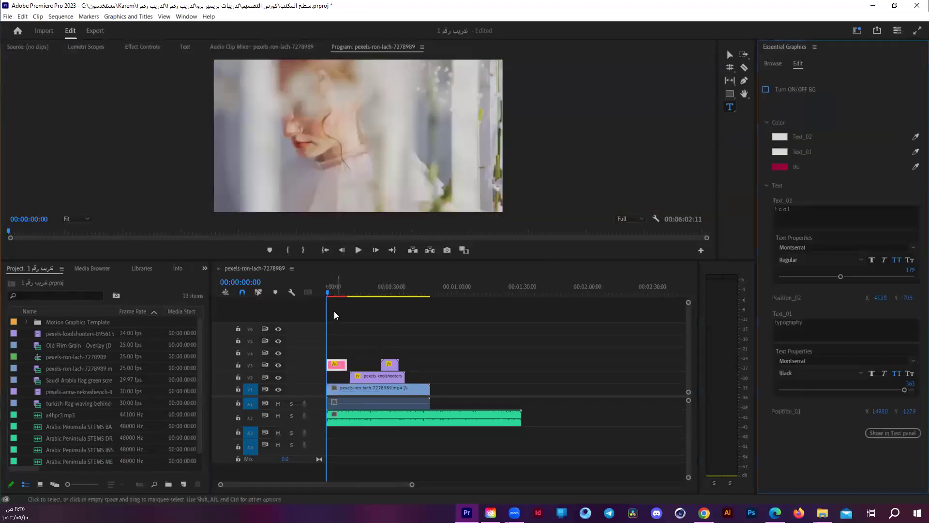
pyautogui.hotkey('ctrl', 'z')
pyautogui.press('space')
pyautogui.click(538, 362)
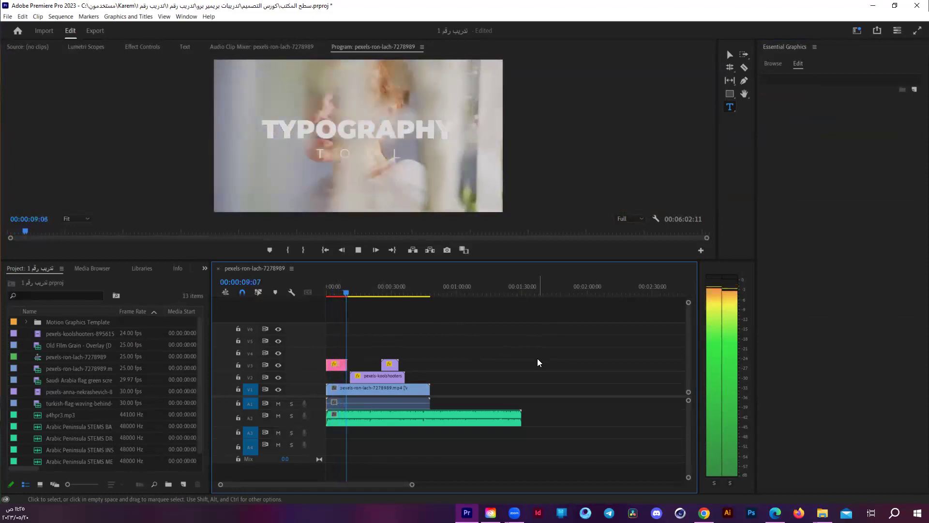
pyautogui.press('space')
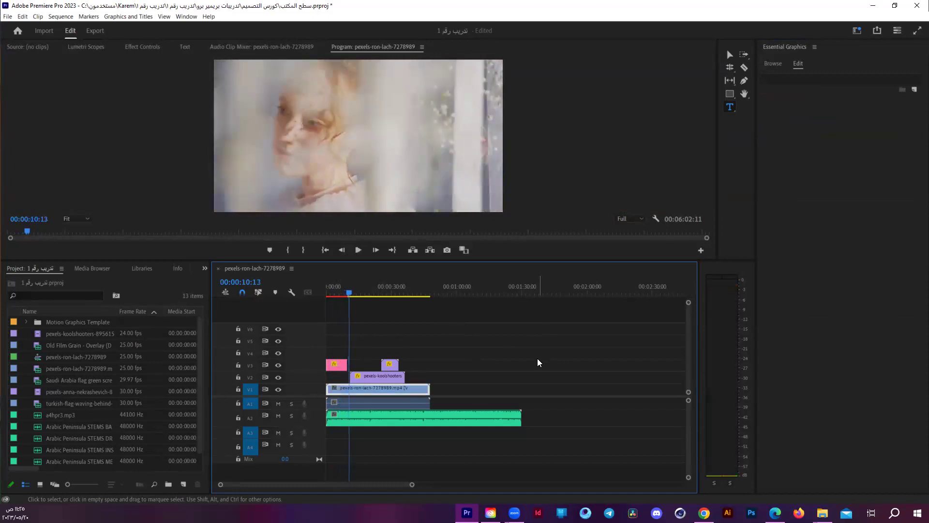
pyautogui.click(333, 289)
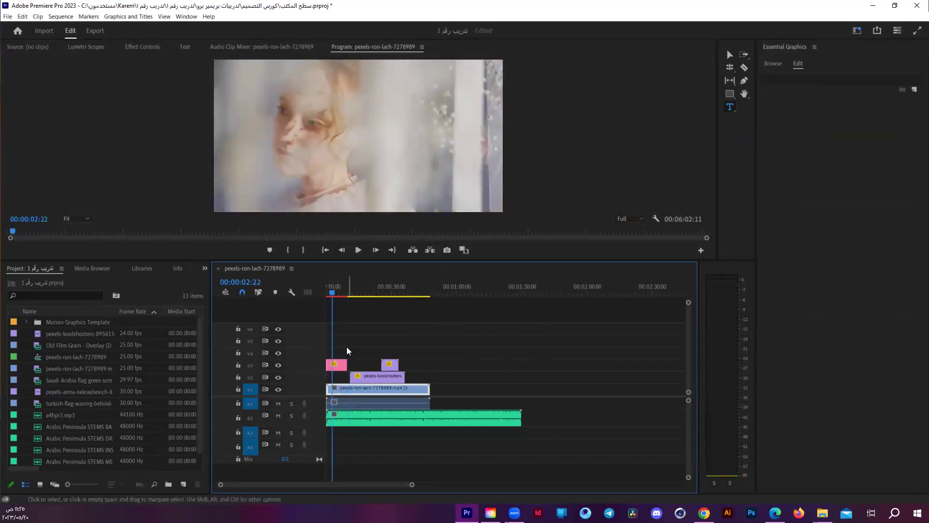
# - Colour the TOOL line of the V3 title pink
pyautogui.click(334, 366)
pyautogui.click(779, 136)
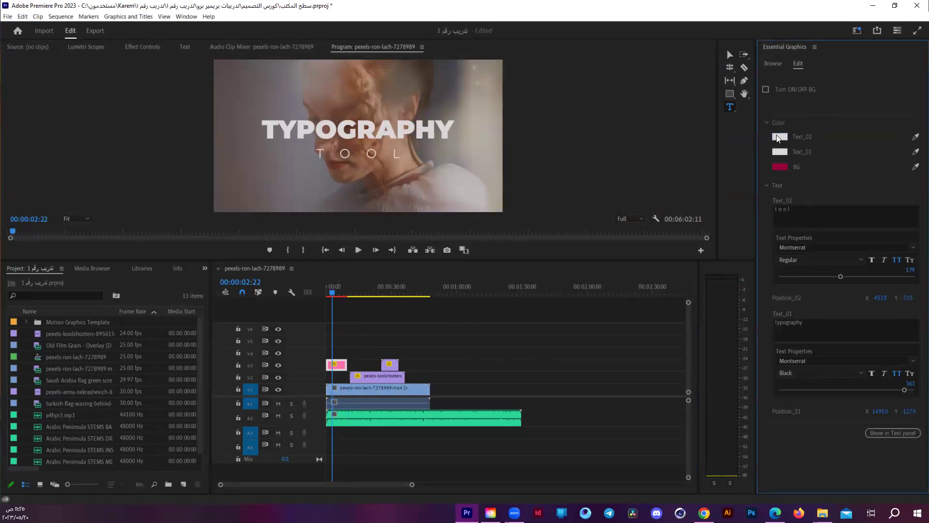
pyautogui.click(459, 317)
pyautogui.click(563, 188)
# - Colour the TYPOGRAPHY line pink CA106D, discarding an accidental black sample
pyautogui.click(783, 150)
pyautogui.click(560, 319)
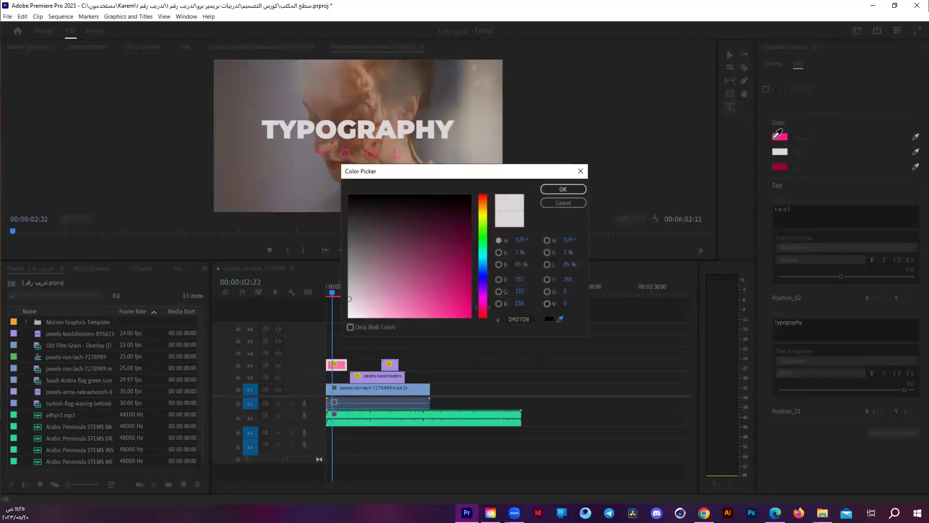
pyautogui.click(757, 135)
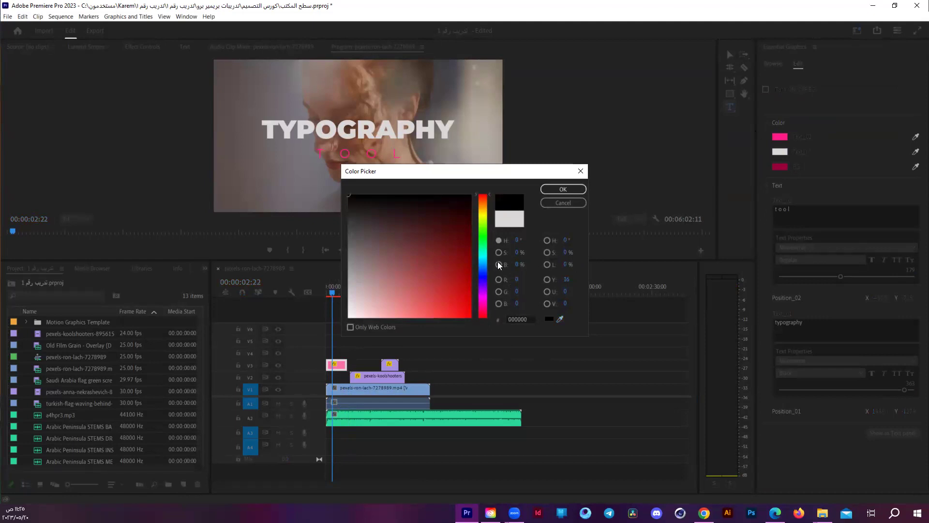
pyautogui.click(563, 203)
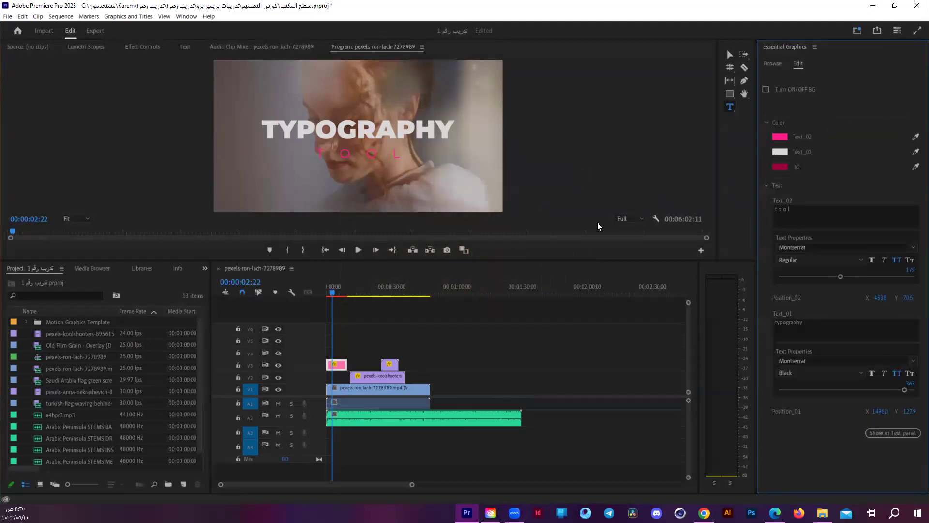
pyautogui.click(780, 151)
pyautogui.click(461, 292)
pyautogui.click(563, 189)
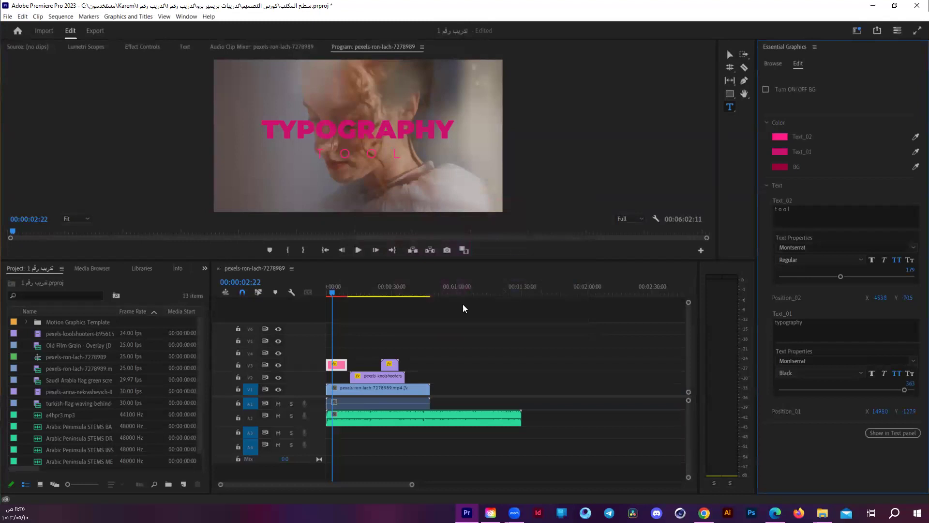
# - Preview the recoloured title from the start, then delete the title clip
pyautogui.click(327, 289)
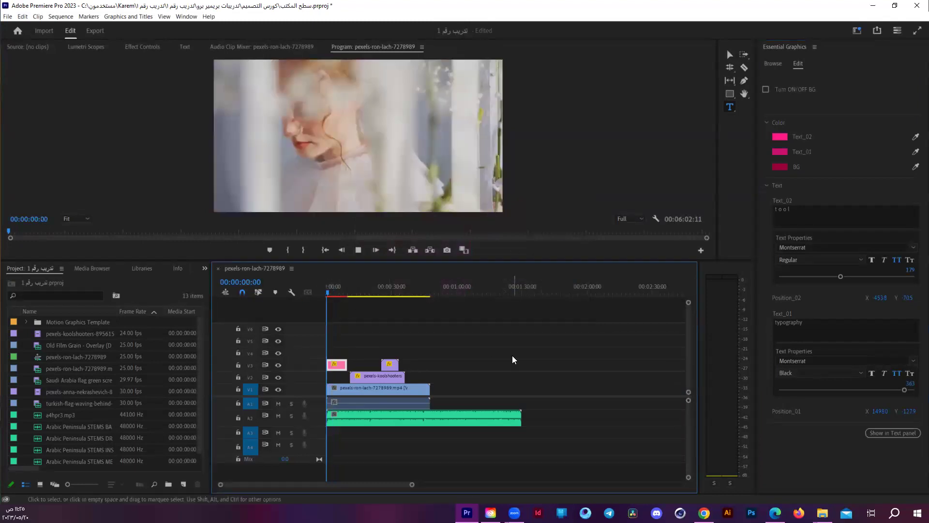
pyautogui.press('space')
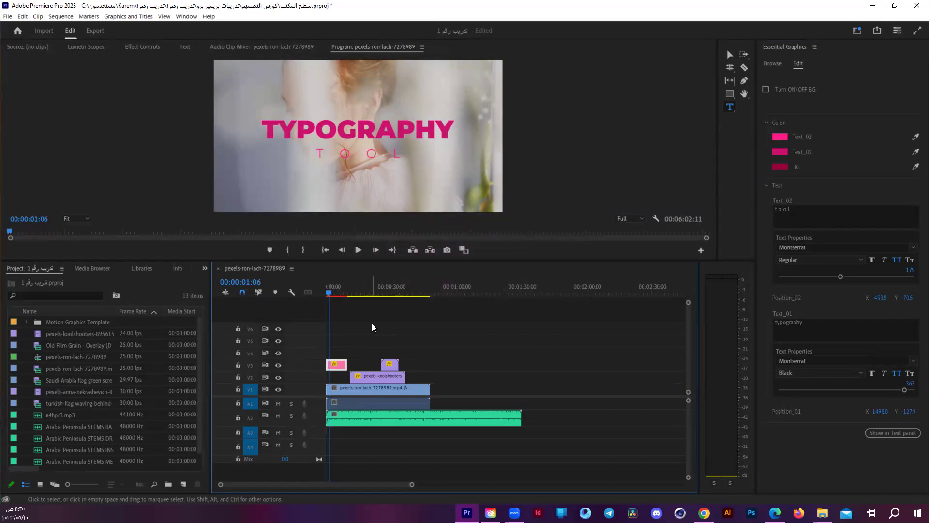
pyautogui.press('Delete')
# - Switch to the Editing workspace
pyautogui.click(772, 64)
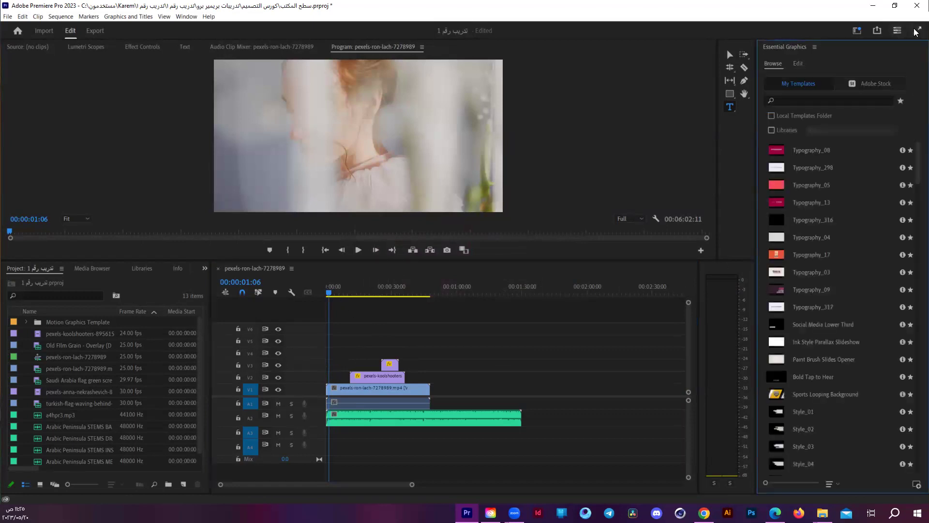
pyautogui.click(865, 31)
pyautogui.click(864, 32)
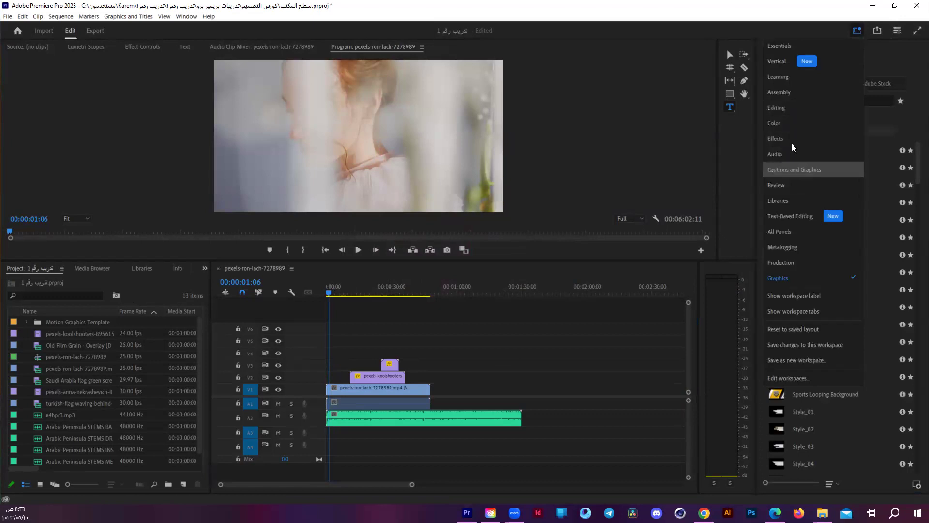
pyautogui.click(789, 108)
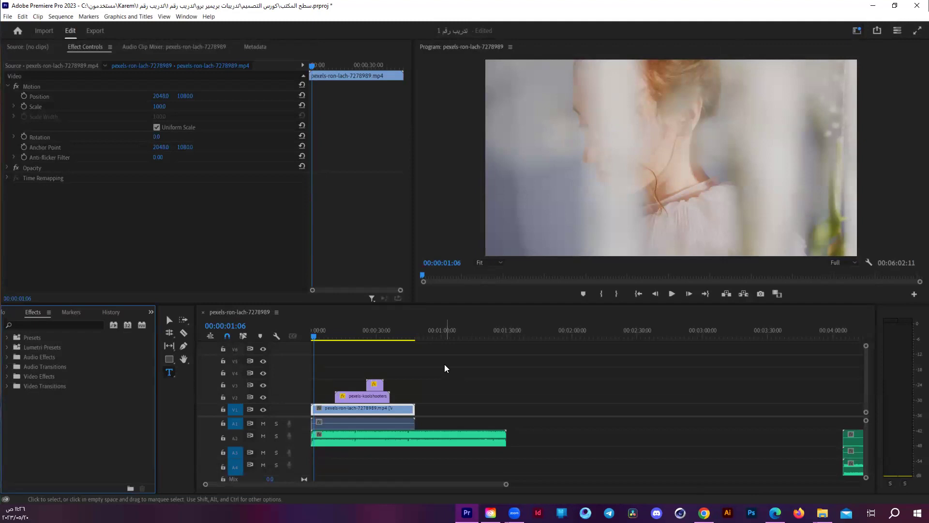
# - Widen the timeline, show the Project media list, and save the project with Ctrl+S
pyautogui.moveTo(196, 338); pyautogui.dragTo(116, 341)
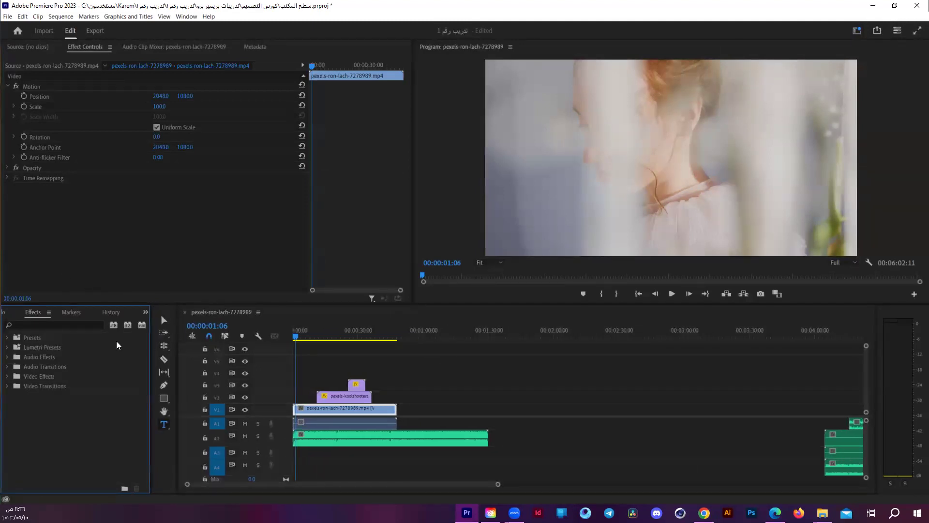
pyautogui.click(146, 312)
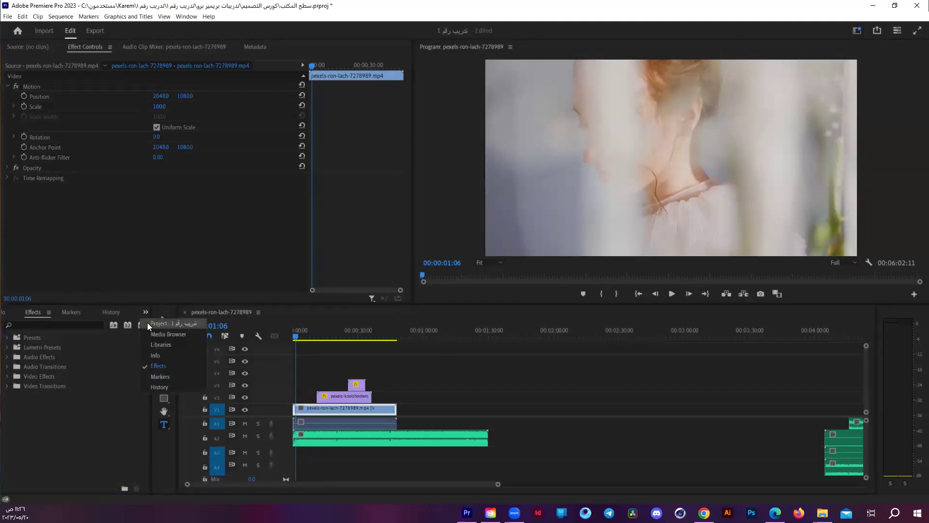
pyautogui.click(147, 323)
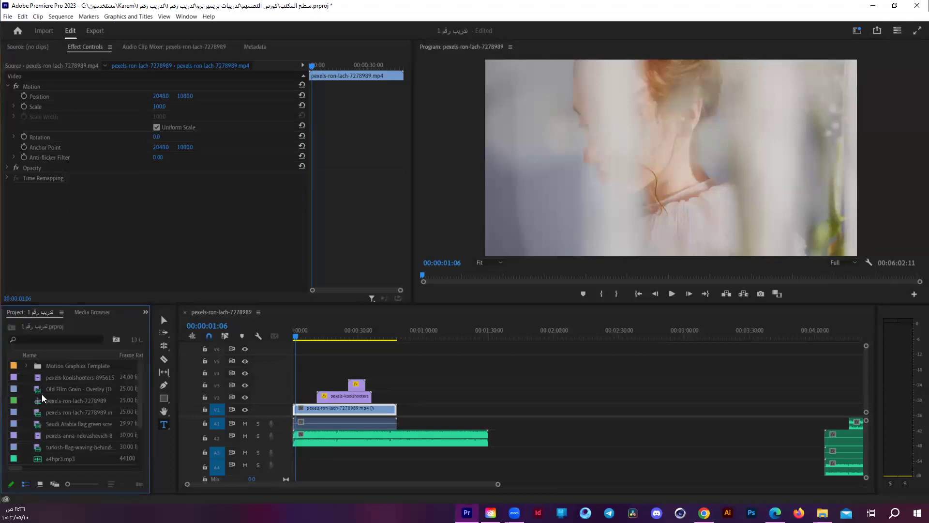
pyautogui.click(491, 370)
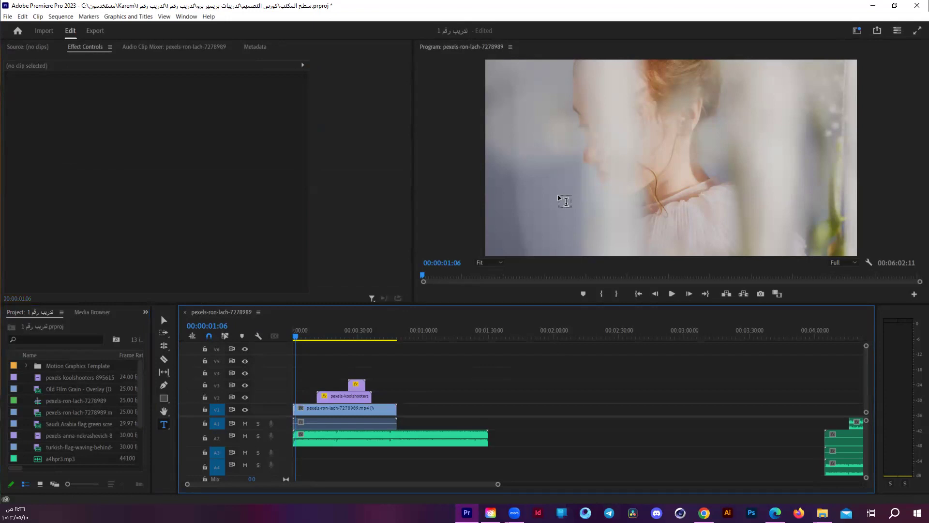
pyautogui.hotkey('ctrl', 's')
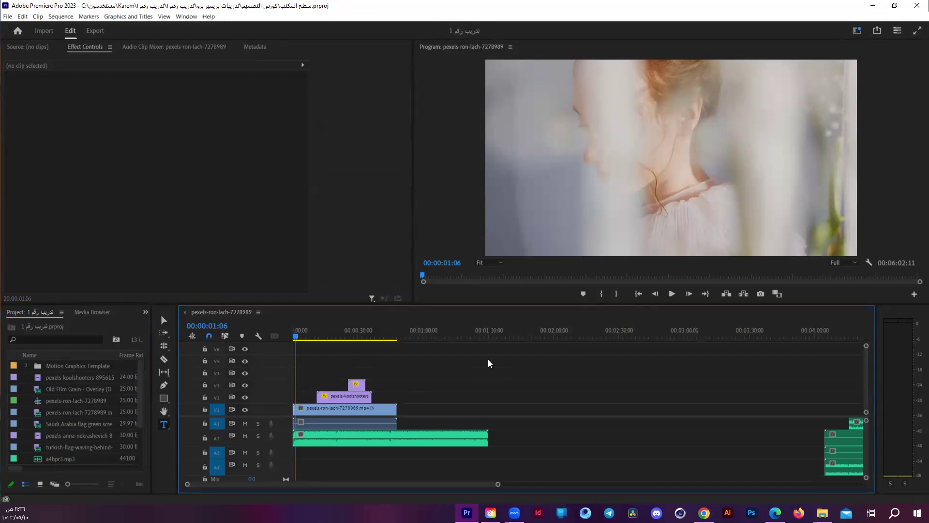
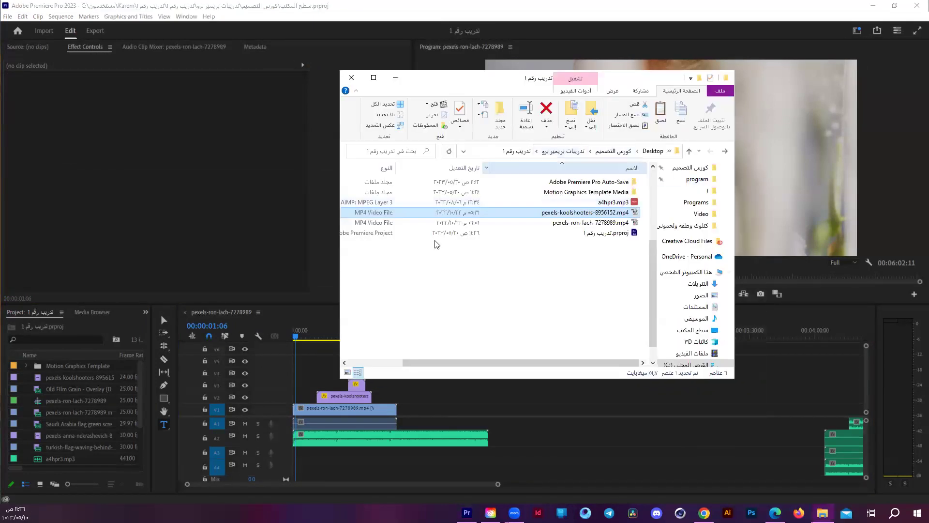
# - Delete pexels-ron-lach-7278989.mp4 from the project folder and switch back to Premiere Pro
pyautogui.doubleClick(629, 186)
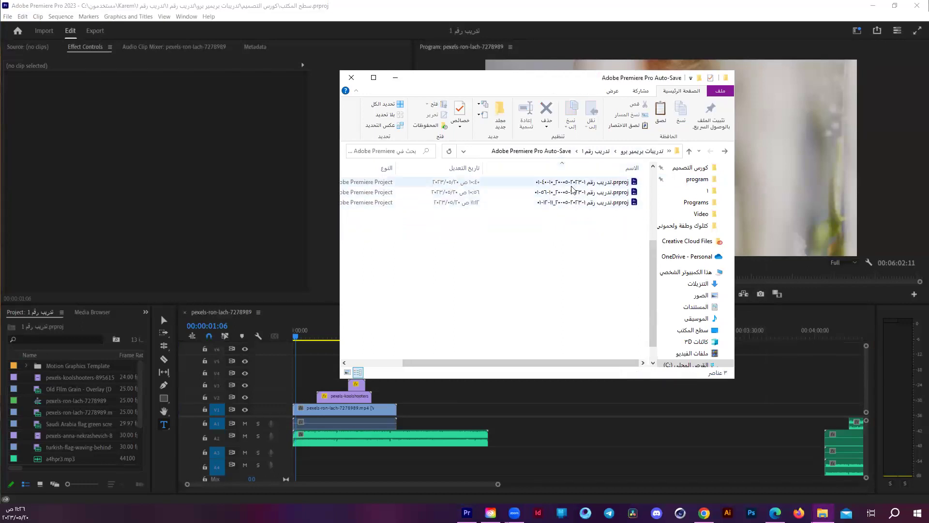
pyautogui.press('BackSpace')
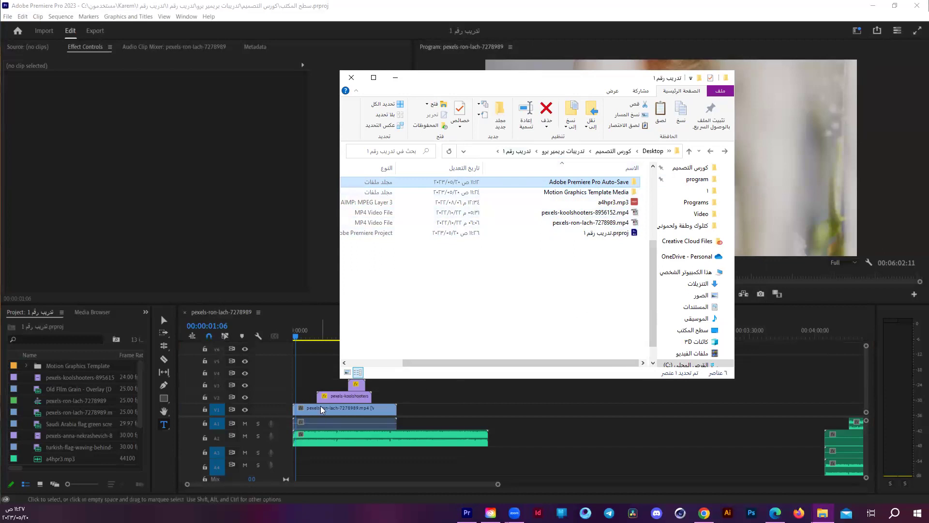
pyautogui.click(603, 226)
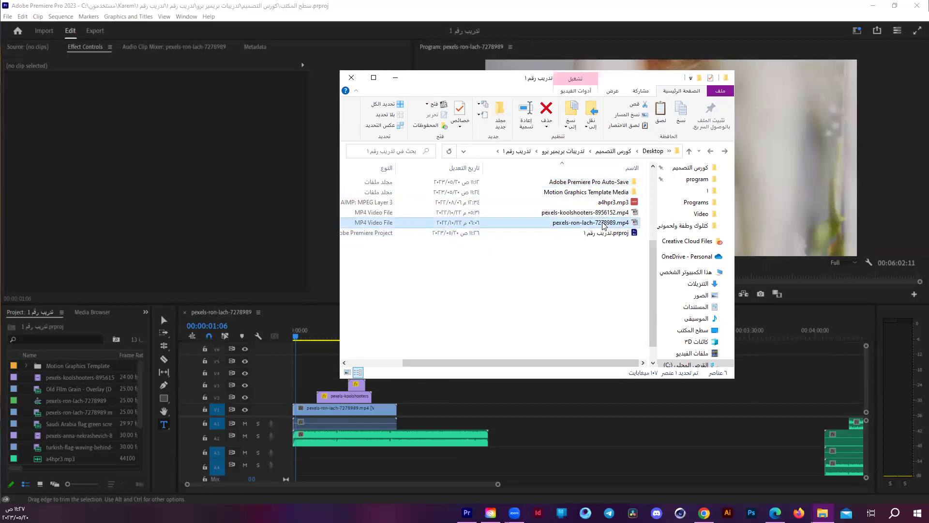
pyautogui.press('Delete')
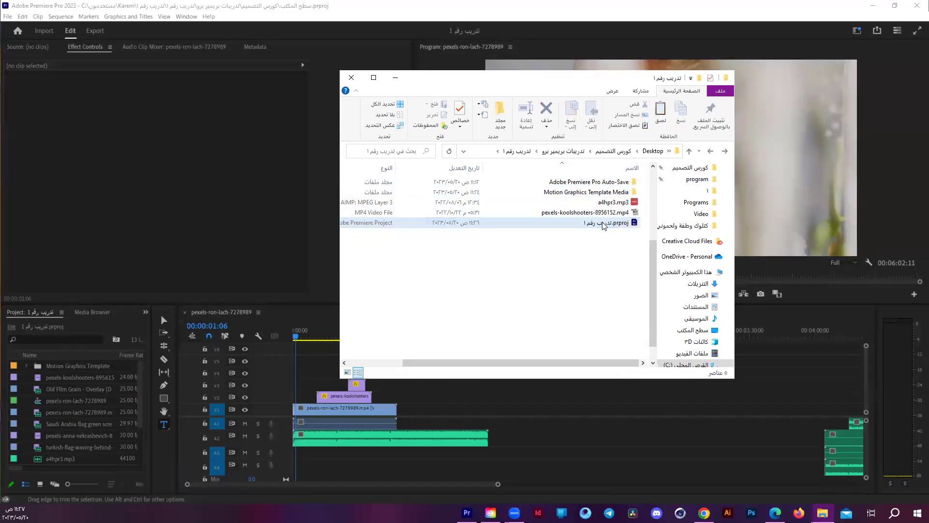
pyautogui.click(565, 405)
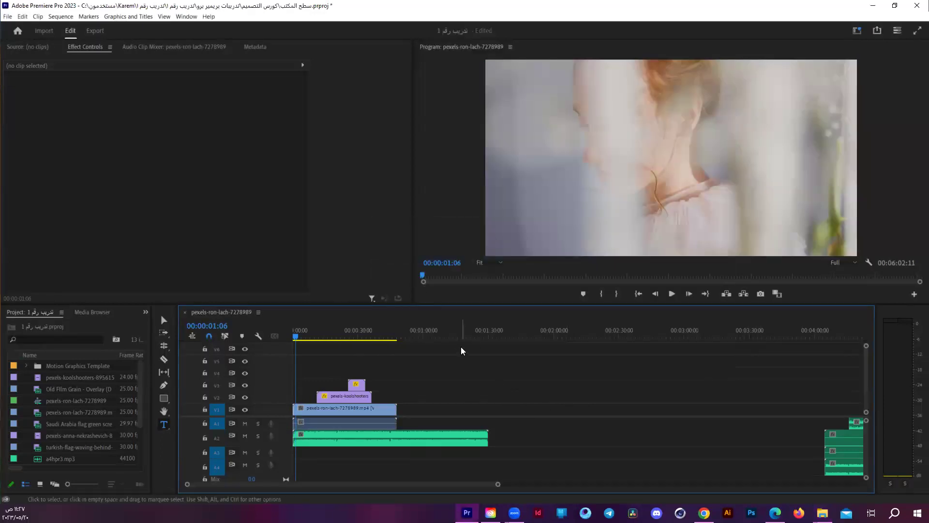
pyautogui.moveTo(307, 333)
pyautogui.mouseDown()
pyautogui.moveTo(278, 337)
pyautogui.moveTo(397, 327)
pyautogui.moveTo(368, 328)
pyautogui.mouseUp()
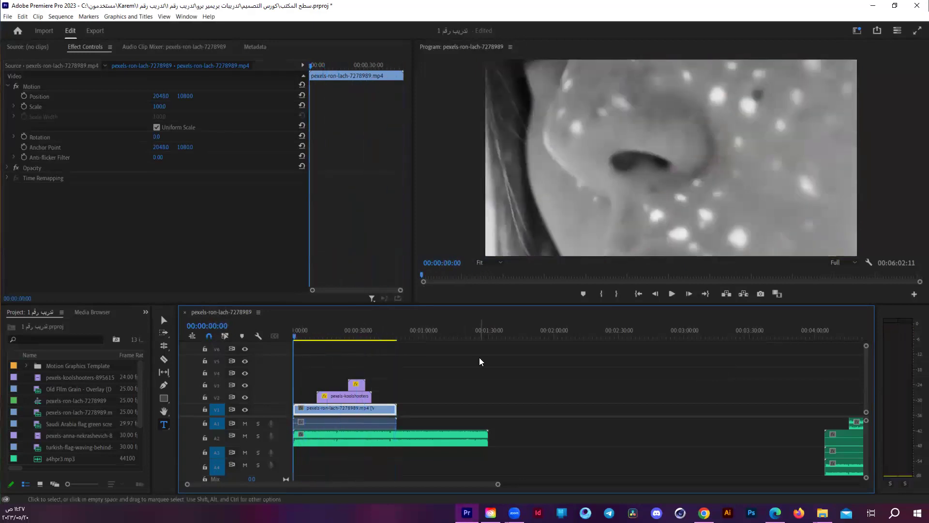
pyautogui.click(479, 357)
pyautogui.press('Home')
pyautogui.moveTo(822, 512)
pyautogui.click(774, 465)
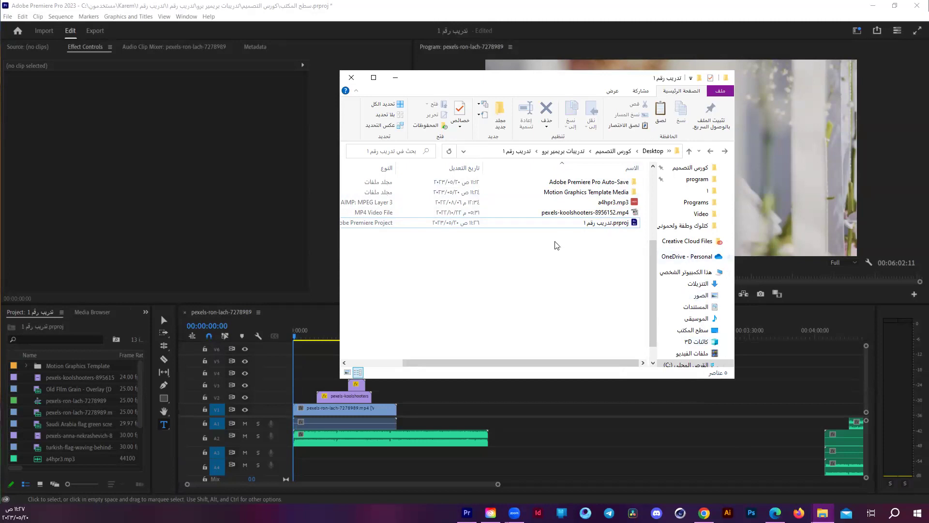
pyautogui.click(501, 417)
pyautogui.moveTo(349, 328); pyautogui.dragTo(292, 328)
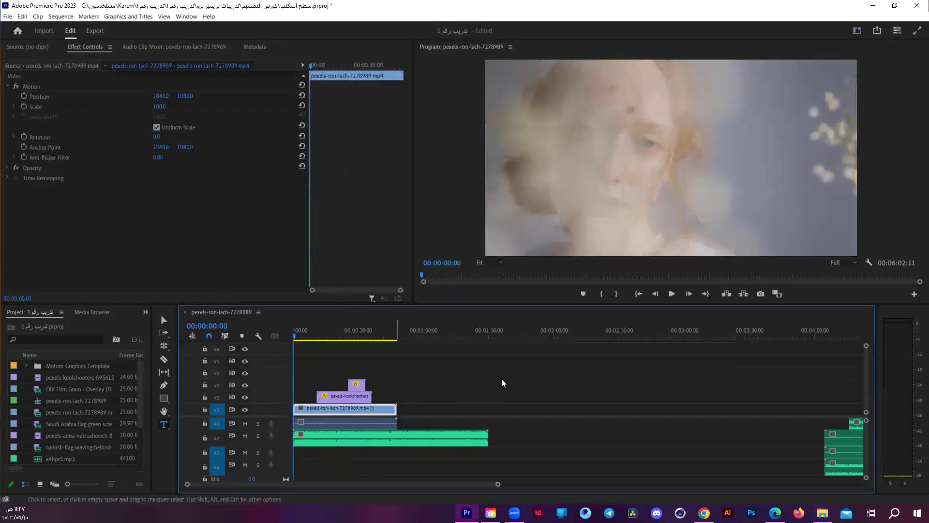
pyautogui.click(512, 381)
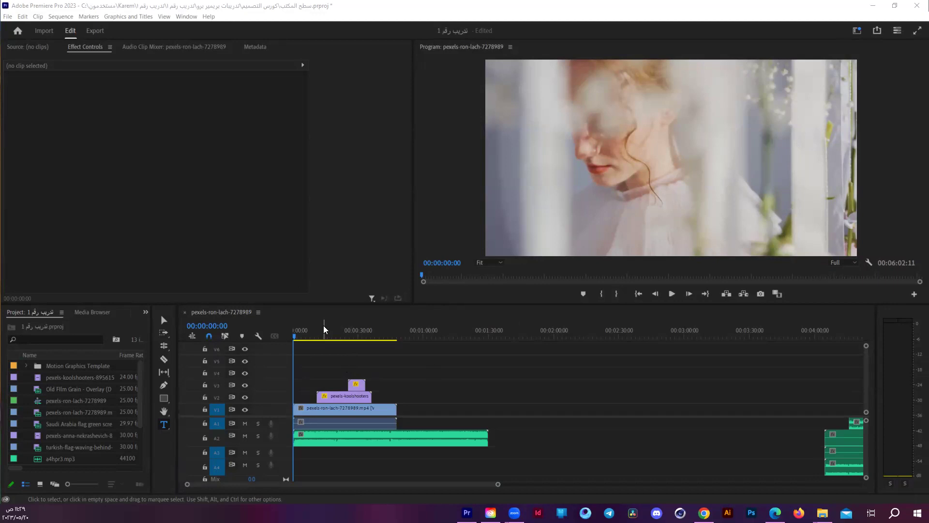
# - Delete the stray audio clips lying beyond the 00:00:48:00 end of the sequence
pyautogui.click(611, 385)
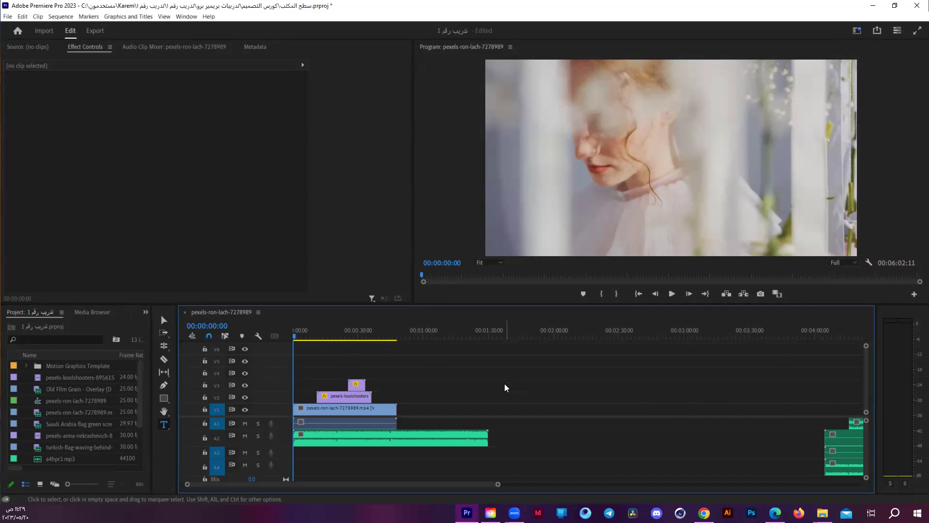
pyautogui.moveTo(386, 331); pyautogui.dragTo(394, 330)
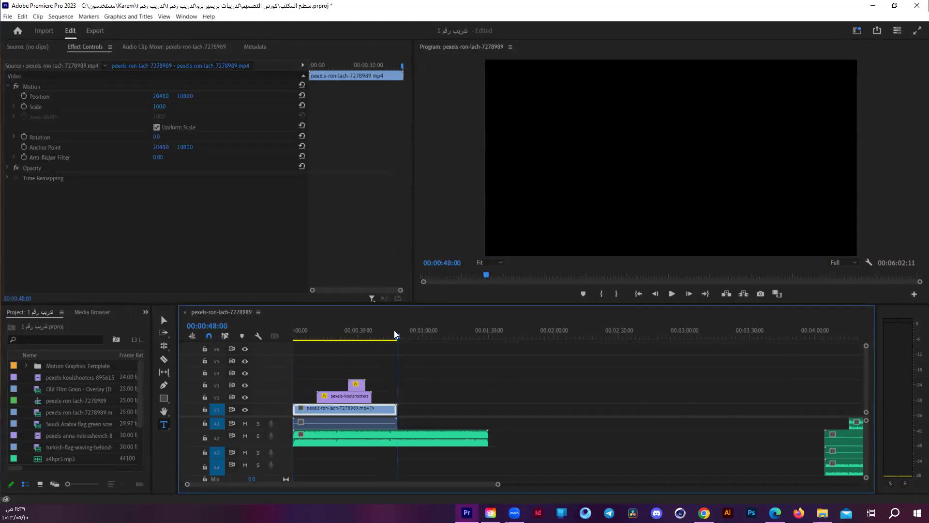
pyautogui.hotkey('ctrl', 'z')
pyautogui.moveTo(450, 385); pyautogui.dragTo(597, 485)
pyautogui.press('Delete')
# - Rewind to the start and scrub-preview the sequence to about 00:00:43:05
pyautogui.press('Home')
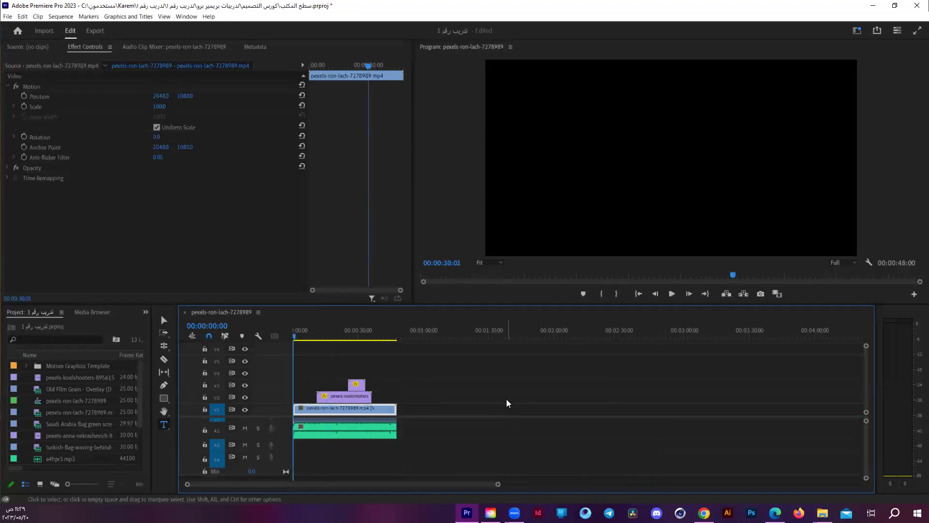
pyautogui.click(506, 399)
pyautogui.moveTo(329, 333); pyautogui.dragTo(370, 337)
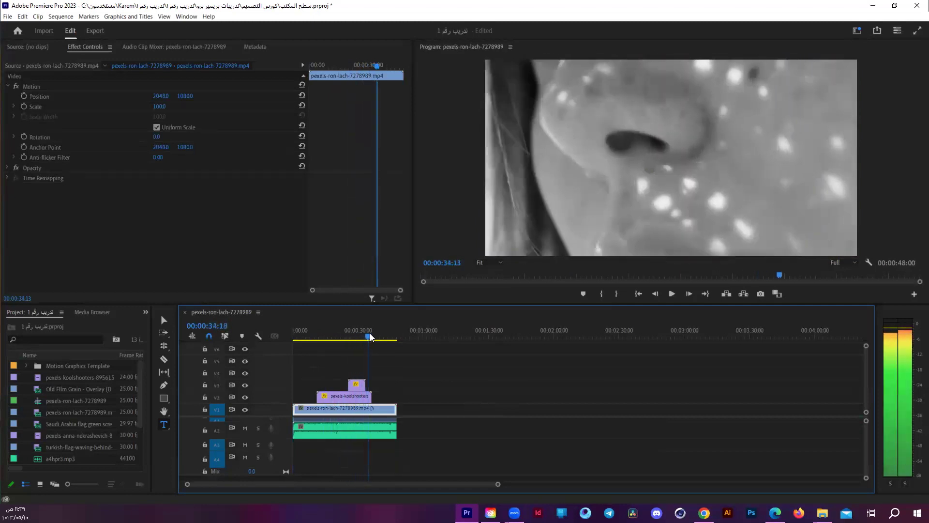
pyautogui.moveTo(370, 337); pyautogui.dragTo(387, 338)
pyautogui.click(411, 350)
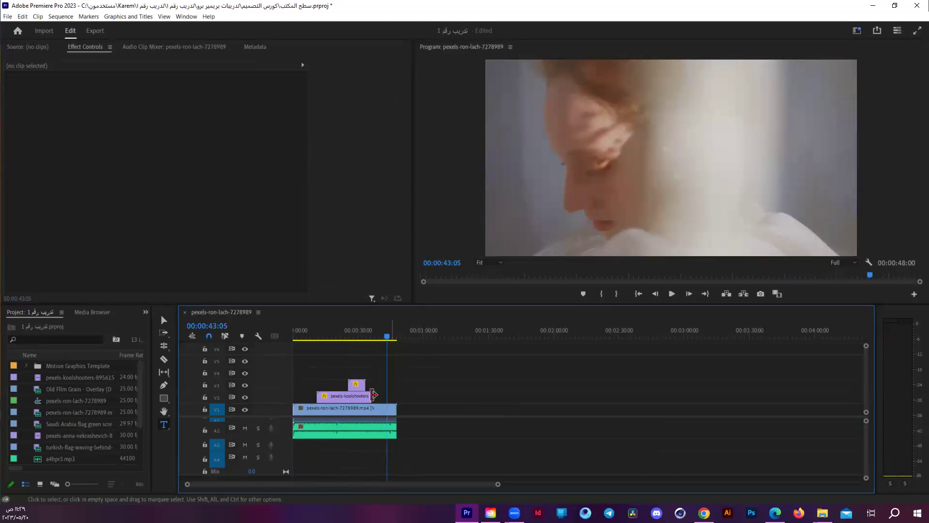
pyautogui.scroll(-1, 257, 419)
pyautogui.scroll(2, 257, 419)
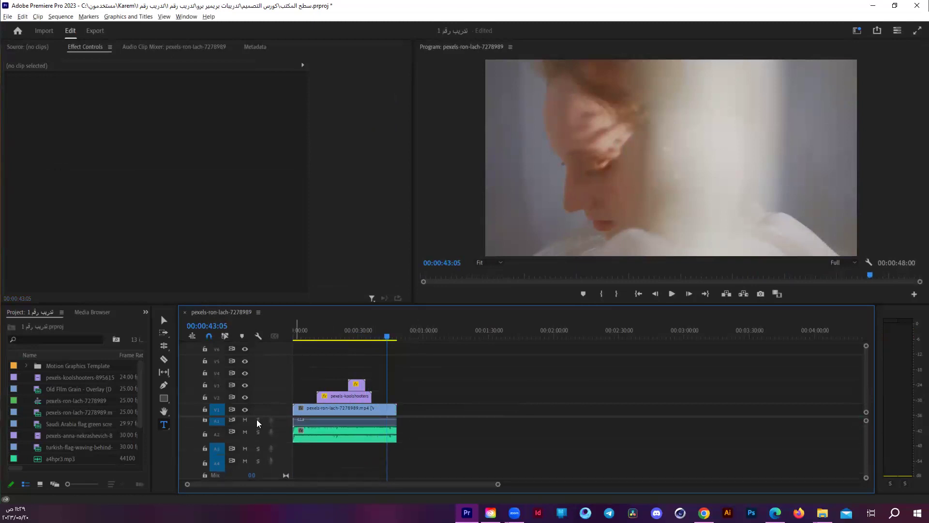
# - In the Export settings, rename the output file to مشروع رقم ١
pyautogui.click(89, 32)
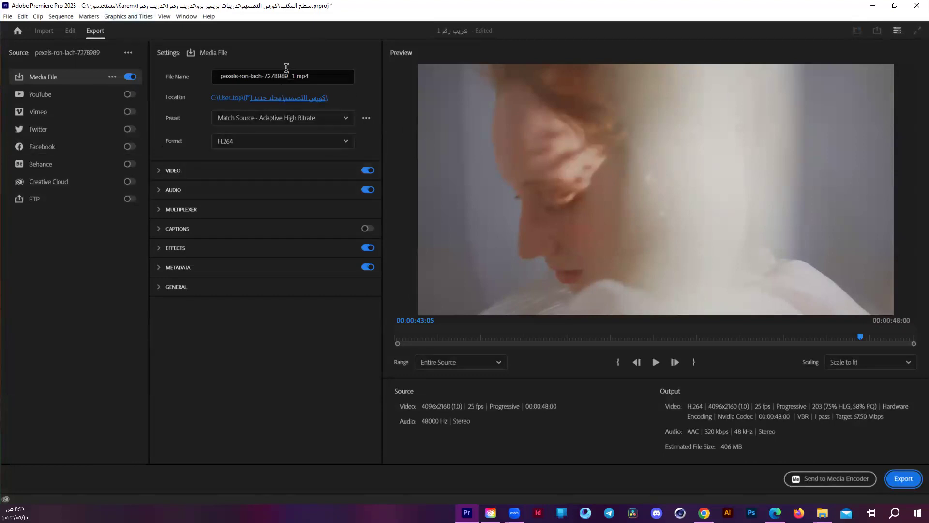
pyautogui.click(330, 76)
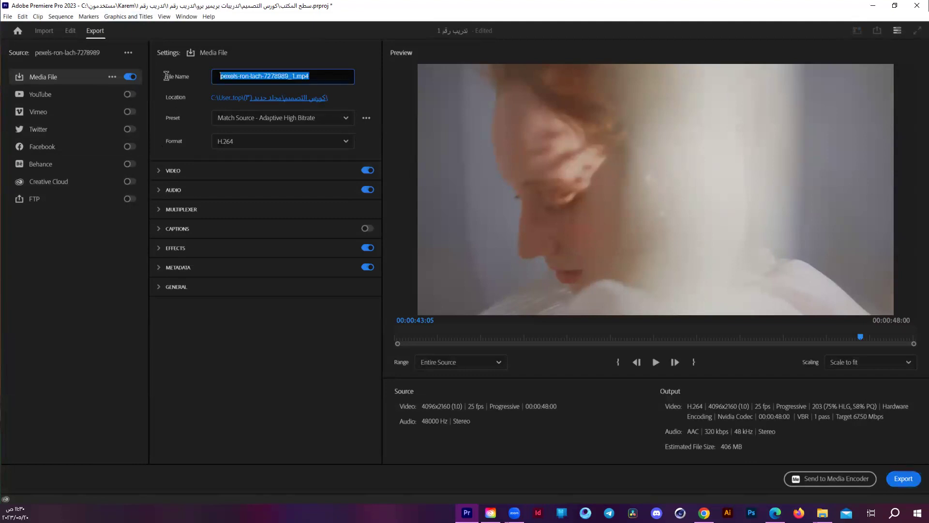
pyautogui.write('مش')
pyautogui.write('هد')
pyautogui.press('BackSpace')
pyautogui.press('BackSpace')
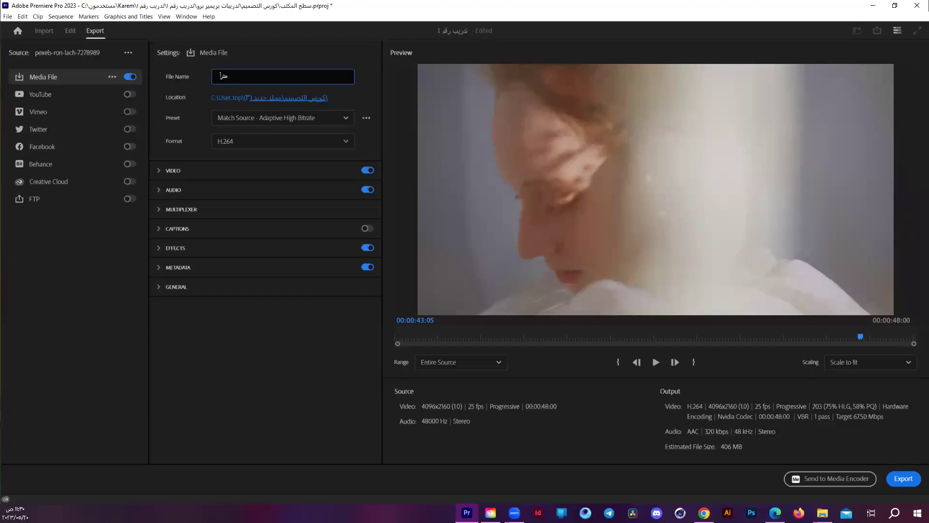
pyautogui.write('روع')
pyautogui.press('BackSpace')
pyautogui.write('ع رقم١')
pyautogui.click(328, 336)
# - Set the export location to the تدريب رقم ١ folder inside تدريبات بريمر برو
pyautogui.click(273, 99)
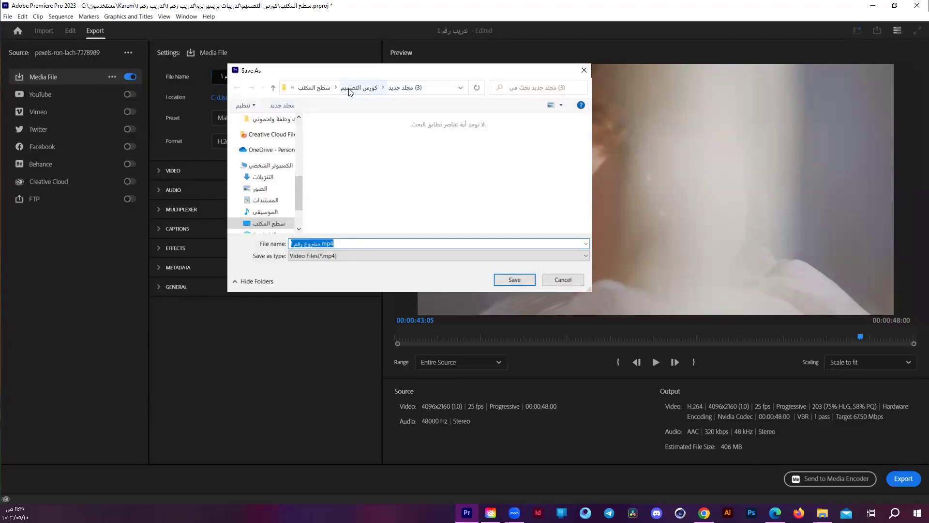
pyautogui.click(350, 92)
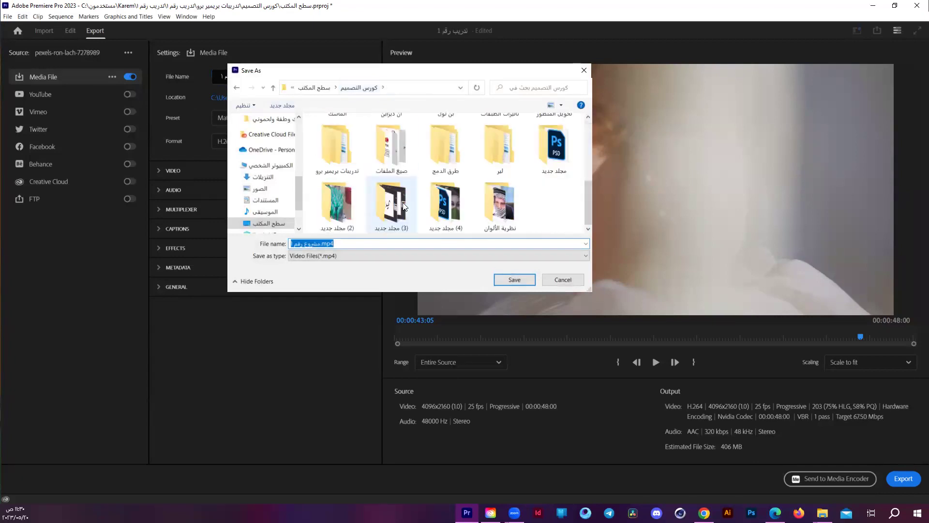
pyautogui.doubleClick(329, 143)
pyautogui.click(342, 139)
pyautogui.doubleClick(343, 139)
pyautogui.click(514, 279)
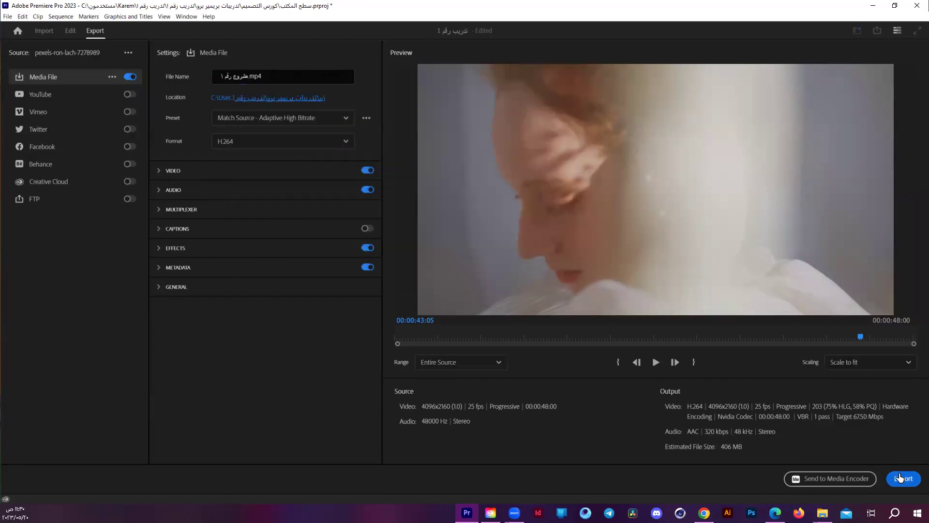
# - Export the sequence and let the H.264 encoding of مشروع رقم ١.mp4 finish
pyautogui.click(900, 478)
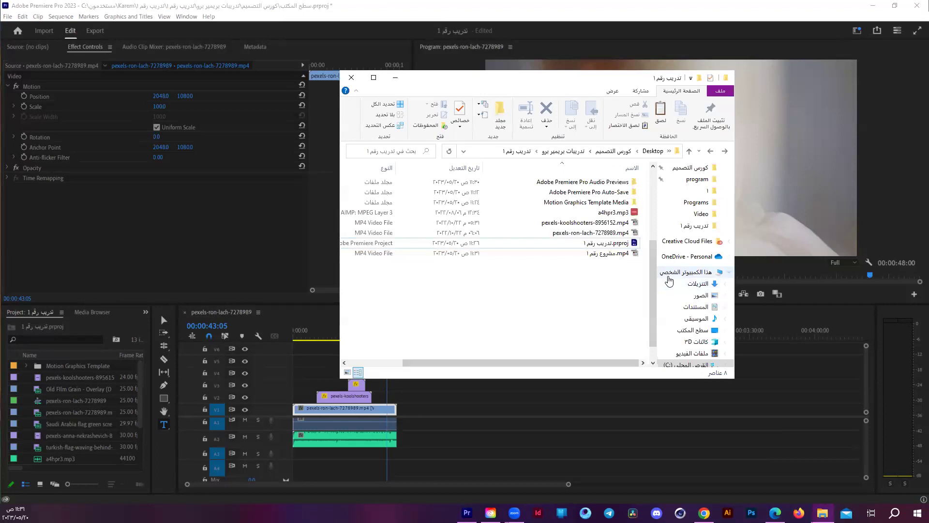
# - Play the exported مشروع رقم ١.mp4 from the تدريب رقم ١ folder
pyautogui.click(608, 257)
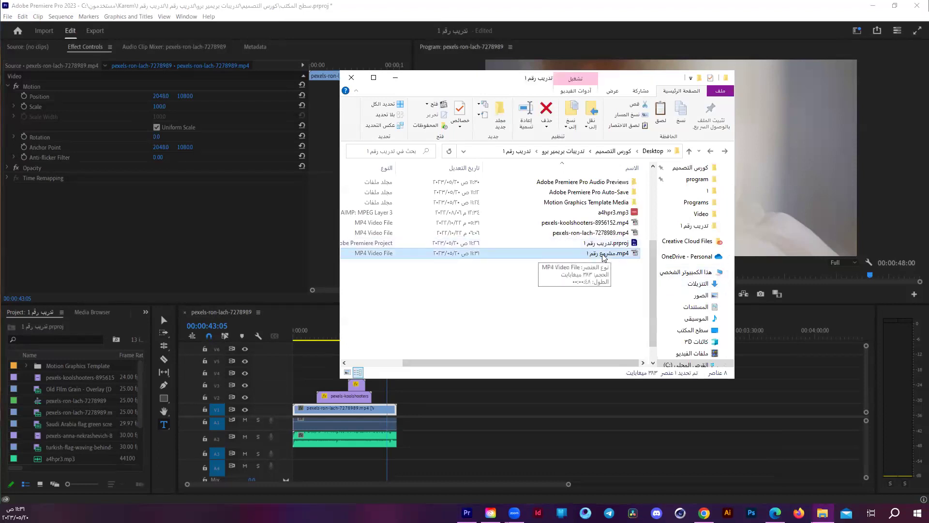
pyautogui.doubleClick(604, 257)
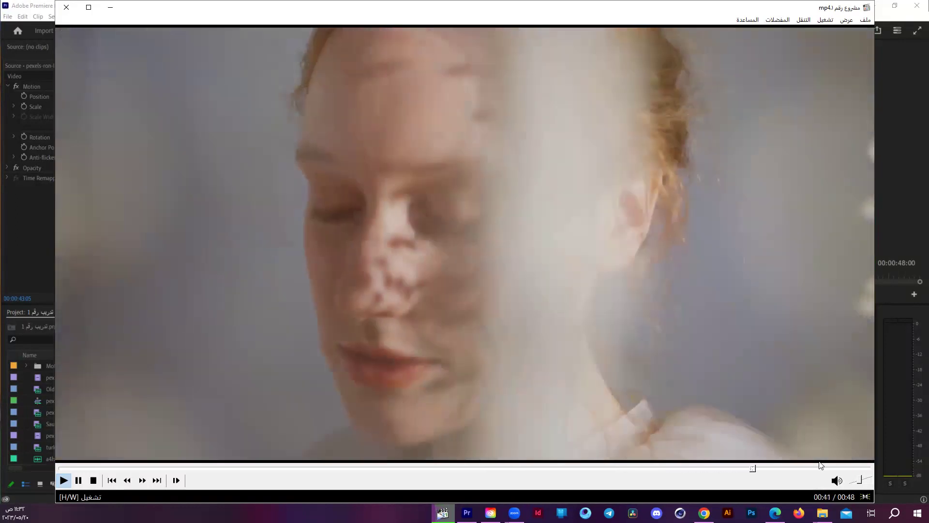
# - Skip to near the end of the exported video, then close the media player
pyautogui.click(829, 468)
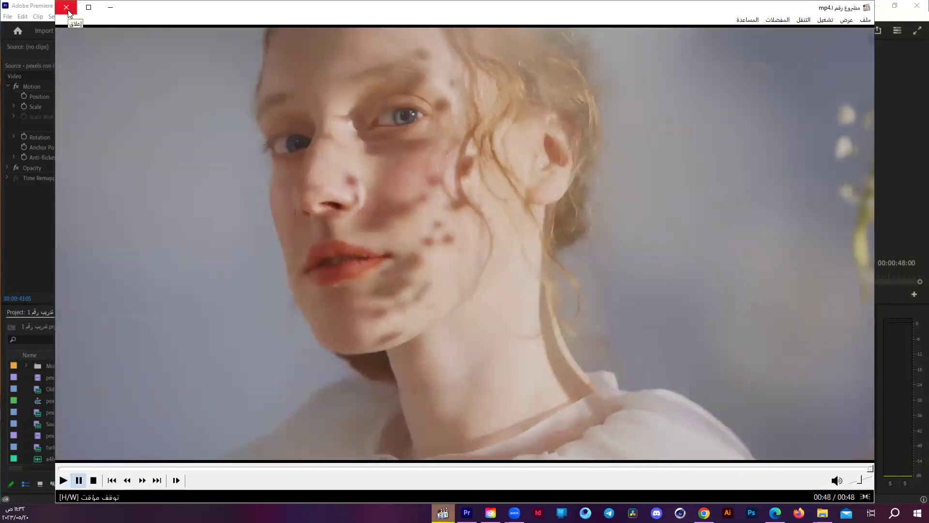
pyautogui.click(67, 9)
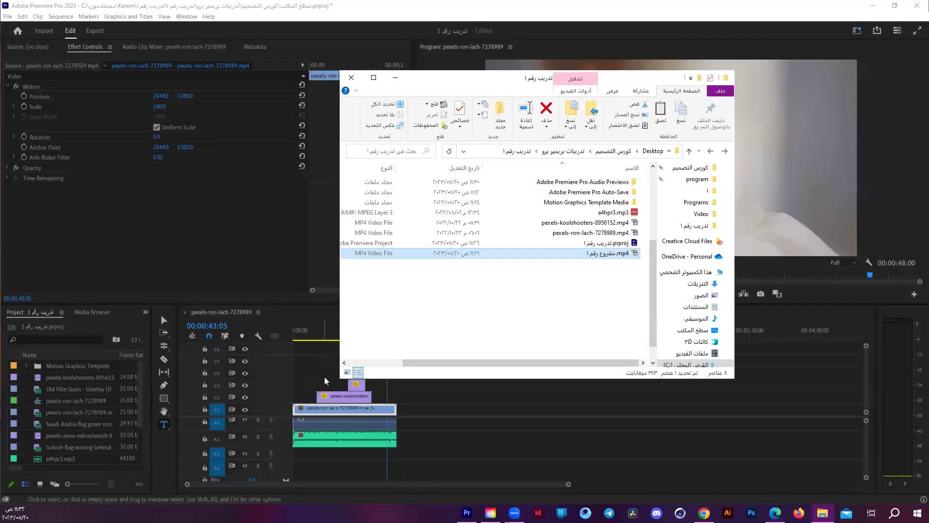
# - Return to Premiere Pro and rewind the sequence playhead to 00:00:00
pyautogui.moveTo(338, 436); pyautogui.dragTo(315, 318)
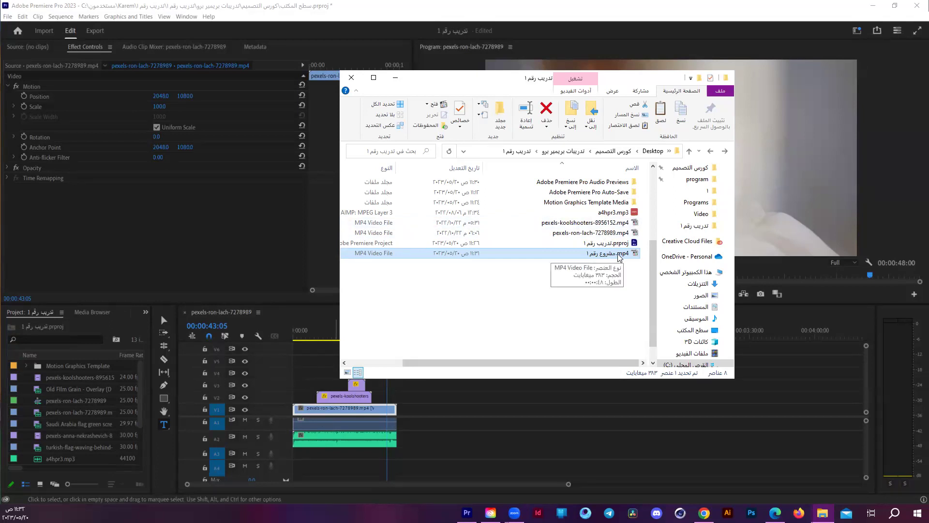
pyautogui.click(473, 436)
pyautogui.click(339, 409)
pyautogui.press('Home')
pyautogui.click(453, 373)
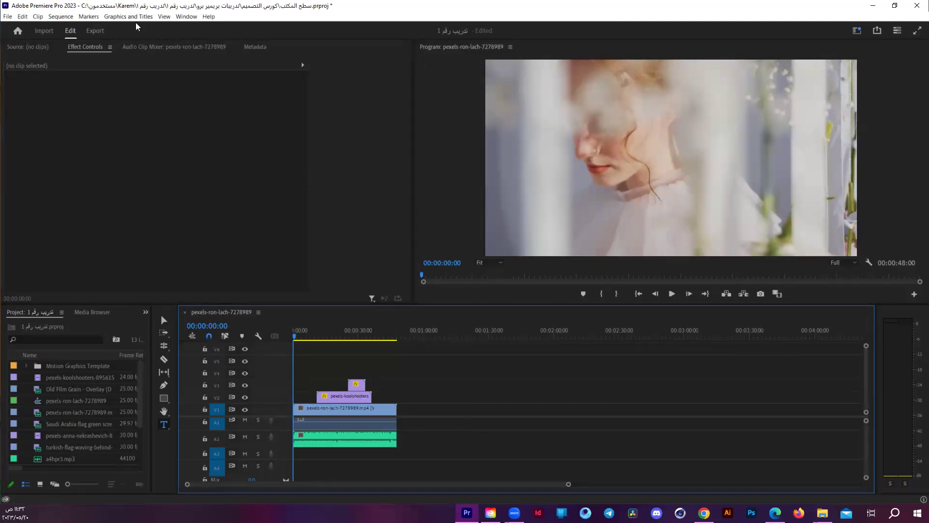
# - Preview the pexels-ron-lach-7278989 sequence from its opening up to about 17 seconds
pyautogui.click(29, 53)
pyautogui.click(411, 377)
pyautogui.moveTo(423, 277); pyautogui.dragTo(460, 277)
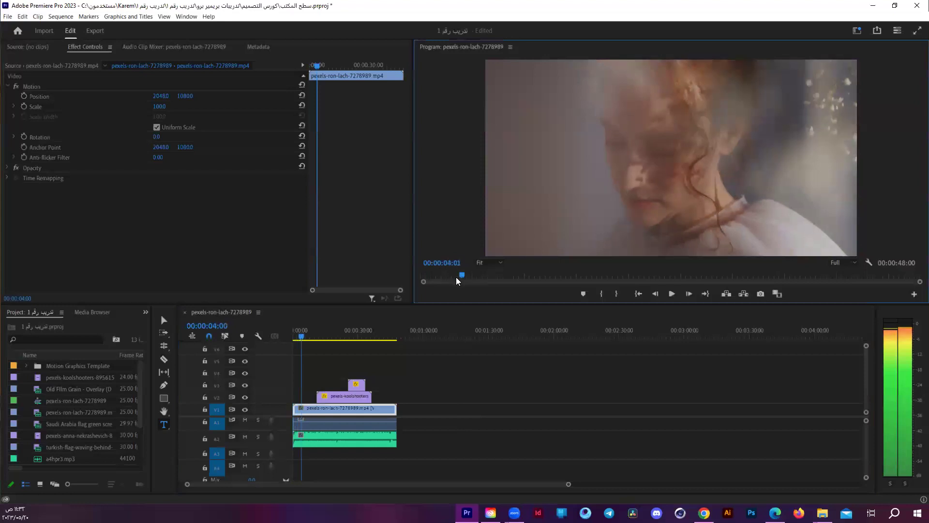
pyautogui.click(302, 334)
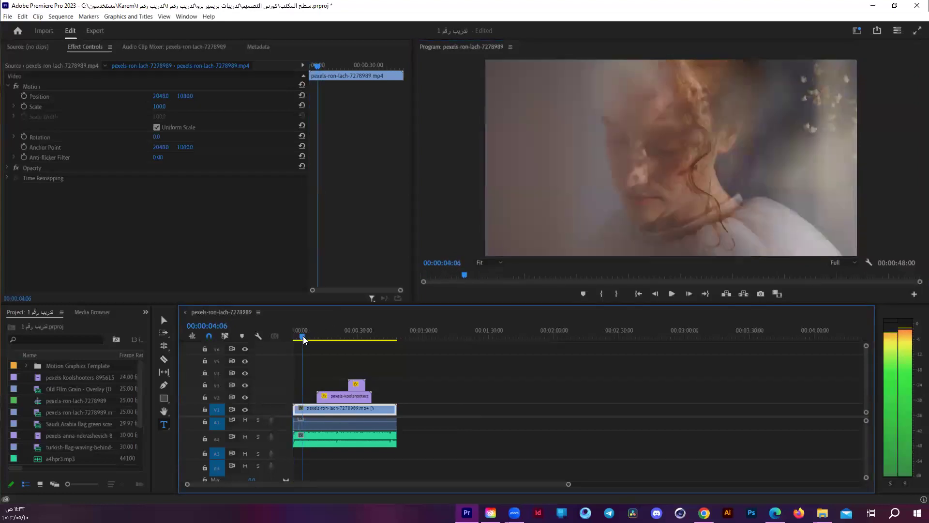
pyautogui.moveTo(303, 336); pyautogui.dragTo(383, 337)
# - Mute audio track A2, skim the sequence, and return to the Selection tool
pyautogui.click(244, 436)
pyautogui.click(297, 335)
pyautogui.moveTo(320, 334)
pyautogui.mouseDown()
pyautogui.moveTo(394, 334)
pyautogui.moveTo(294, 335)
pyautogui.mouseUp()
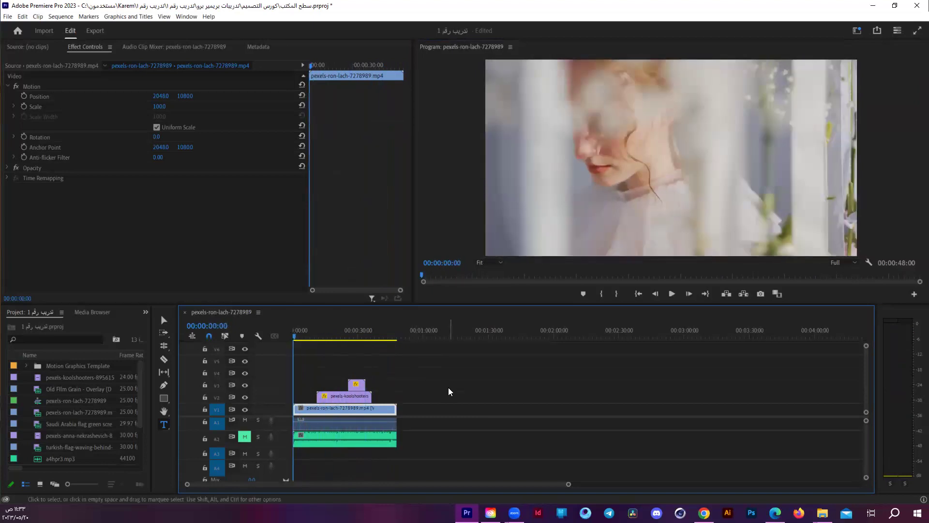
pyautogui.click(449, 391)
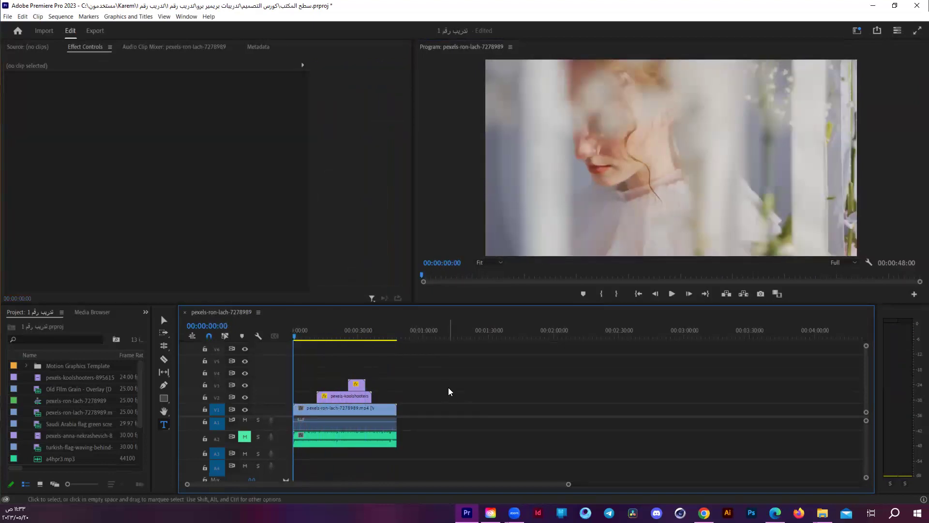
pyautogui.click(162, 318)
pyautogui.moveTo(299, 329)
pyautogui.mouseDown()
pyautogui.moveTo(329, 334)
pyautogui.moveTo(245, 336)
pyautogui.mouseUp()
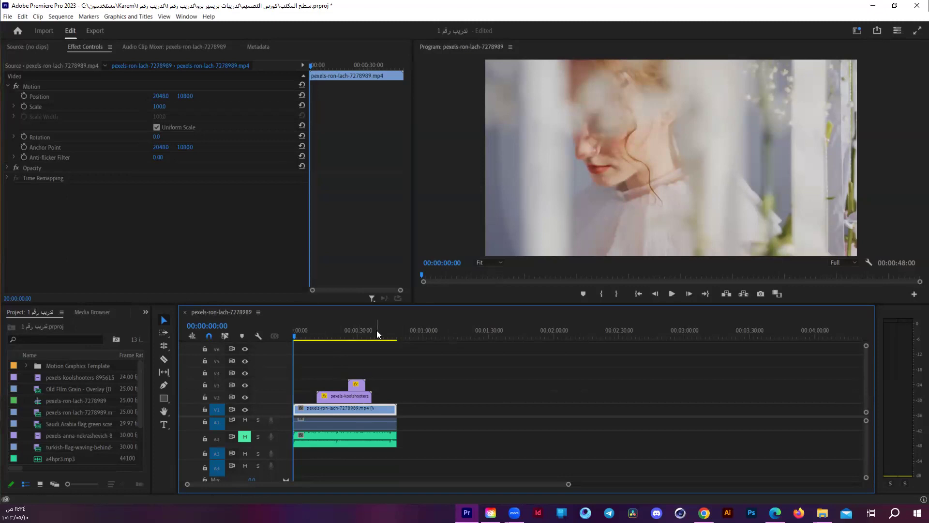
# - Razor the V1 pexels-ron-lach-7278989 clip at 00:00:42:24
pyautogui.moveTo(377, 330); pyautogui.dragTo(385, 331)
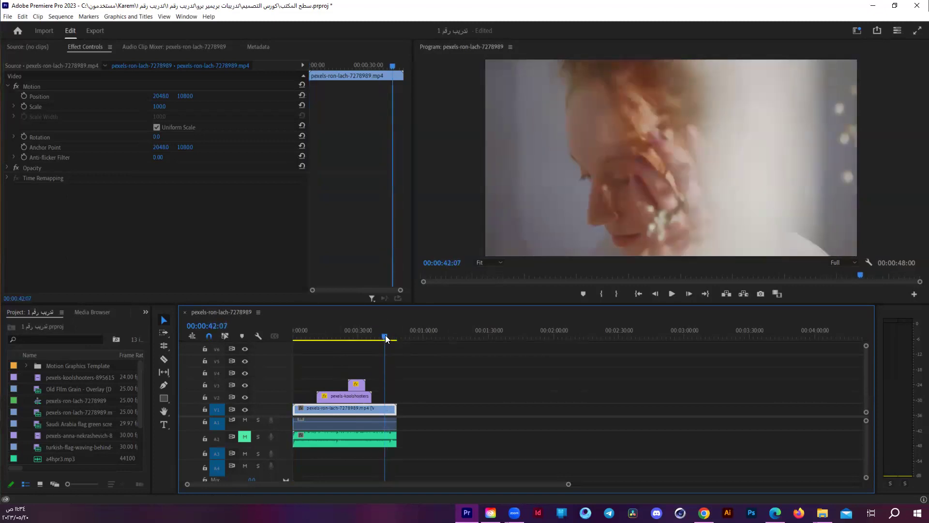
pyautogui.click(386, 338)
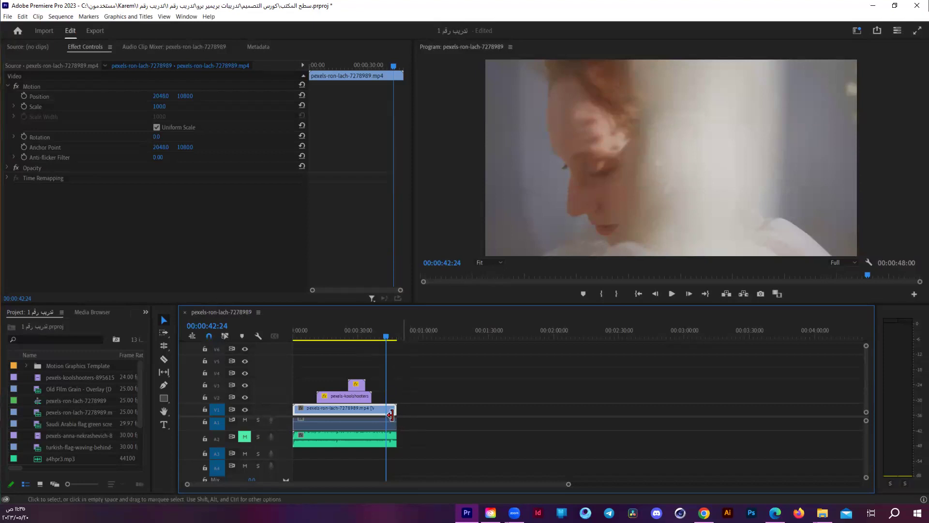
pyautogui.press('c')
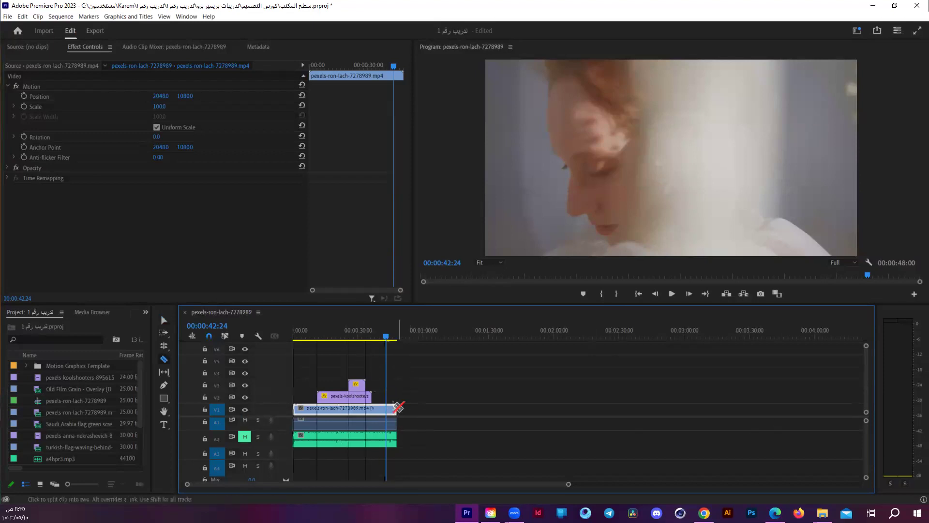
pyautogui.click(388, 409)
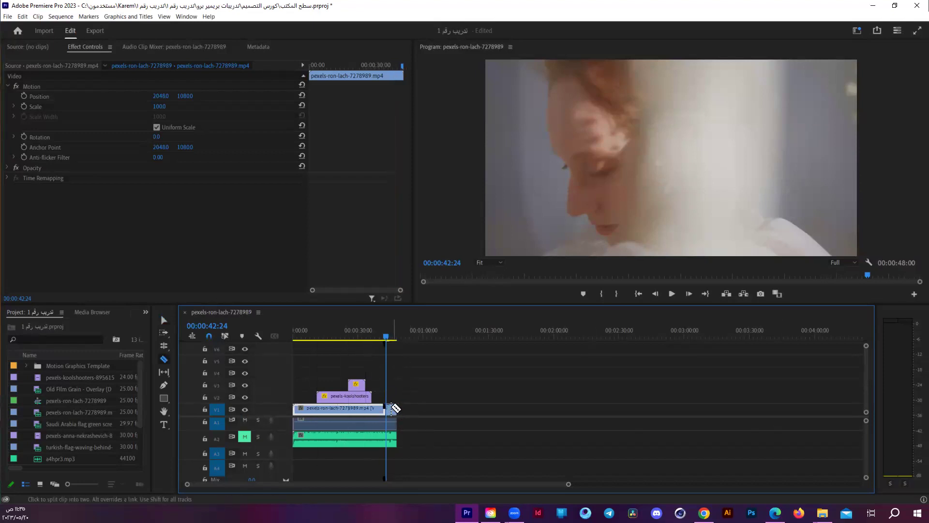
pyautogui.press('v')
# - Move the short tail piece up to track V3 and back onto V1
pyautogui.click(390, 408)
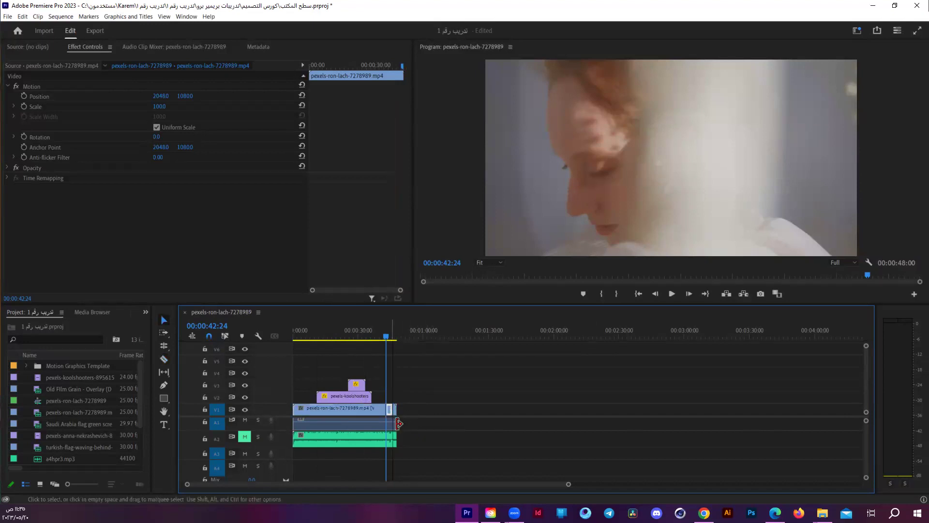
pyautogui.moveTo(392, 410)
pyautogui.mouseDown()
pyautogui.moveTo(399, 420)
pyautogui.moveTo(388, 410)
pyautogui.mouseUp()
pyautogui.press('=')
pyautogui.press('=')
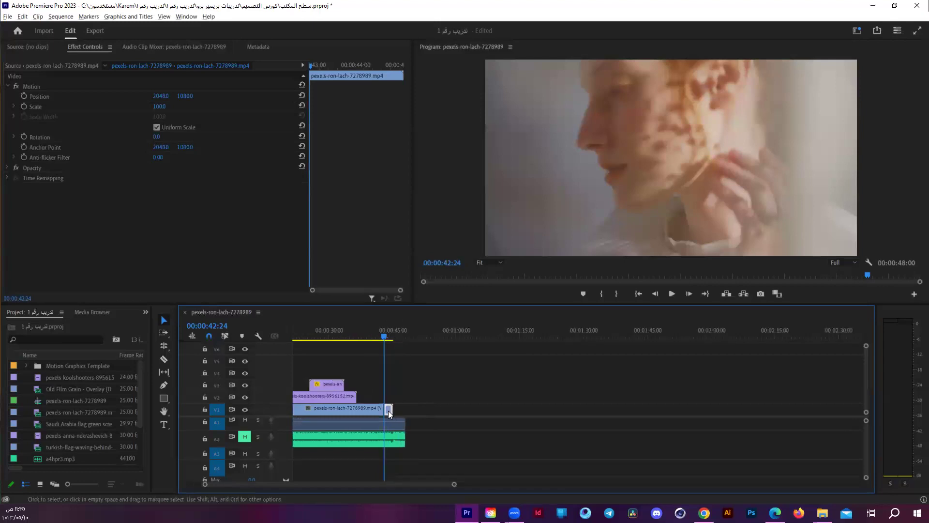
pyautogui.moveTo(383, 409)
pyautogui.mouseDown()
pyautogui.moveTo(394, 381)
pyautogui.moveTo(368, 413)
pyautogui.mouseUp()
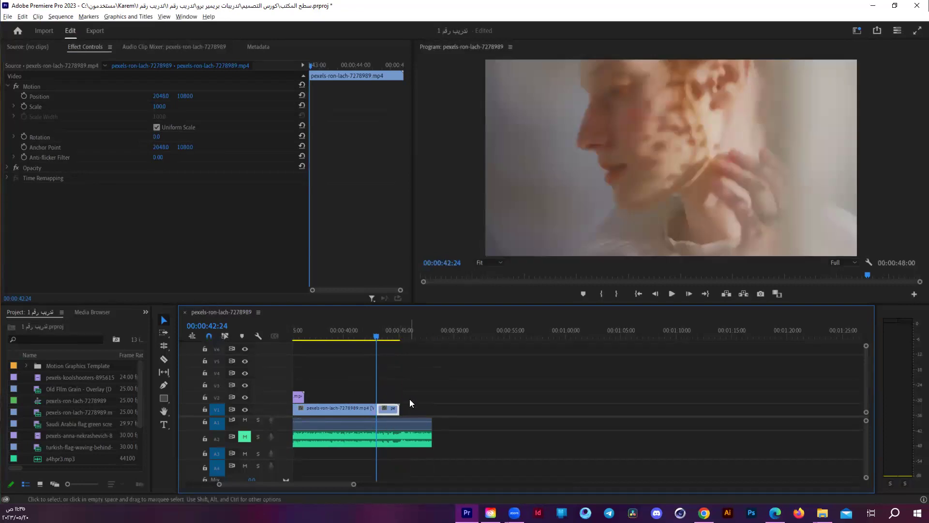
pyautogui.press('-')
pyautogui.press('=')
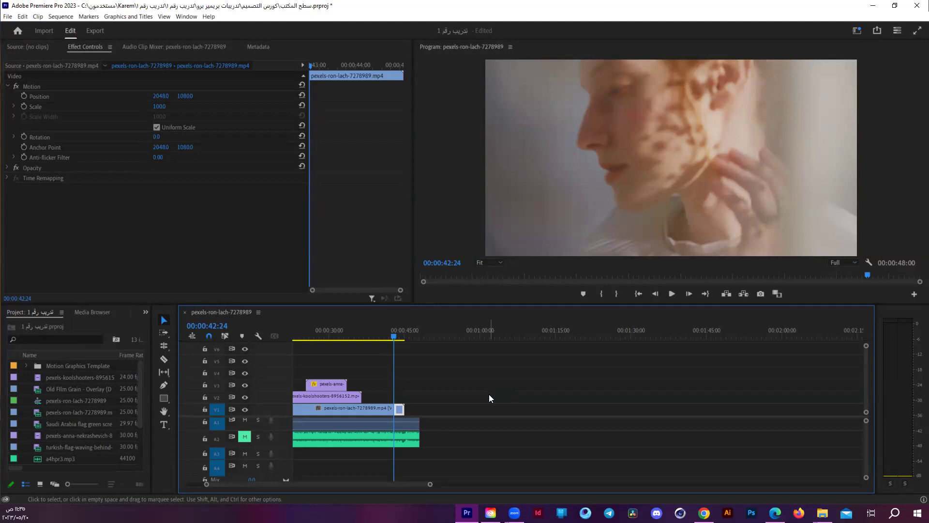
# - Undo the V1 split, rewind to the start, and preview the opening seconds
pyautogui.hotkey('ctrl', 'z')
pyautogui.hotkey('ctrl', 'z')
pyautogui.hotkey('ctrl', 'z')
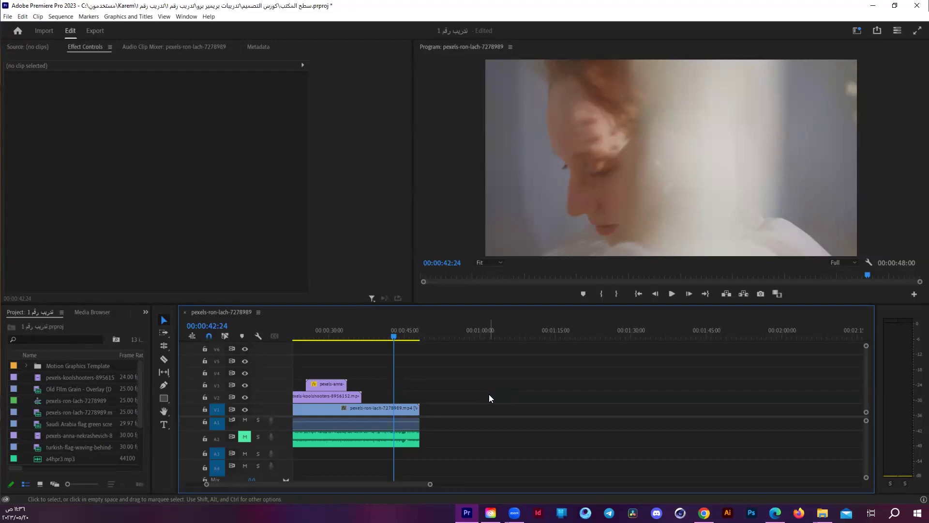
pyautogui.press('Home')
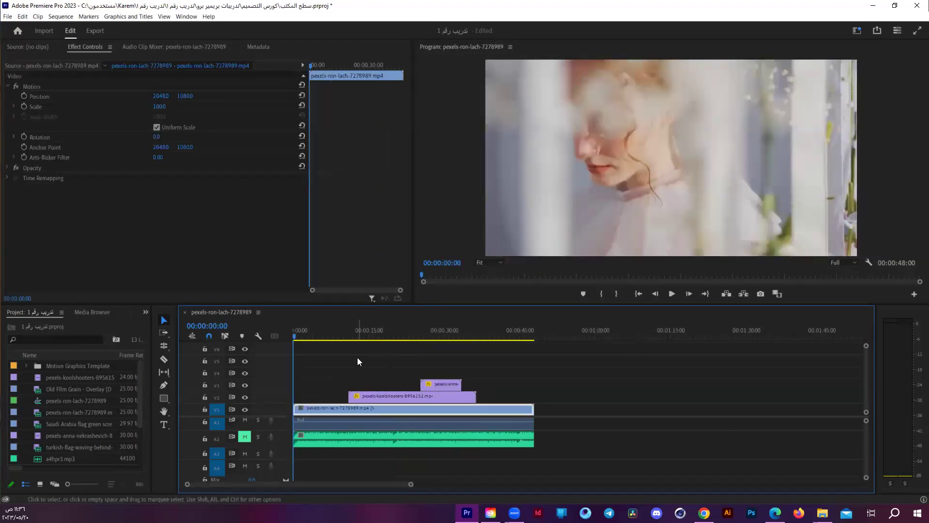
pyautogui.click(358, 361)
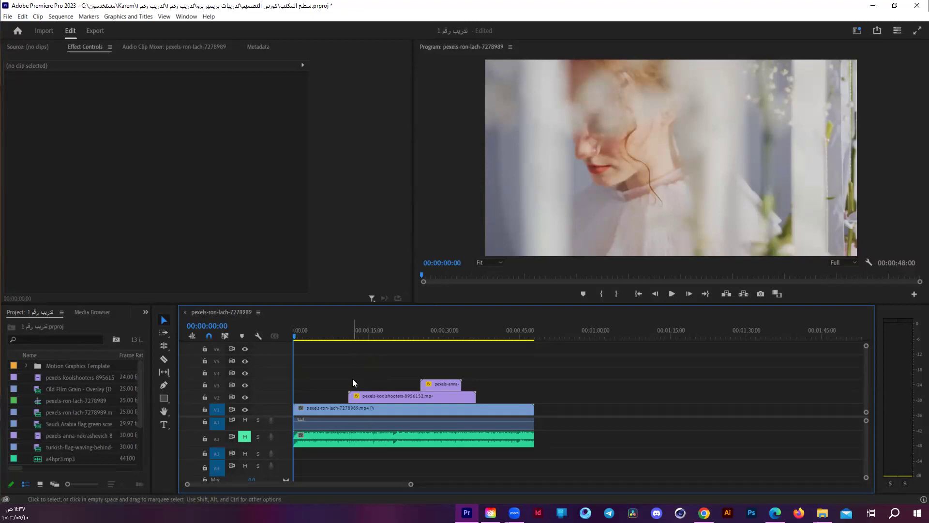
pyautogui.moveTo(311, 331)
pyautogui.mouseDown()
pyautogui.moveTo(301, 333)
pyautogui.moveTo(345, 329)
pyautogui.moveTo(325, 330)
pyautogui.mouseUp()
pyautogui.press('c')
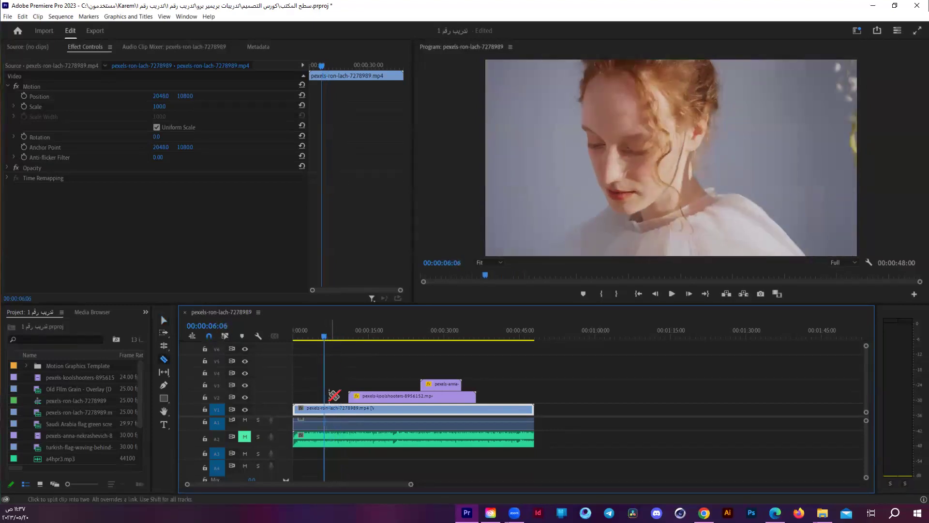
pyautogui.click(324, 408)
pyautogui.moveTo(331, 333); pyautogui.dragTo(337, 338)
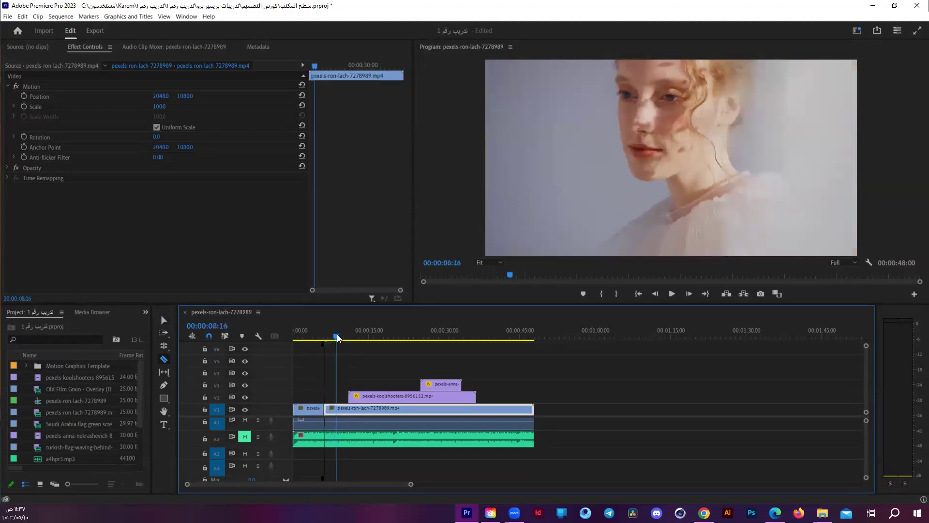
pyautogui.click(338, 408)
pyautogui.press('v')
pyautogui.click(350, 410)
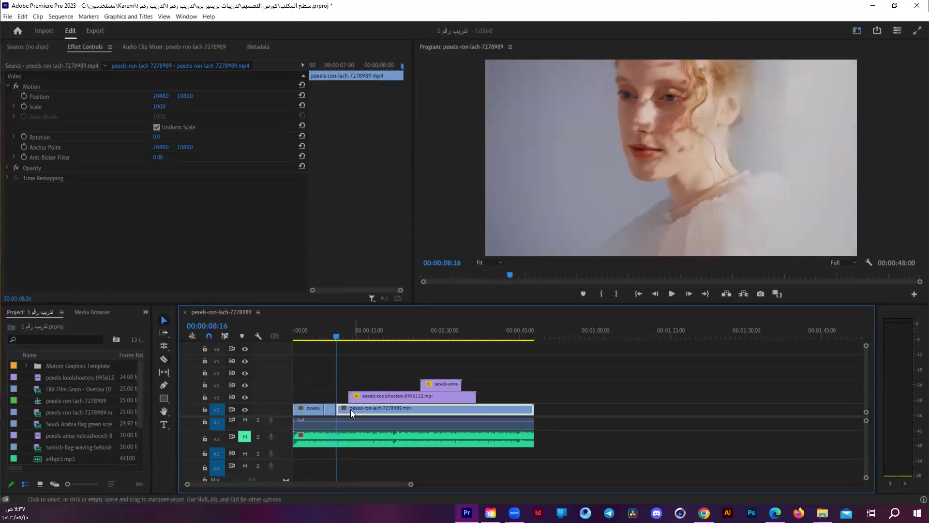
pyautogui.moveTo(351, 410); pyautogui.dragTo(338, 410)
pyautogui.moveTo(324, 337); pyautogui.dragTo(319, 334)
pyautogui.press('space')
pyautogui.click(346, 361)
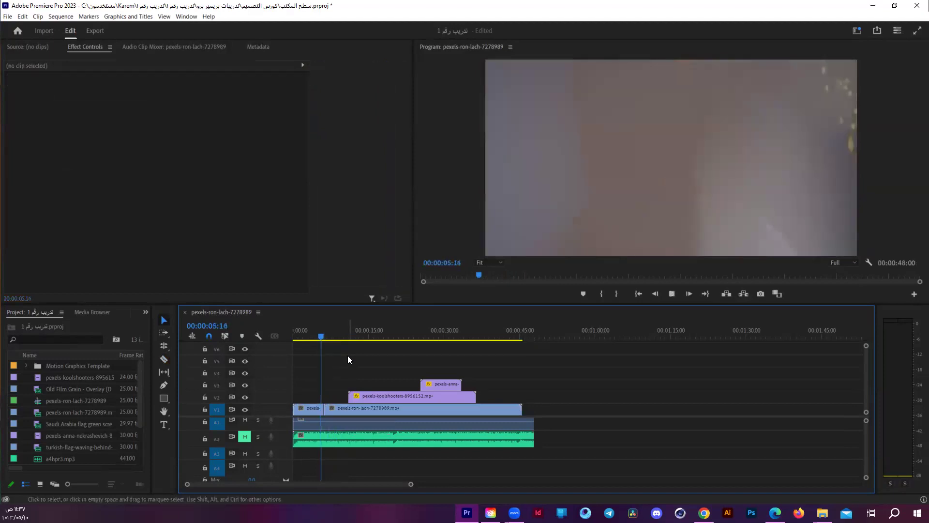
pyautogui.press('space')
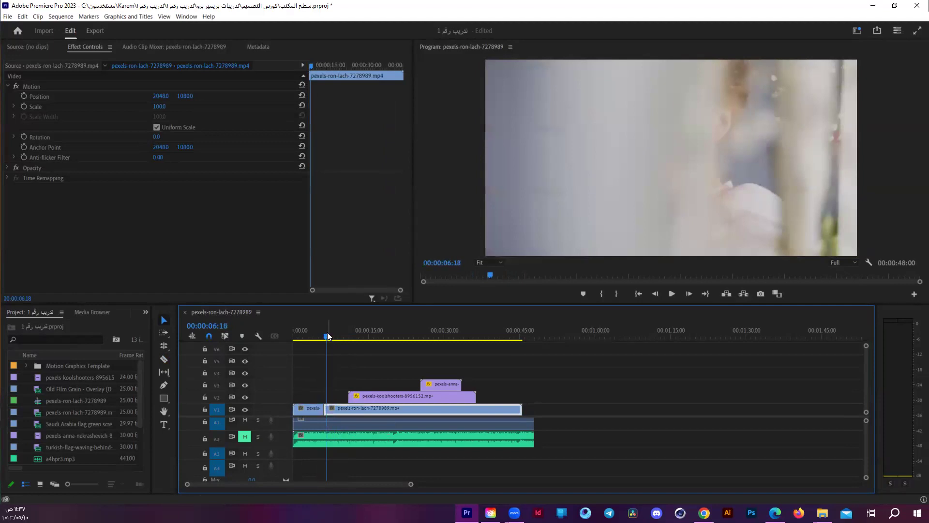
pyautogui.moveTo(328, 335); pyautogui.dragTo(325, 336)
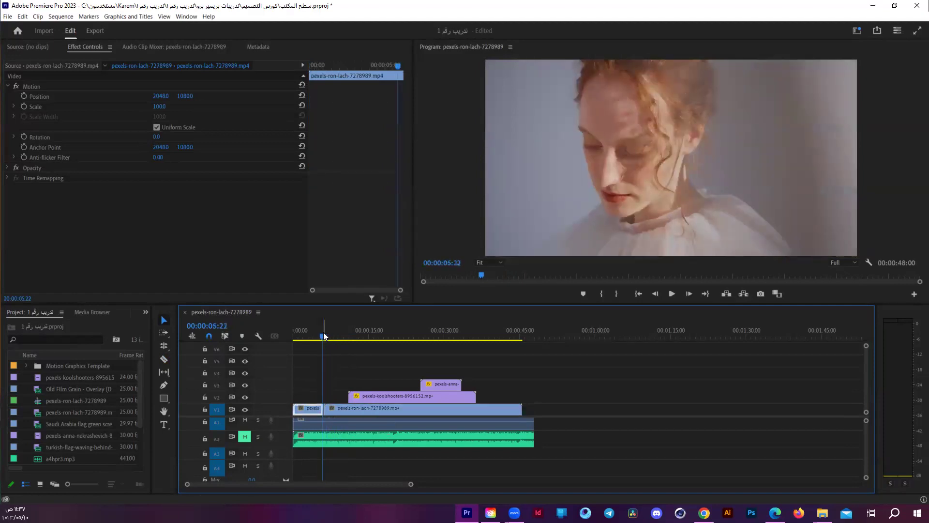
pyautogui.hotkey('ctrl', 'z')
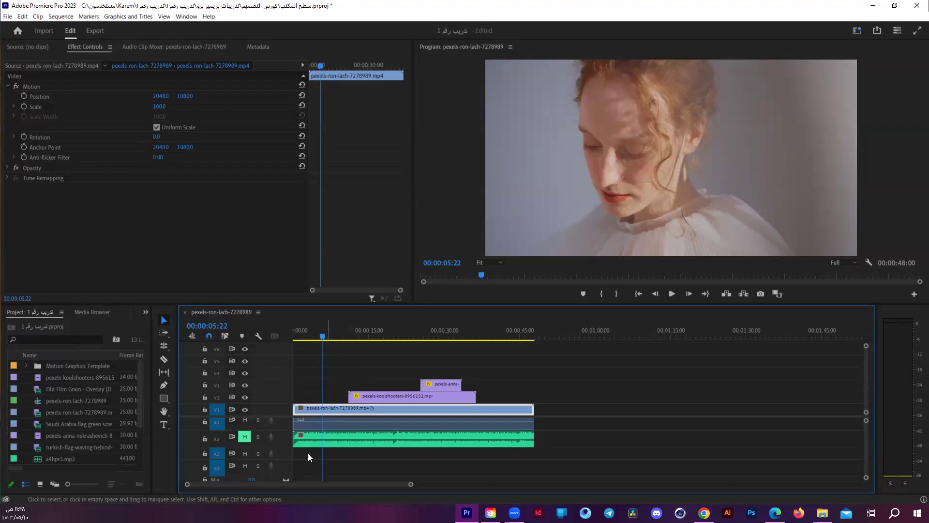
pyautogui.press('c')
# - Razor two cuts in the pexels-ron-lach-7278989 clip, delete the piece between, then undo to restore it
pyautogui.click(322, 408)
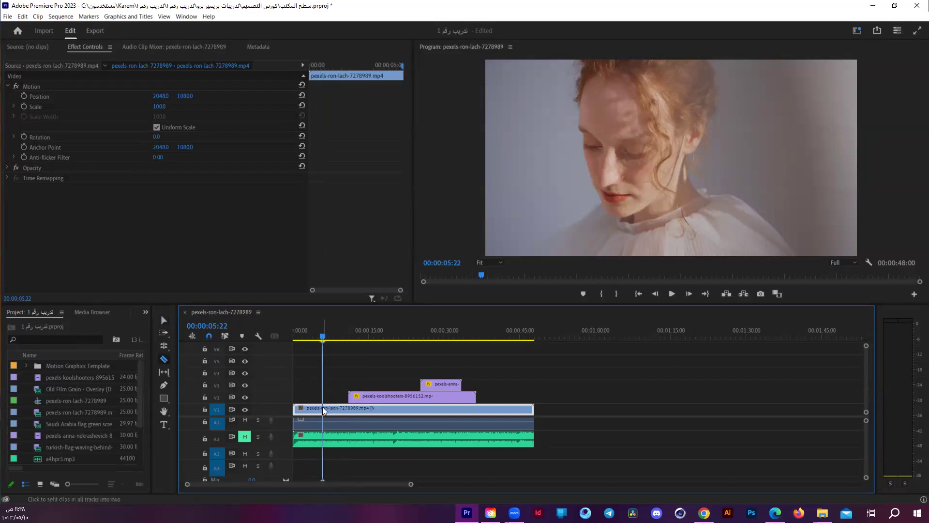
pyautogui.click(330, 408)
pyautogui.press('v')
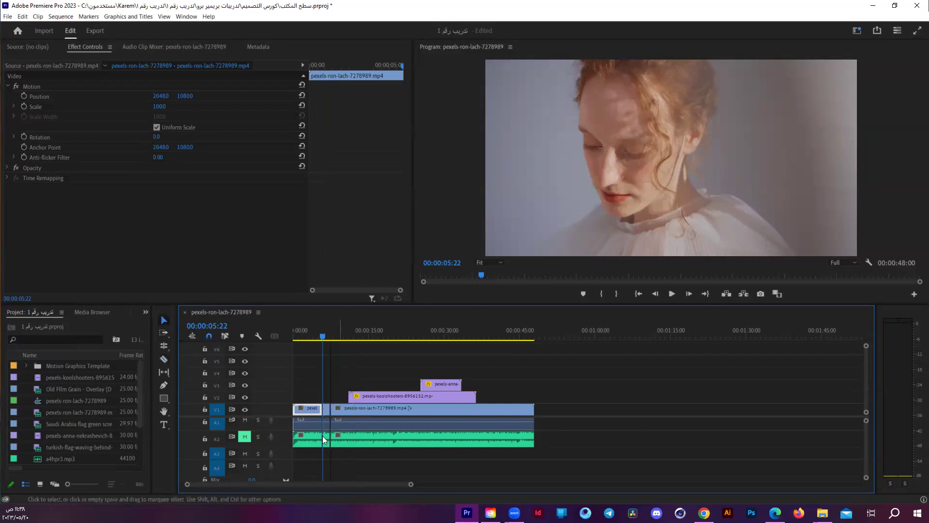
pyautogui.moveTo(330, 454); pyautogui.dragTo(329, 456)
pyautogui.press('Delete')
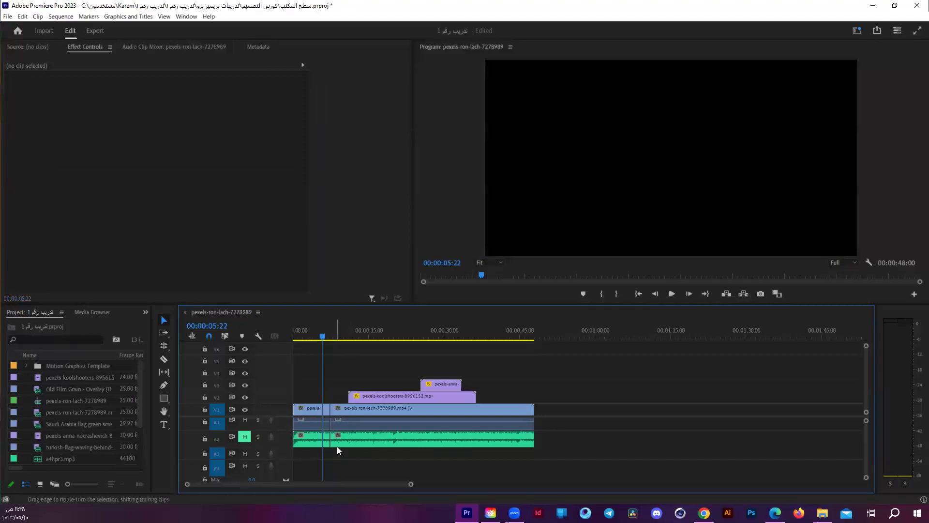
pyautogui.hotkey('ctrl', 'z')
pyautogui.hotkey('ctrl', 'z')
pyautogui.hotkey('ctrl', 'z')
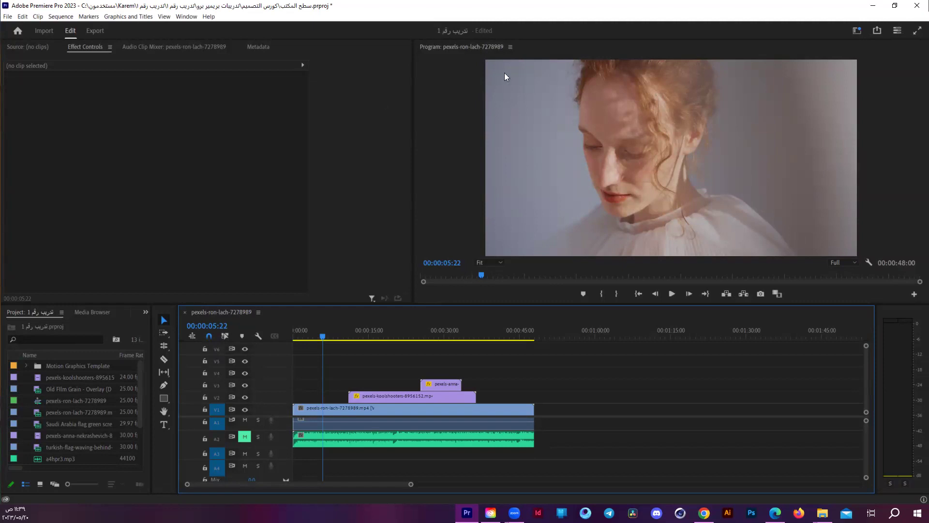
pyautogui.click(356, 398)
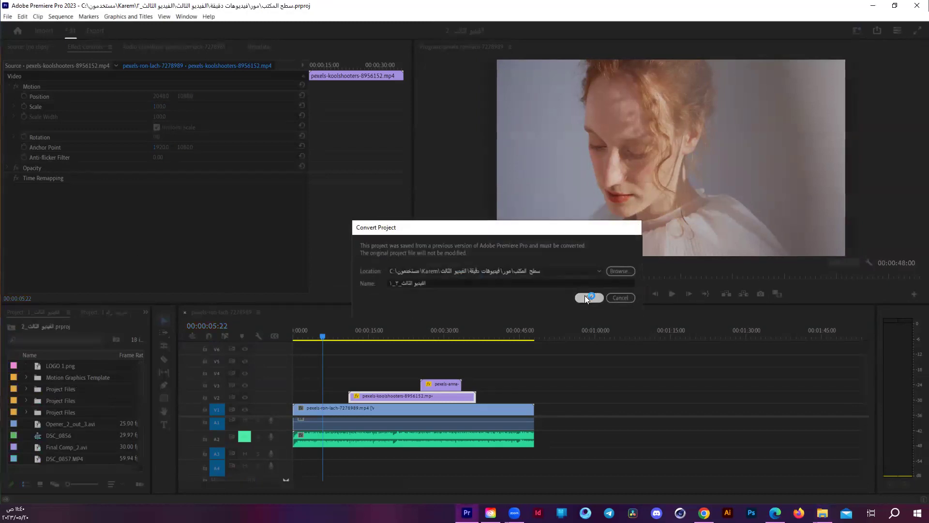
# - Confirm converting the older project to the current Premiere Pro version
pyautogui.click(587, 298)
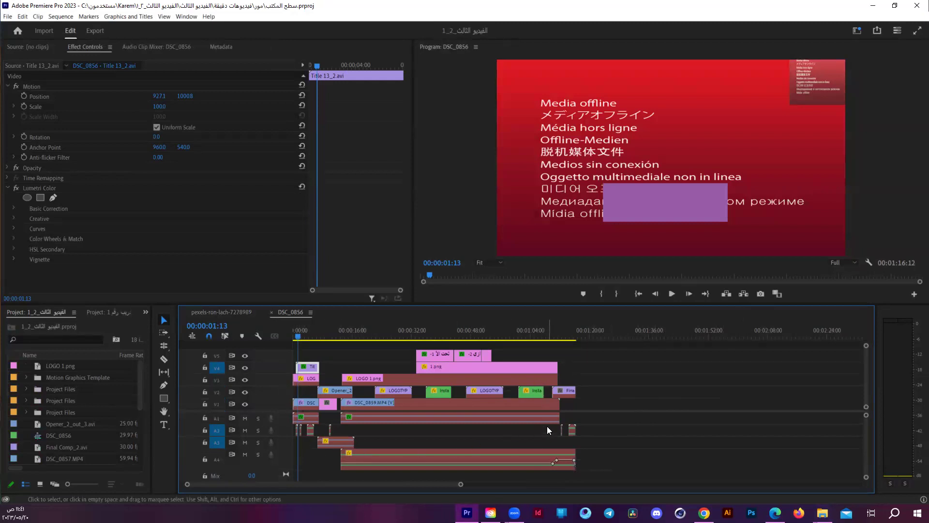
# - Switch to File Explorer and back, then scrub the DSC_0856 sequence from its start
pyautogui.press('super+e')
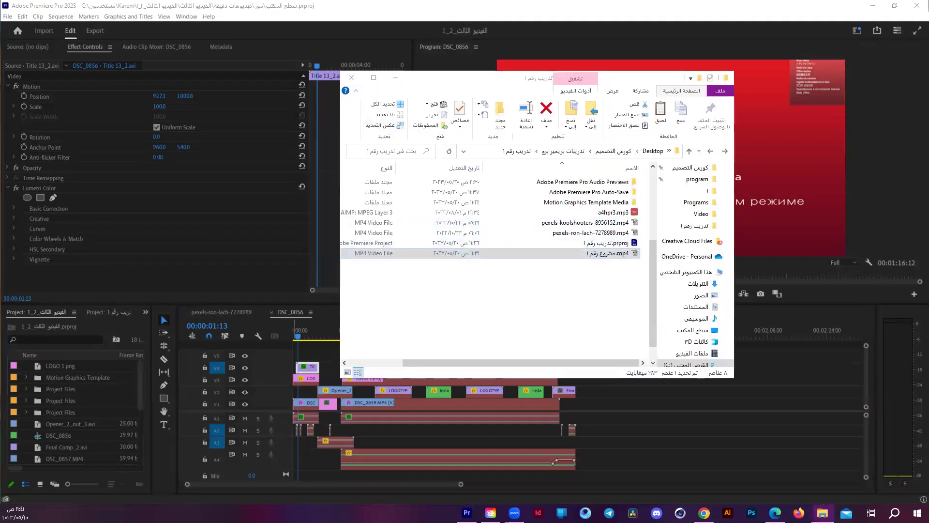
pyautogui.click(604, 428)
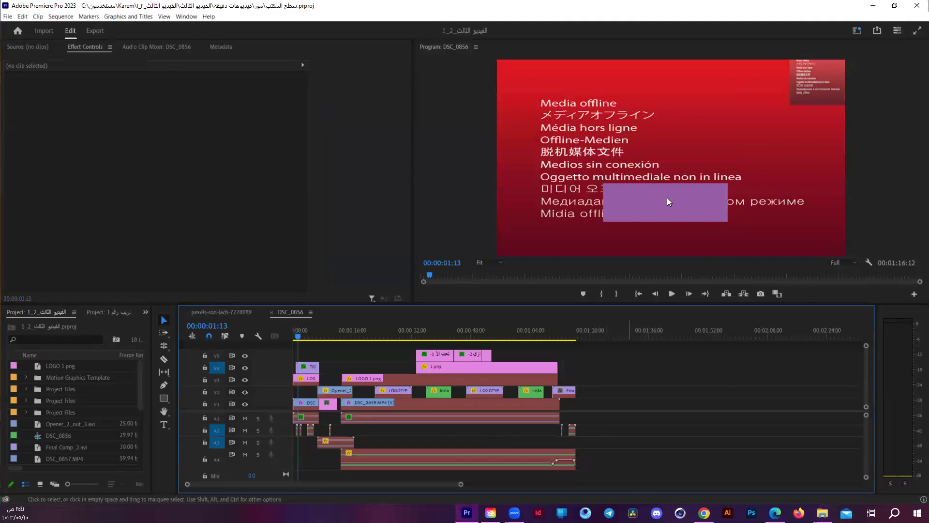
pyautogui.moveTo(317, 332)
pyautogui.mouseDown()
pyautogui.moveTo(283, 336)
pyautogui.moveTo(395, 338)
pyautogui.moveTo(376, 347)
pyautogui.mouseUp()
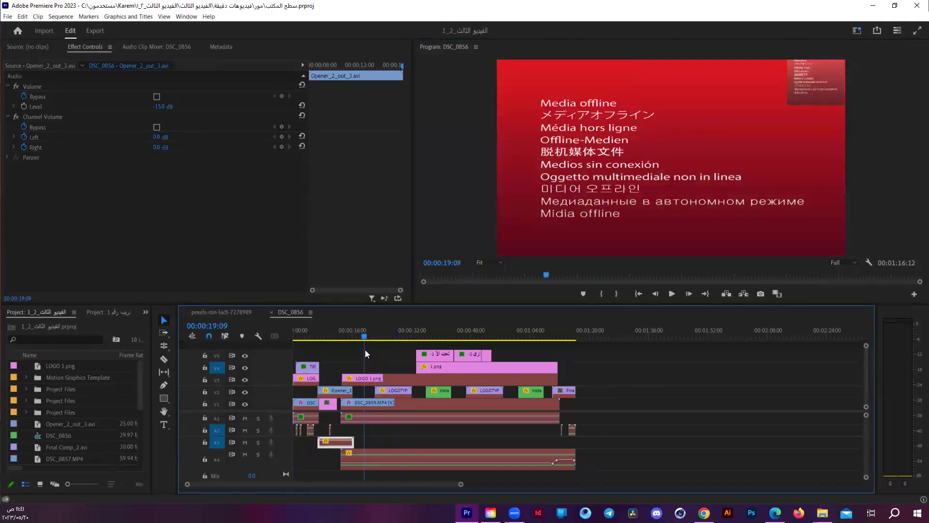
pyautogui.moveTo(375, 348)
pyautogui.mouseDown()
pyautogui.moveTo(534, 353)
pyautogui.moveTo(294, 359)
pyautogui.mouseUp()
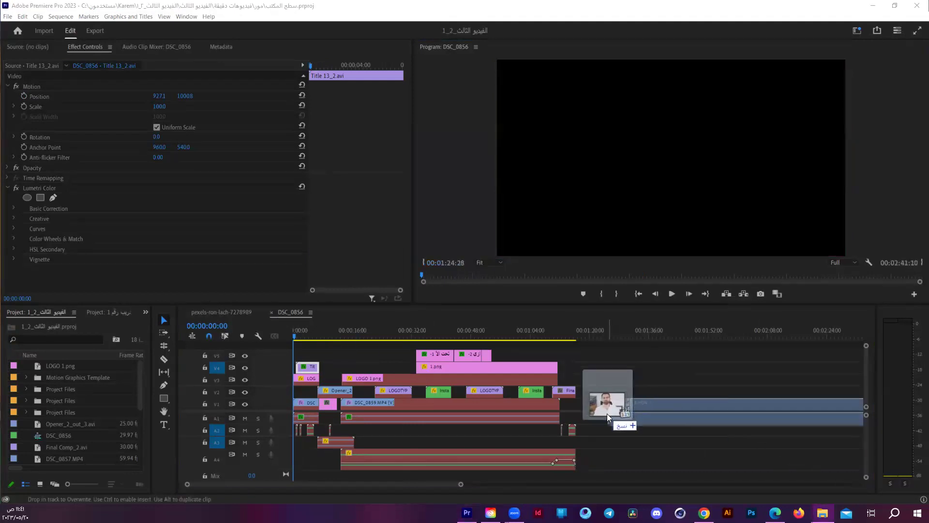
# - Place DSC_0856_1.mp4 on V1 after the existing clips and set the playhead inside it
pyautogui.moveTo(624, 407)
pyautogui.mouseDown()
pyautogui.moveTo(617, 363)
pyautogui.moveTo(600, 404)
pyautogui.mouseUp()
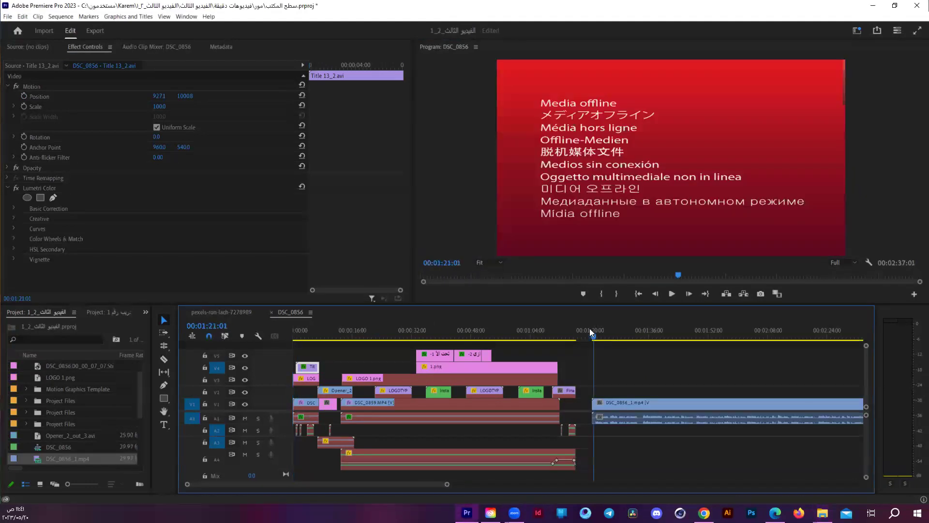
pyautogui.moveTo(590, 332); pyautogui.dragTo(592, 332)
pyautogui.click(591, 330)
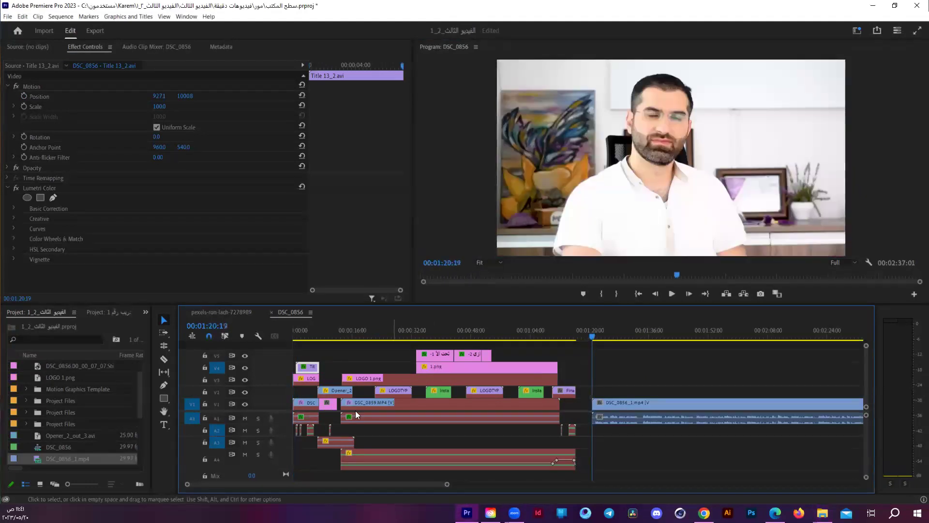
pyautogui.scroll(-3, 373, 411)
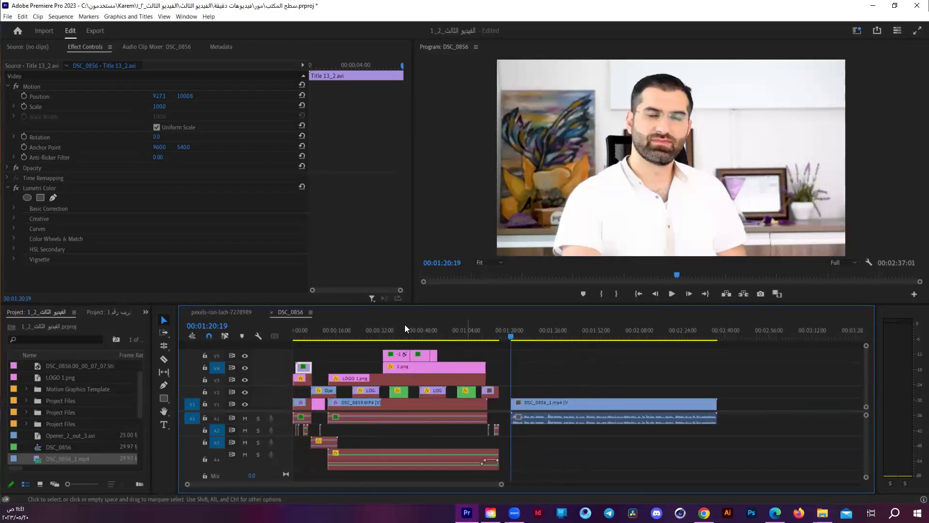
# - Play back DSC_0856_1.mp4 from its start, pausing and resuming along the way
pyautogui.press('space')
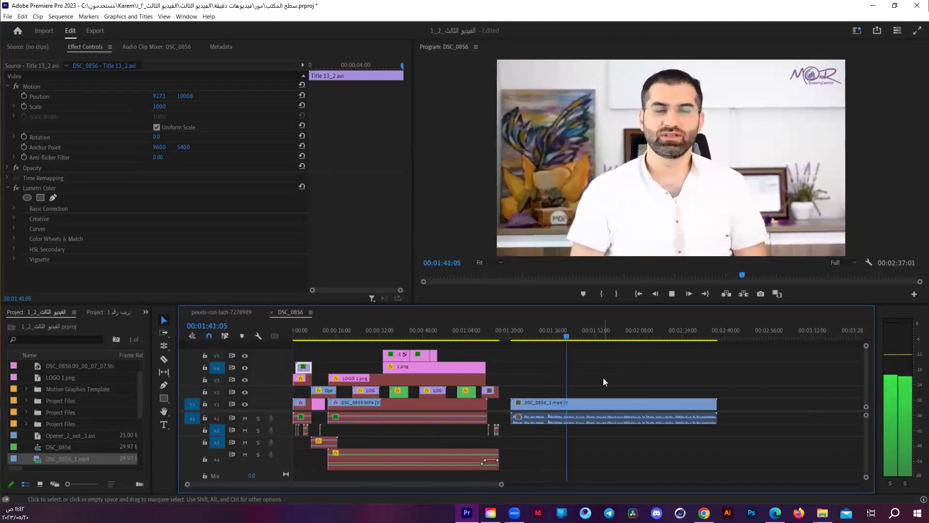
pyautogui.press('space')
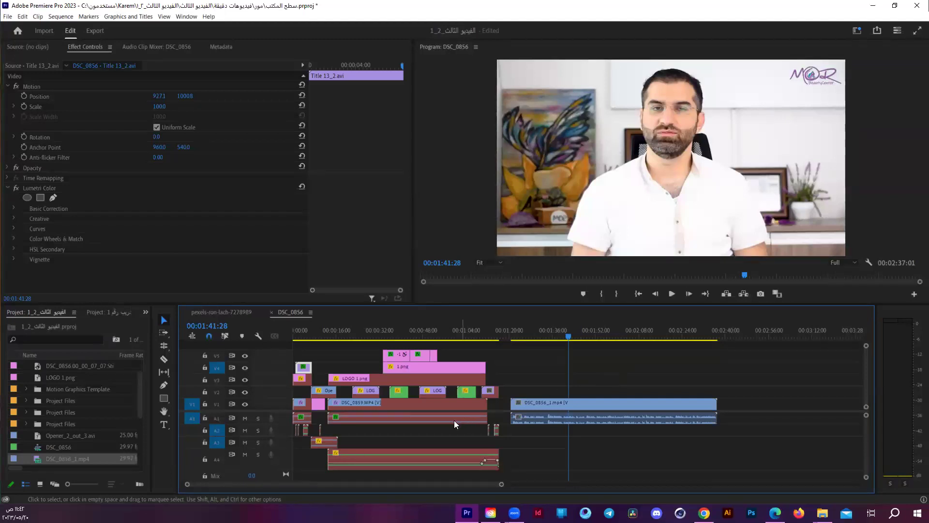
pyautogui.click(512, 330)
pyautogui.press('space')
pyautogui.press('space')
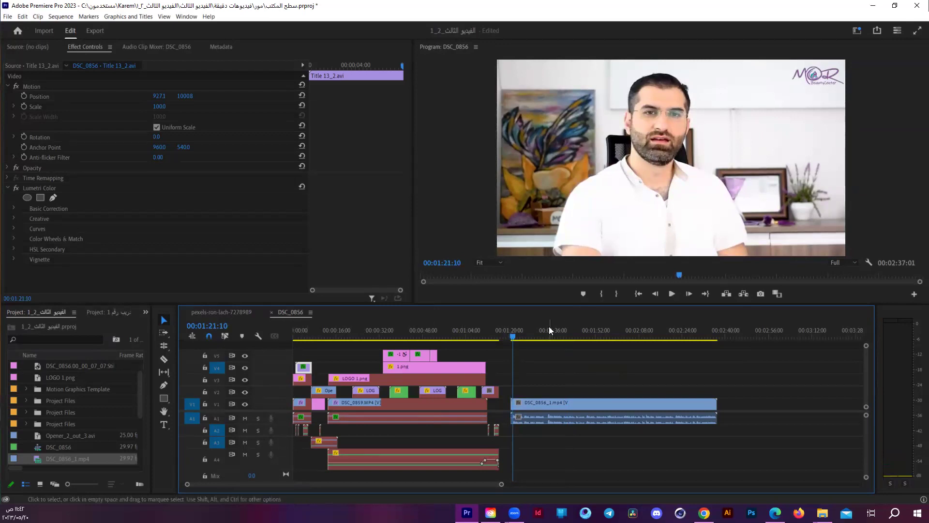
pyautogui.press('space')
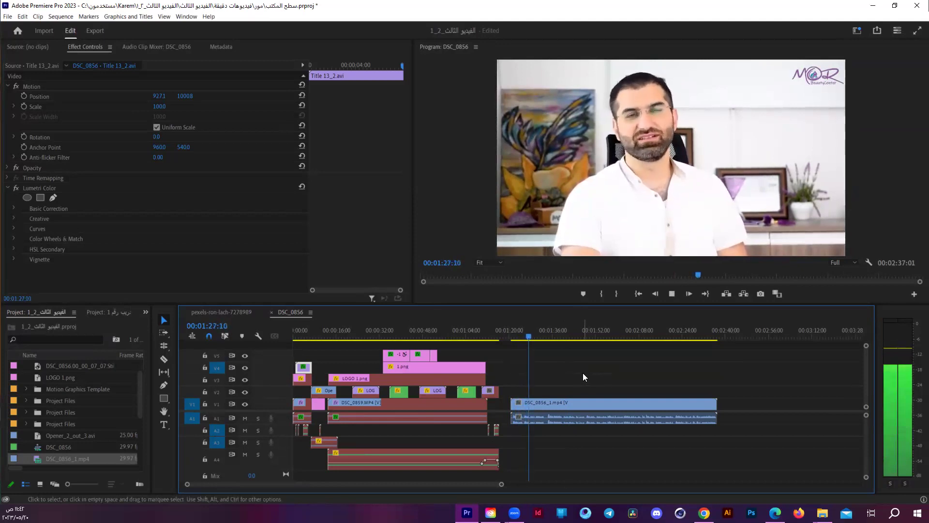
pyautogui.press('space')
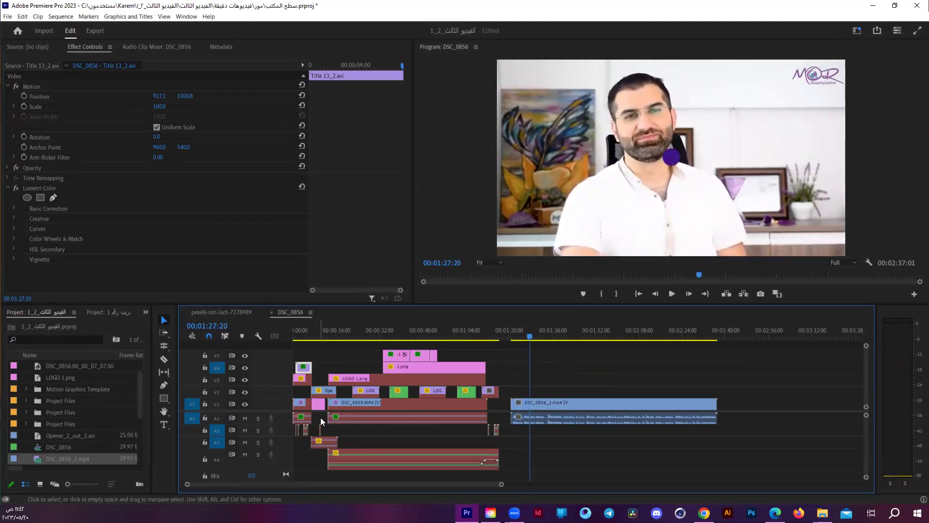
pyautogui.press('space')
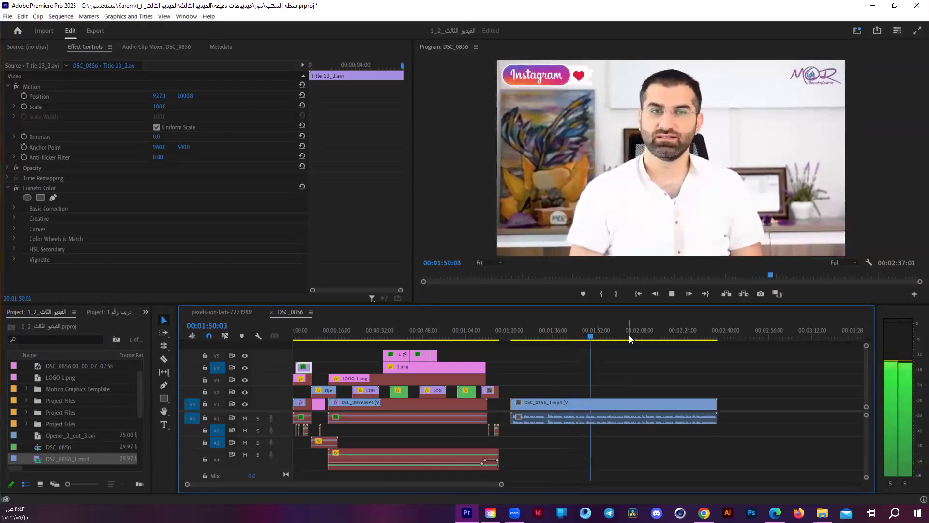
pyautogui.moveTo(681, 333)
pyautogui.mouseDown()
pyautogui.moveTo(705, 332)
pyautogui.moveTo(696, 333)
pyautogui.mouseUp()
pyautogui.press('space')
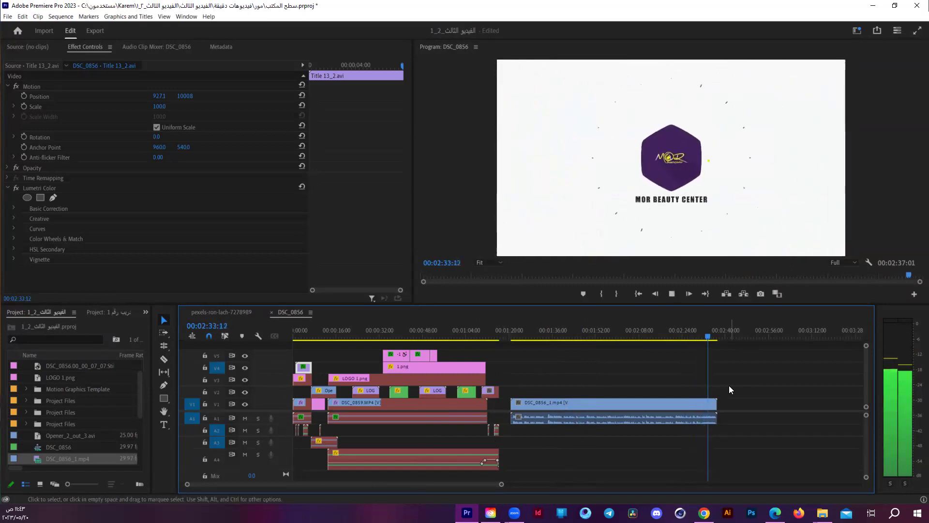
pyautogui.press('space')
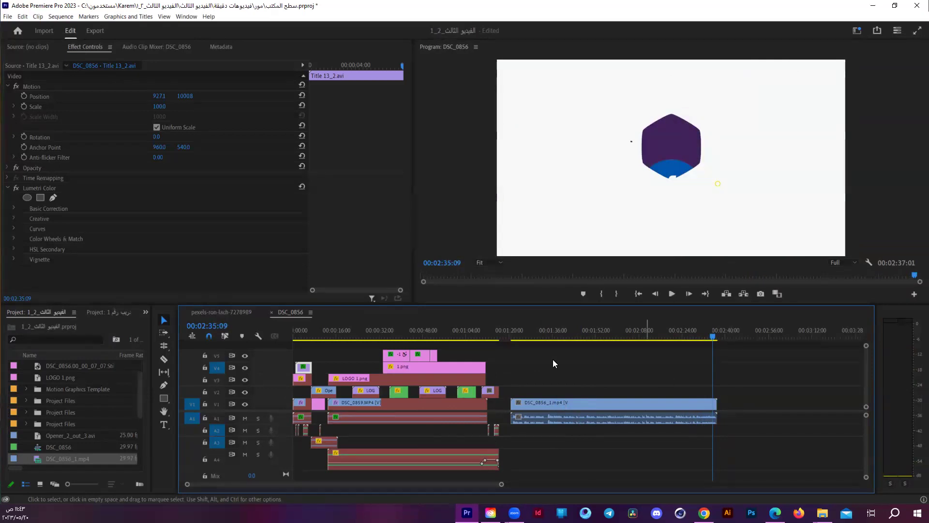
pyautogui.click(536, 331)
pyautogui.moveTo(536, 331); pyautogui.dragTo(529, 334)
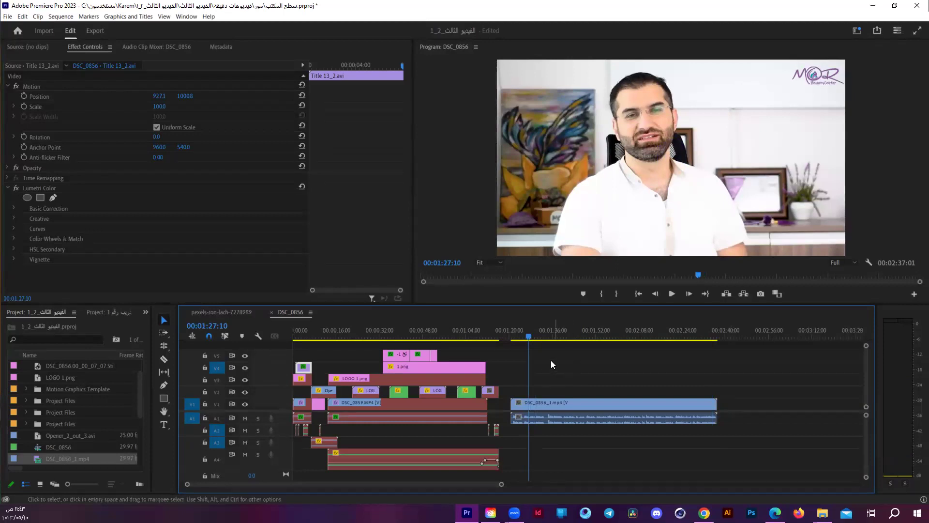
# - Play the sequence from about 01:25:27, stopping and resuming once
pyautogui.click(527, 339)
pyautogui.press('space')
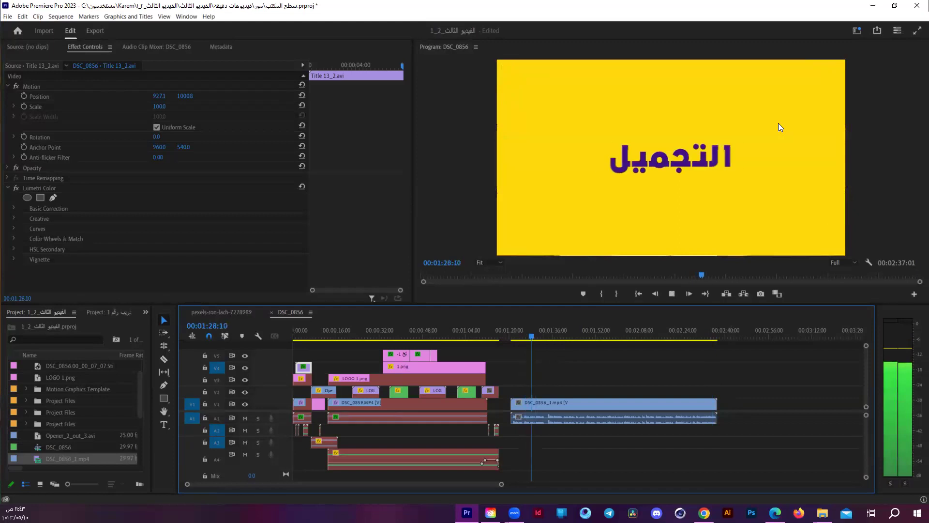
pyautogui.press('space')
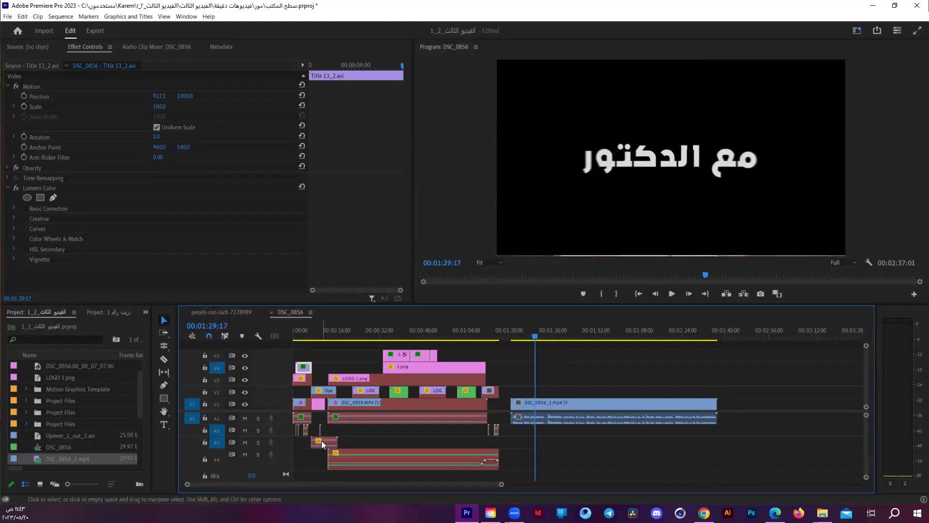
pyautogui.press('space')
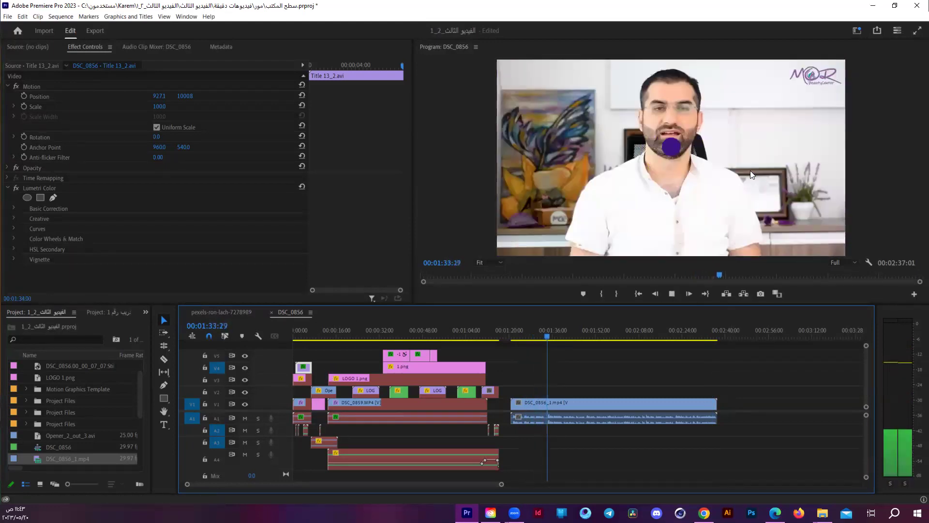
pyautogui.press('space')
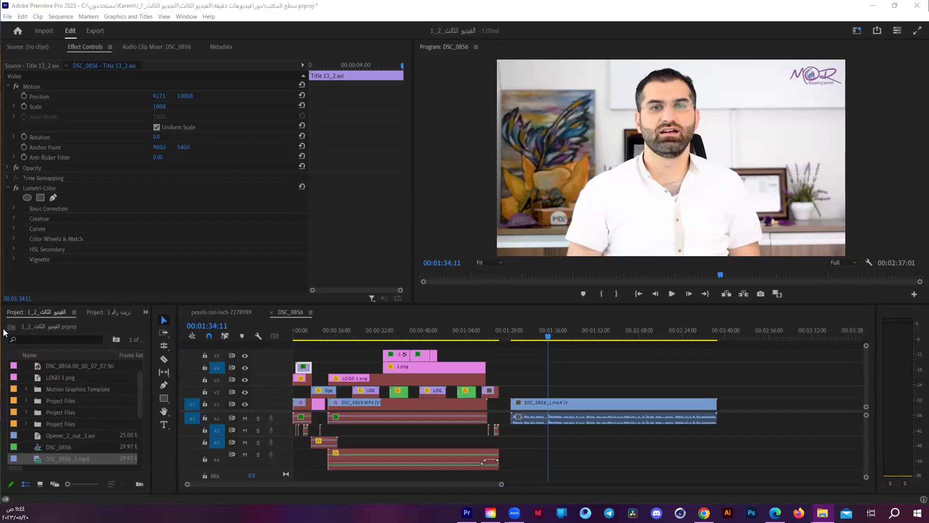
# - Scrub the opening seconds around 00:17 to 00:22, then park at DSC_0856_1.mp4's start
pyautogui.click(340, 331)
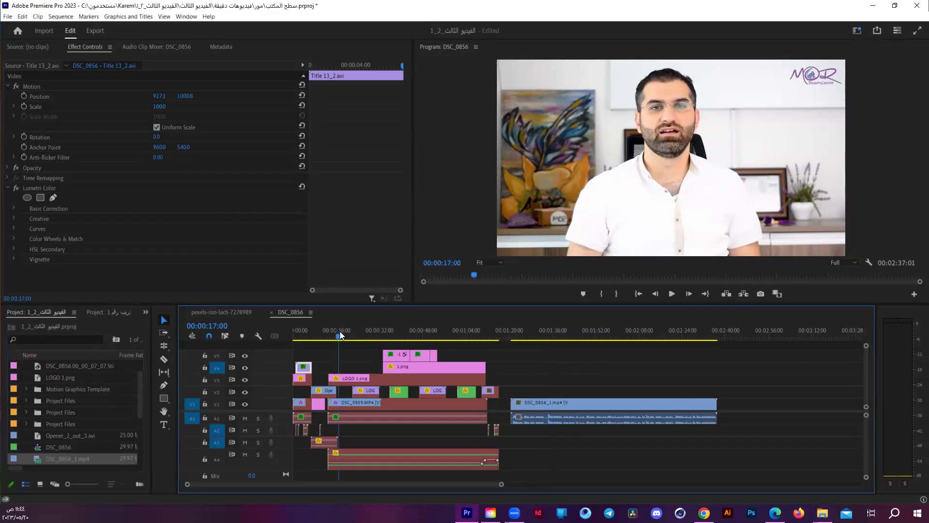
pyautogui.moveTo(340, 332); pyautogui.dragTo(354, 337)
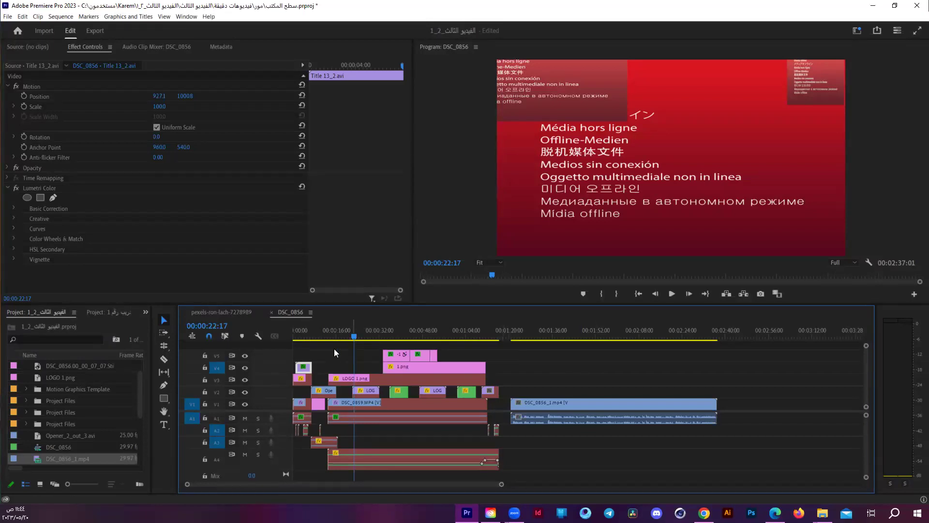
pyautogui.moveTo(309, 332); pyautogui.dragTo(315, 332)
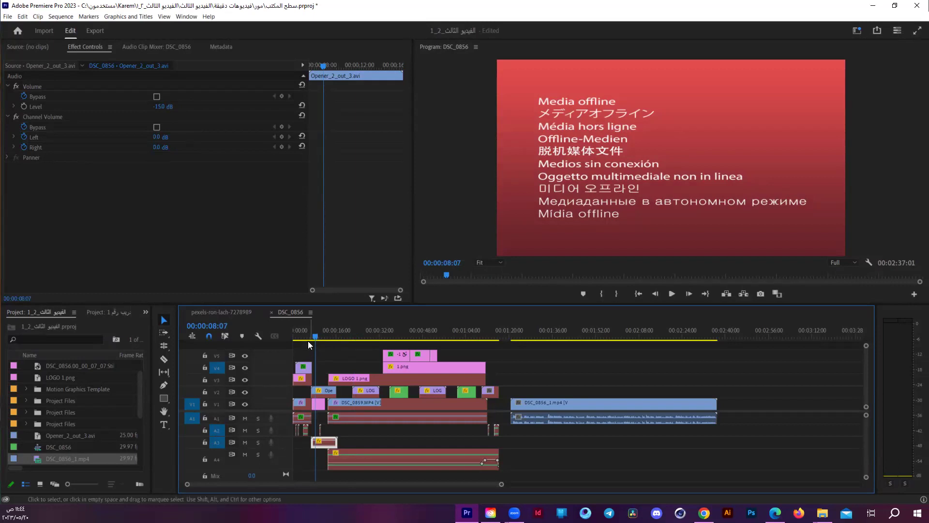
pyautogui.moveTo(529, 336); pyautogui.dragTo(531, 331)
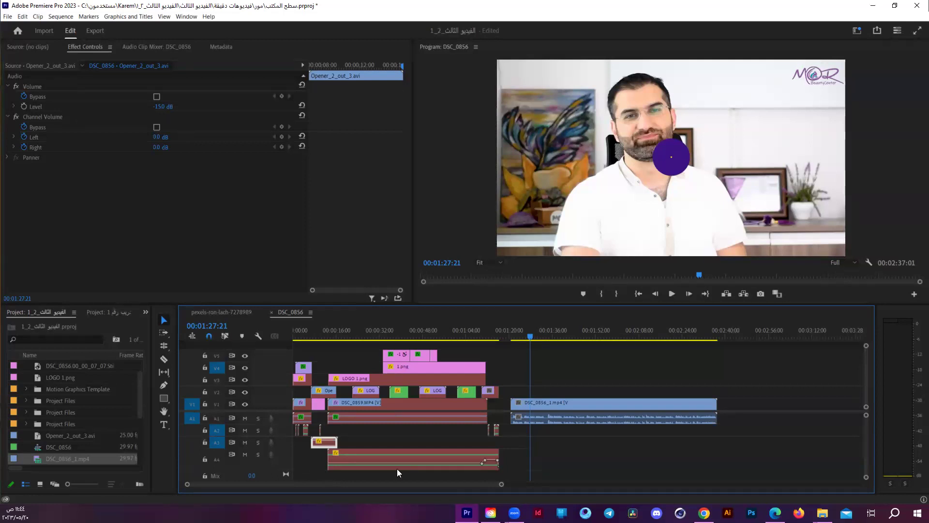
# - Play DSC_0856_1.mp4, then jump near its end and play the logo and Facebook end screens
pyautogui.moveTo(553, 419)
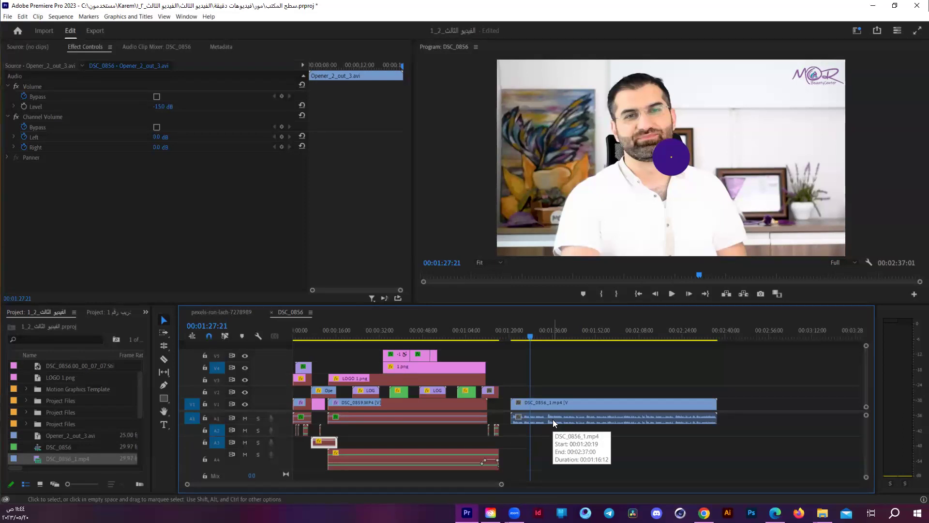
pyautogui.press('space')
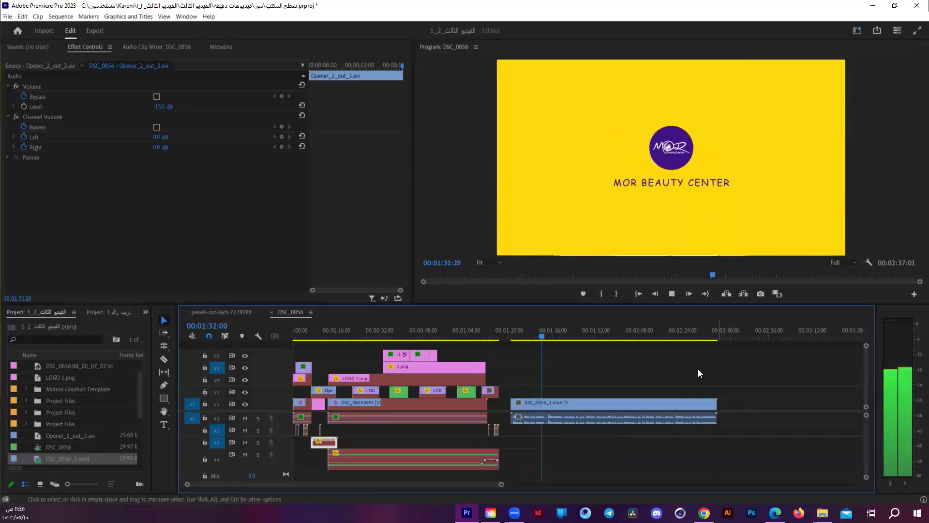
pyautogui.click(691, 321)
pyautogui.moveTo(691, 320); pyautogui.dragTo(700, 321)
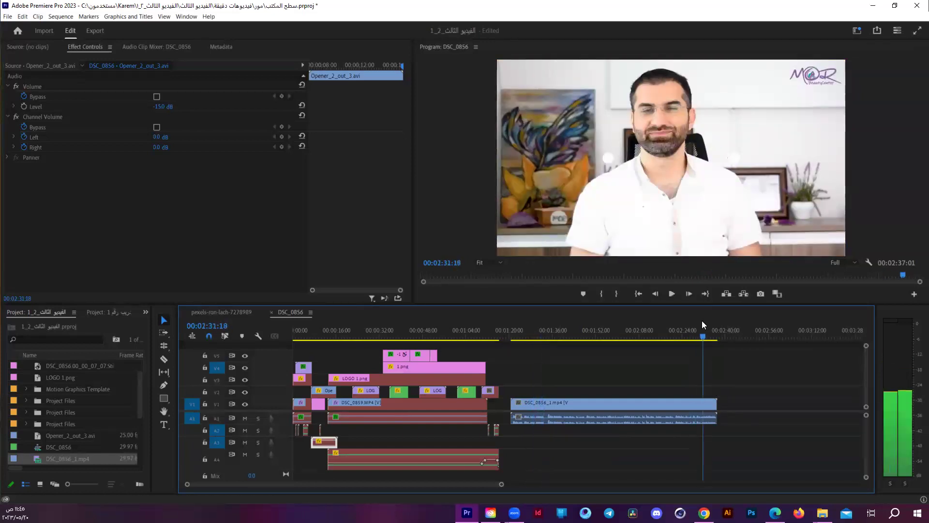
pyautogui.press('space')
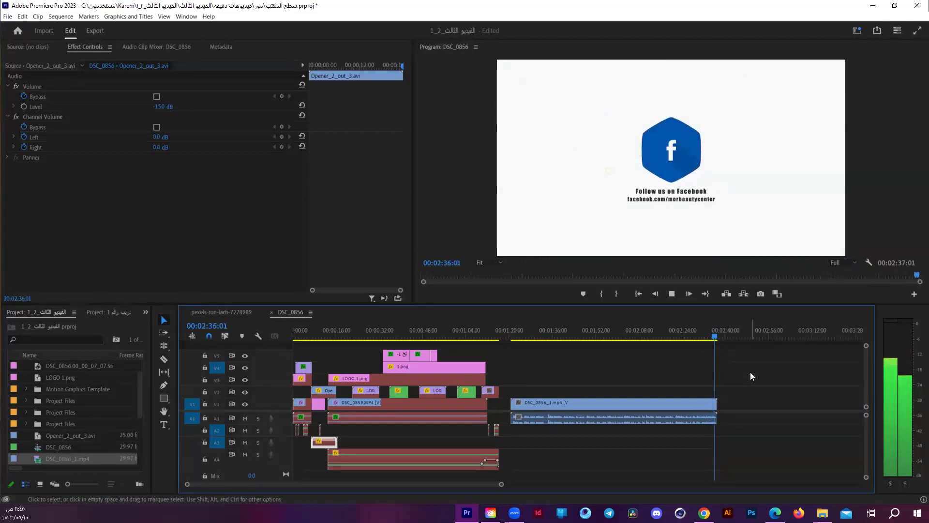
pyautogui.press('space')
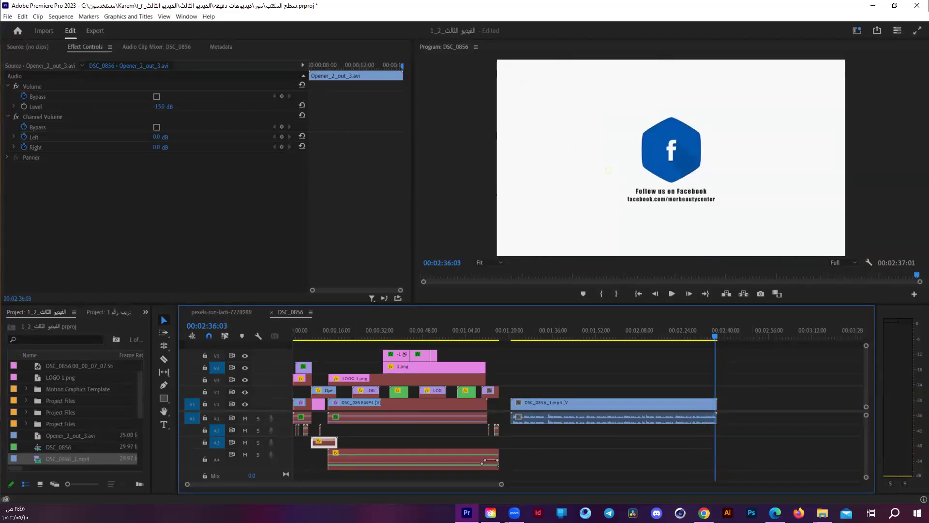
# - Scrub back through the clip from about 01:40 to 01:34:10
pyautogui.click(577, 330)
pyautogui.moveTo(578, 330); pyautogui.dragTo(566, 330)
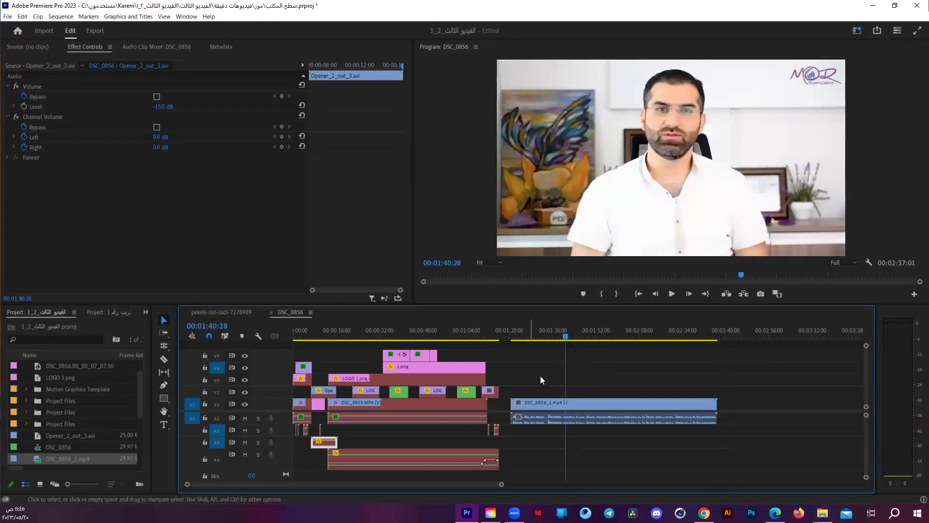
pyautogui.moveTo(564, 331); pyautogui.dragTo(563, 337)
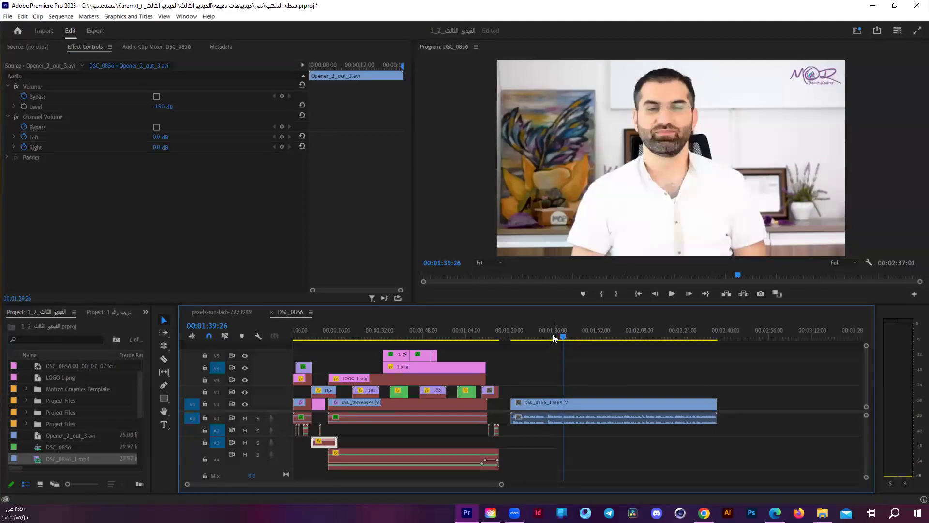
pyautogui.moveTo(552, 335); pyautogui.dragTo(549, 337)
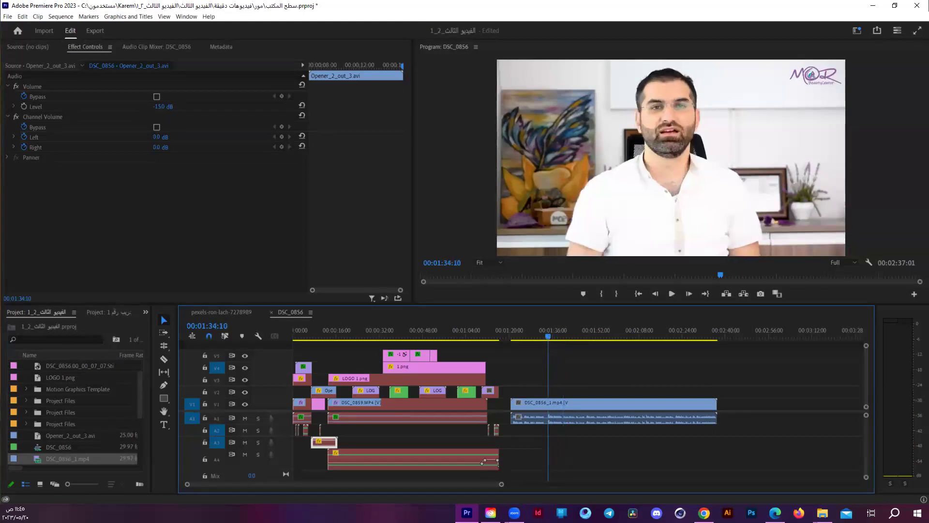
pyautogui.press('super+e')
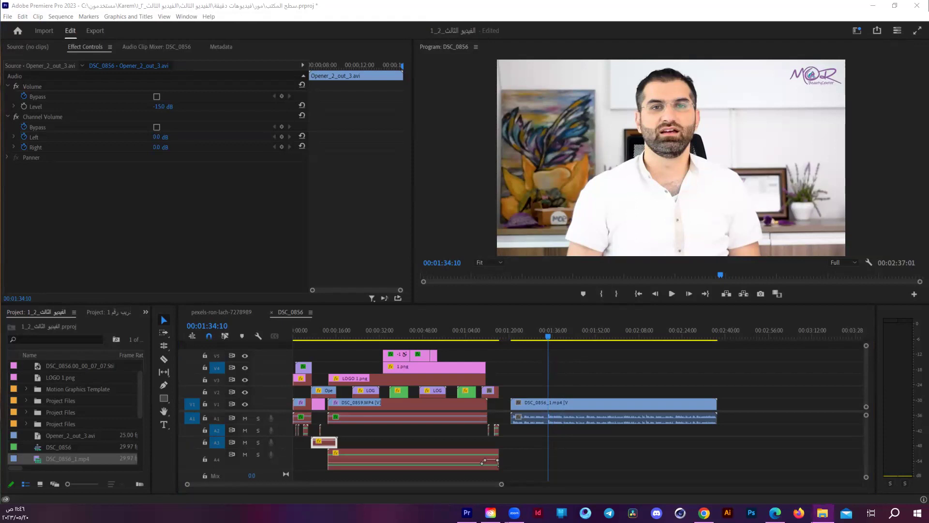
# - Swap DSC_0856_1.mp4 on V1 for الفيلر.mp4 at 01:34:10 and play it back
pyautogui.click(600, 411)
pyautogui.press('Delete')
pyautogui.moveTo(68, 458); pyautogui.dragTo(549, 412)
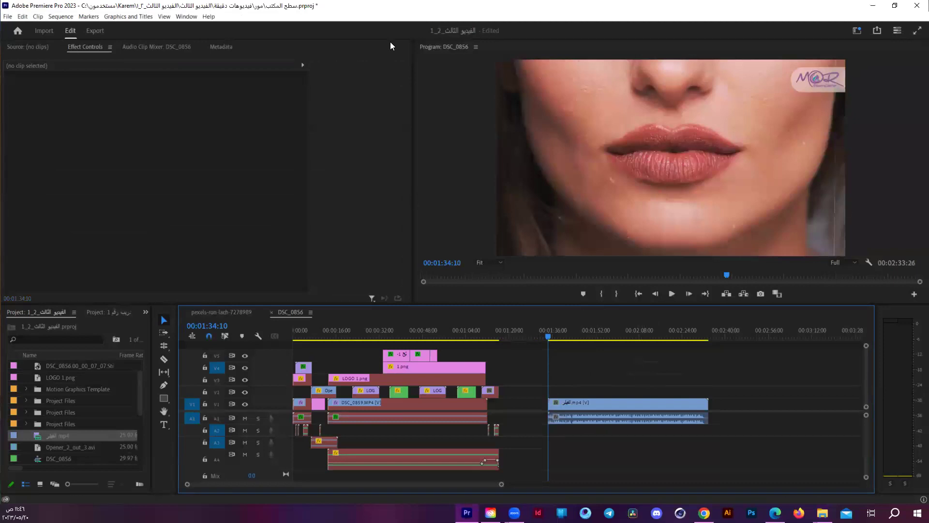
pyautogui.press('space')
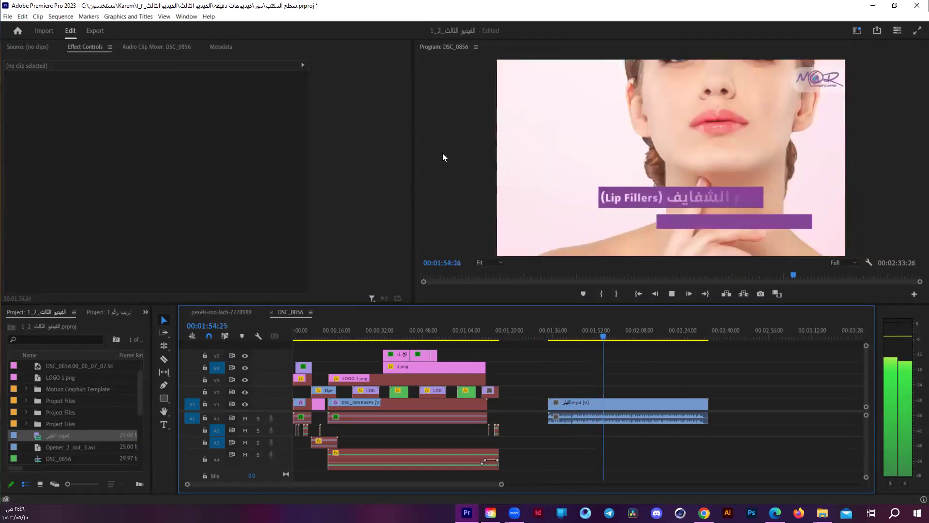
pyautogui.press('space')
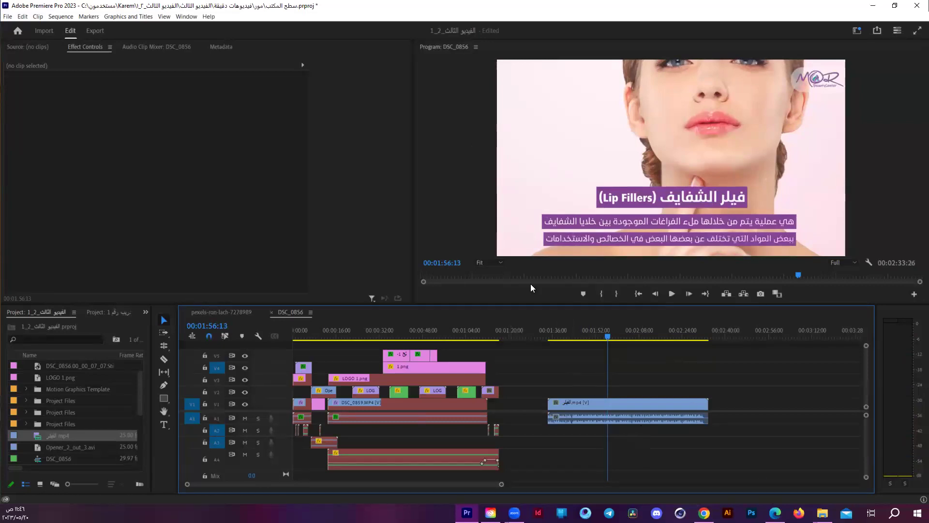
pyautogui.click(581, 402)
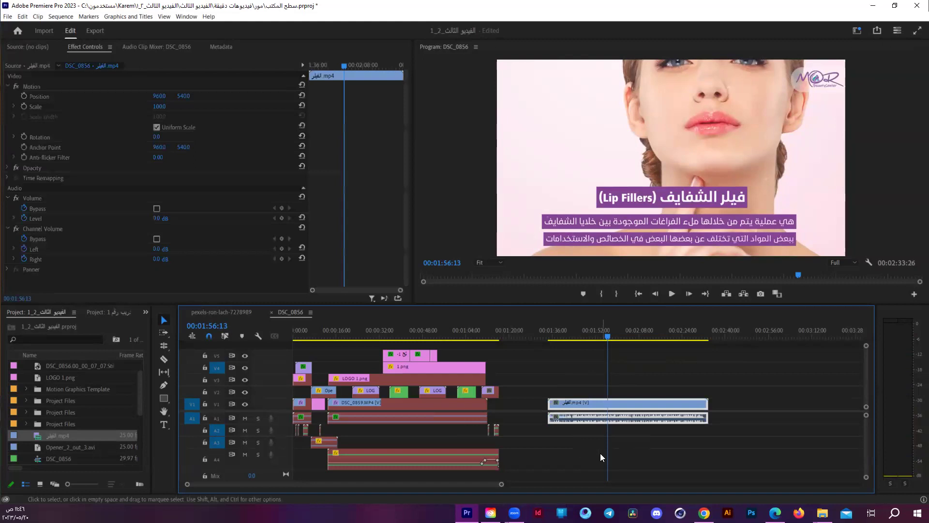
# - Delete the selected الفيلر.mp4 clip from V1
pyautogui.press('Delete')
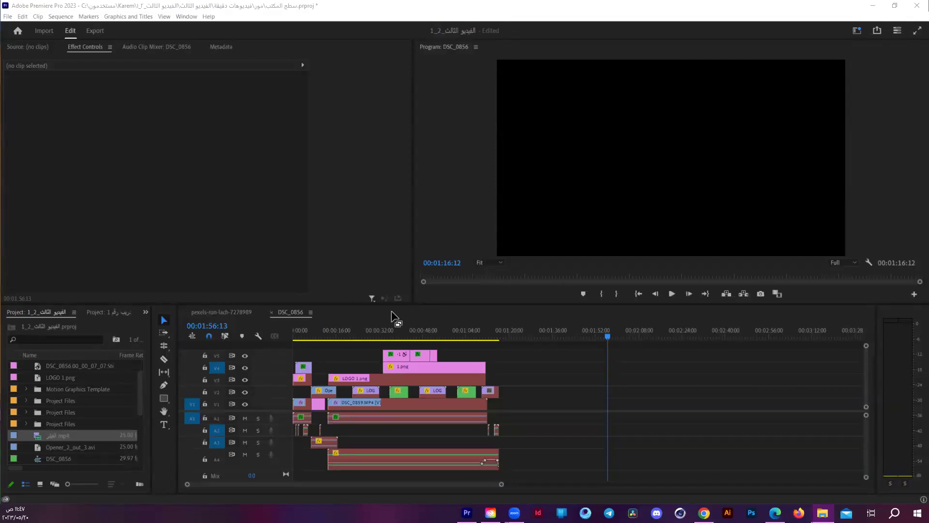
# - Close the DSC_0856 sequence tab and the second project's panel with Close Panel
pyautogui.click(271, 311)
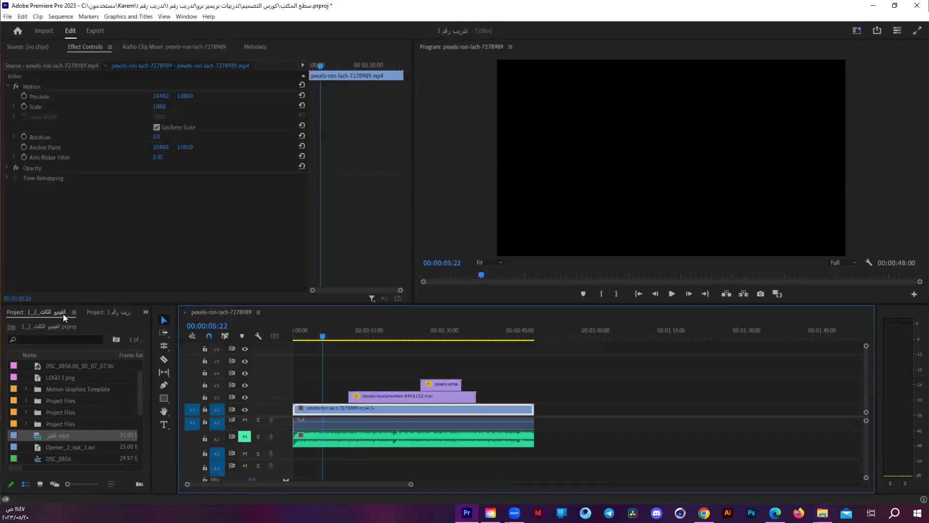
pyautogui.click(74, 312)
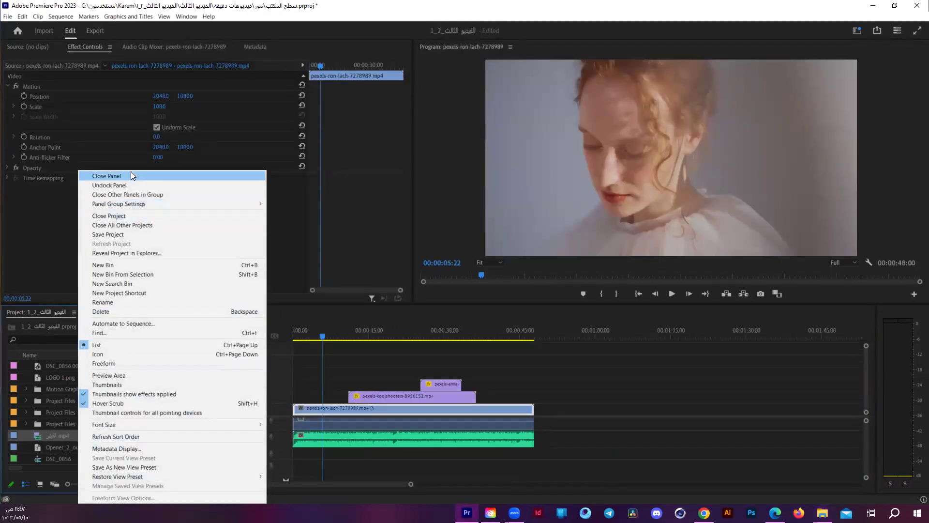
pyautogui.click(131, 175)
pyautogui.click(505, 359)
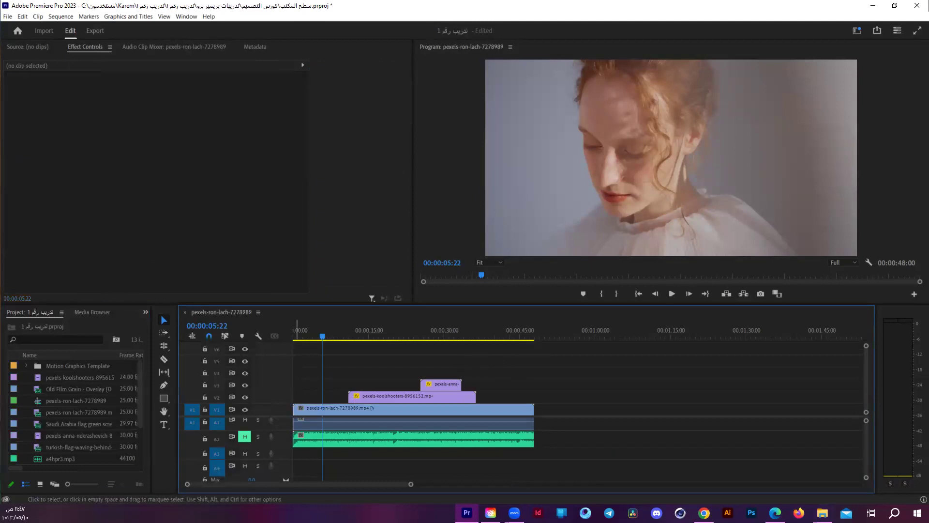
pyautogui.click(515, 512)
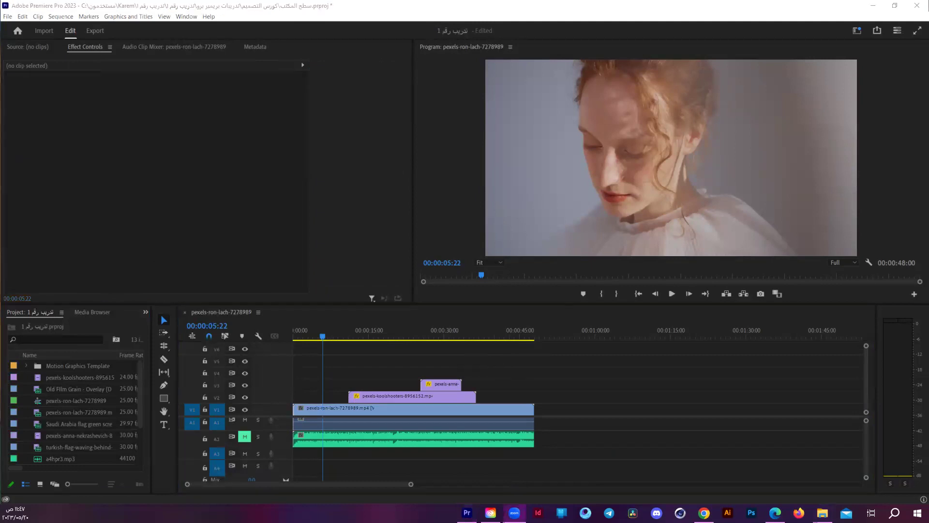
pyautogui.hotkey('alt', 'Tab')
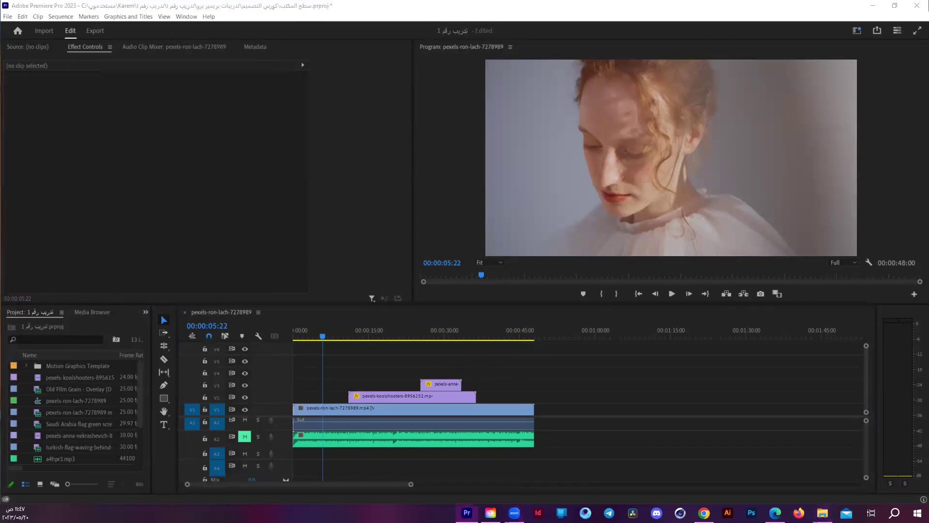